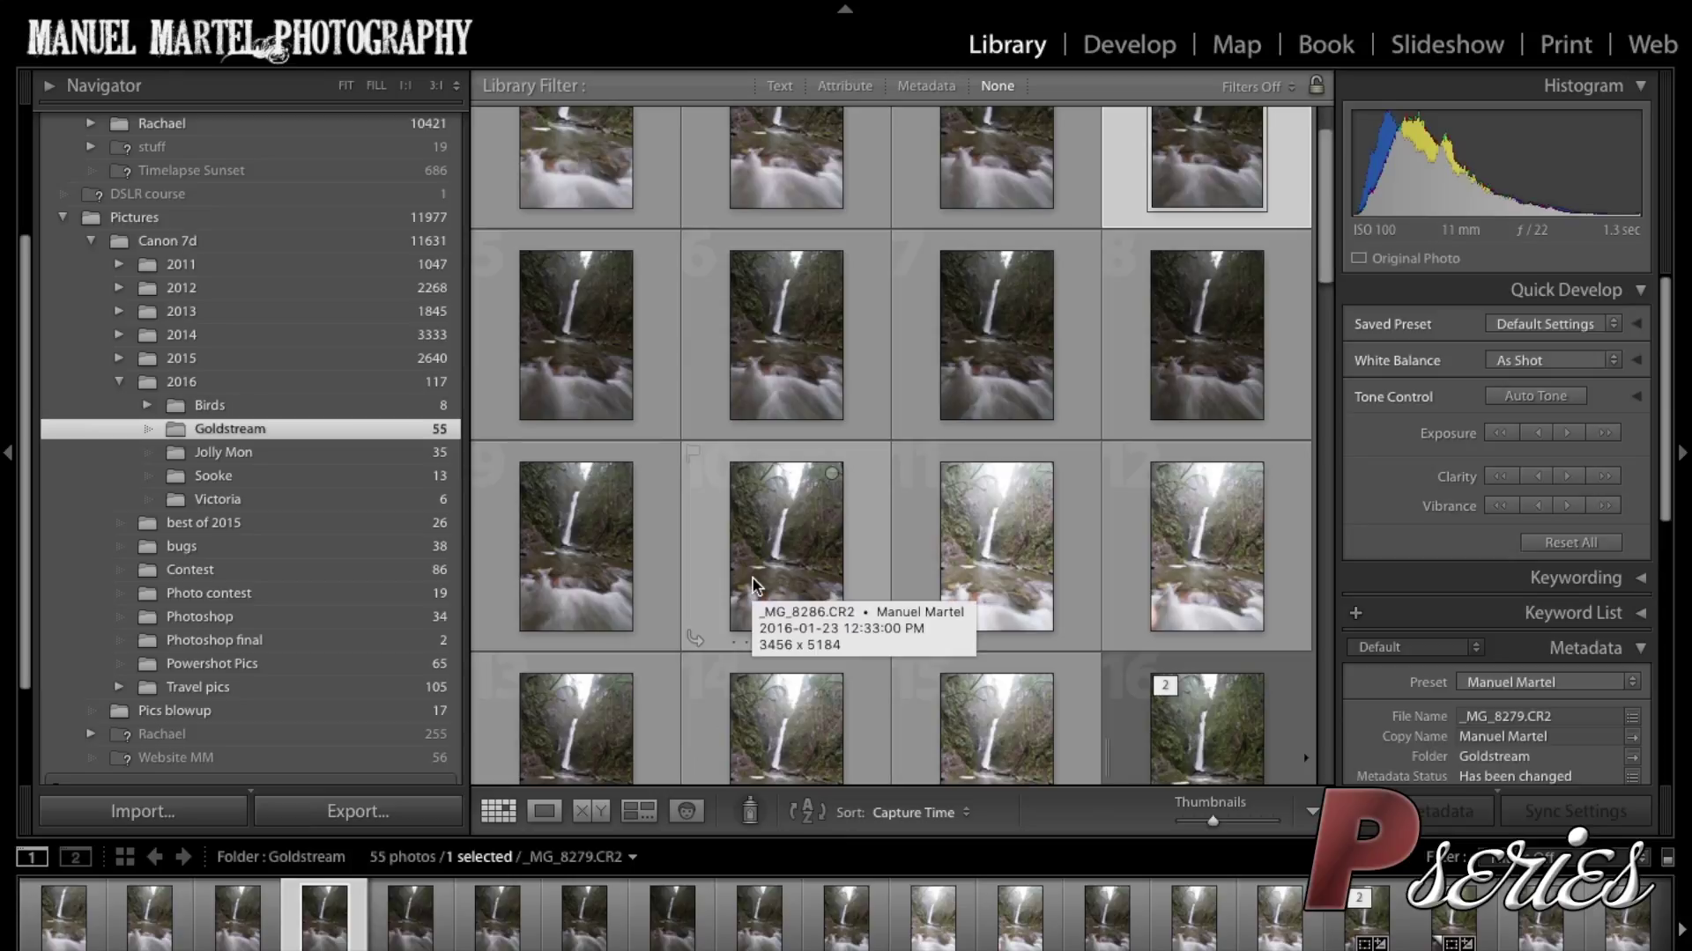
Open the Goldstream waterfall photo _MG_8289.CR2 in Loupe view and send it to Adobe Photoshop CC 2015 for editing
left_click(621, 572)
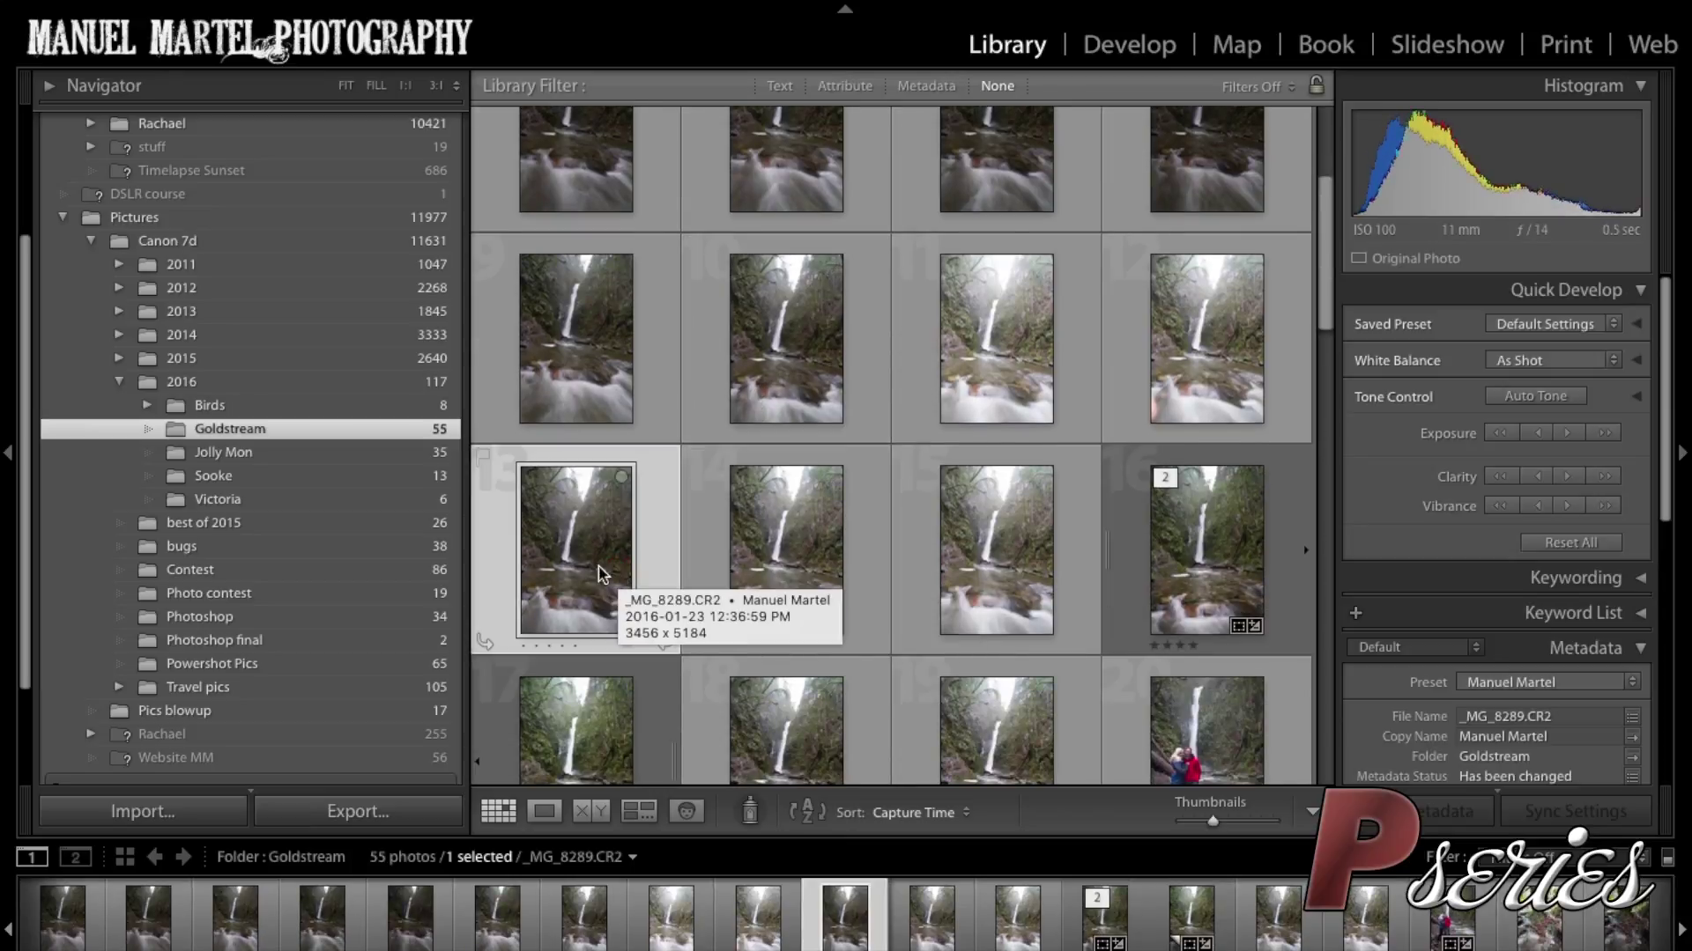
double_click(586, 566)
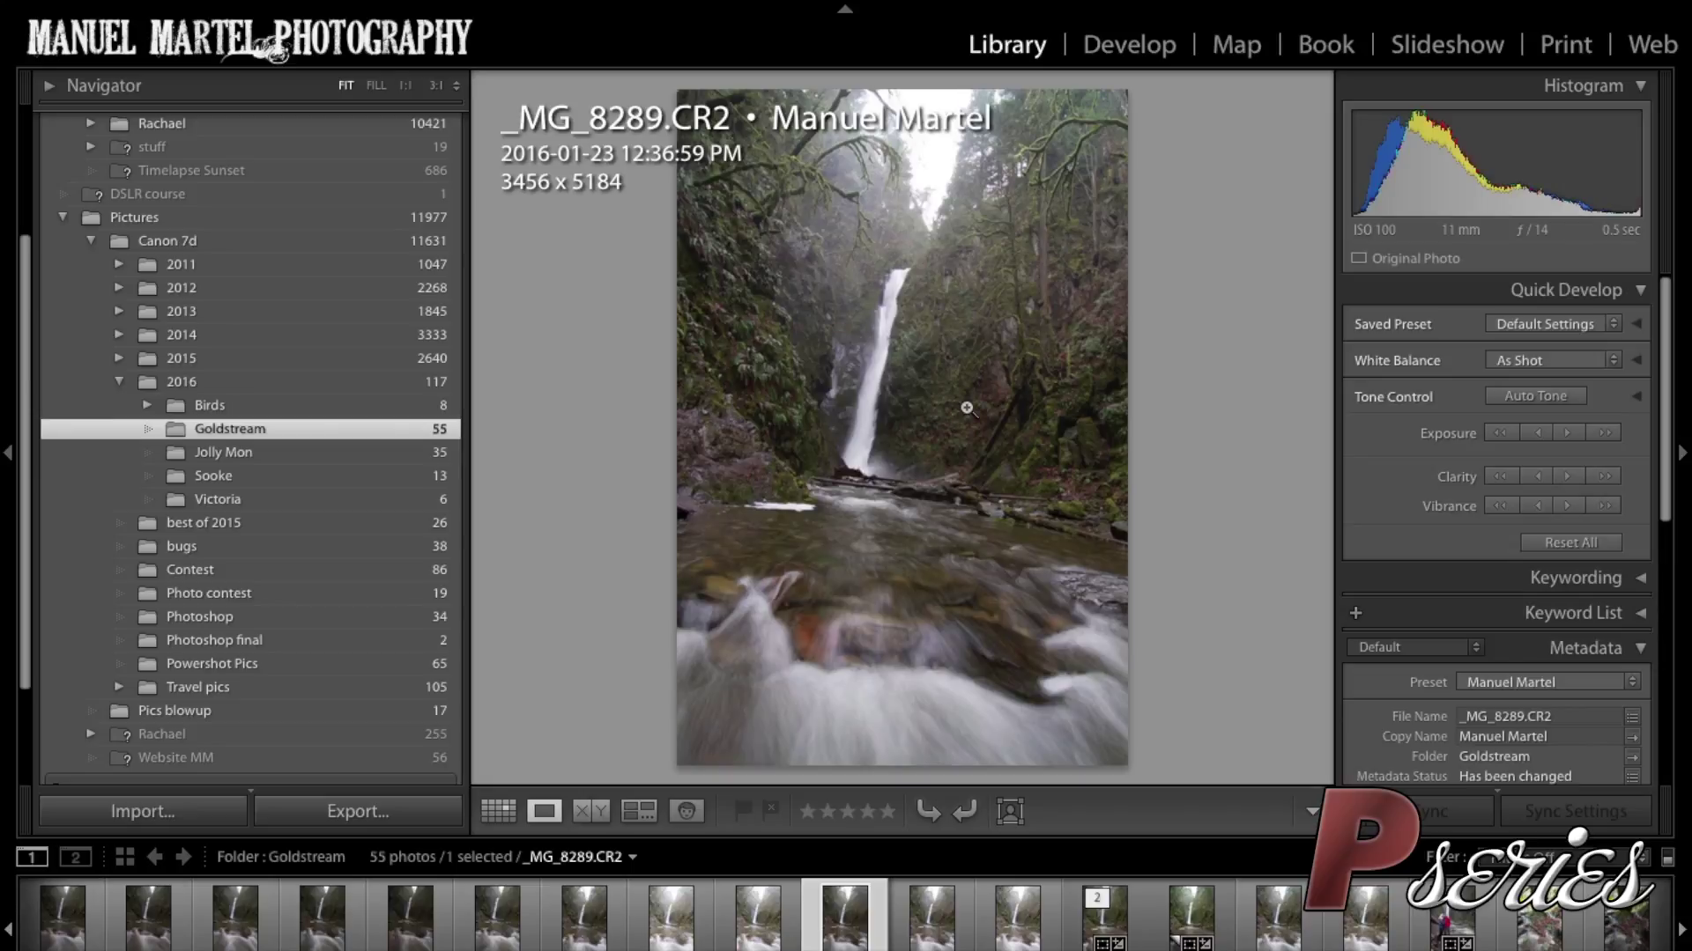
right_click(966, 408)
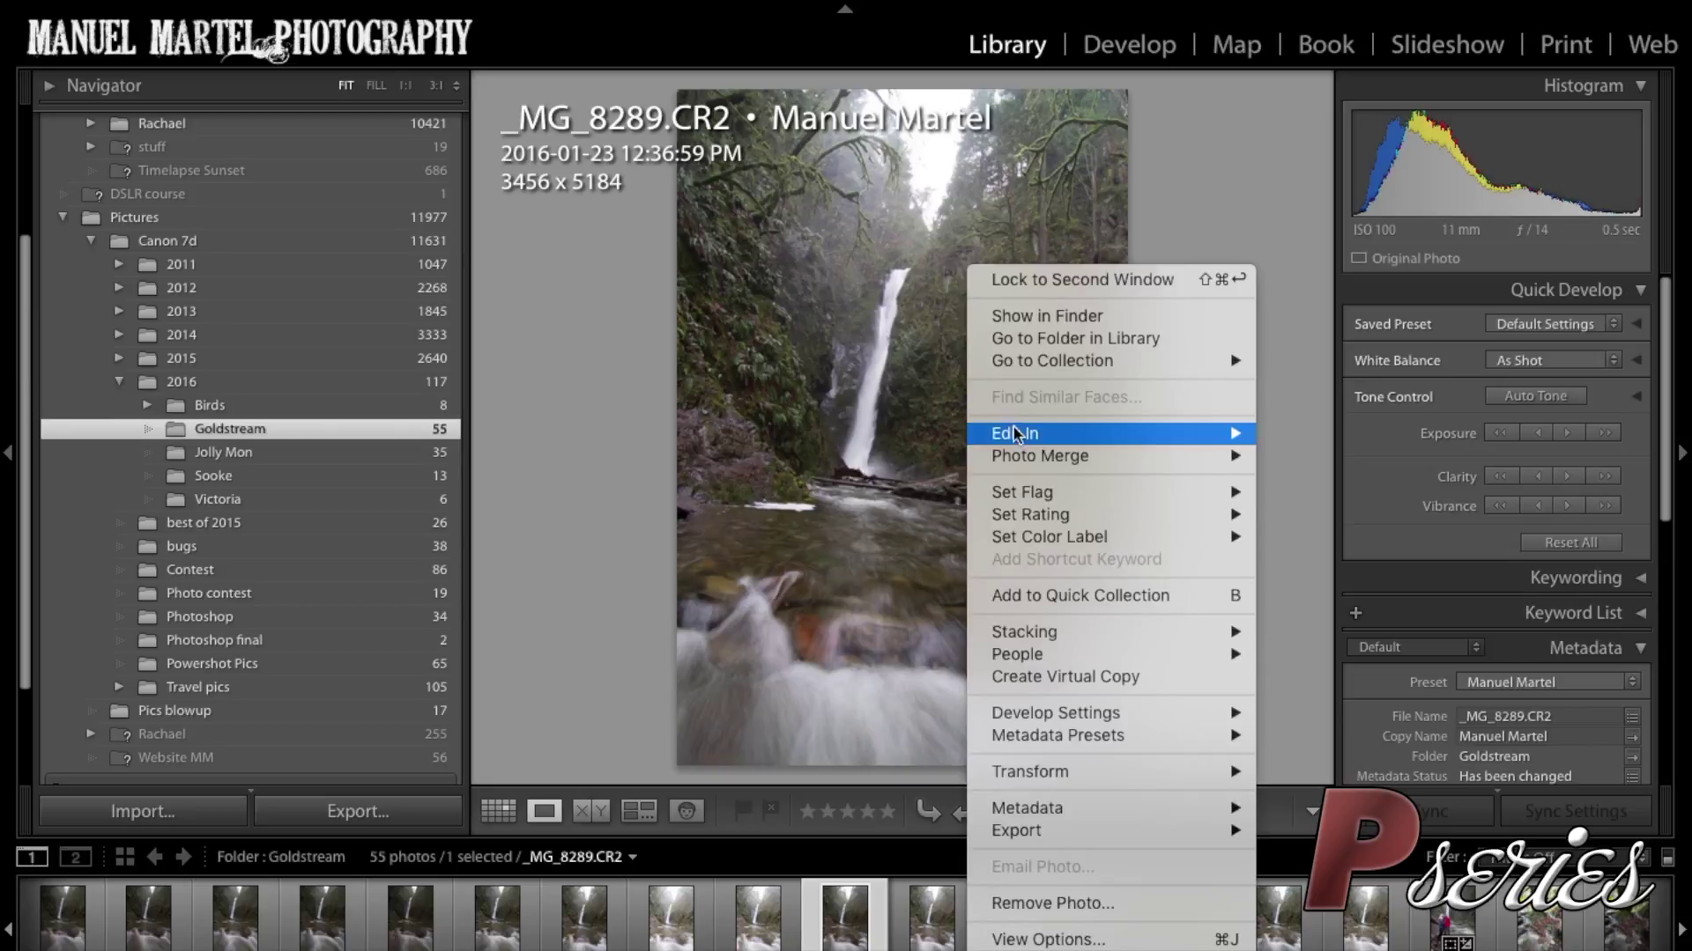
mouse_move(1020, 436)
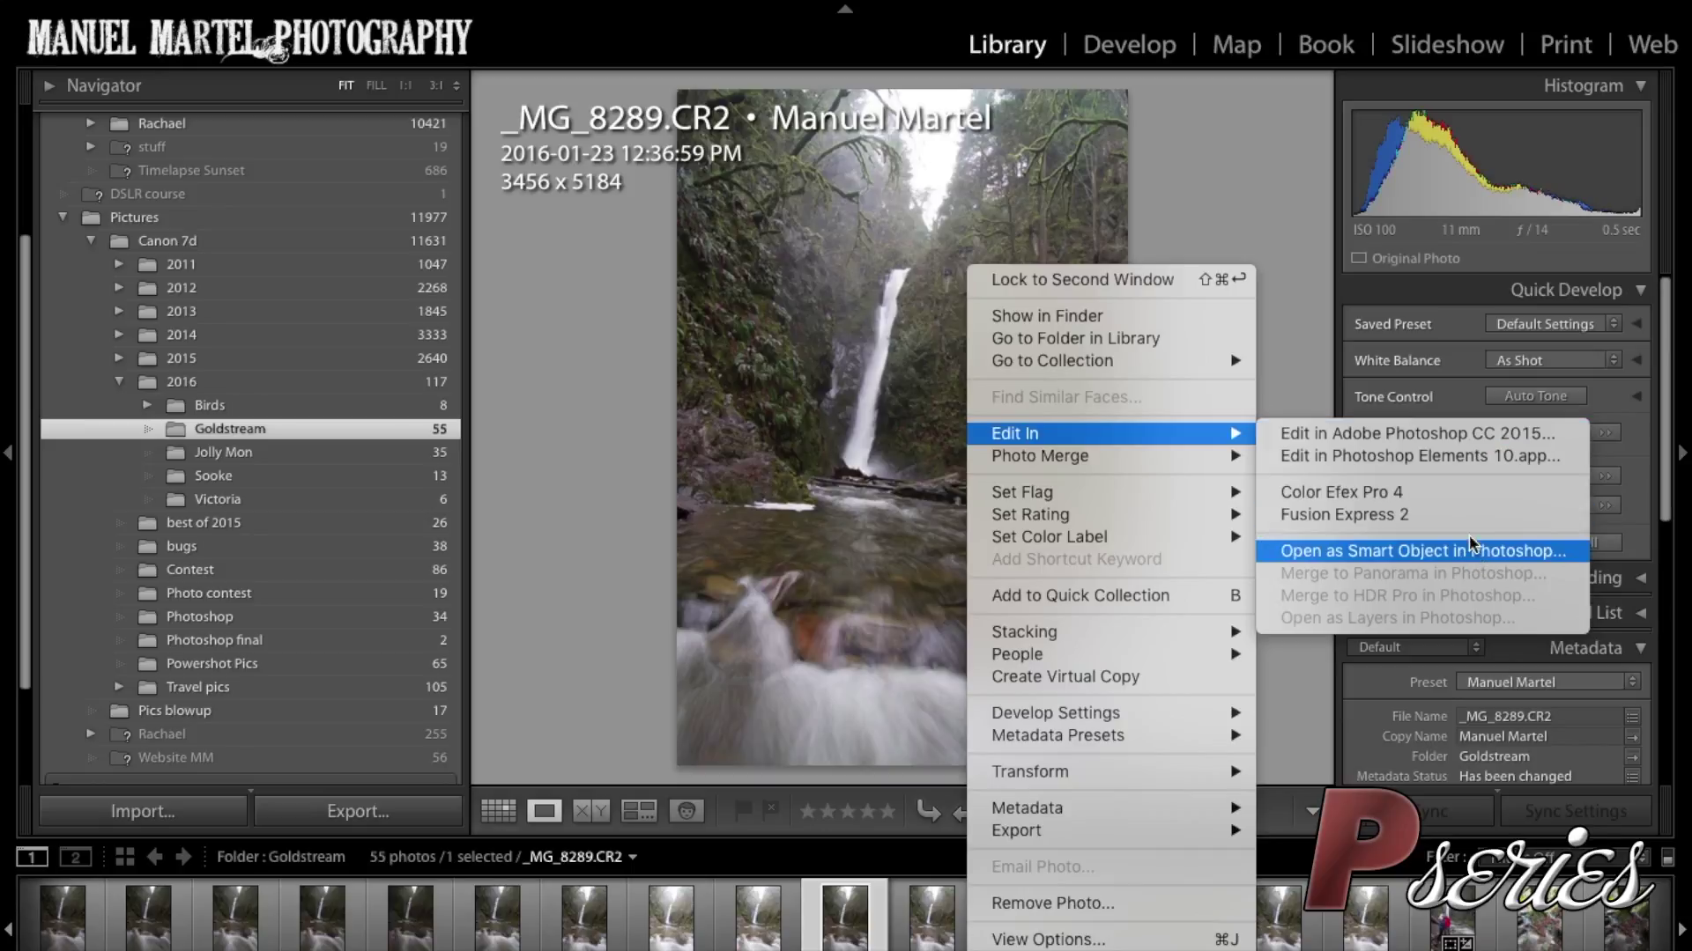
left_click(1486, 434)
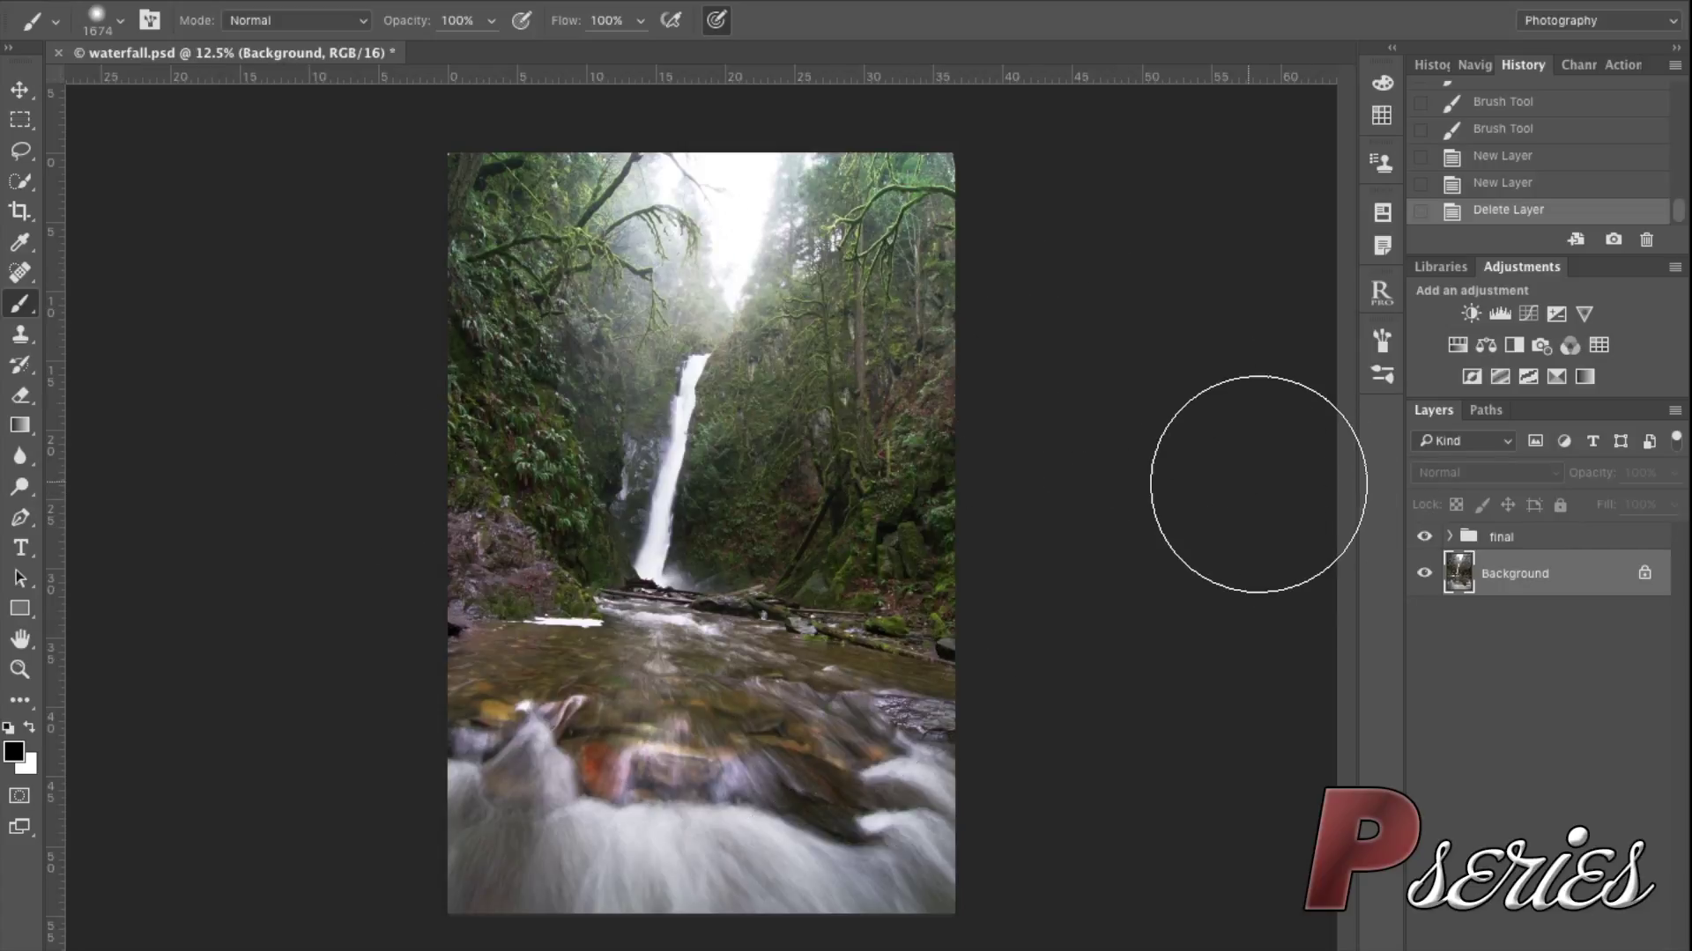
Compare the image with and without the final group, and expand the group to hide all the layers inside it
left_click(1425, 538)
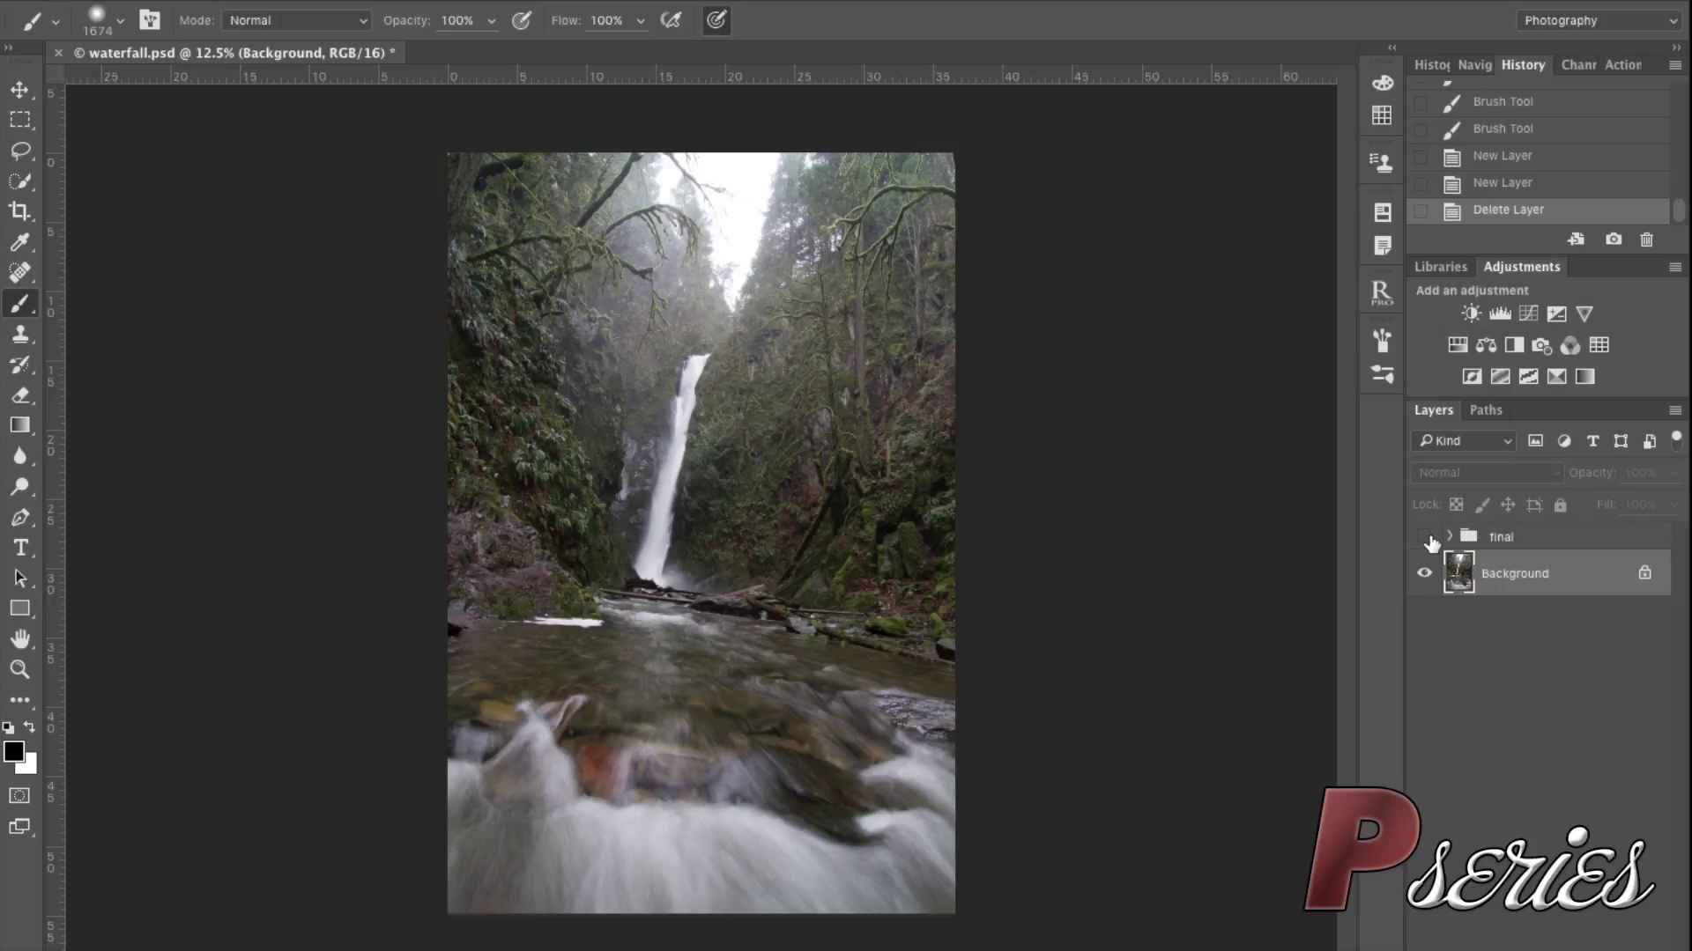
left_click(1425, 537)
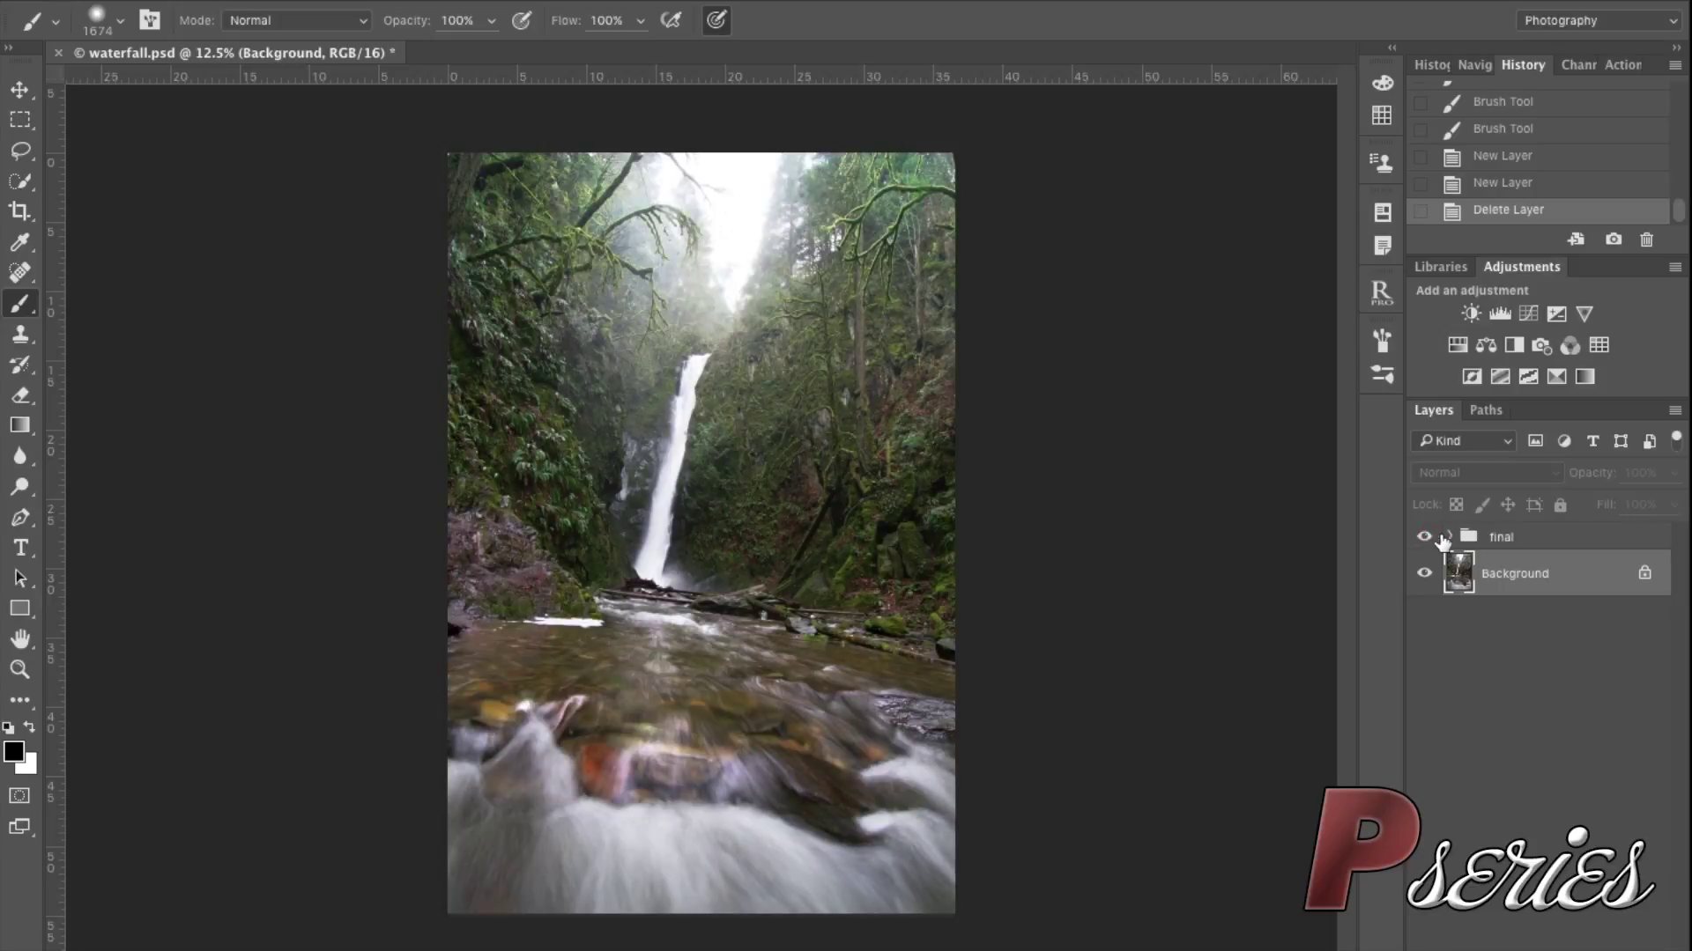
left_click(1449, 536)
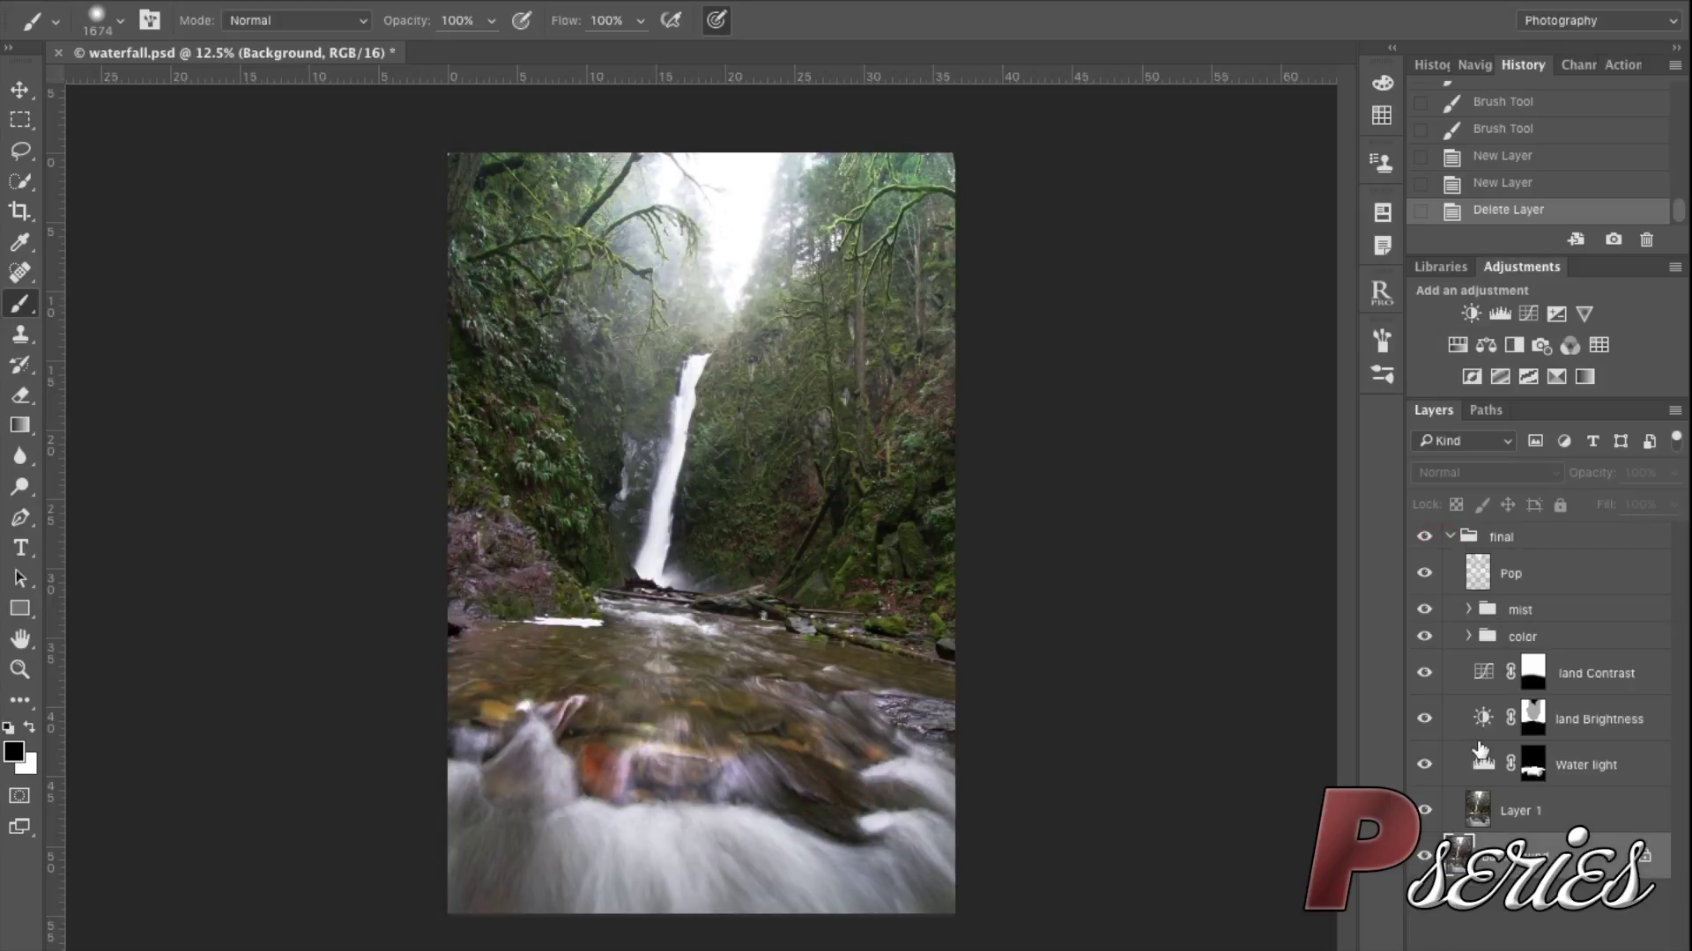
left_click_drag(1425, 573, 1439, 821)
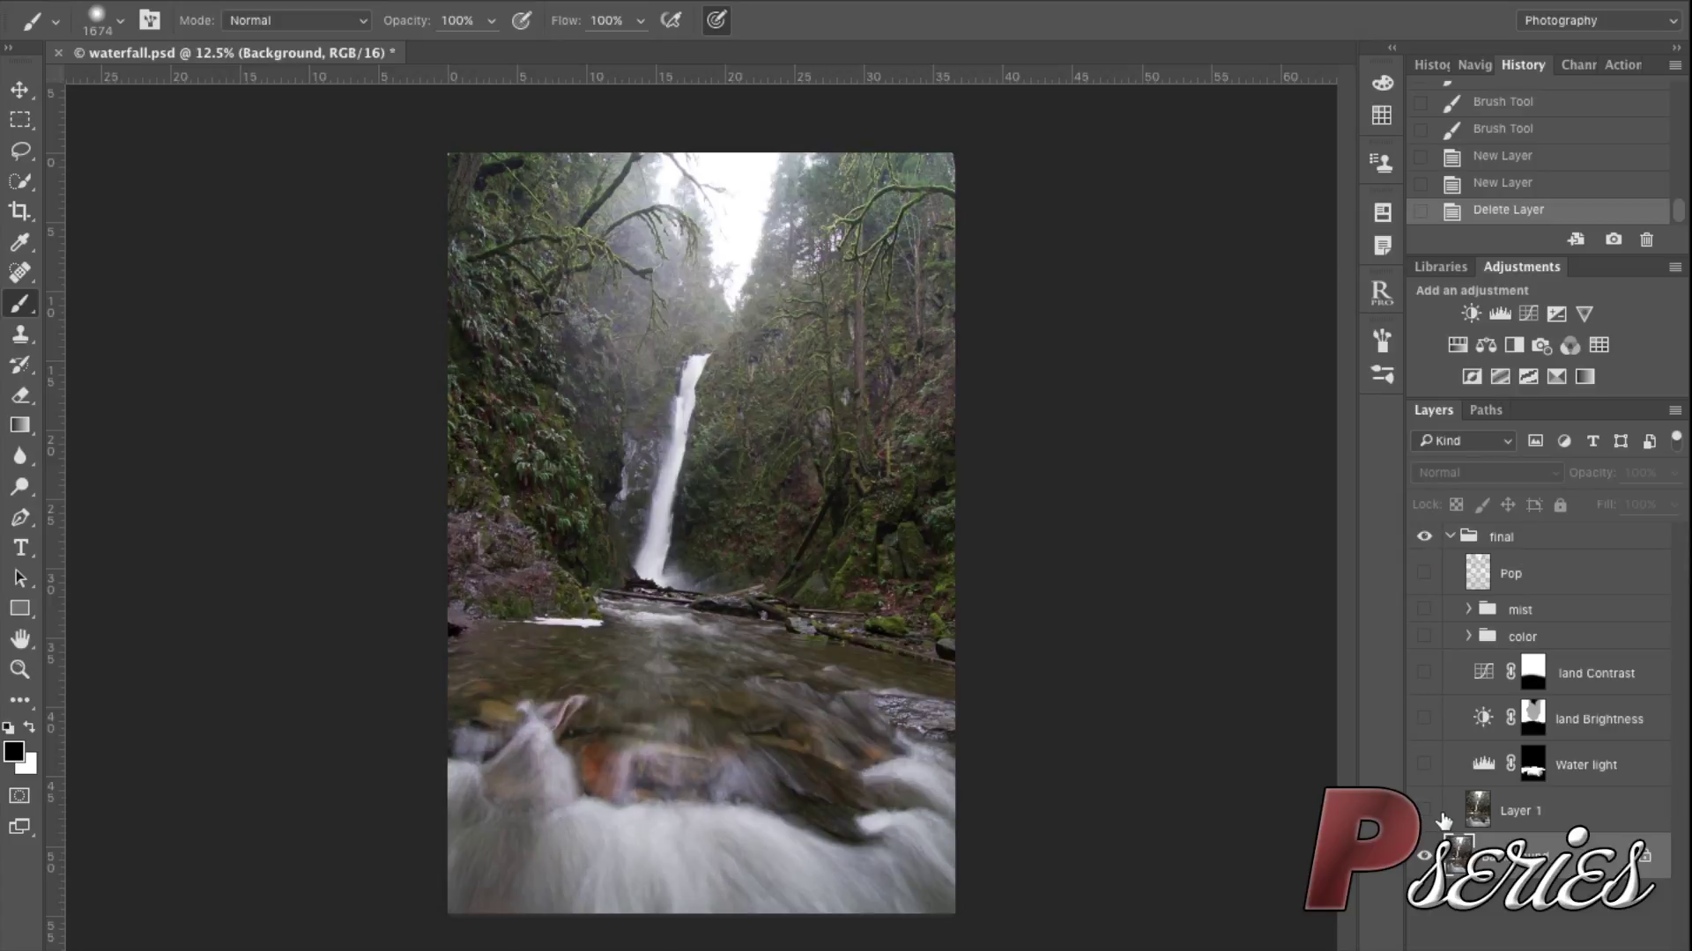
Show Layer 1 in the final group and toggle the Water light adjustment to compare its effect on the stream
left_click(1425, 813)
left_click(1423, 765)
left_click(1424, 764)
left_click(1424, 764)
left_click(1424, 765)
left_click(1424, 765)
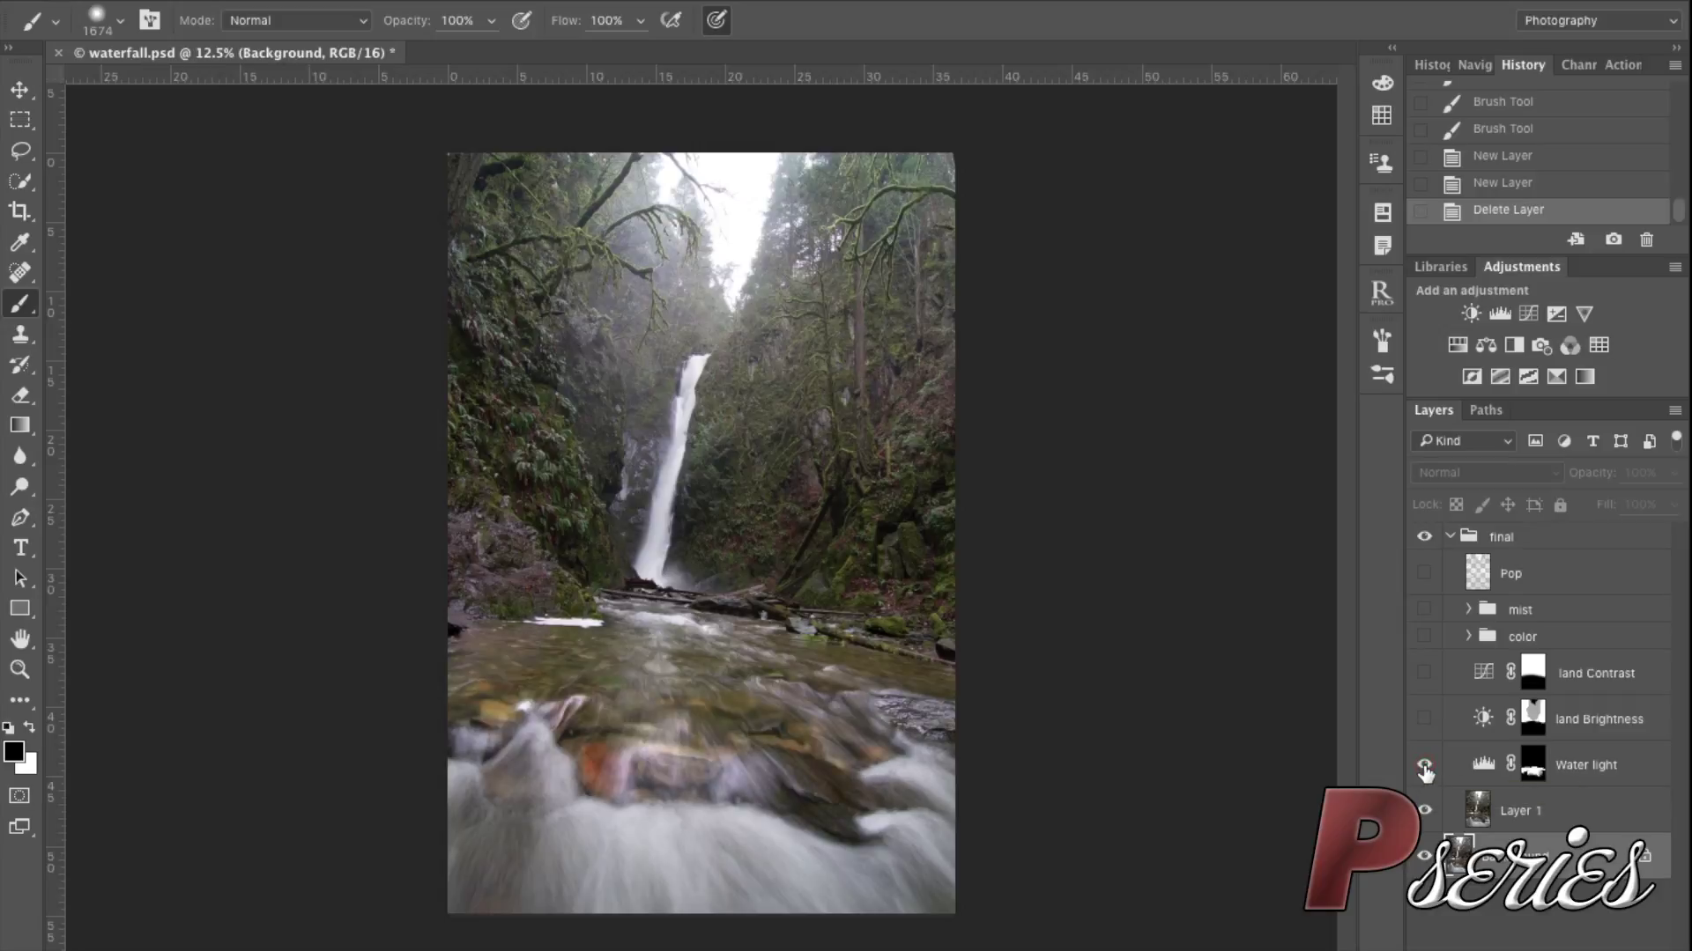
Show the land Brightness, land Contrast, color and mist edits in turn, toggling land Brightness and mist to compare them
left_click(1424, 719)
left_click(1424, 719)
left_click(1423, 719)
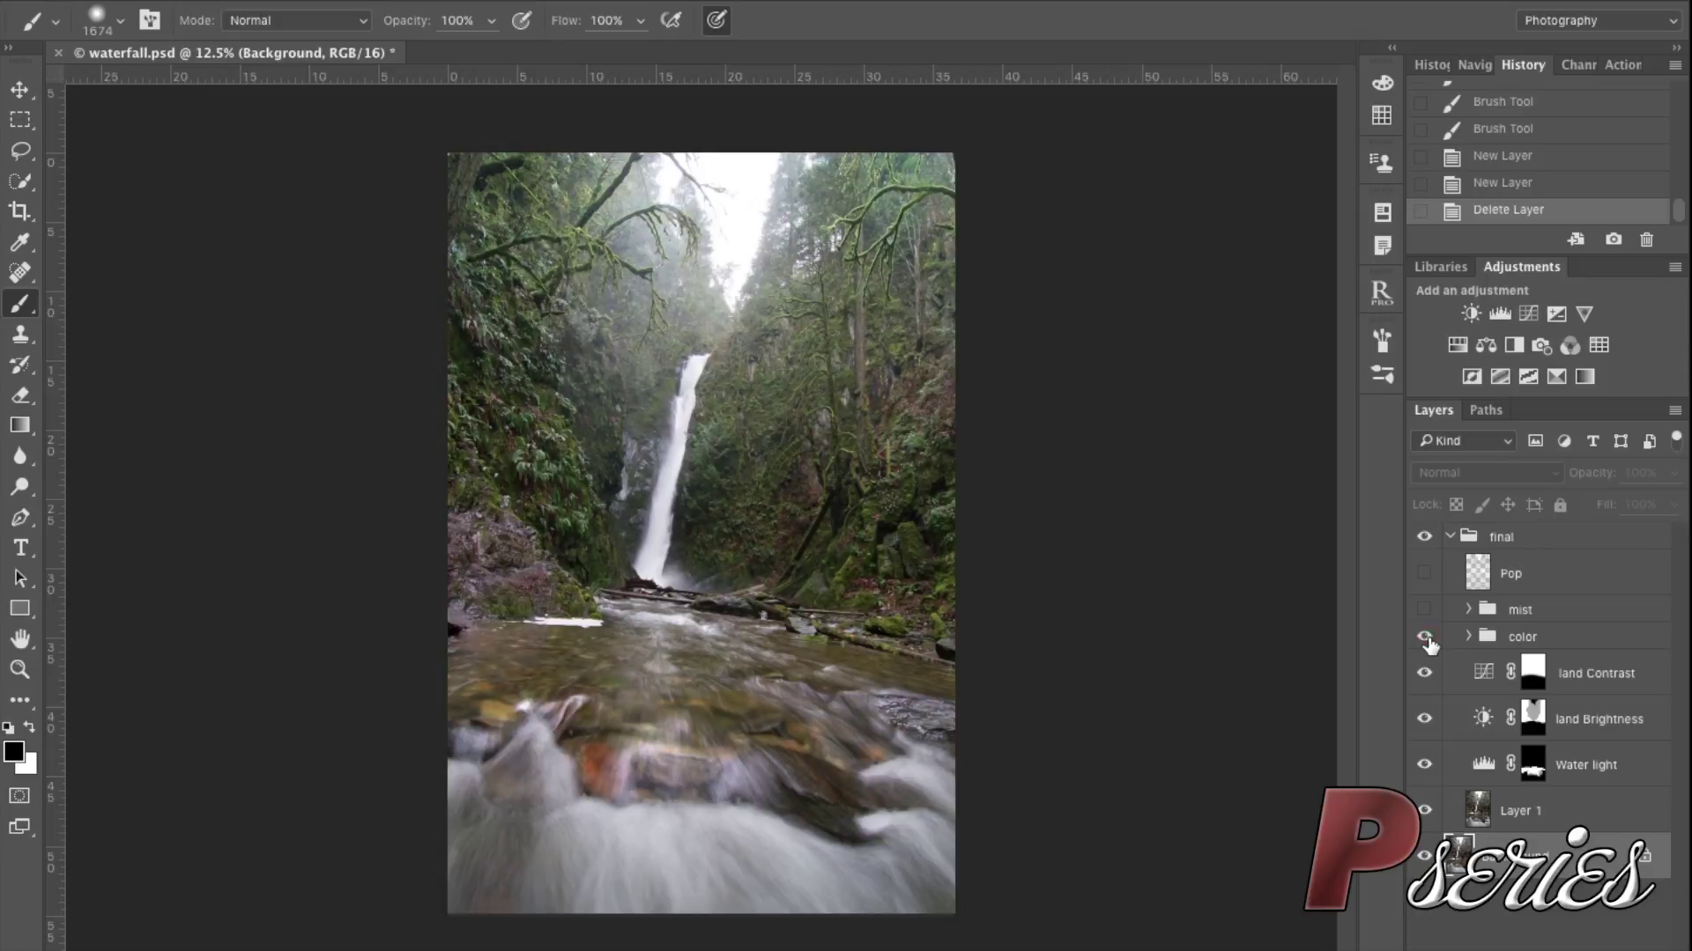
left_click(1424, 611)
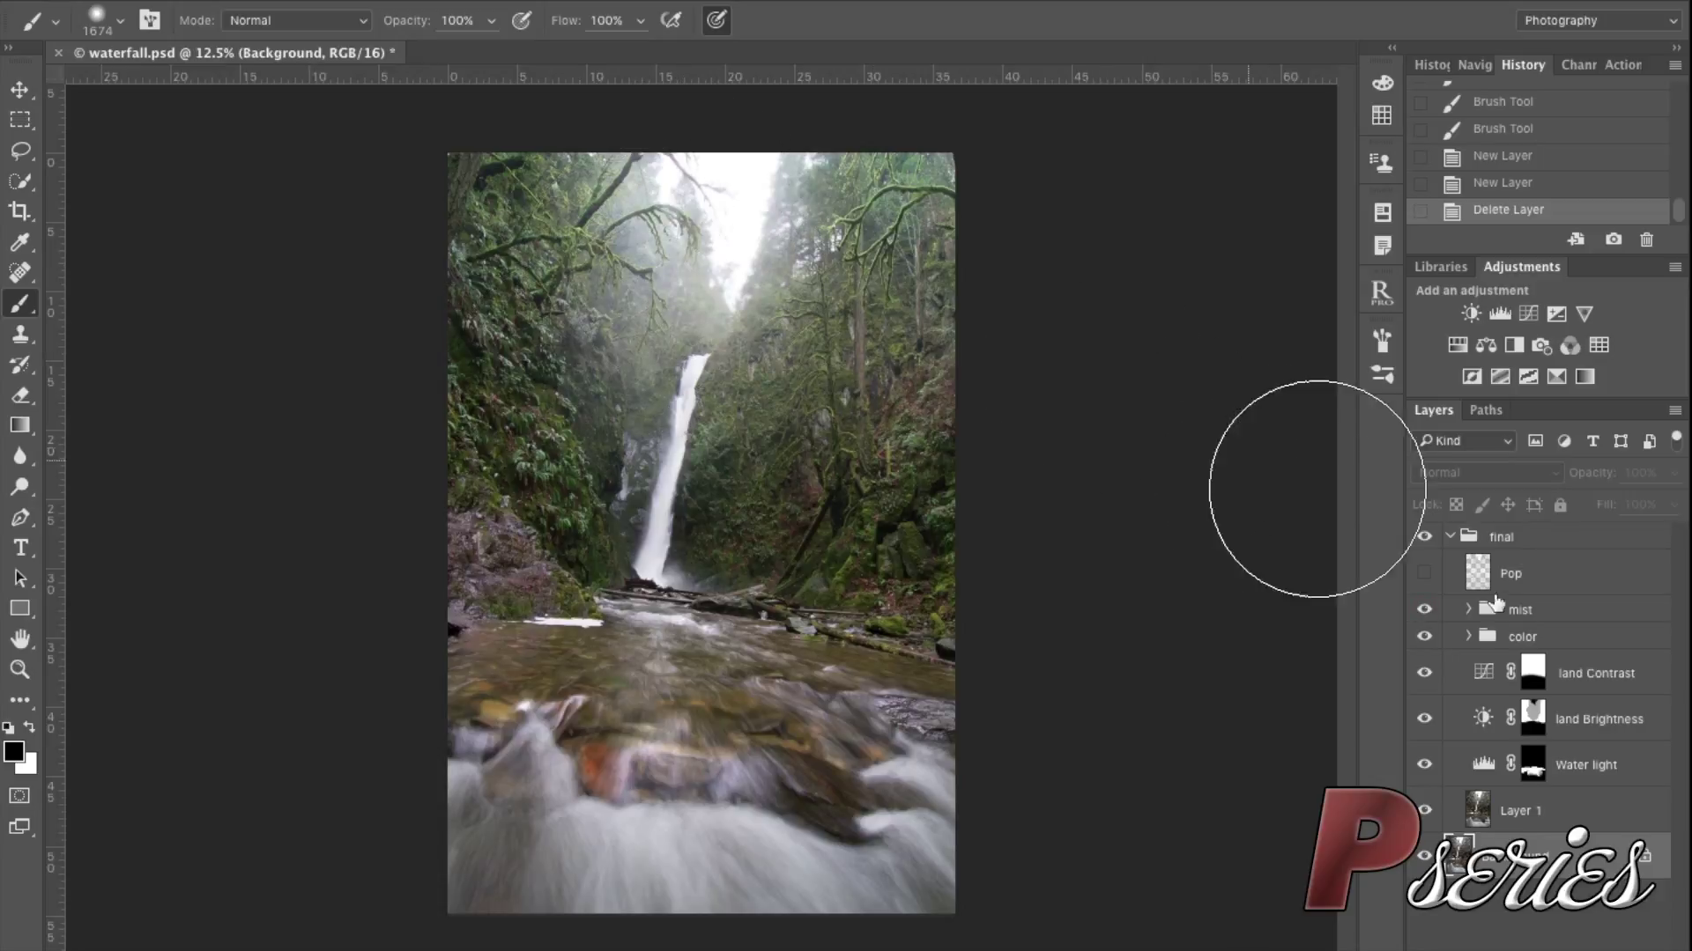
left_click(1424, 611)
left_click(1425, 611)
Toggle the Pop layer's visibility to compare its effect, leaving it shown
left_click(1425, 573)
left_click(1424, 573)
left_click(1424, 574)
left_click(1425, 573)
left_click(1425, 574)
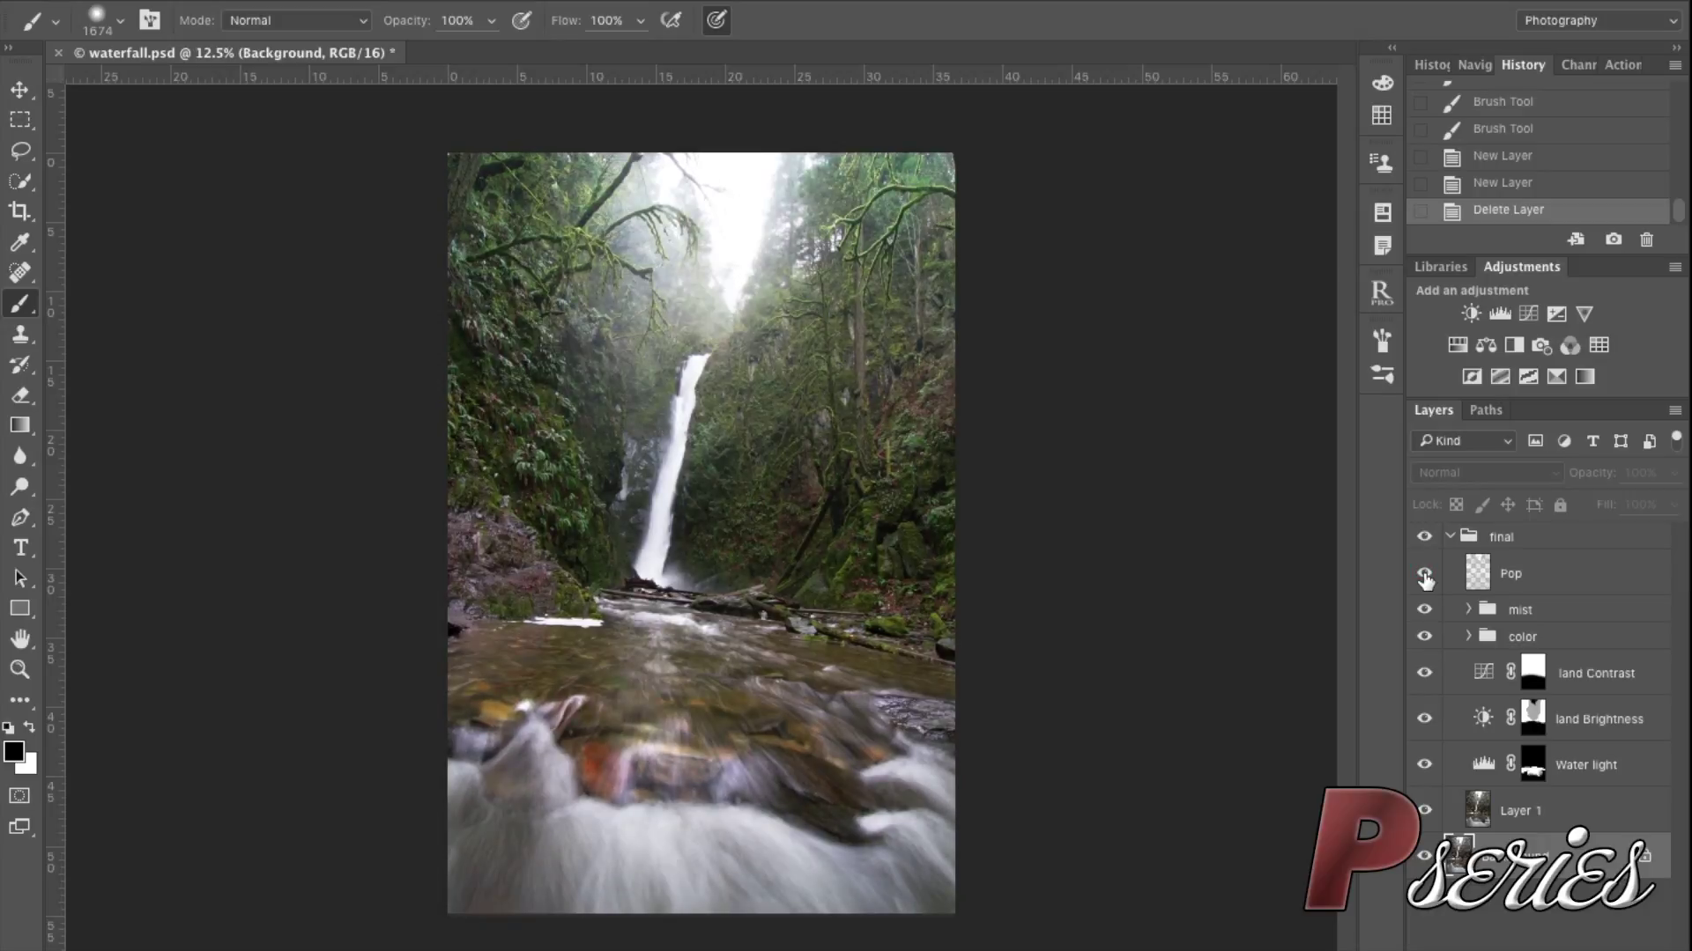
Collapse and hide the final group, and duplicate the Background layer
left_click(1449, 537)
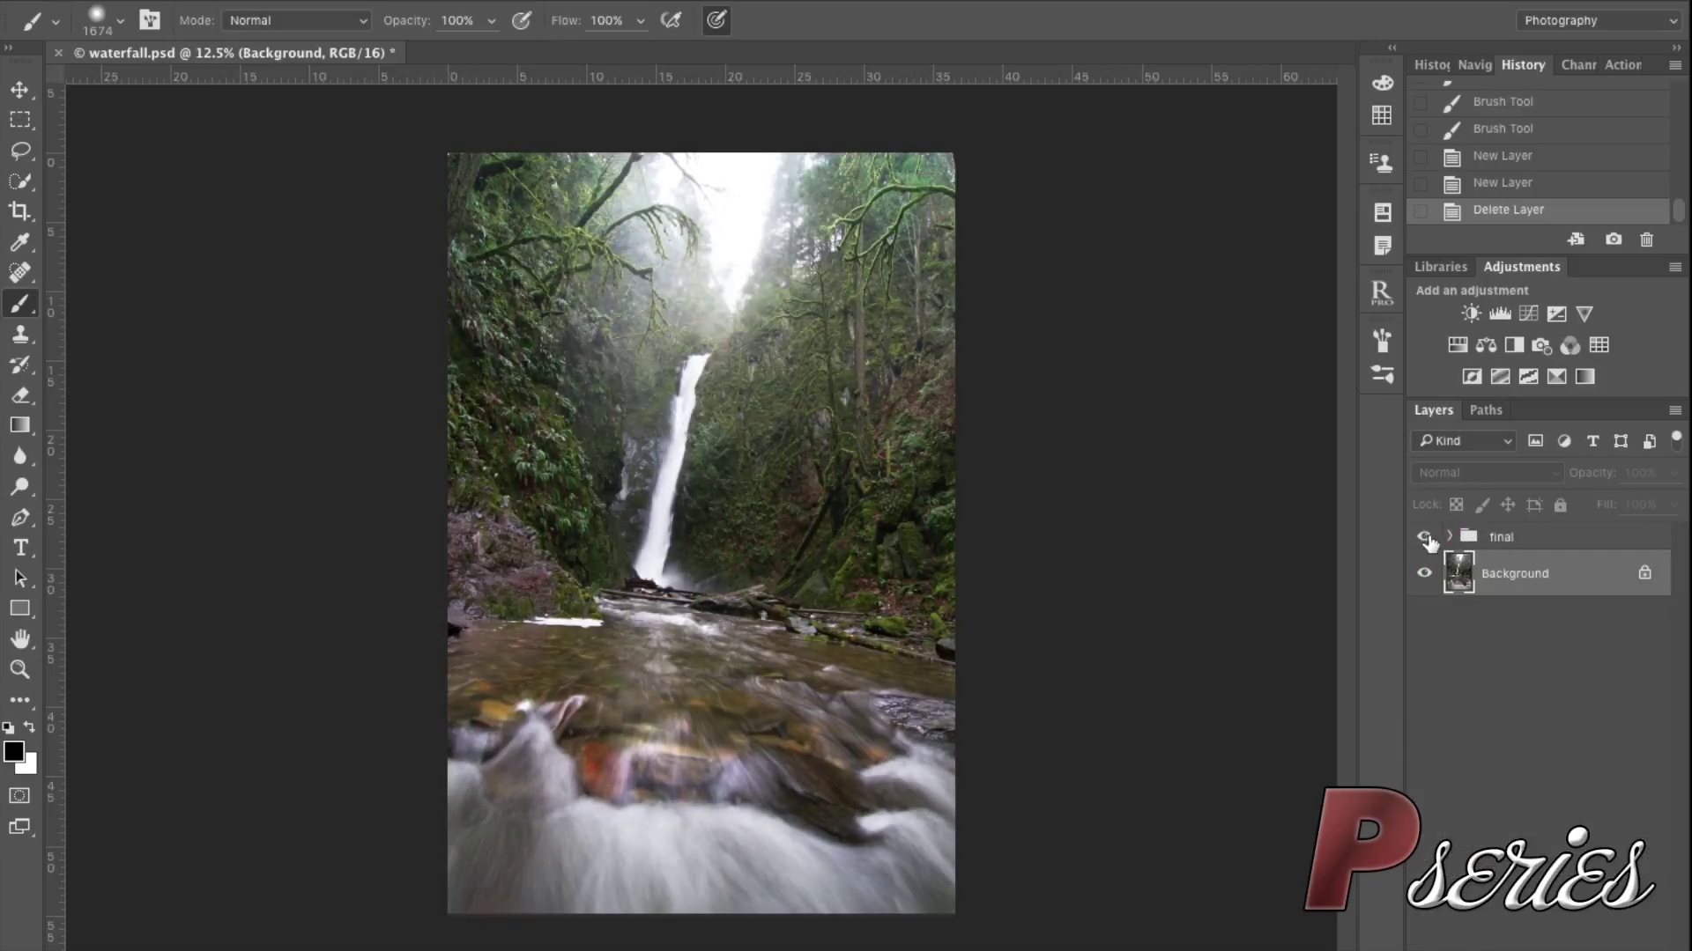
left_click(1425, 538)
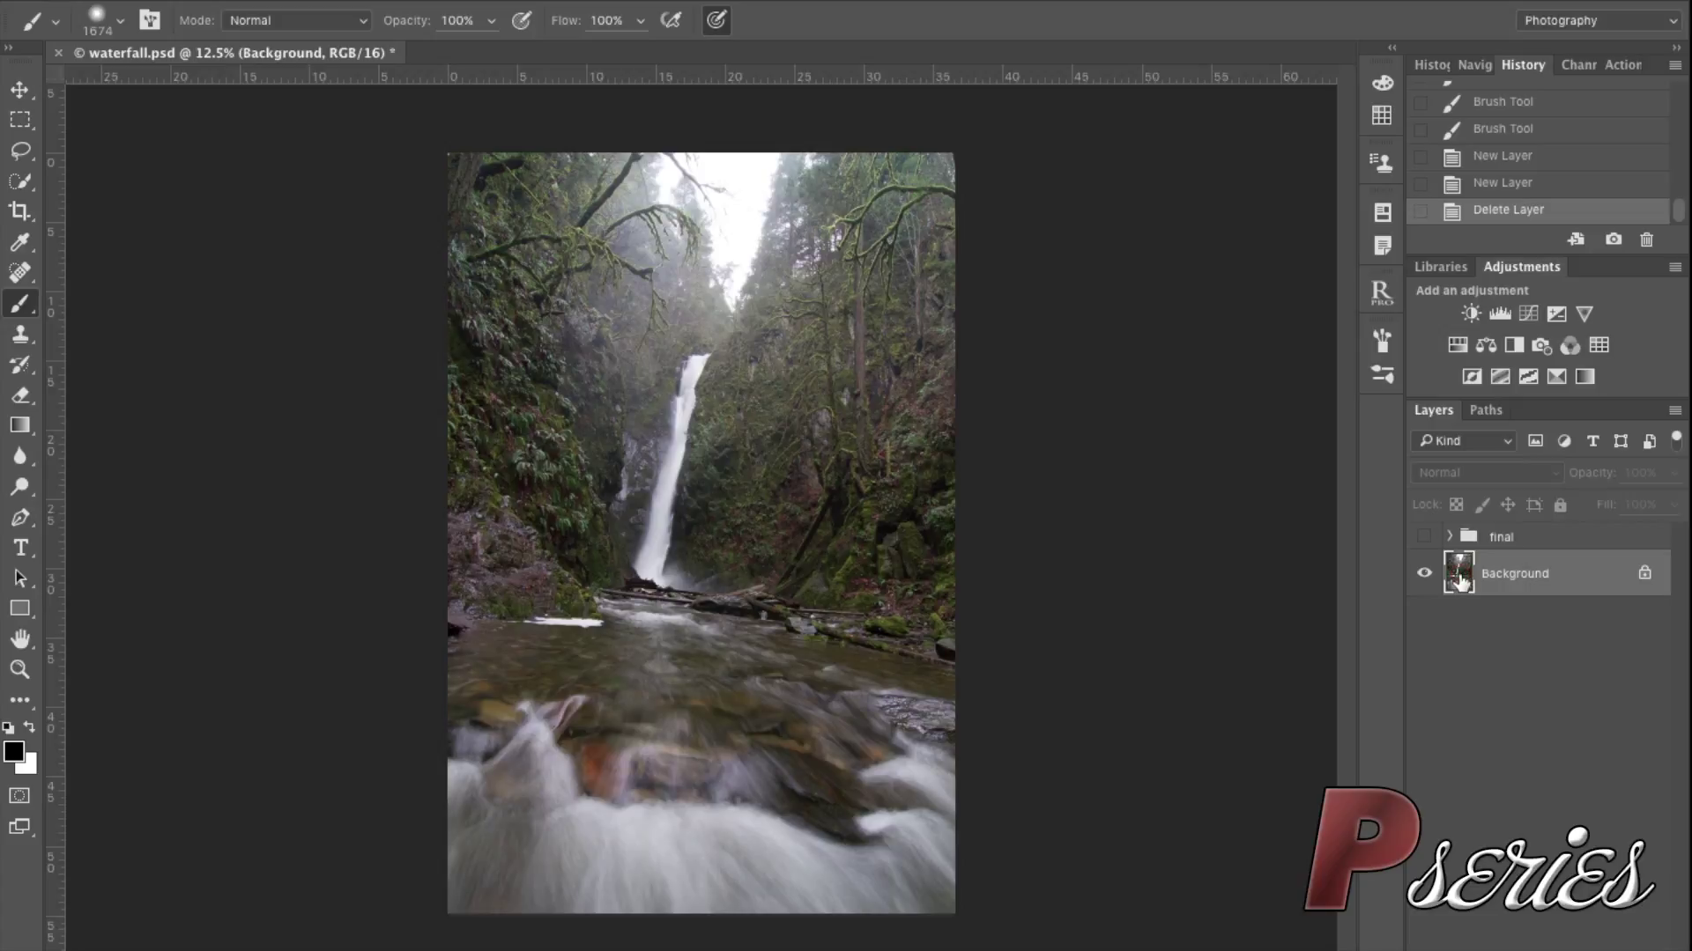
key("ctrl+j")
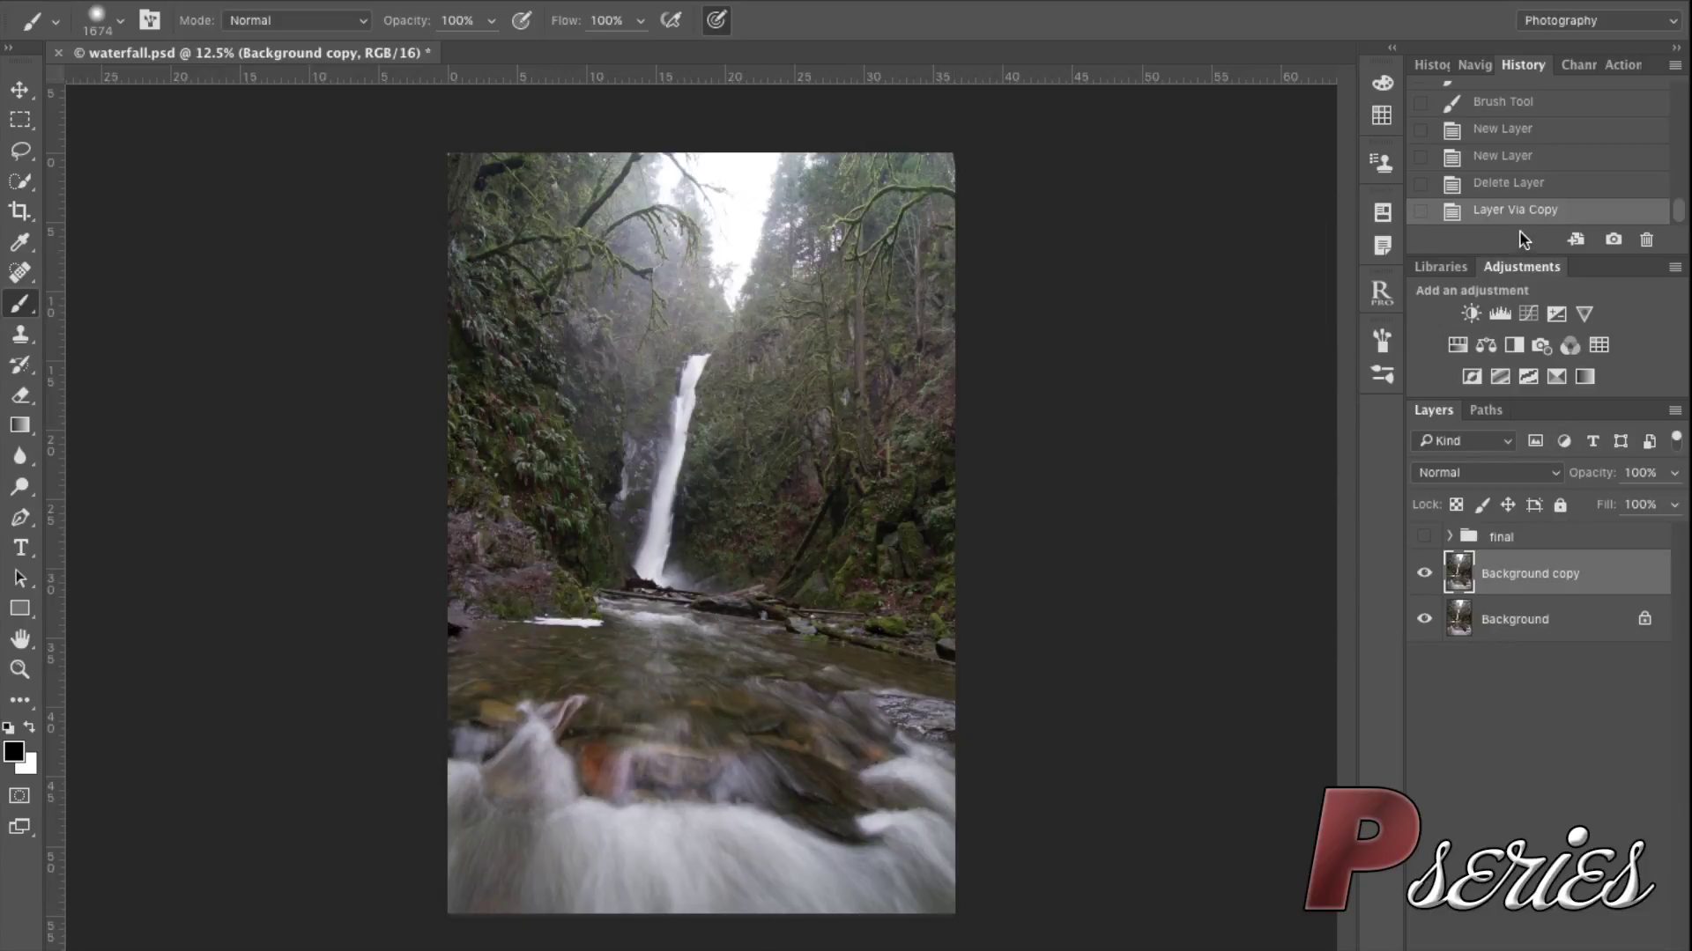
Add a Levels adjustment layer above the Background copy with the white input at 185 and the midtones at 0.89
left_click(1498, 314)
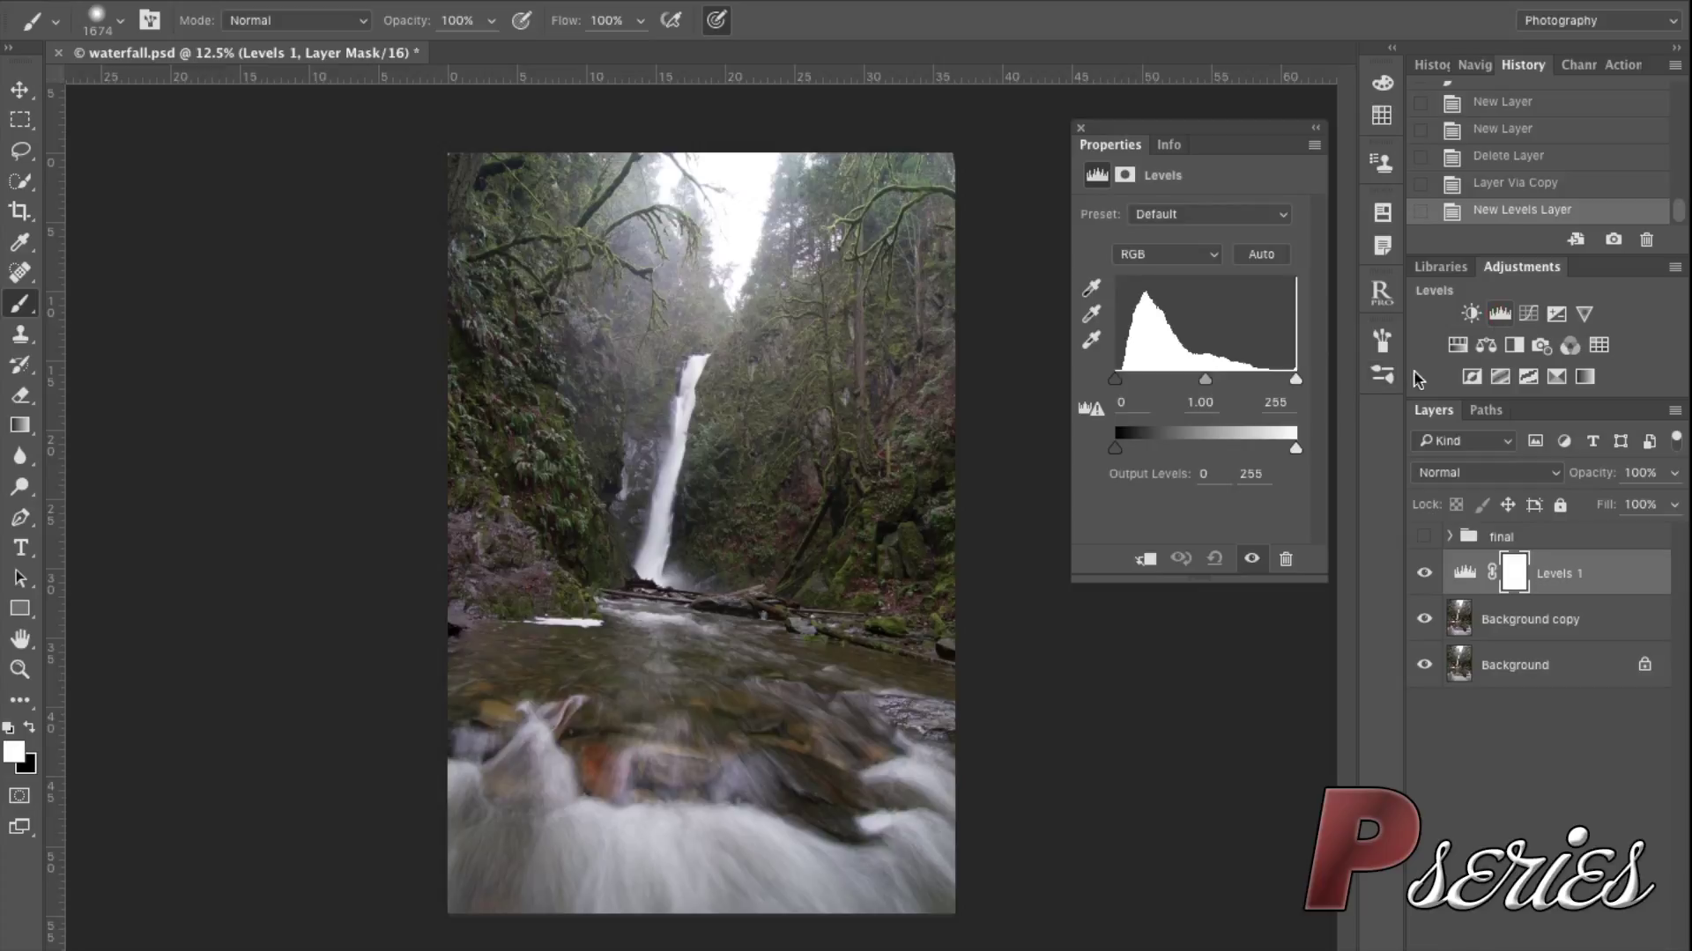
left_click_drag(1295, 383, 1257, 392)
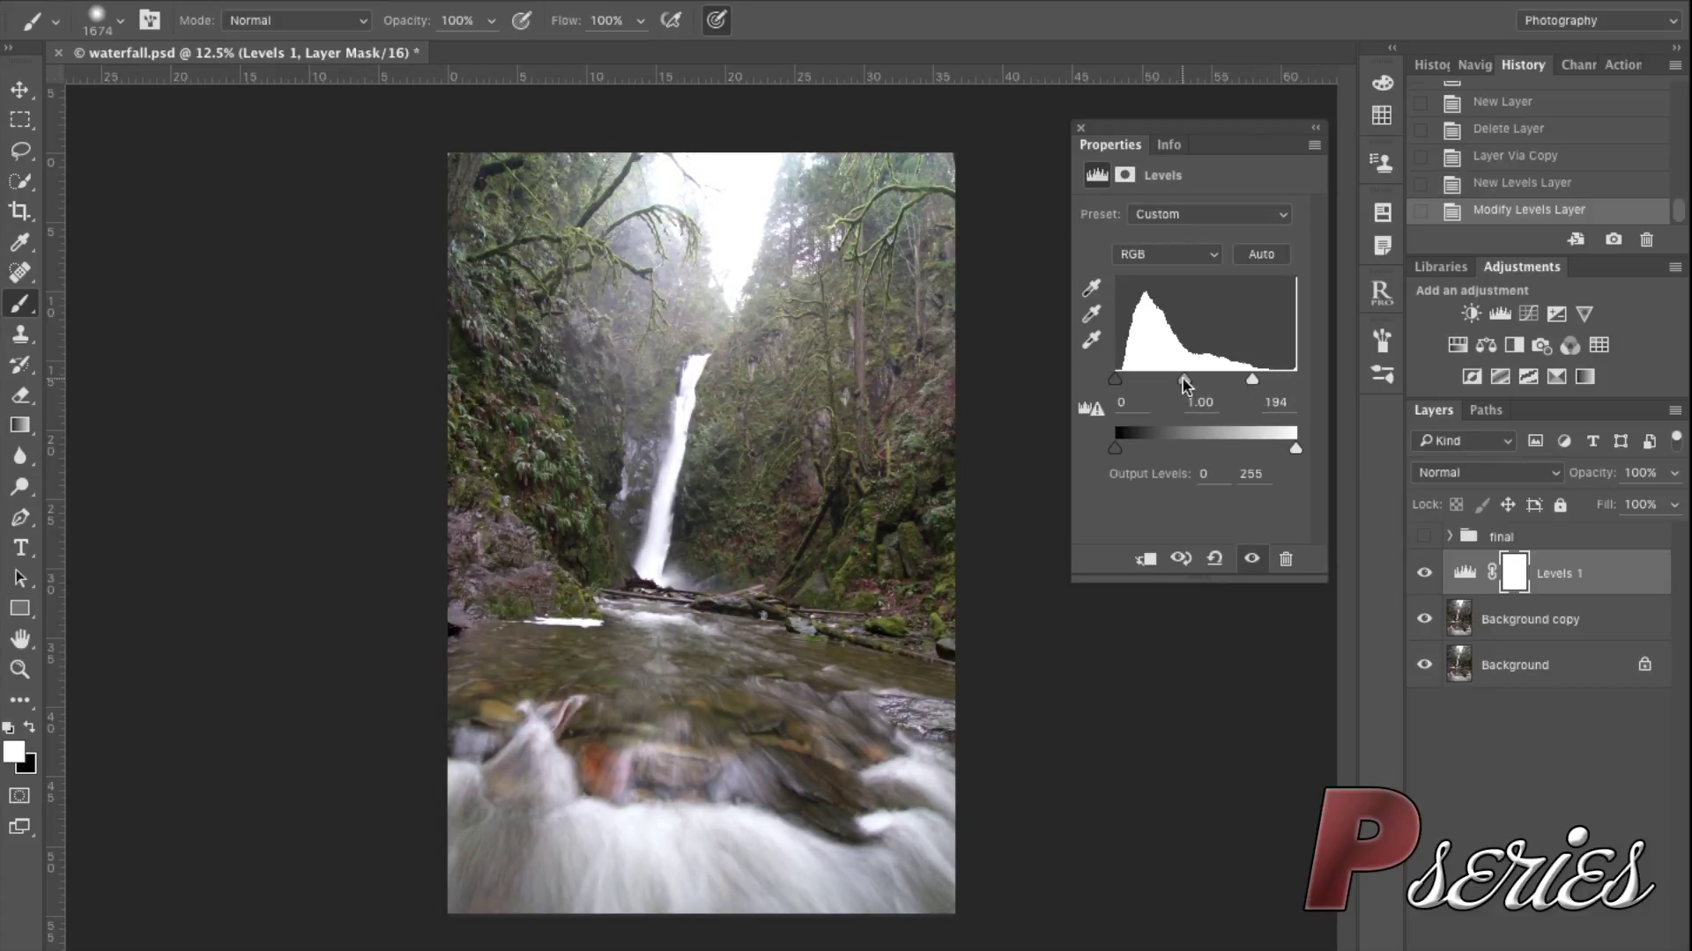
left_click_drag(1185, 385, 1190, 388)
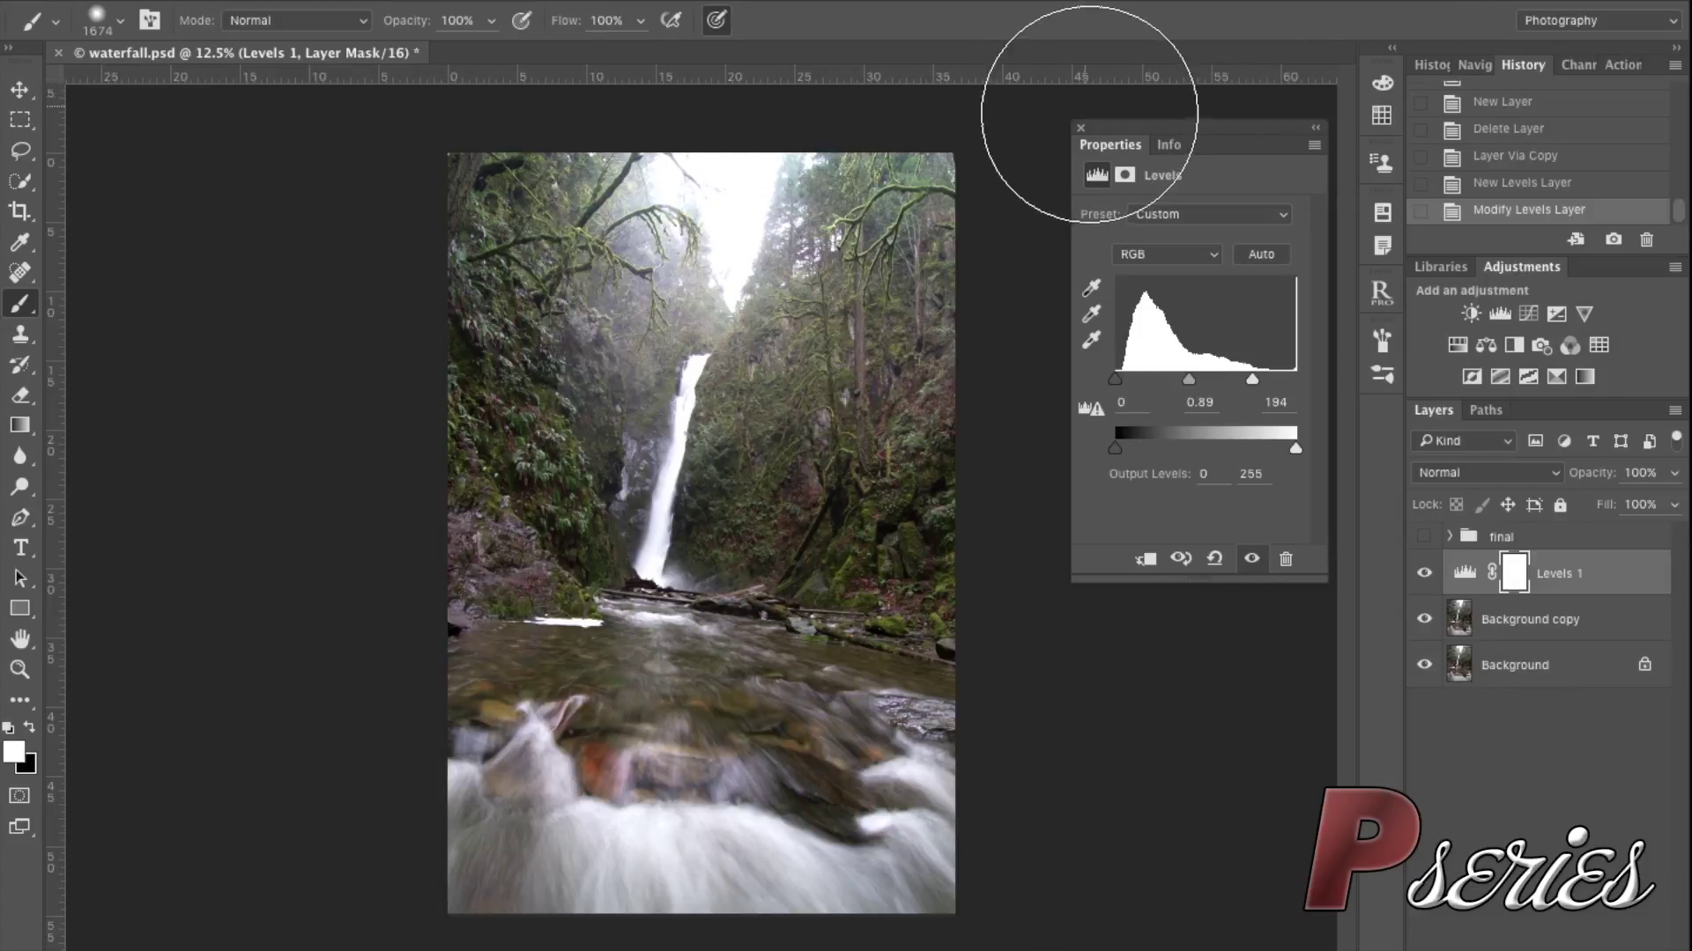
left_click_drag(1252, 380, 1249, 386)
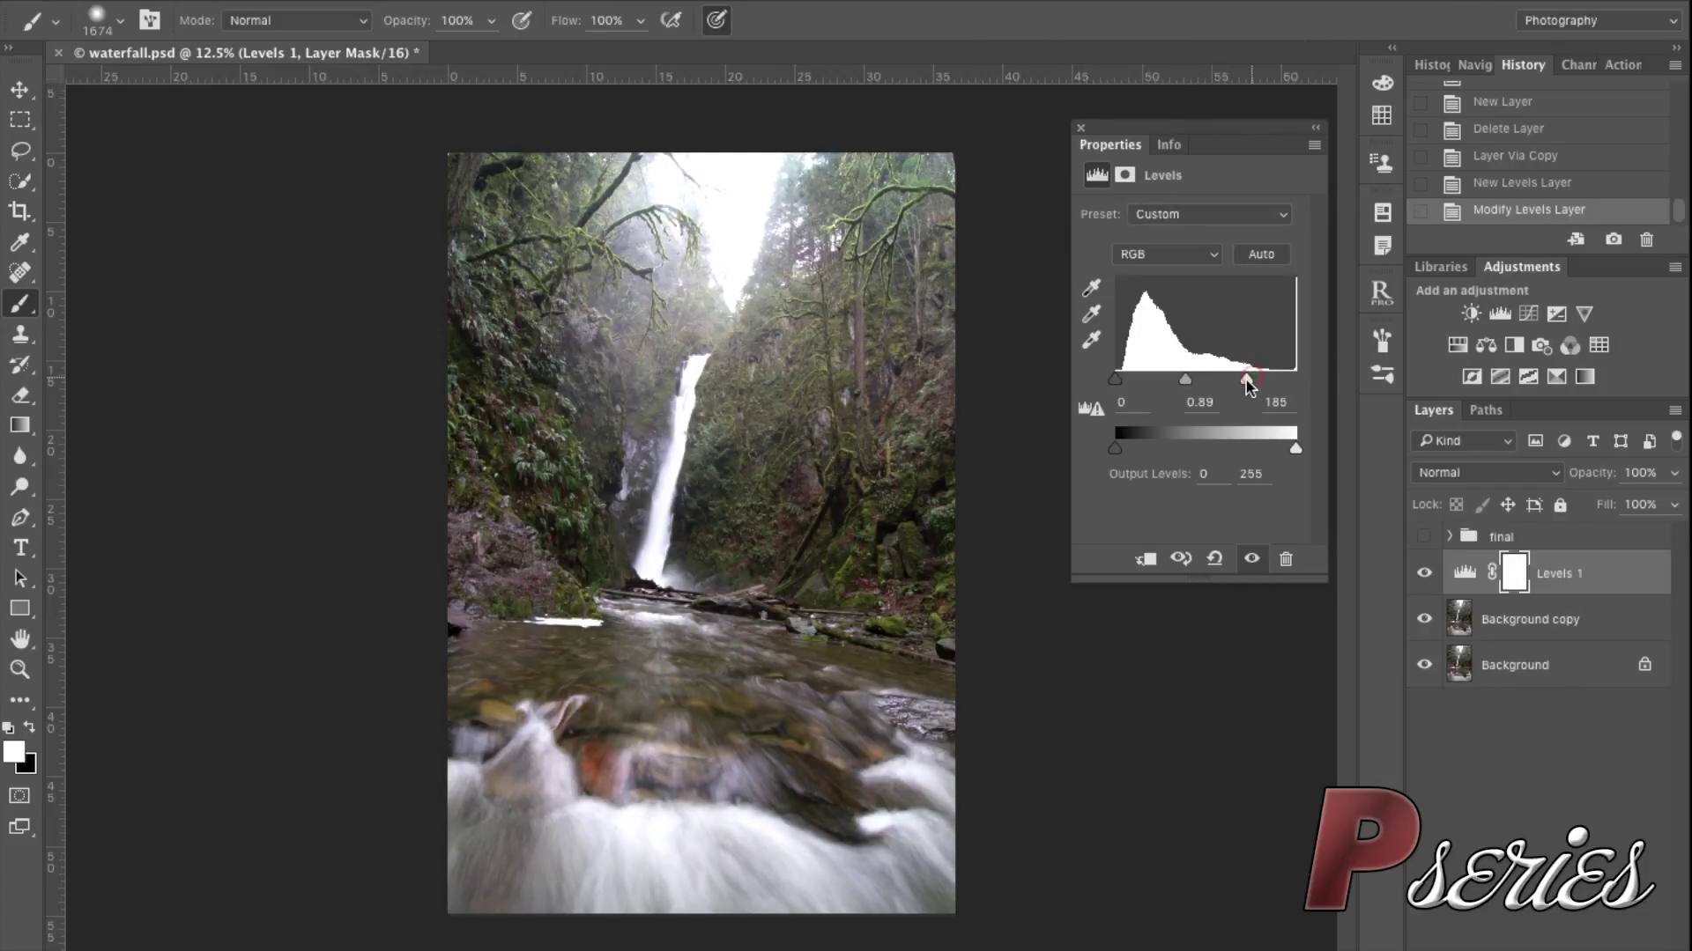
left_click(1080, 128)
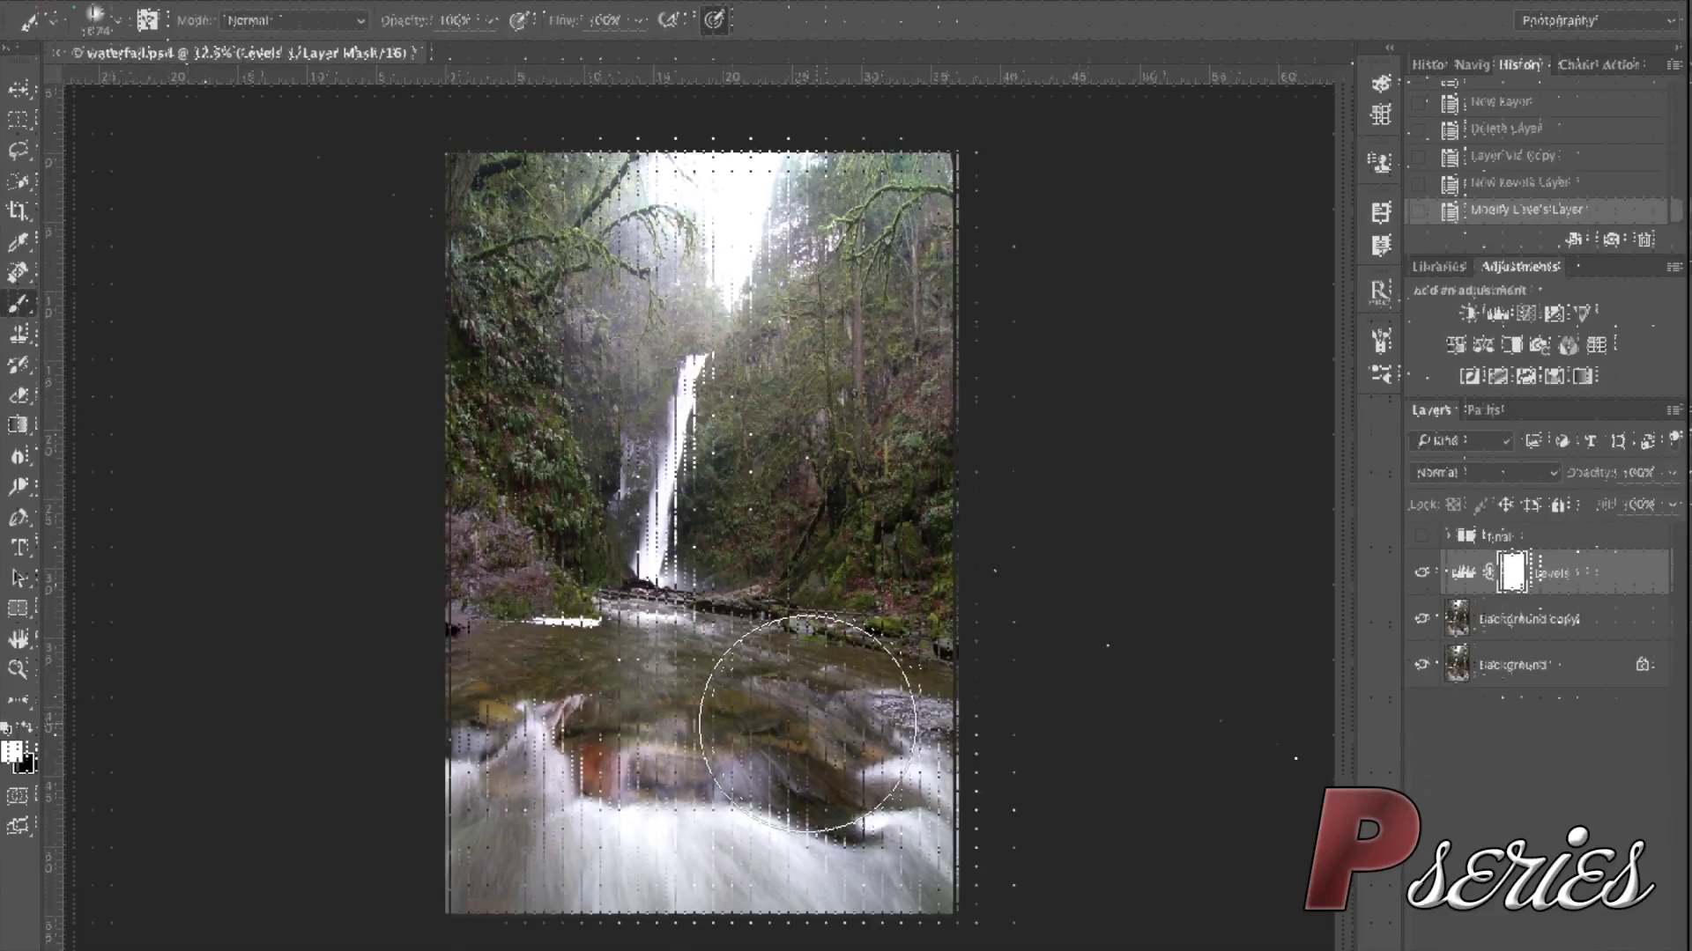
Invert the Levels mask to black and paint white over the shallow foreground stream with 864 and 307 px brushes
left_click(1513, 575)
key("ctrl+i")
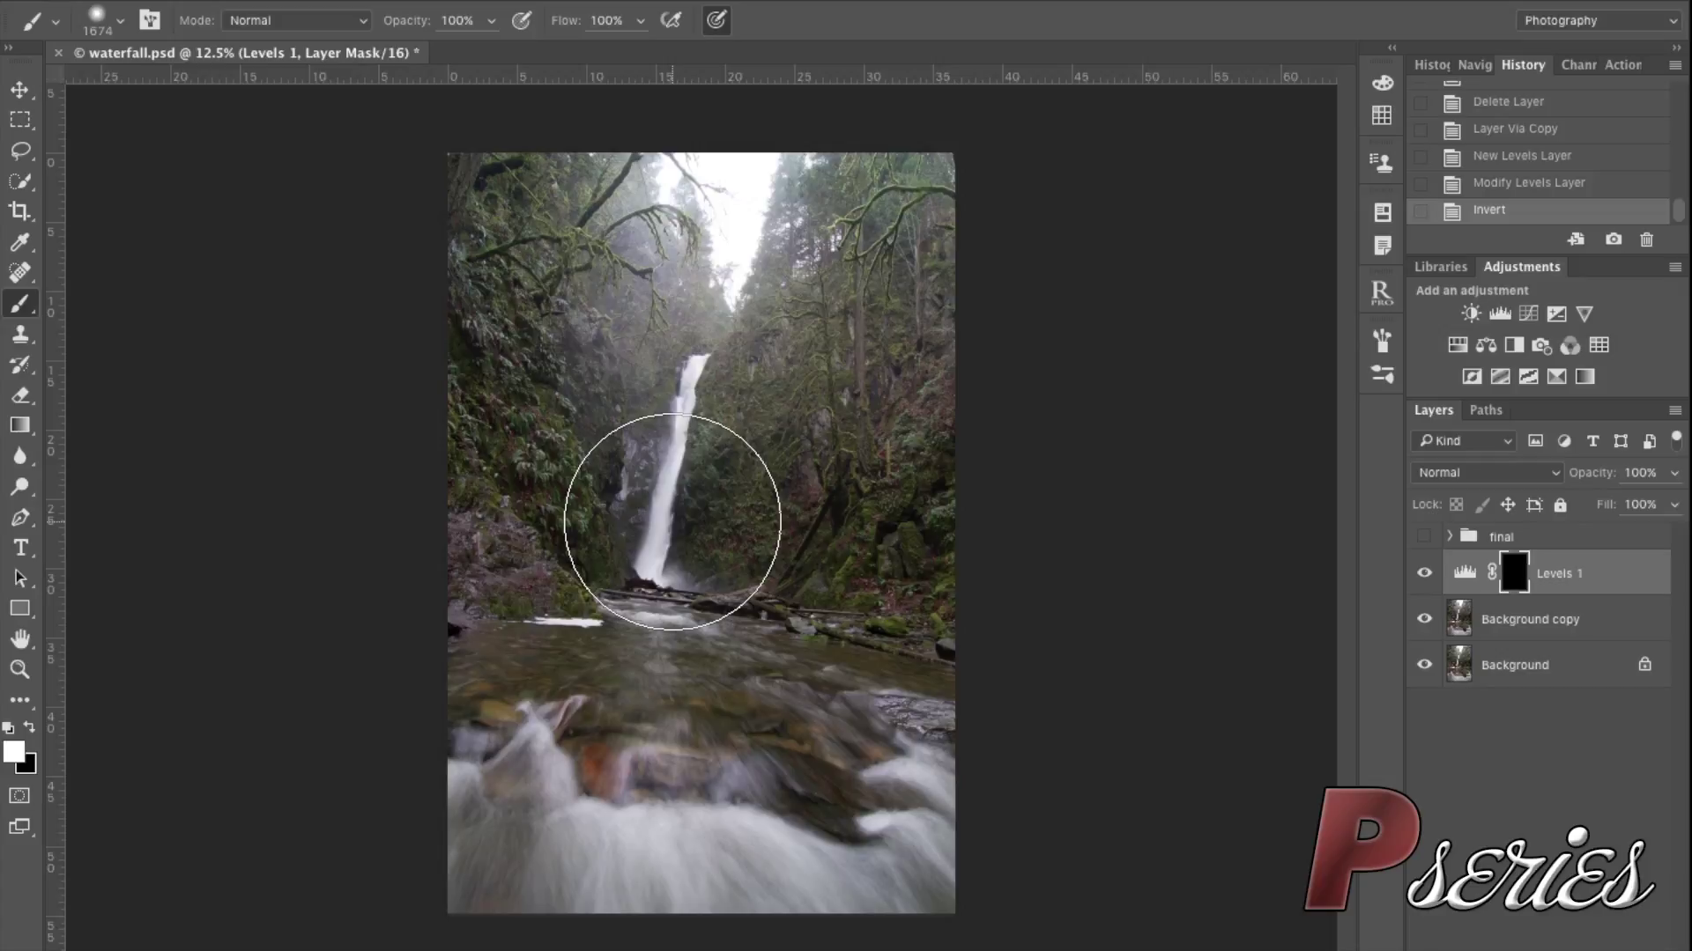
right_click(671, 521, "alt")
mouse_move(668, 522)
left_mouse_down()
mouse_move(607, 522)
mouse_move(732, 516)
mouse_move(597, 518)
mouse_move(674, 518)
mouse_move(665, 605)
mouse_move(667, 511)
mouse_move(660, 586)
mouse_move(603, 592)
left_mouse_up()
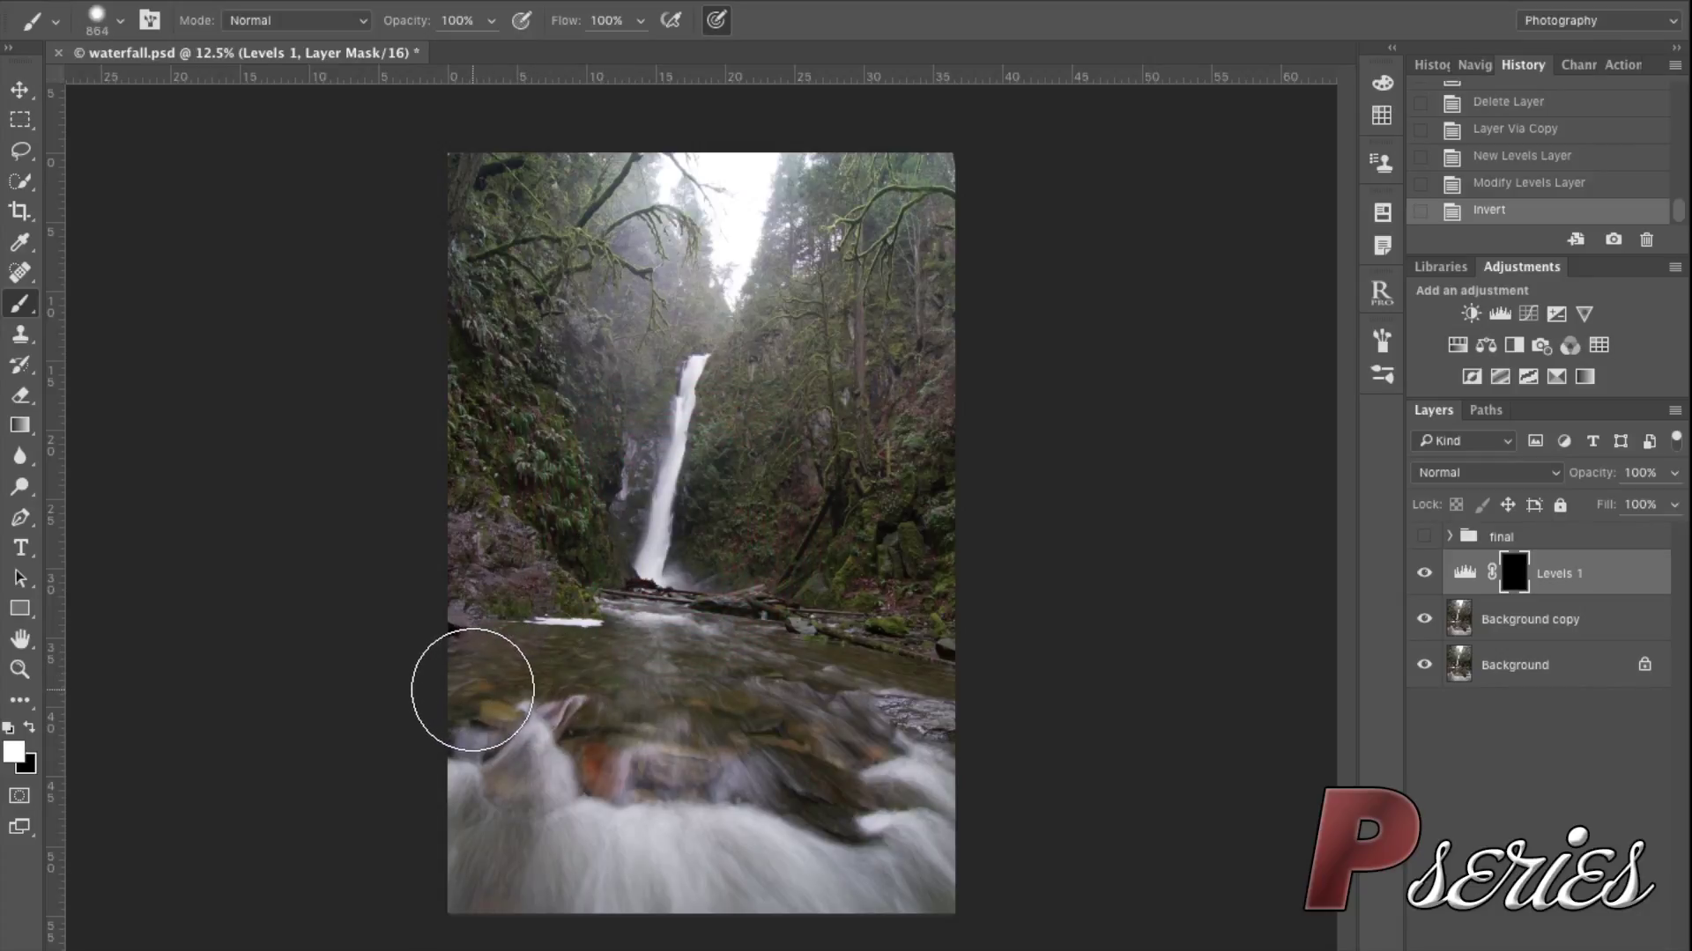
mouse_move(474, 689)
left_mouse_down()
mouse_move(518, 669)
mouse_move(584, 685)
mouse_move(618, 737)
mouse_move(735, 736)
mouse_move(820, 773)
mouse_move(787, 691)
mouse_move(676, 664)
mouse_move(622, 672)
mouse_move(672, 695)
mouse_move(630, 702)
left_mouse_up()
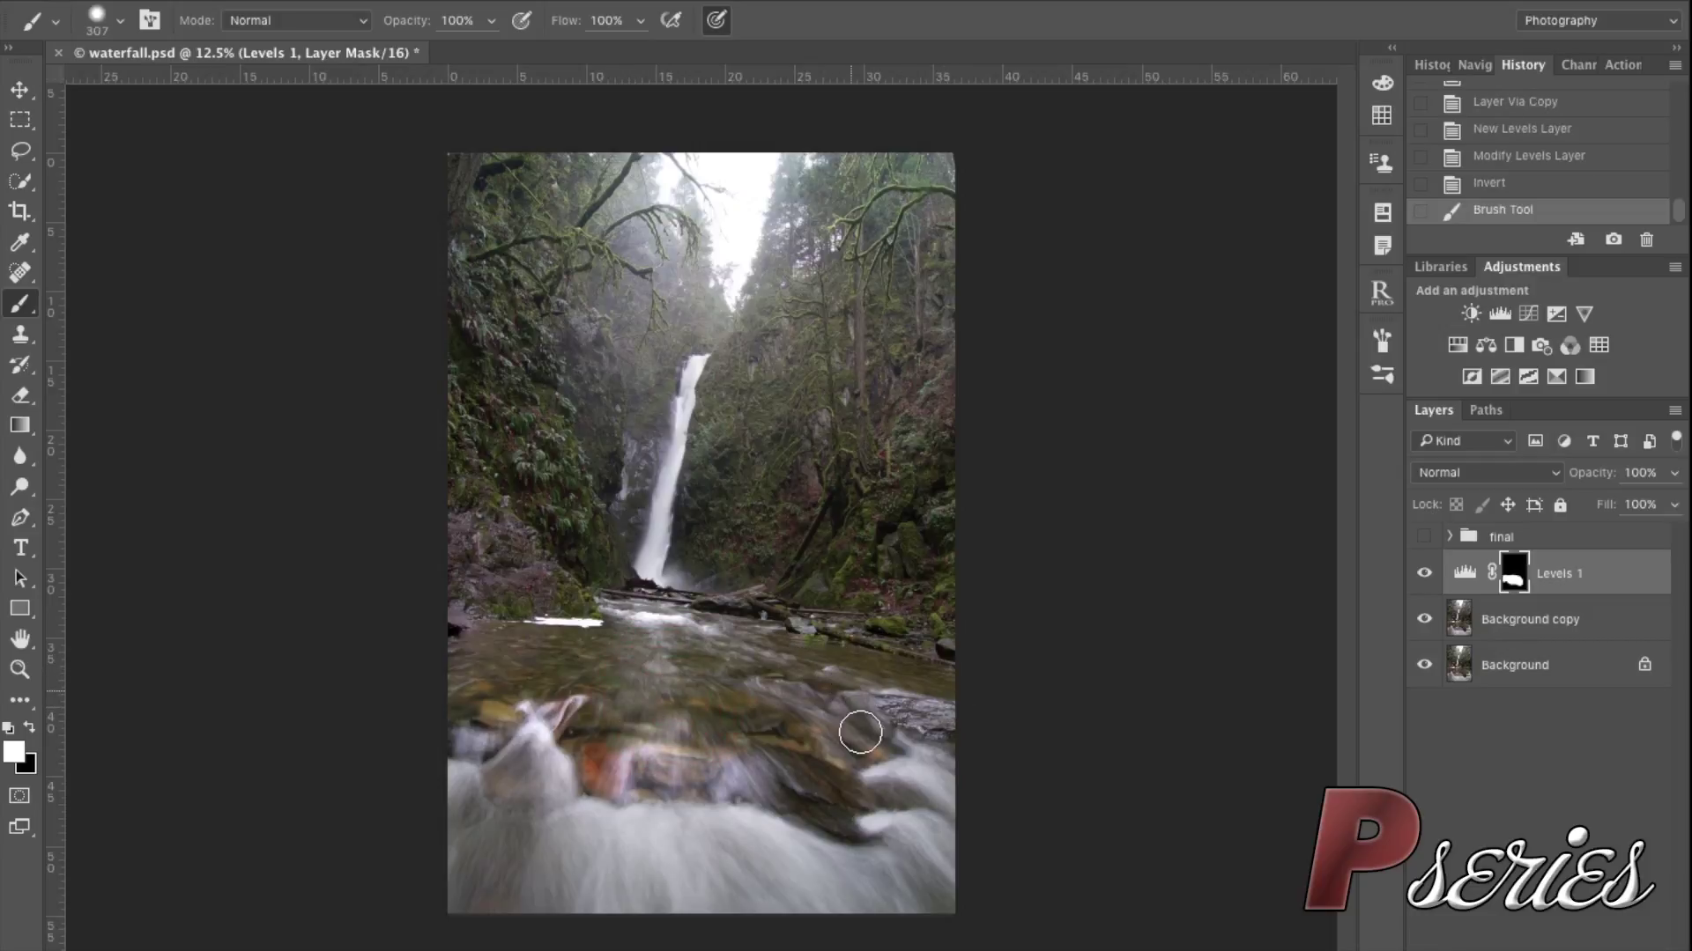
mouse_move(853, 748)
left_mouse_down()
mouse_move(823, 794)
mouse_move(847, 811)
mouse_move(782, 770)
left_mouse_up()
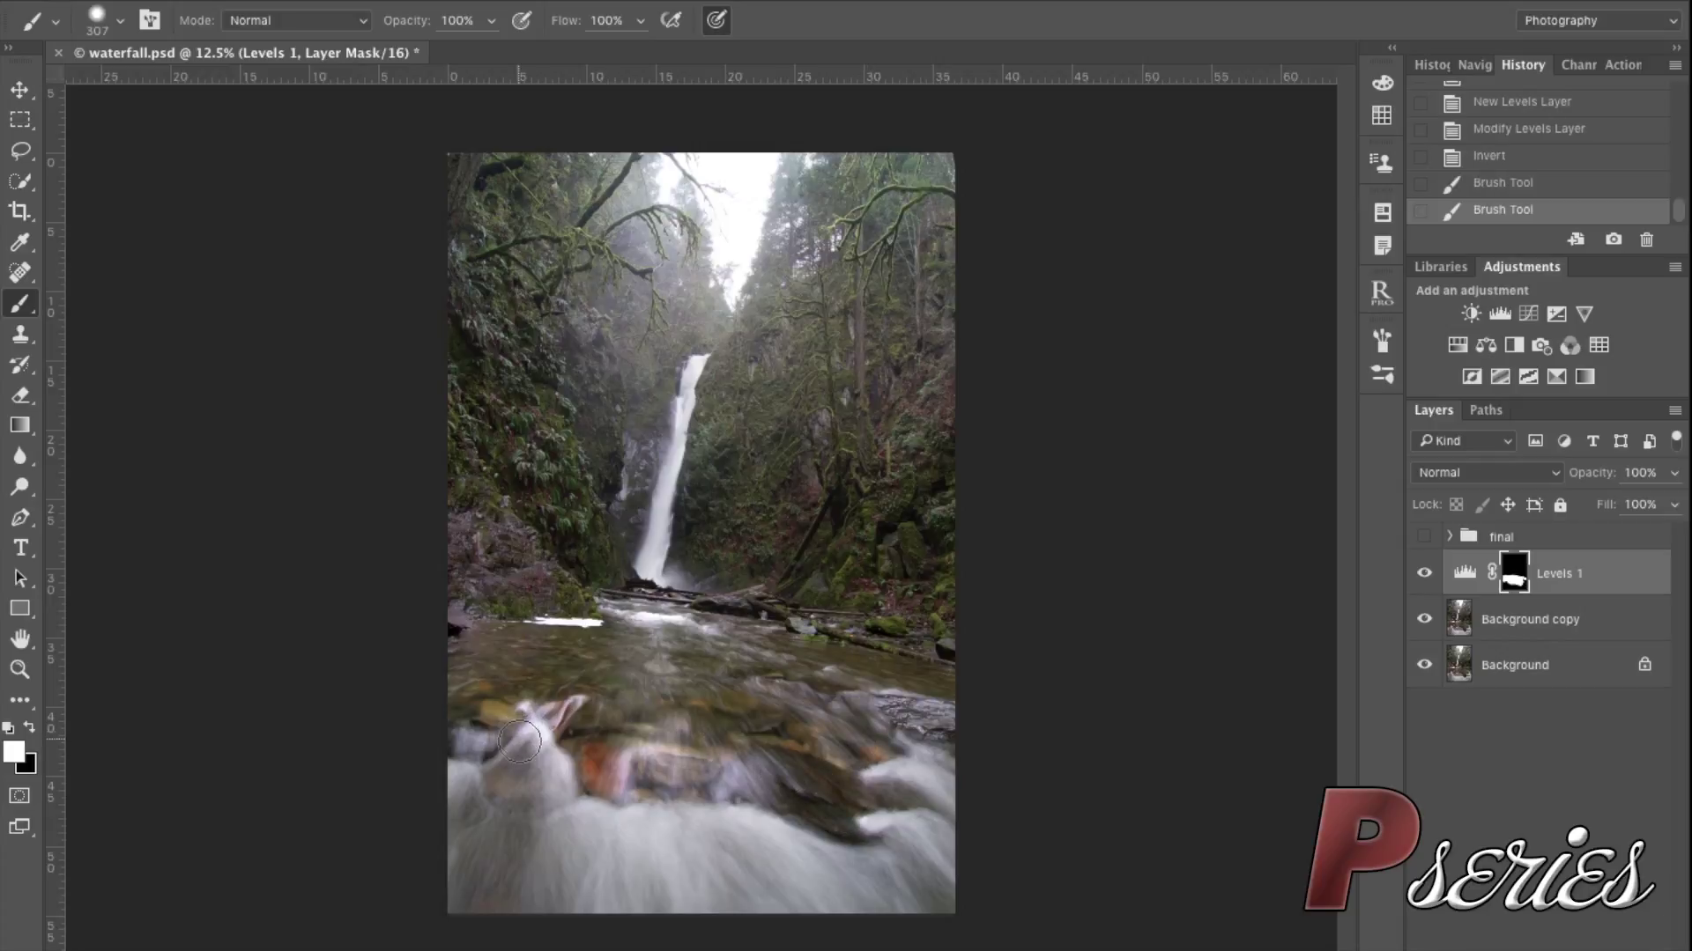
Refine the Levels mask around the white rapids near the stream's left side, painting black over them and white beside the rock
key("x")
left_click_drag(527, 732, 568, 789)
key("x")
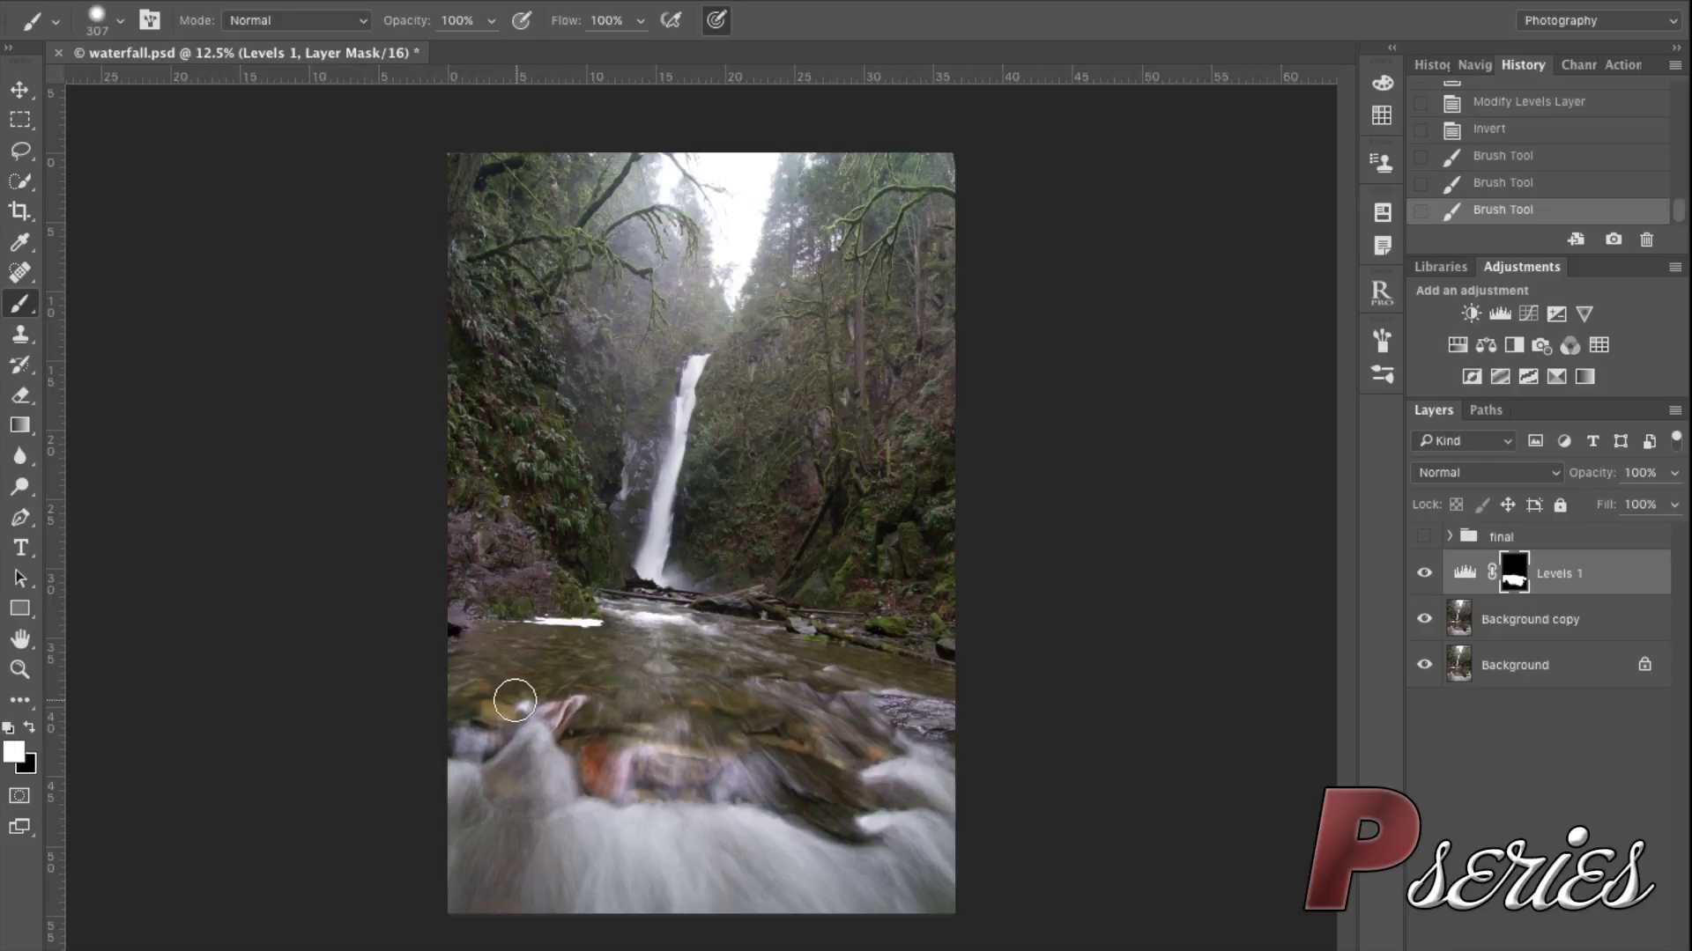
left_click(585, 717)
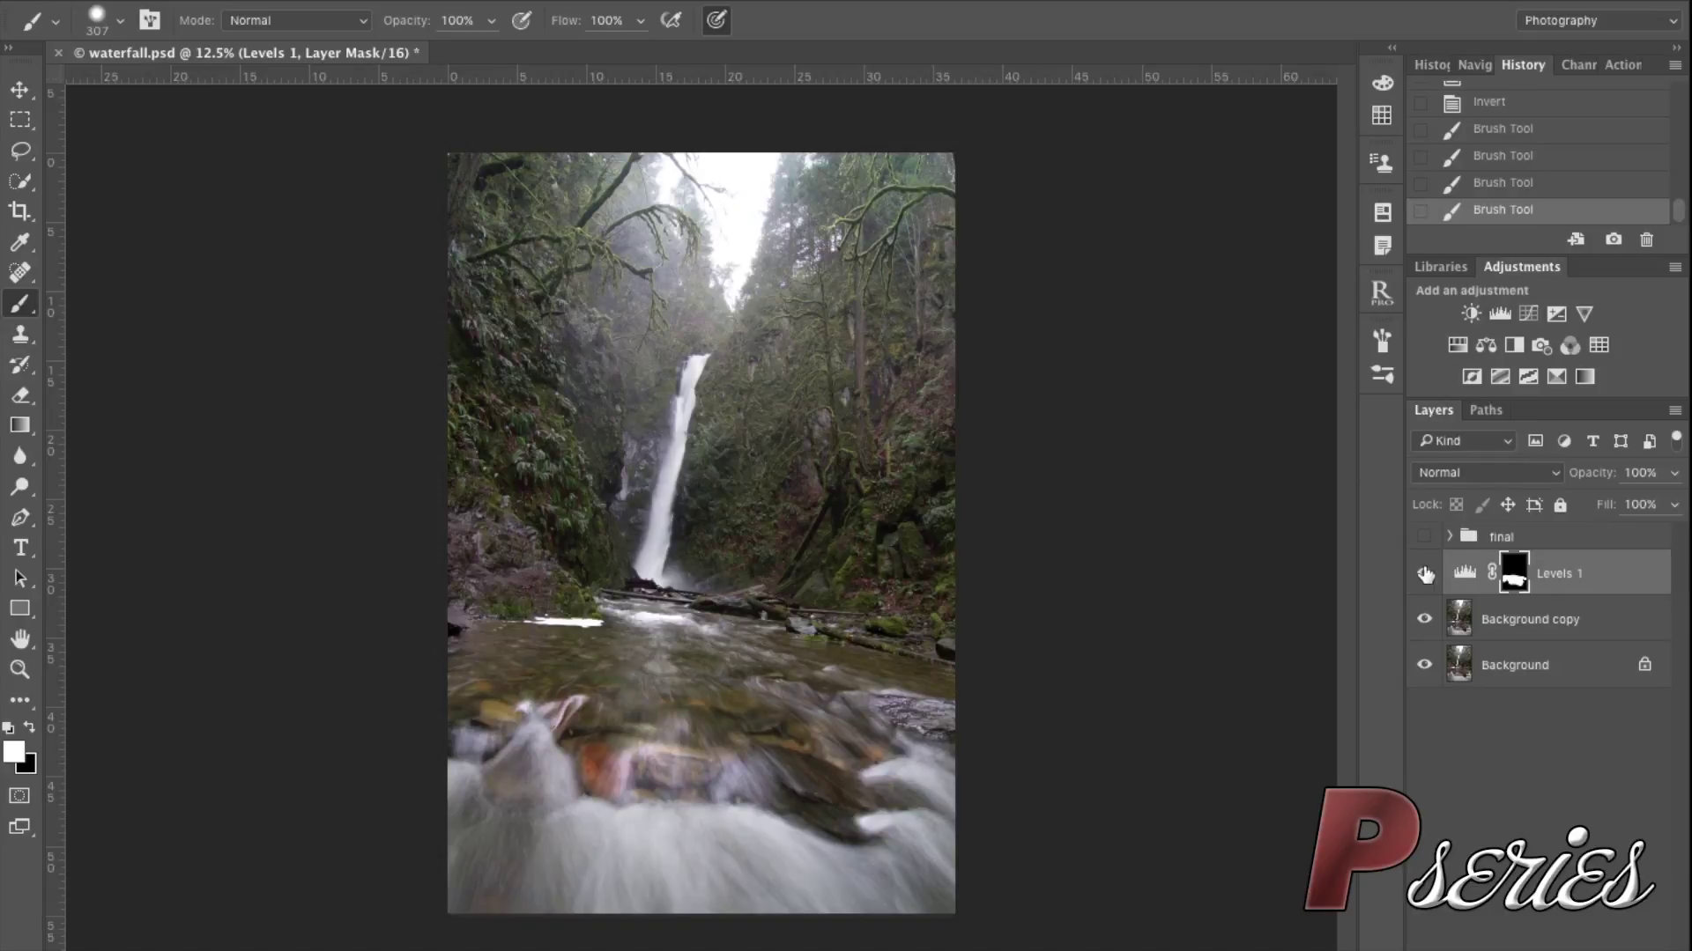
Toggle the Levels 1 layer's visibility repeatedly to compare the stream before and after the adjustment
left_click(1425, 574)
left_click(1424, 573)
left_click(1425, 573)
left_click(1424, 574)
left_click(1425, 574)
left_click(1425, 573)
left_click(1424, 574)
left_click(1425, 573)
Add a Brightness/Contrast adjustment layer above Levels 1 with the brightness set to 45
left_click(1472, 313)
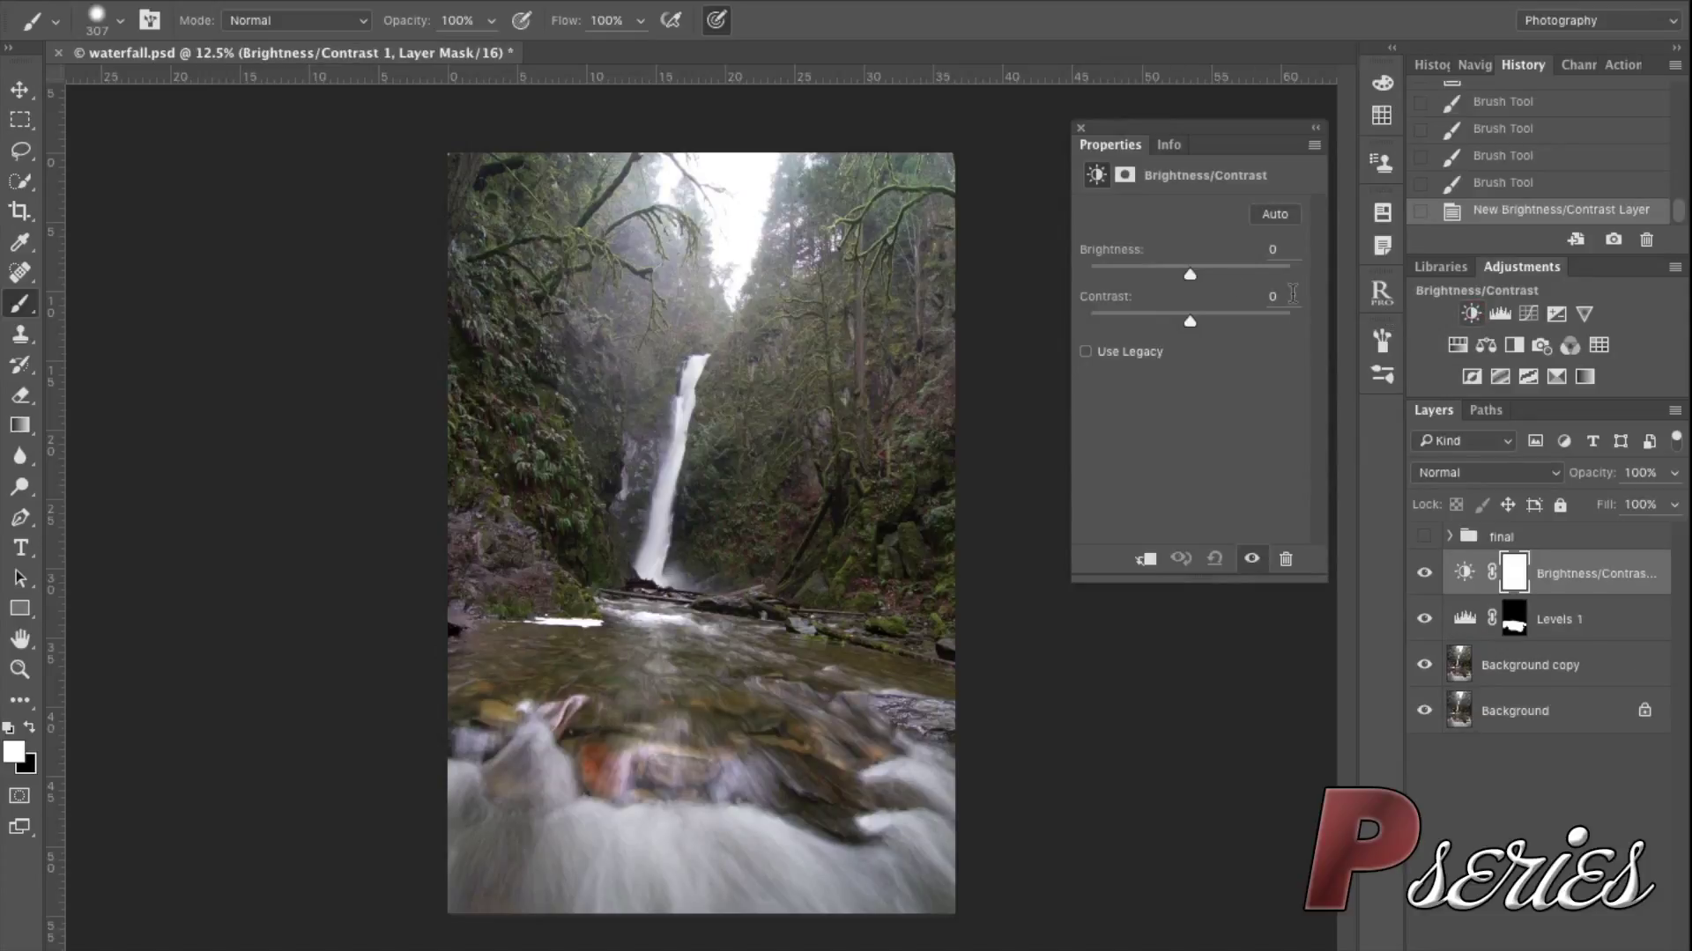
left_click(1188, 272)
left_click_drag(1191, 274, 1220, 275)
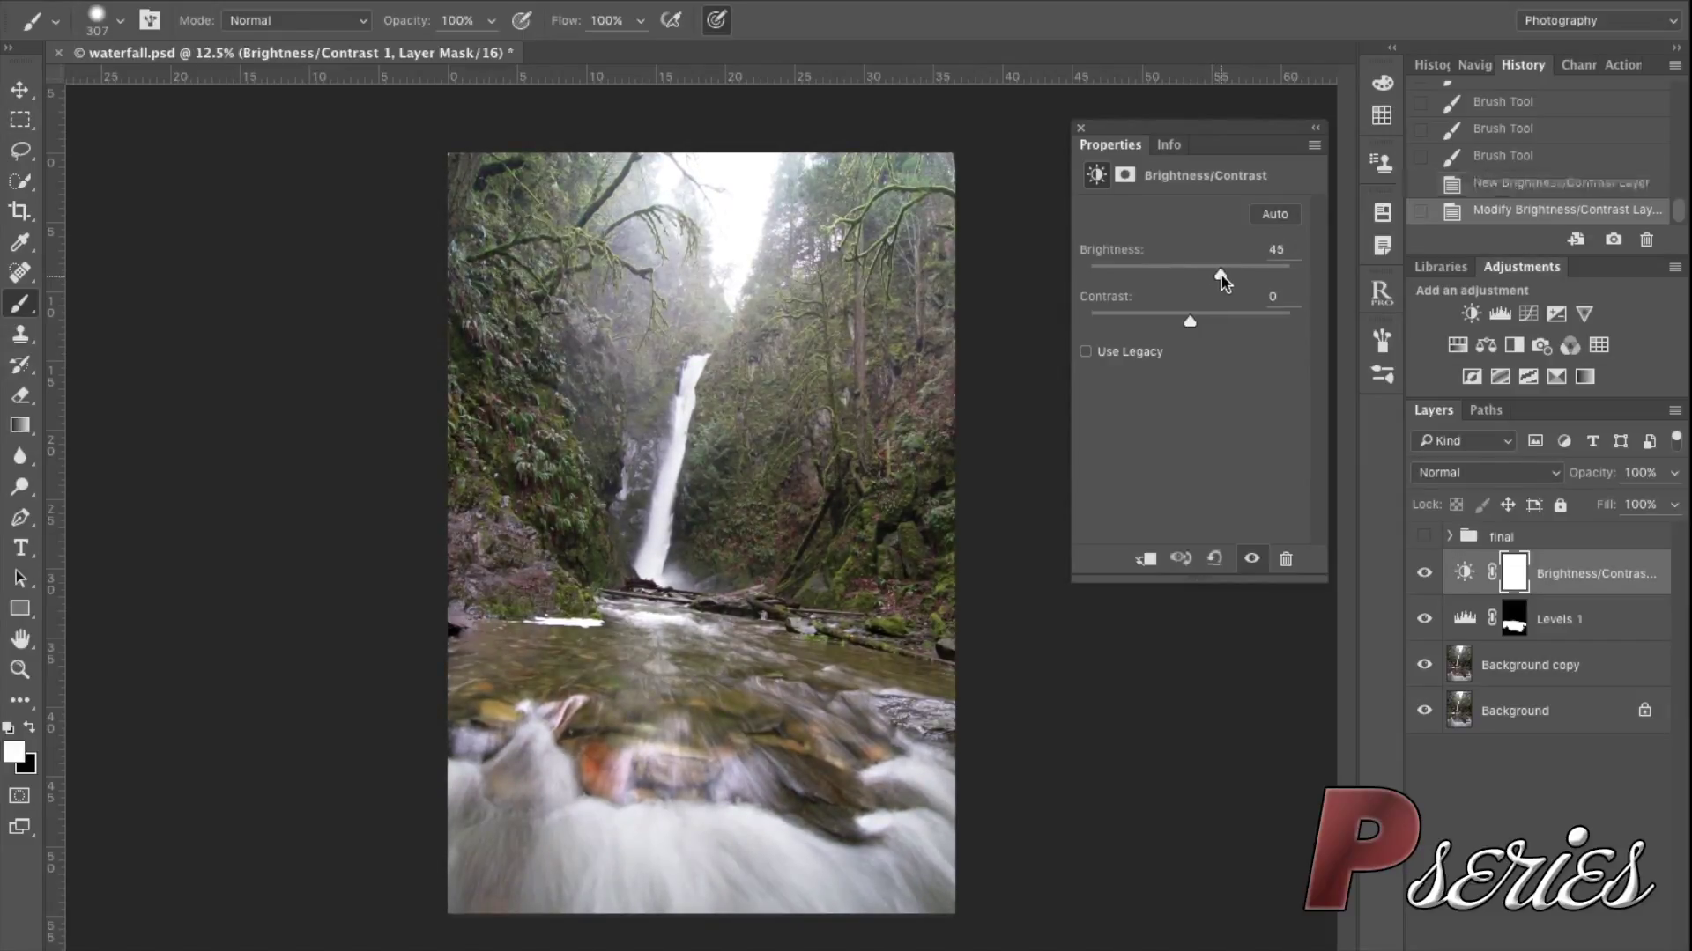
left_click(1080, 125)
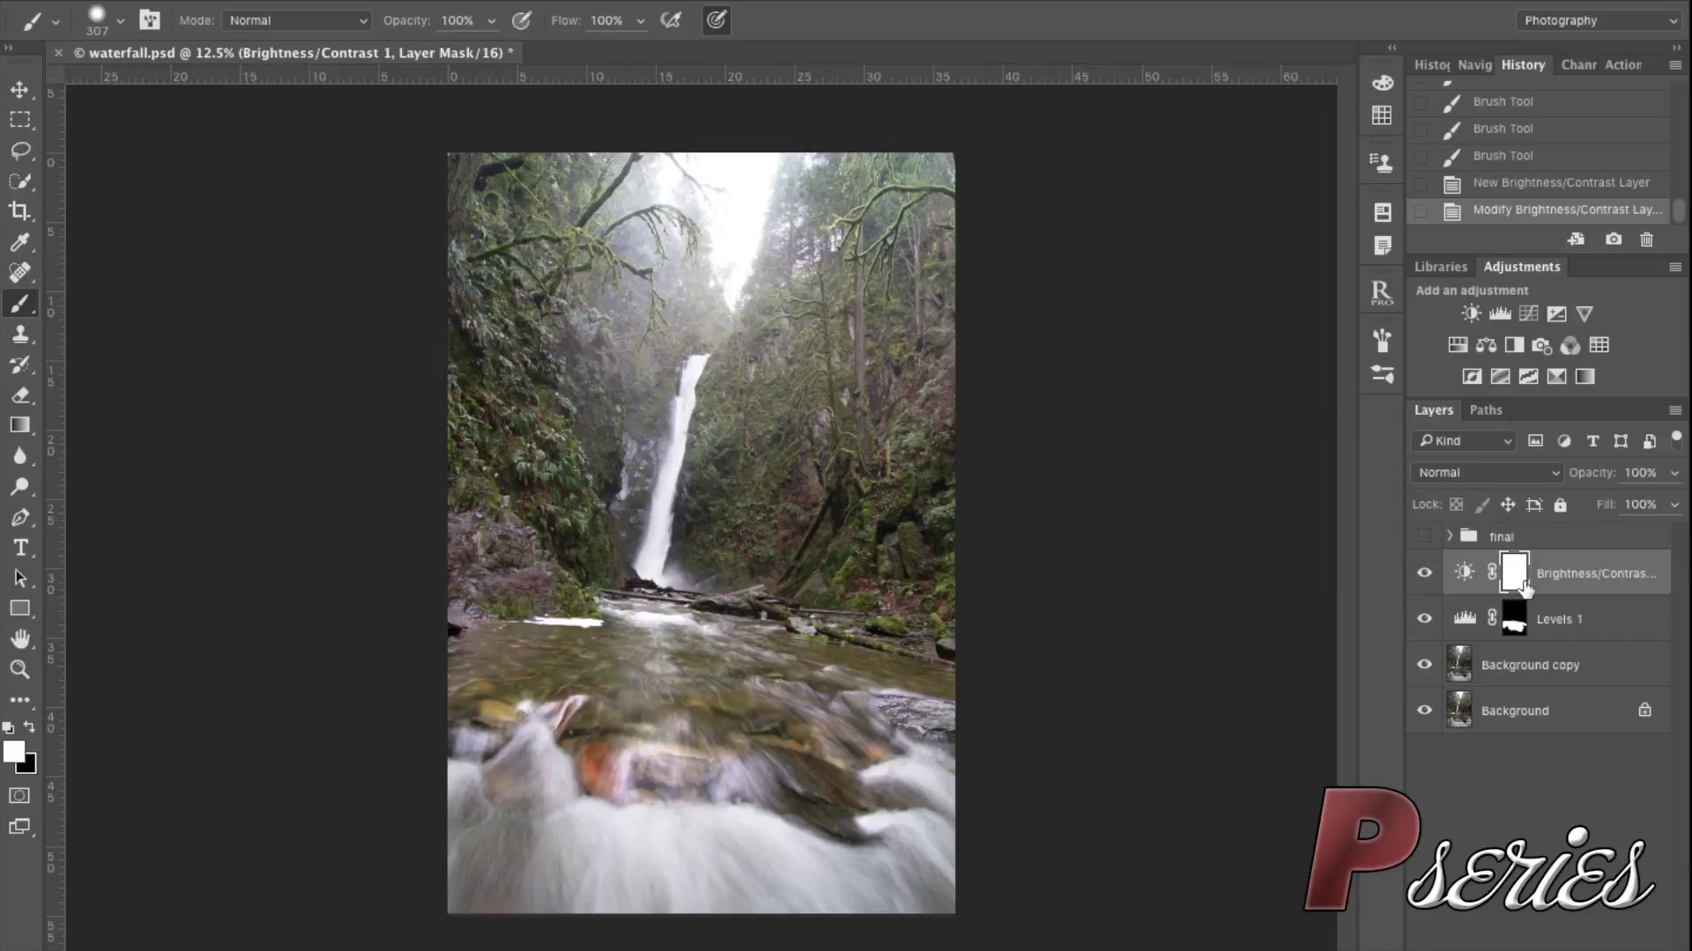
Invert the Brightness/Contrast mask to black and paint white over the forested slopes on both sides of the waterfall with an 1164 px brush
key("ctrl+i")
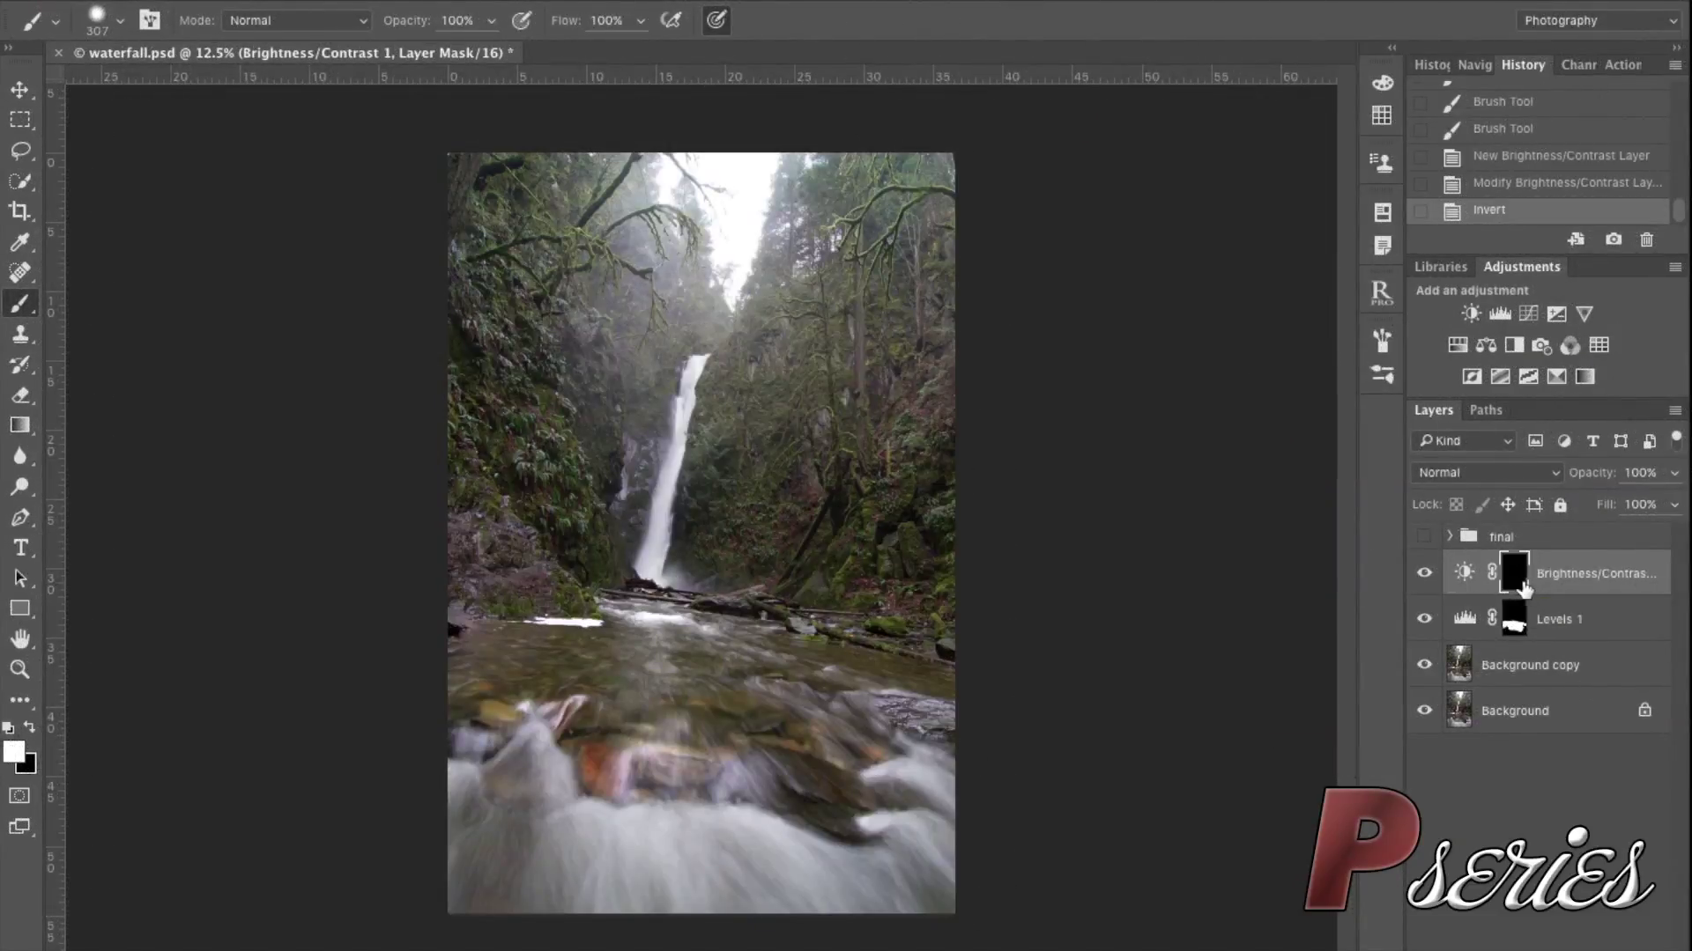
left_click_drag(857, 494, 917, 501)
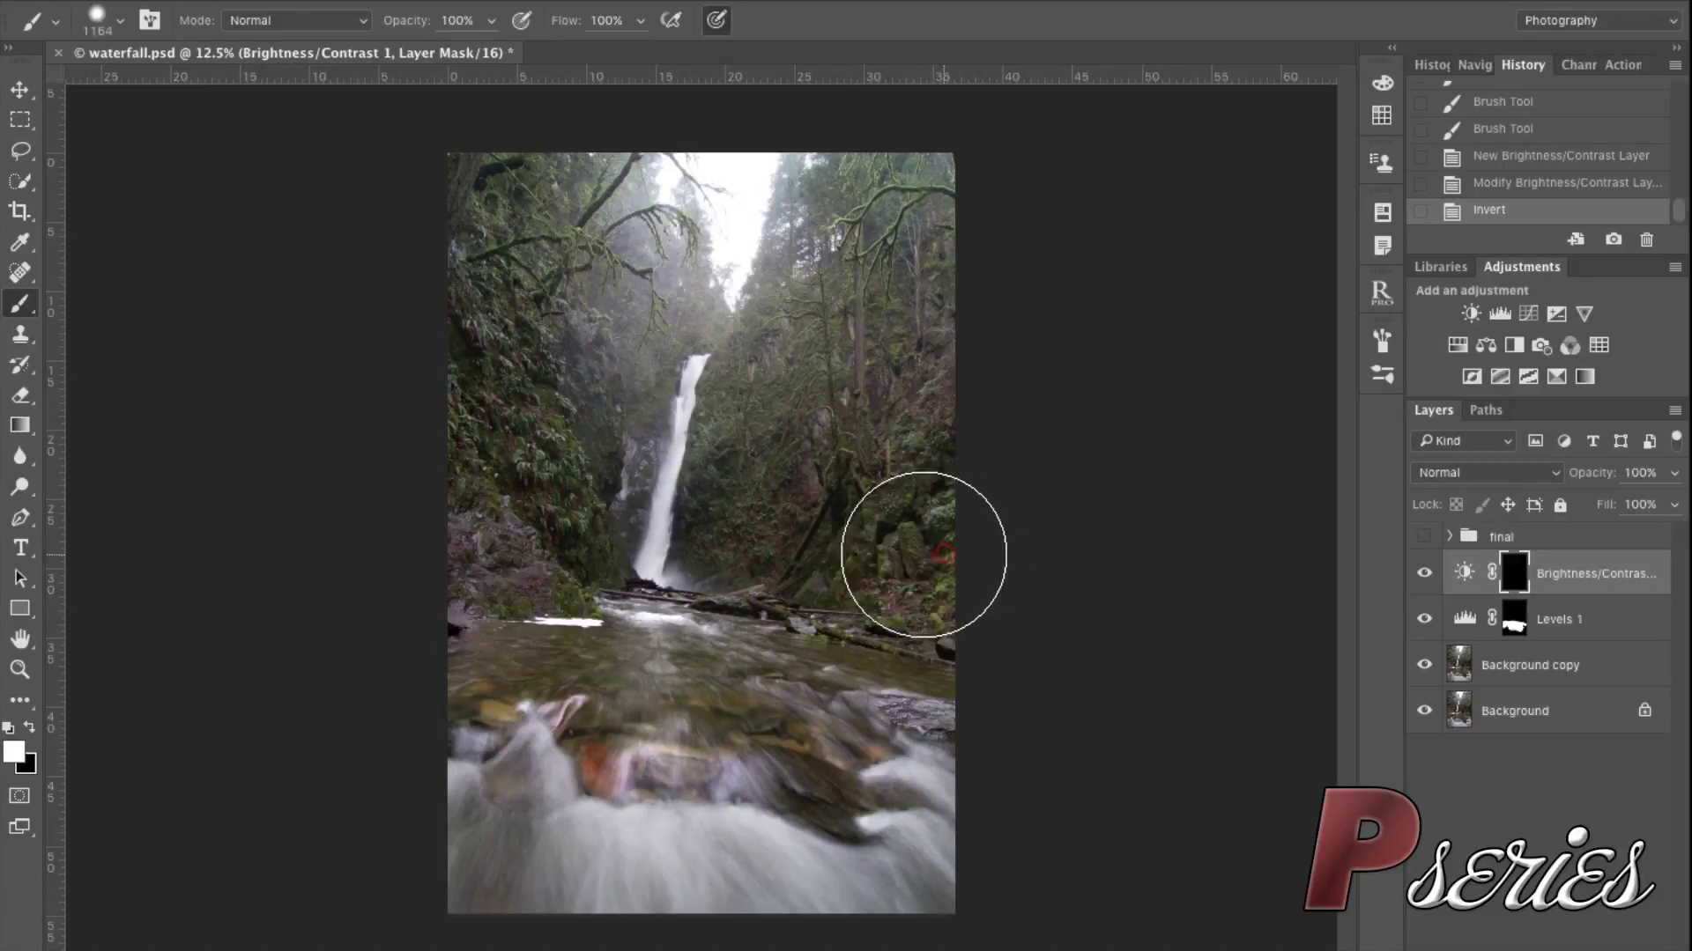
mouse_move(779, 450)
left_mouse_down()
mouse_move(785, 388)
mouse_move(804, 397)
mouse_move(936, 179)
left_mouse_up()
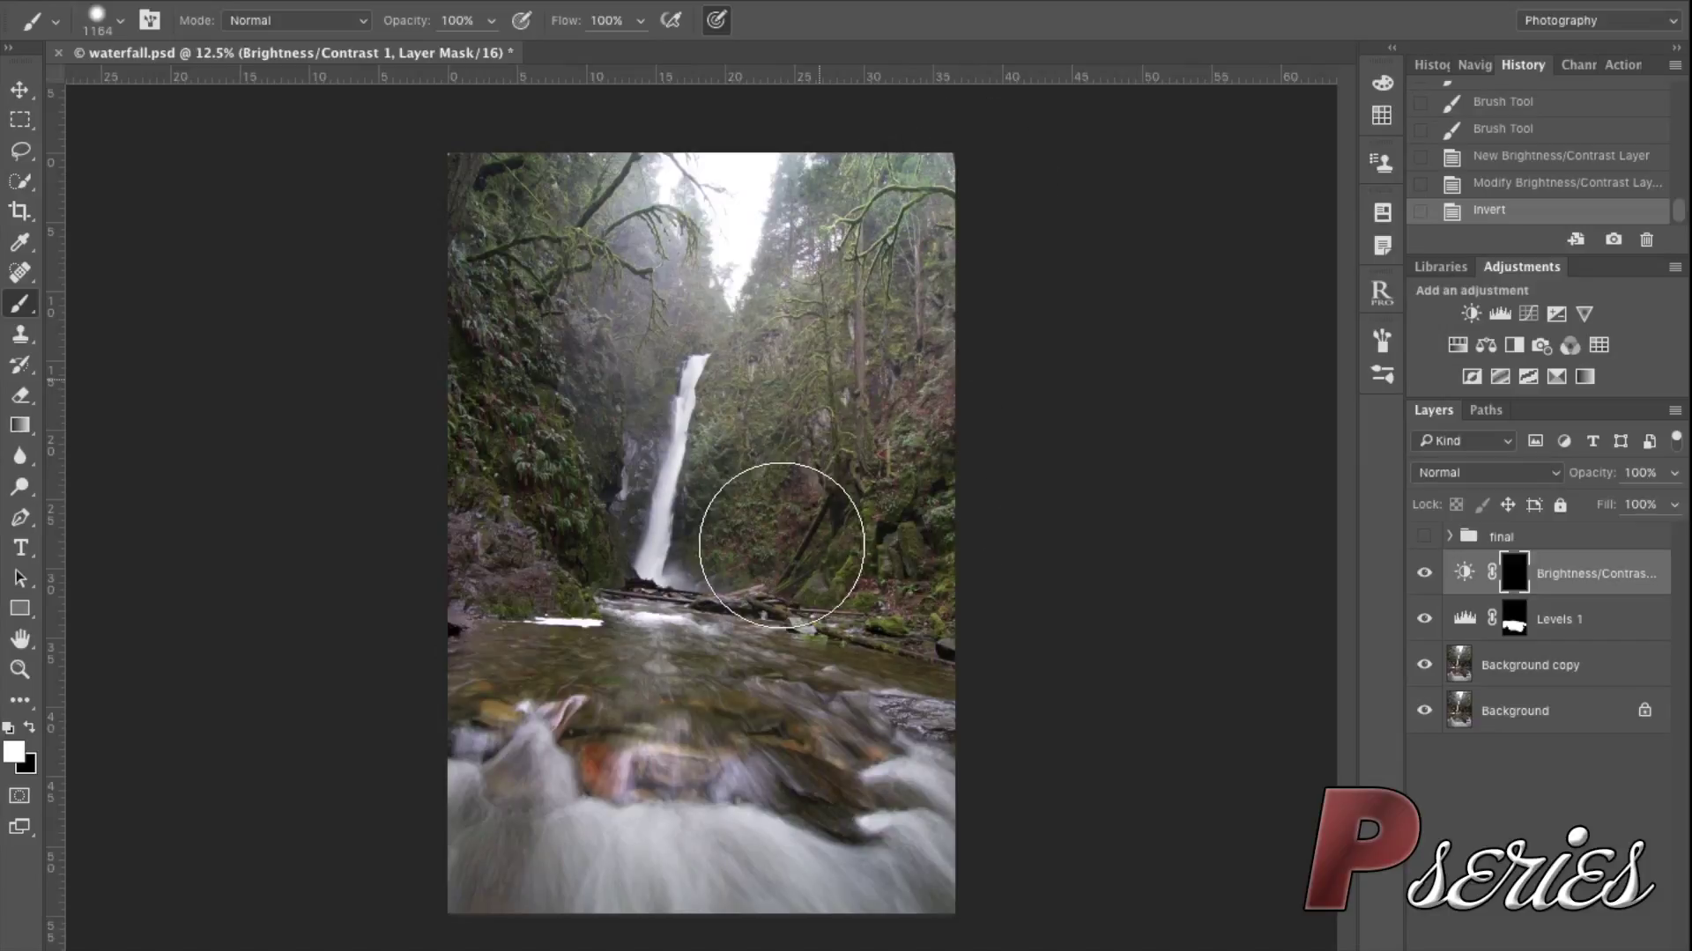
mouse_move(568, 506)
left_mouse_down()
mouse_move(603, 383)
mouse_move(599, 329)
mouse_move(567, 296)
left_mouse_up()
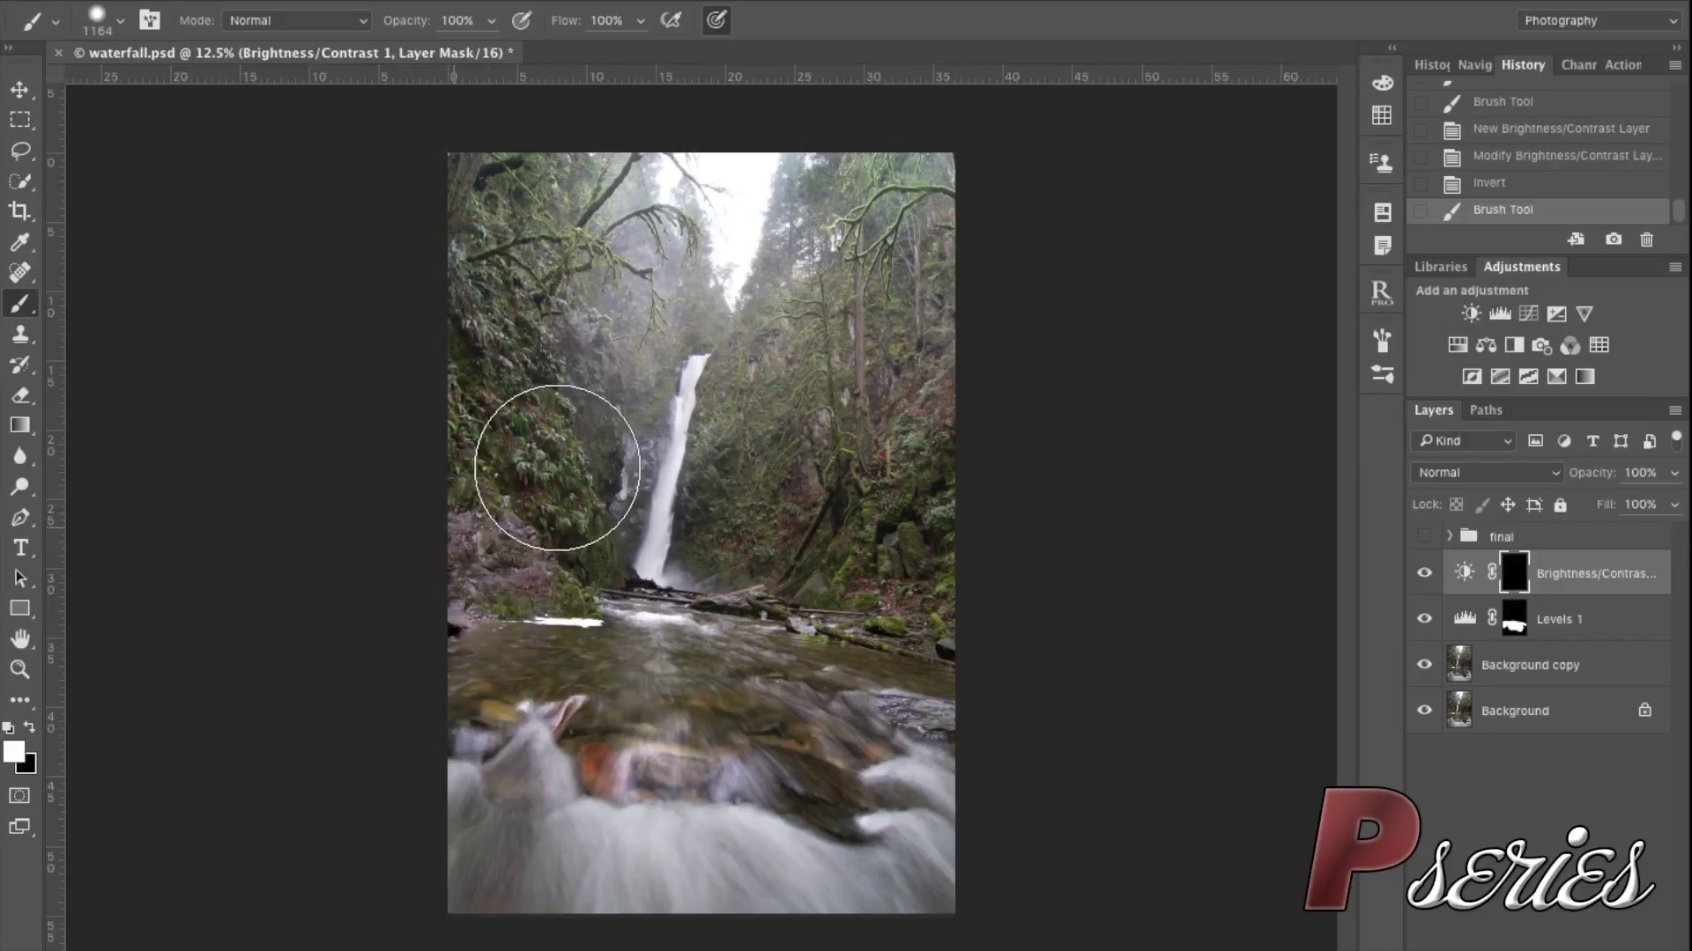
mouse_move(609, 313)
left_mouse_down()
mouse_move(582, 246)
mouse_move(520, 247)
left_mouse_up()
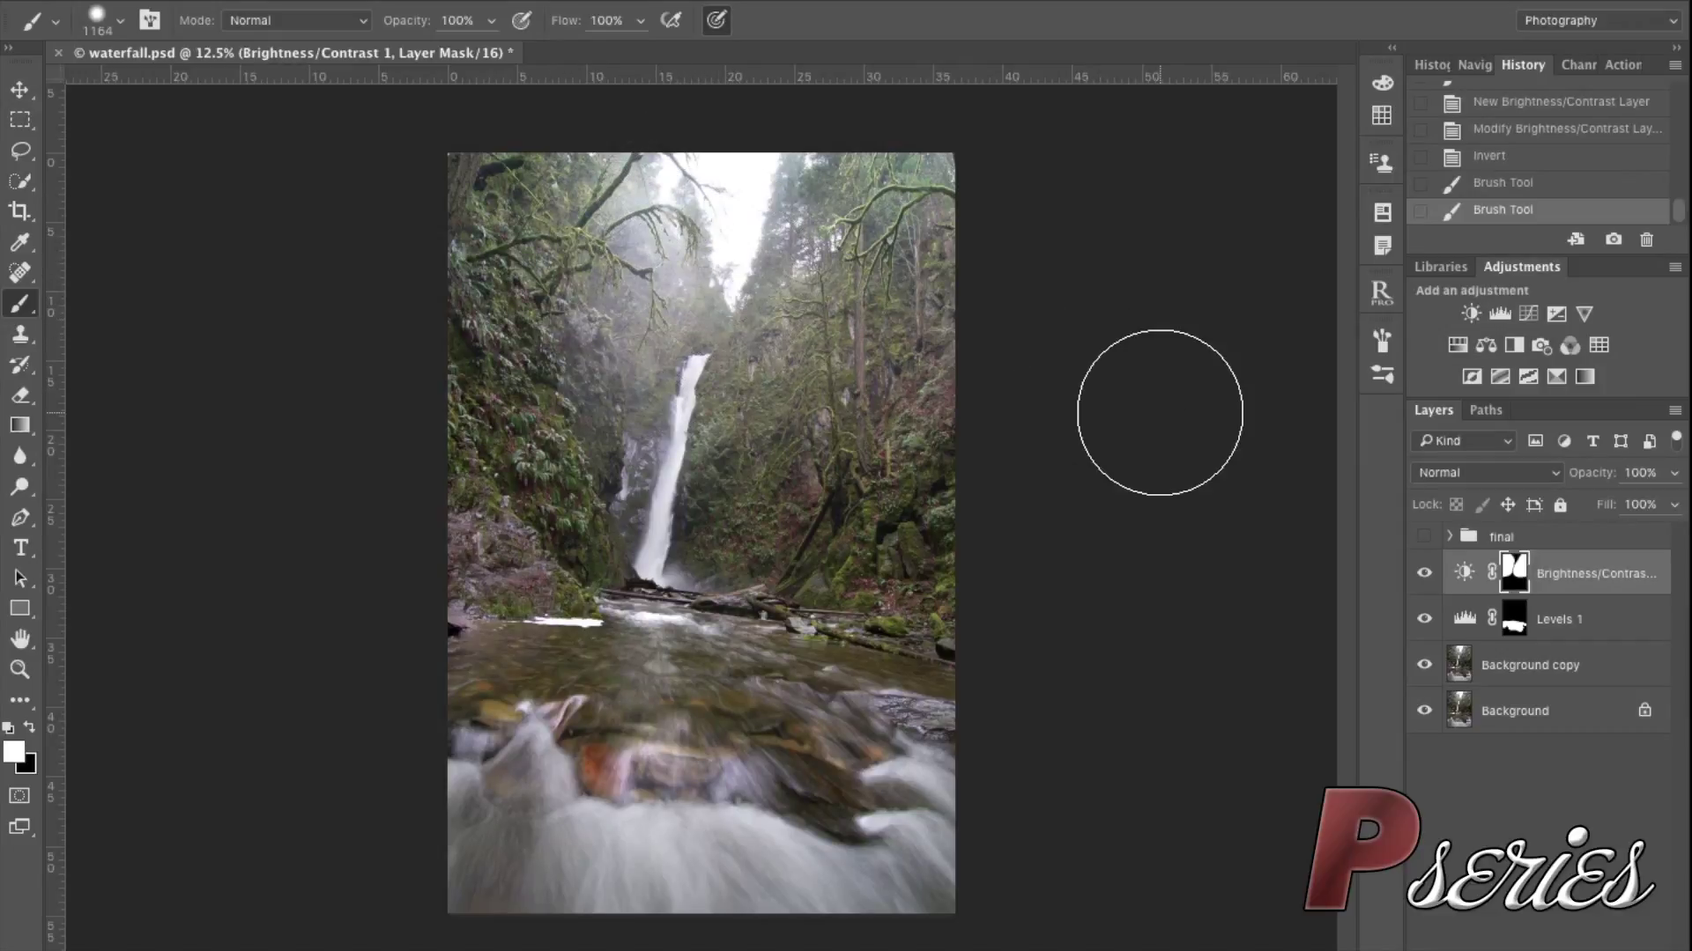
Paint black at 26% brush opacity on the Brightness/Contrast mask over the sky gap and the waterfall
left_click_drag(398, 31, 311, 31)
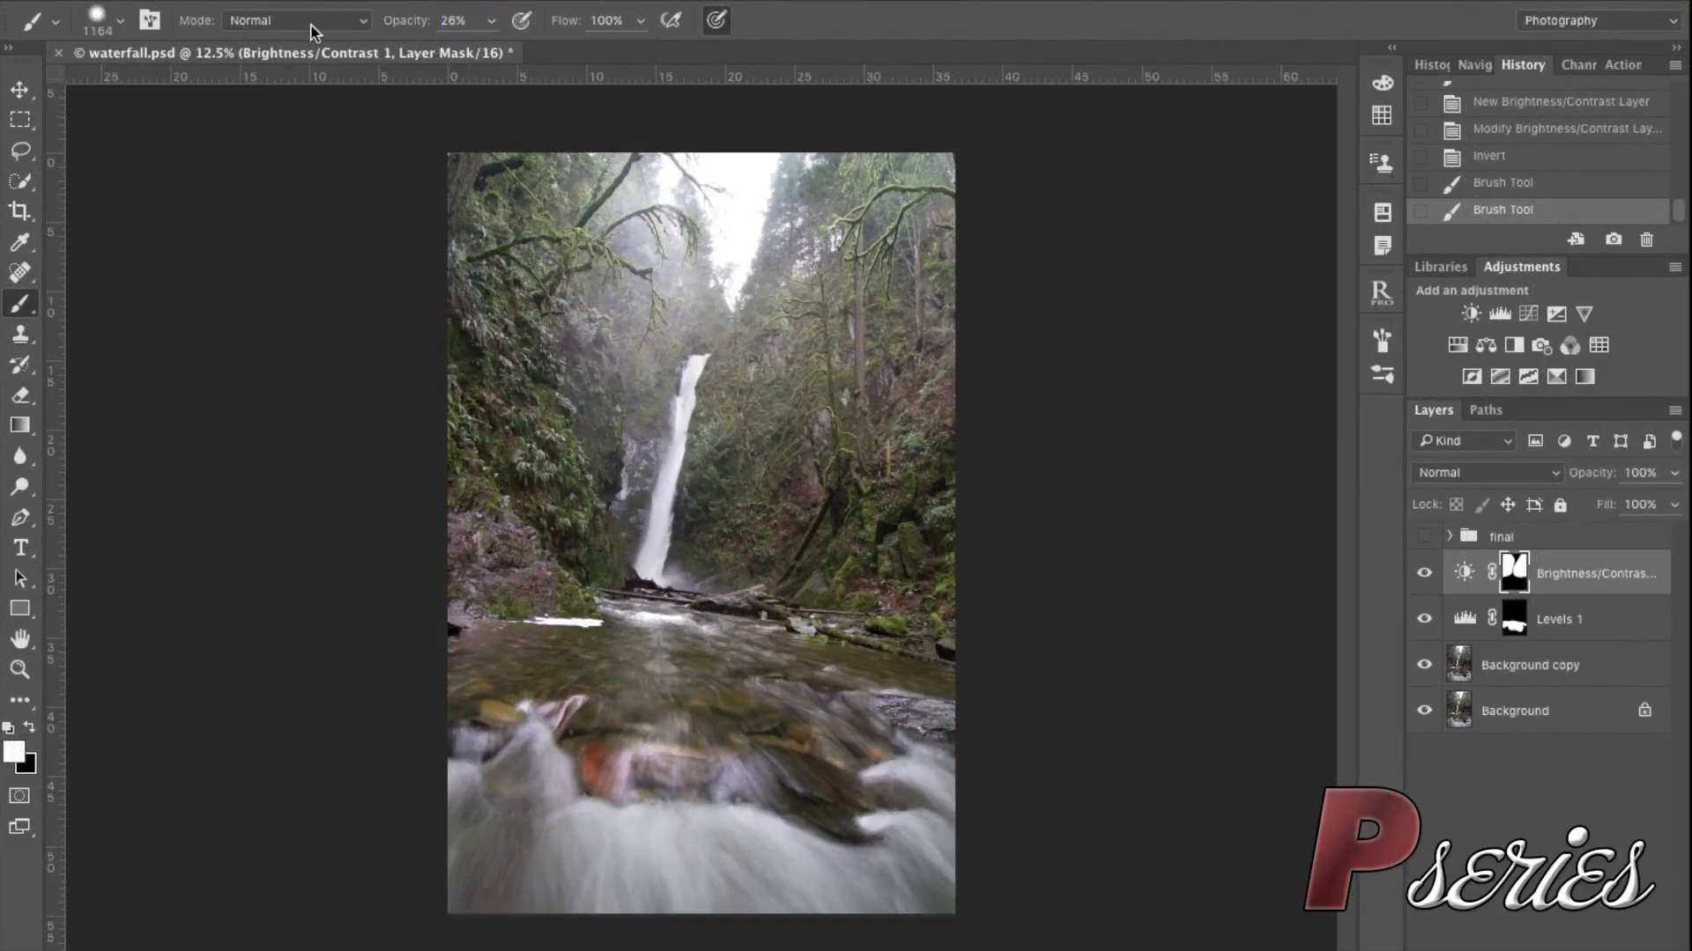
key("x")
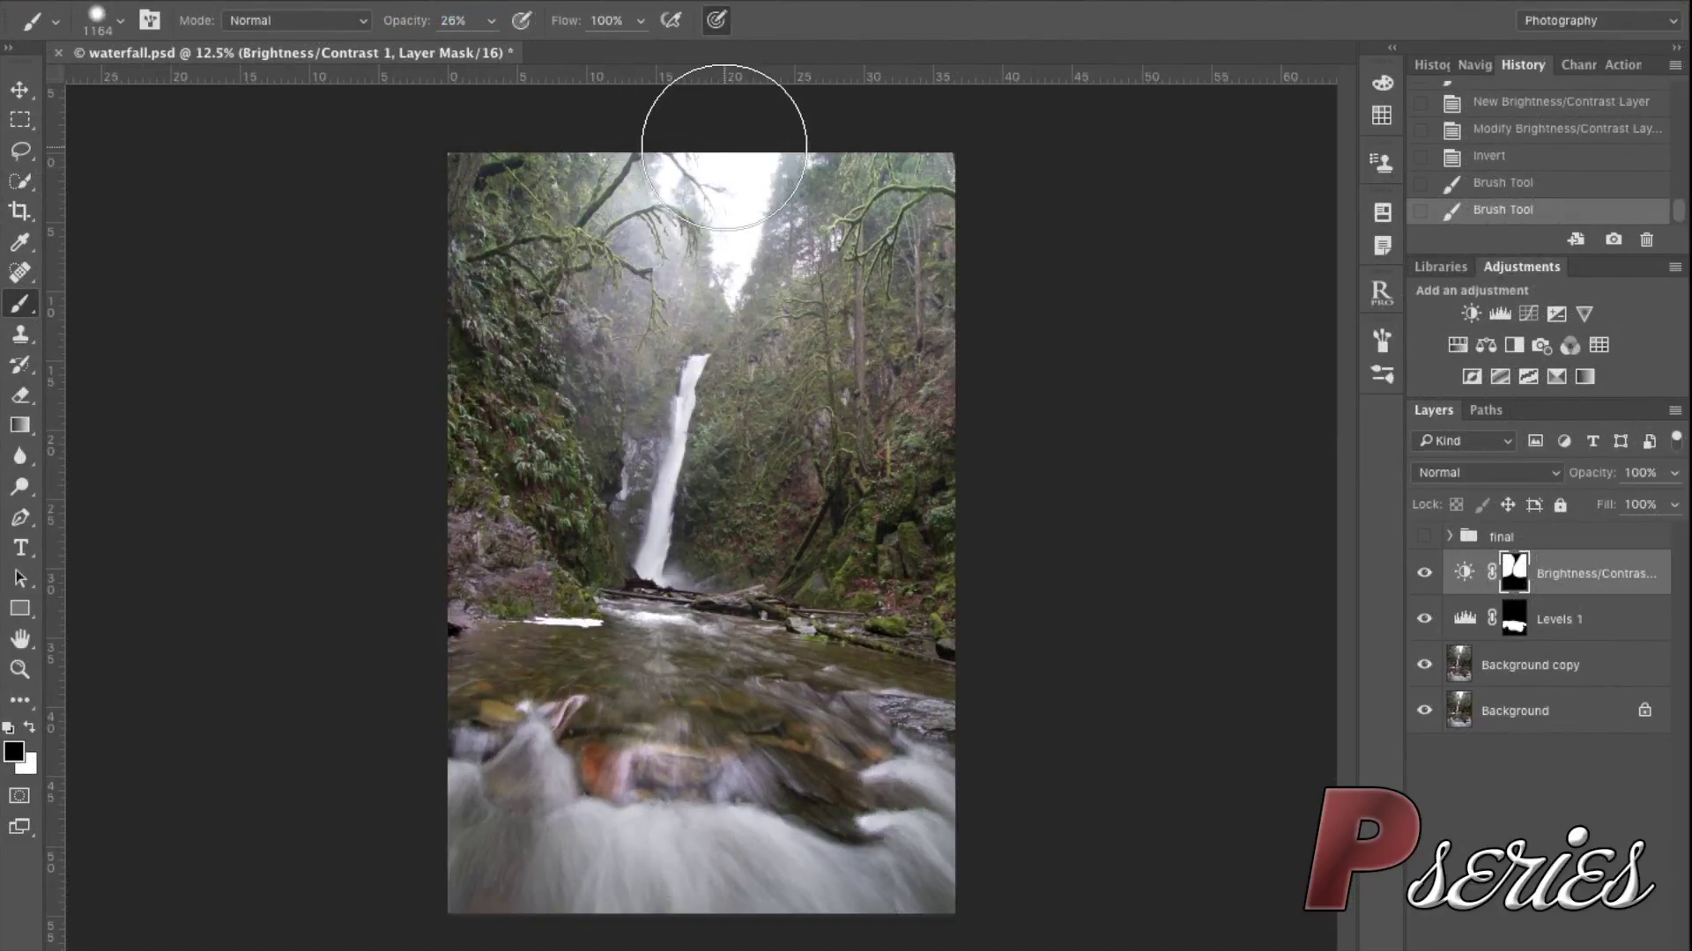
mouse_move(728, 218)
left_mouse_down()
mouse_move(642, 264)
mouse_move(705, 260)
left_mouse_up()
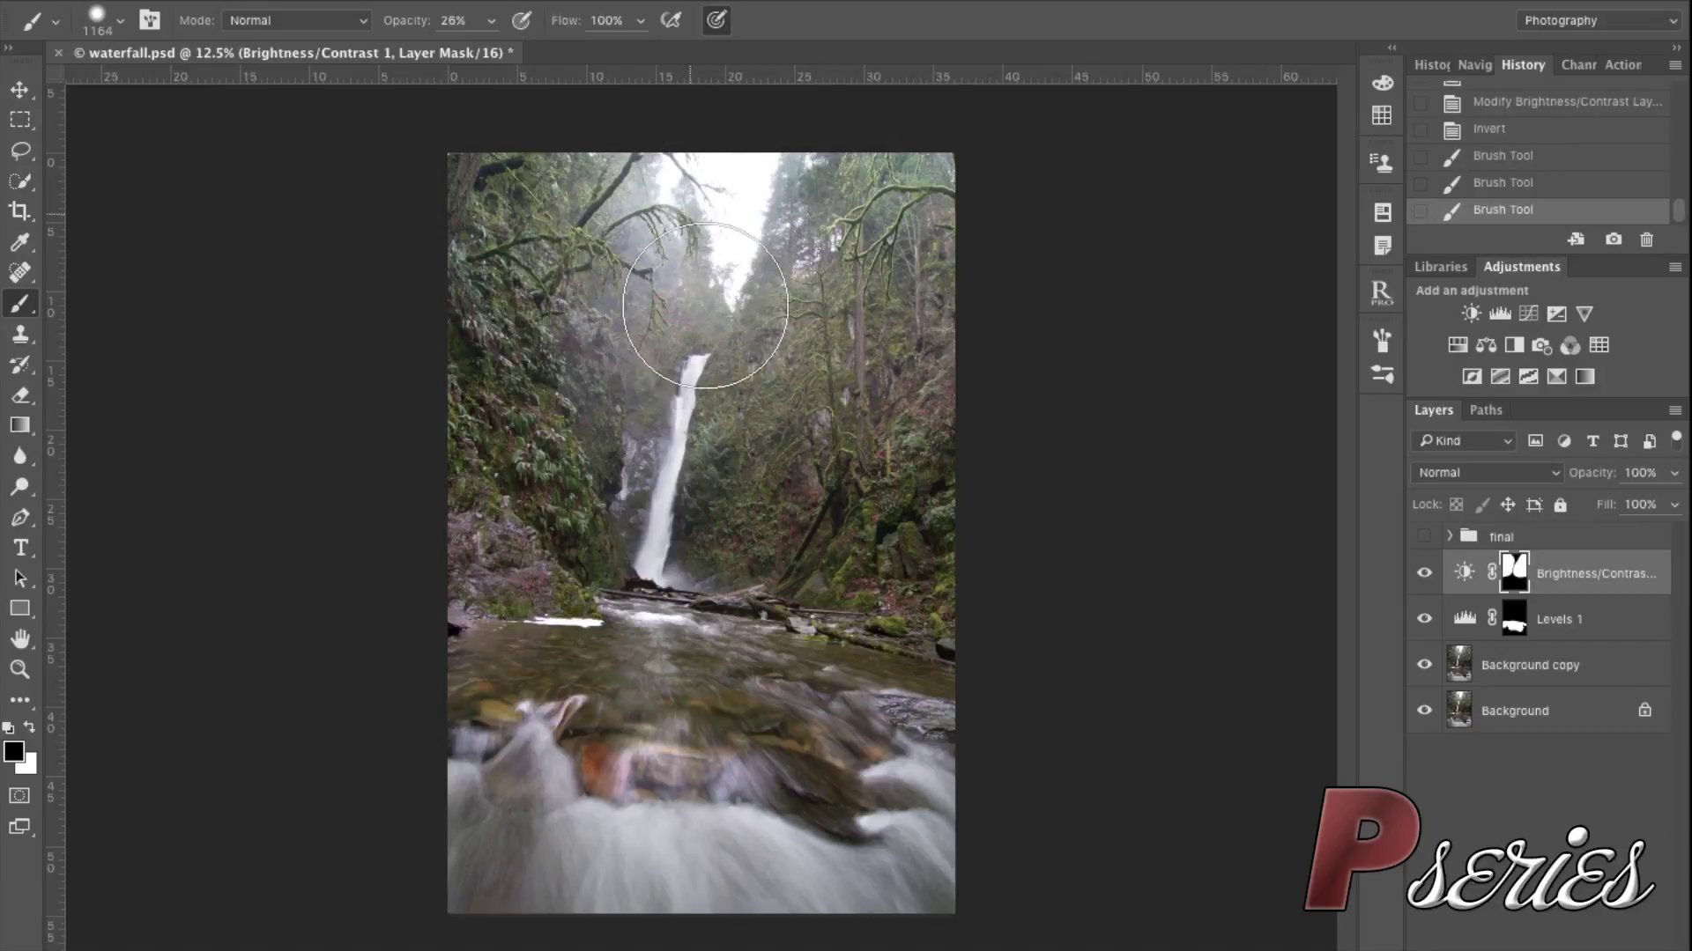
left_click_drag(659, 408, 643, 510)
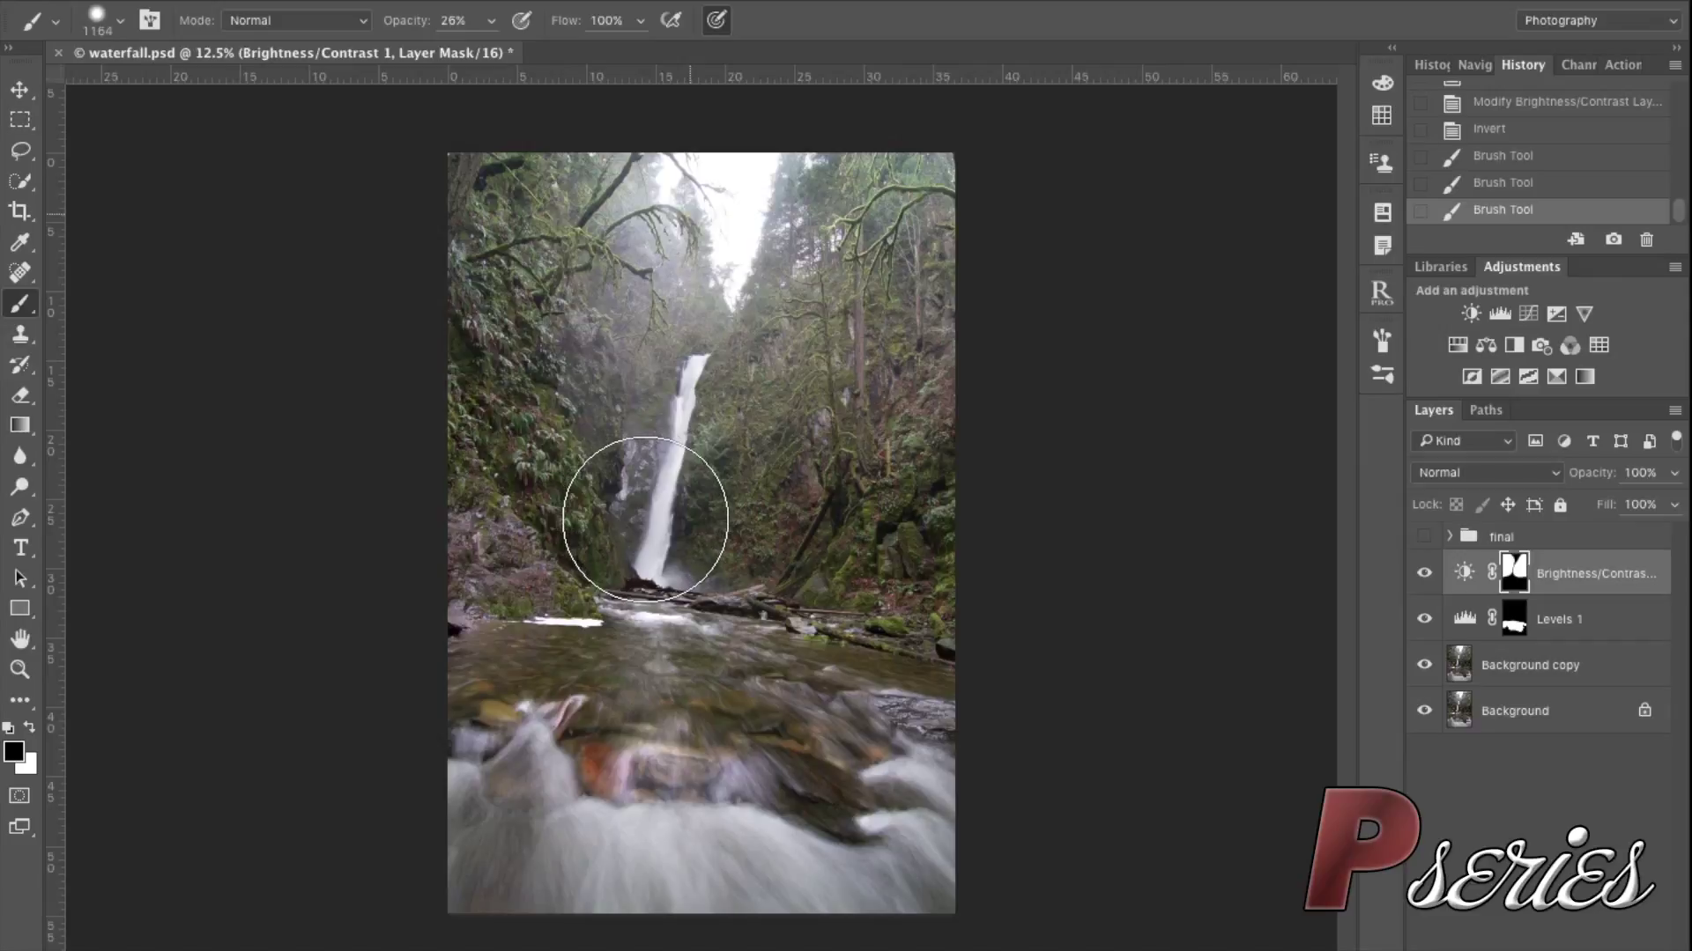
Toggle the Brightness/Contrast layer's visibility repeatedly to compare the forest before and after the adjustment
left_click(1424, 574)
left_click(1424, 574)
left_click(1425, 575)
left_click(1425, 574)
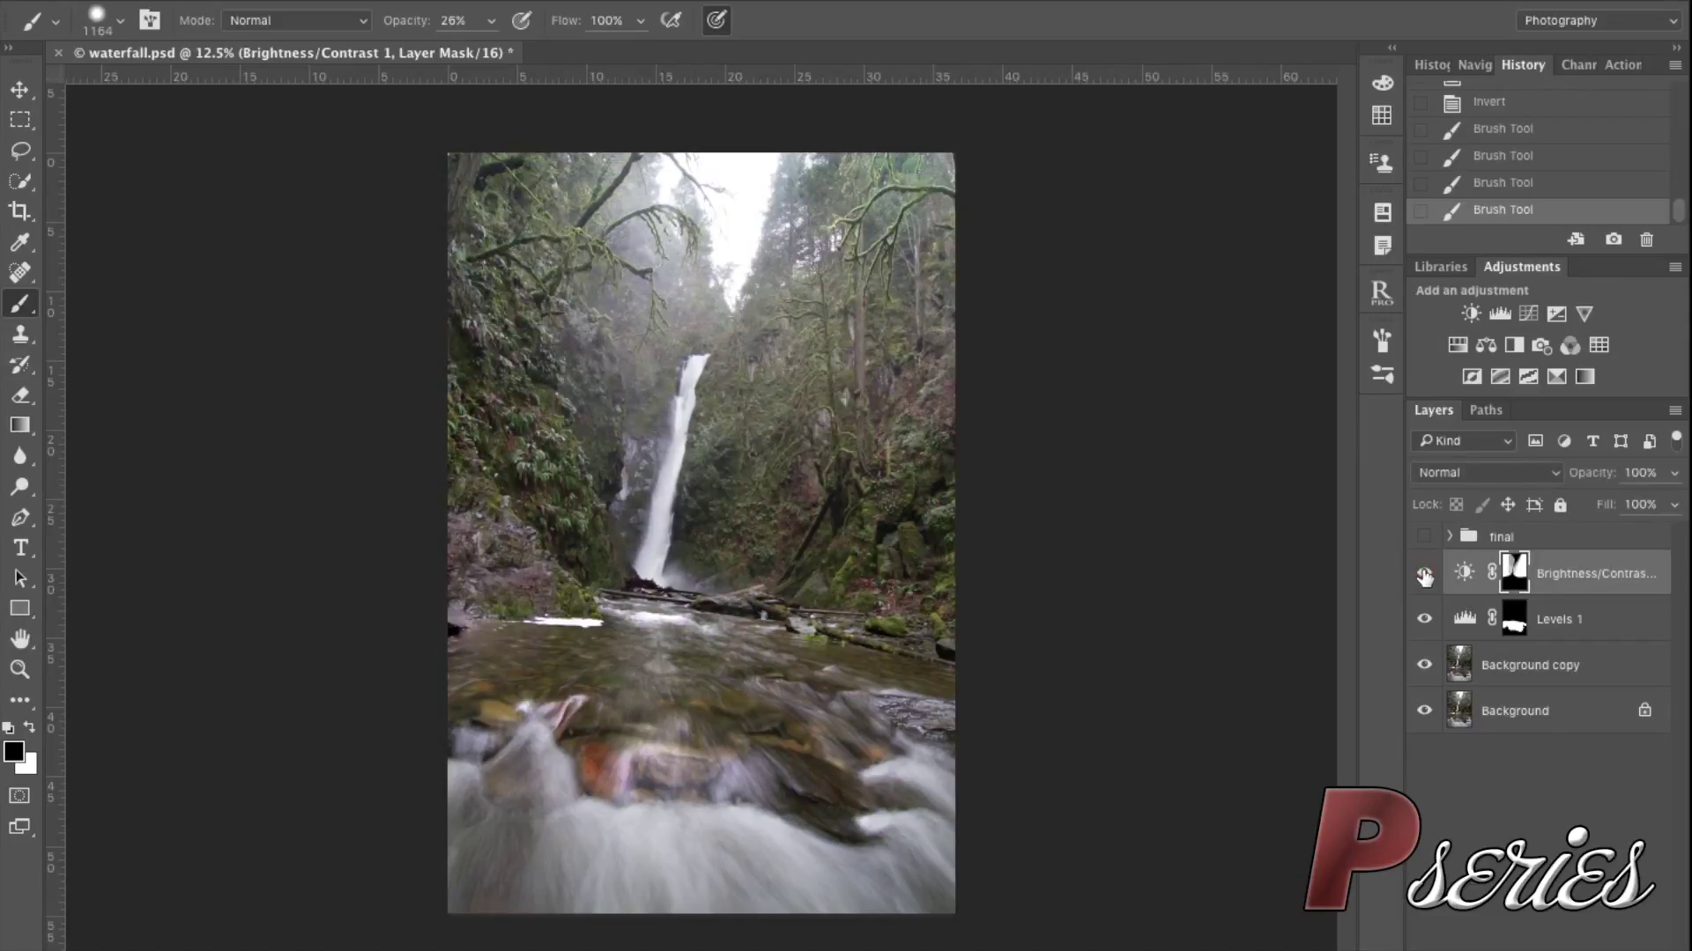
left_click(1425, 574)
left_click(1424, 574)
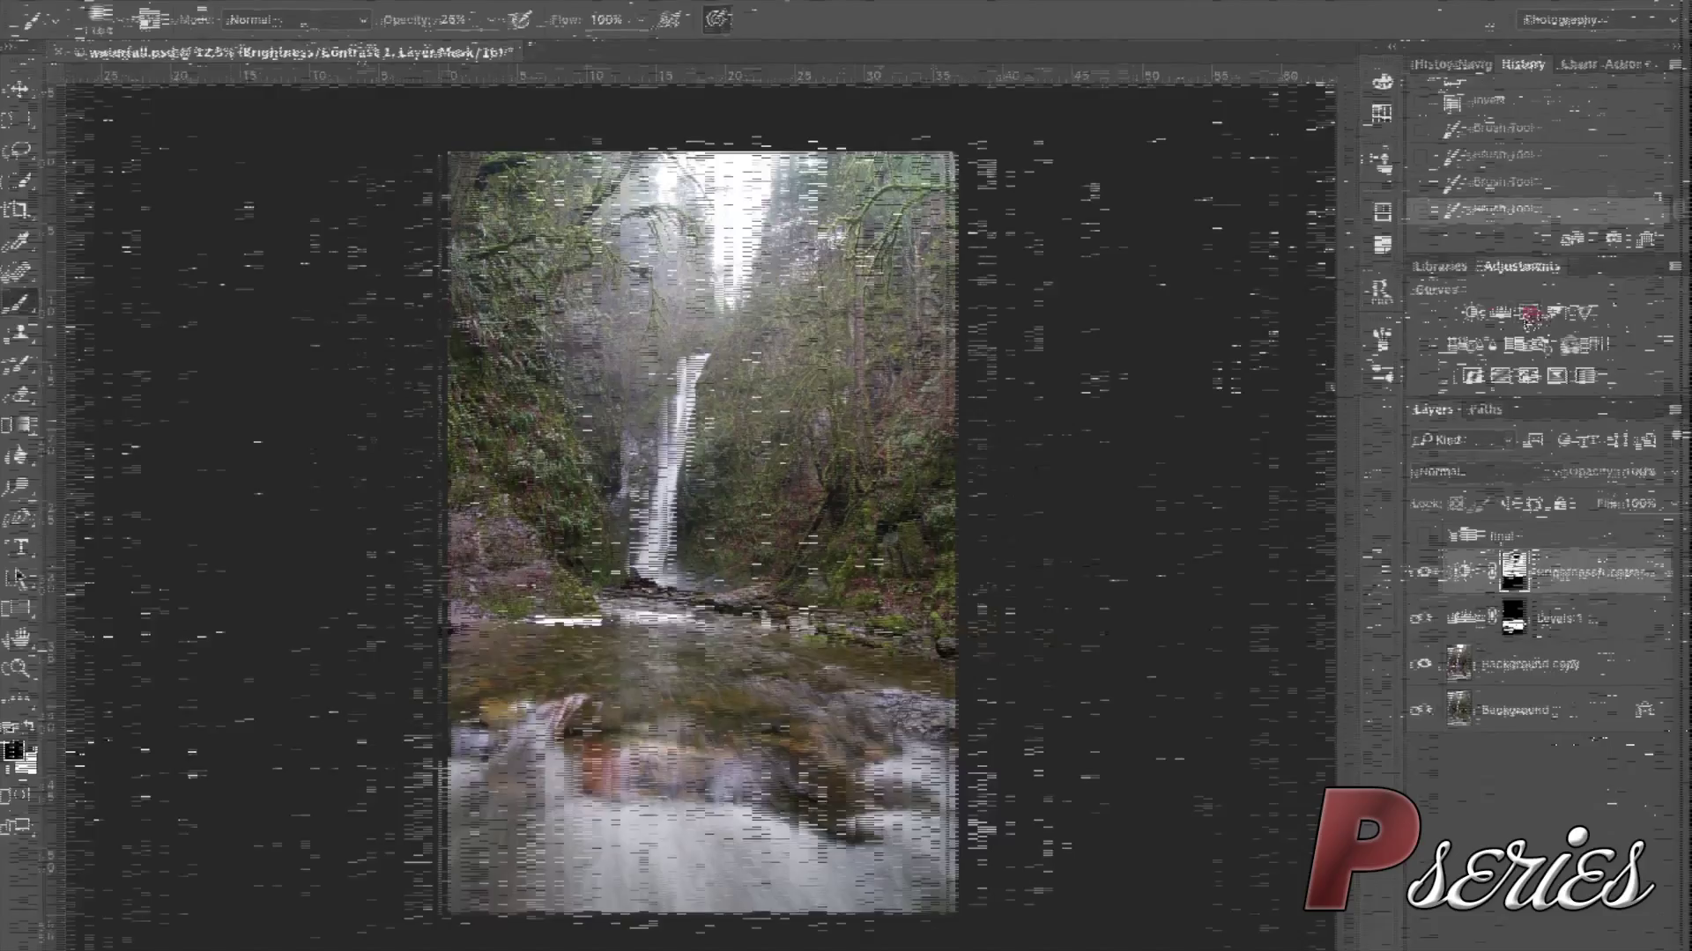
Add a Curves adjustment layer with a slight S-curve, mapping shadows from input 56 to output 50 and highlights from 179 to 183
left_click(1529, 315)
left_click(1168, 384)
left_click_drag(1169, 385, 1168, 391)
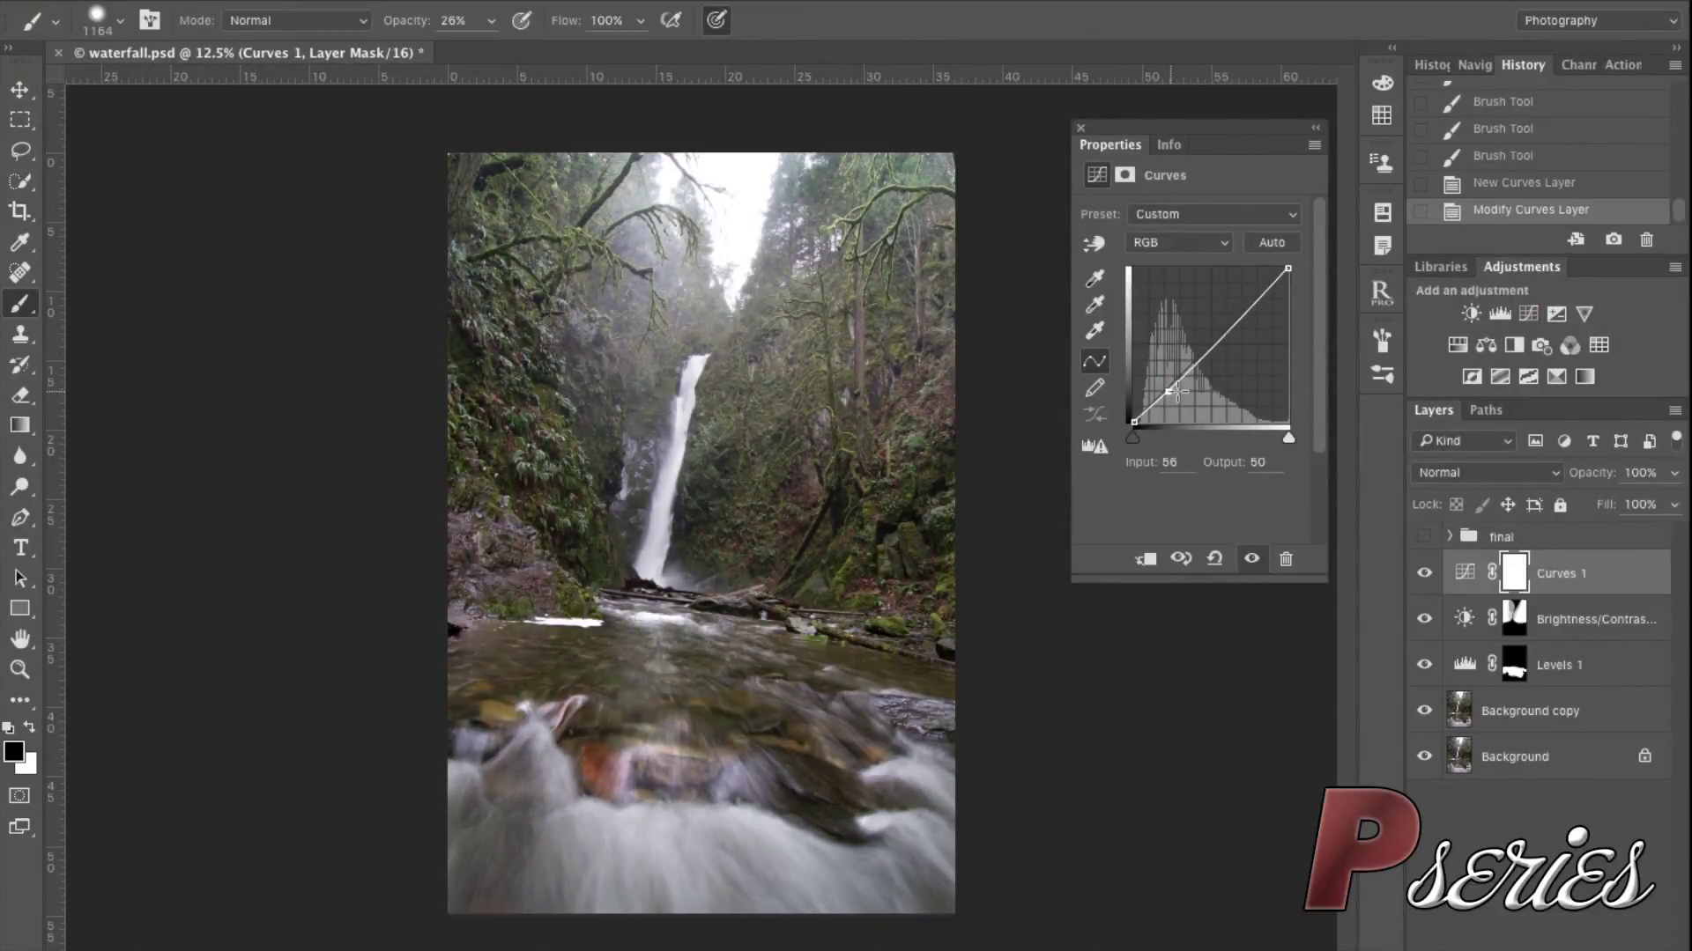
left_click(1238, 310)
left_click_drag(1238, 310, 1242, 311)
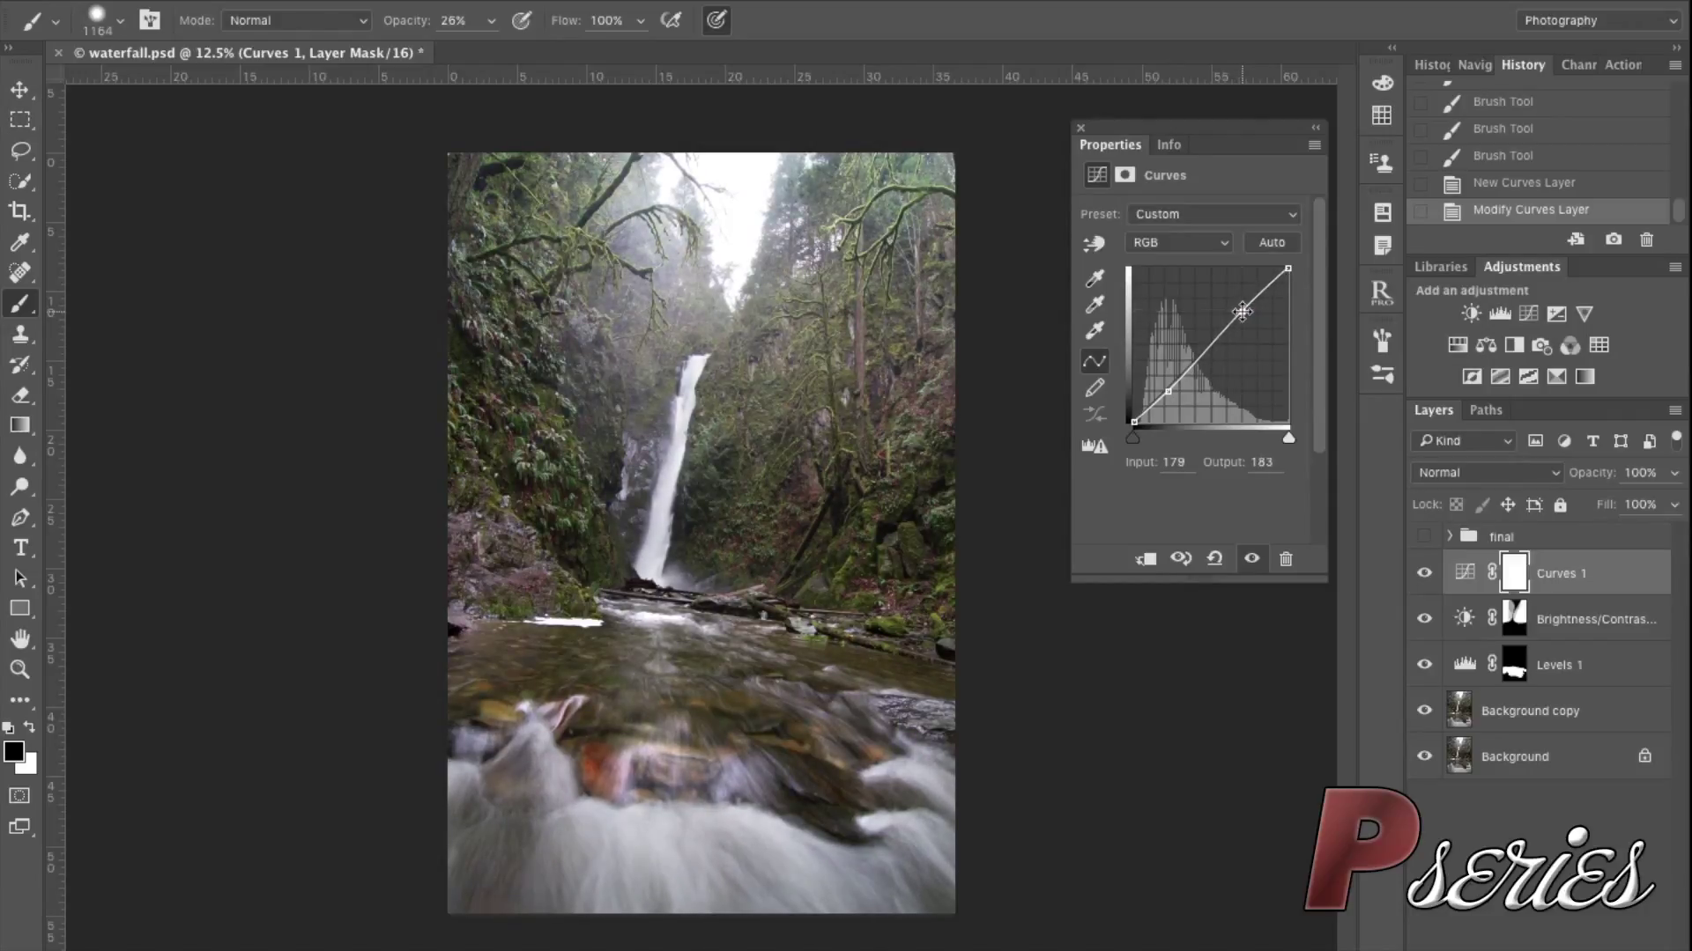
left_click(1080, 130)
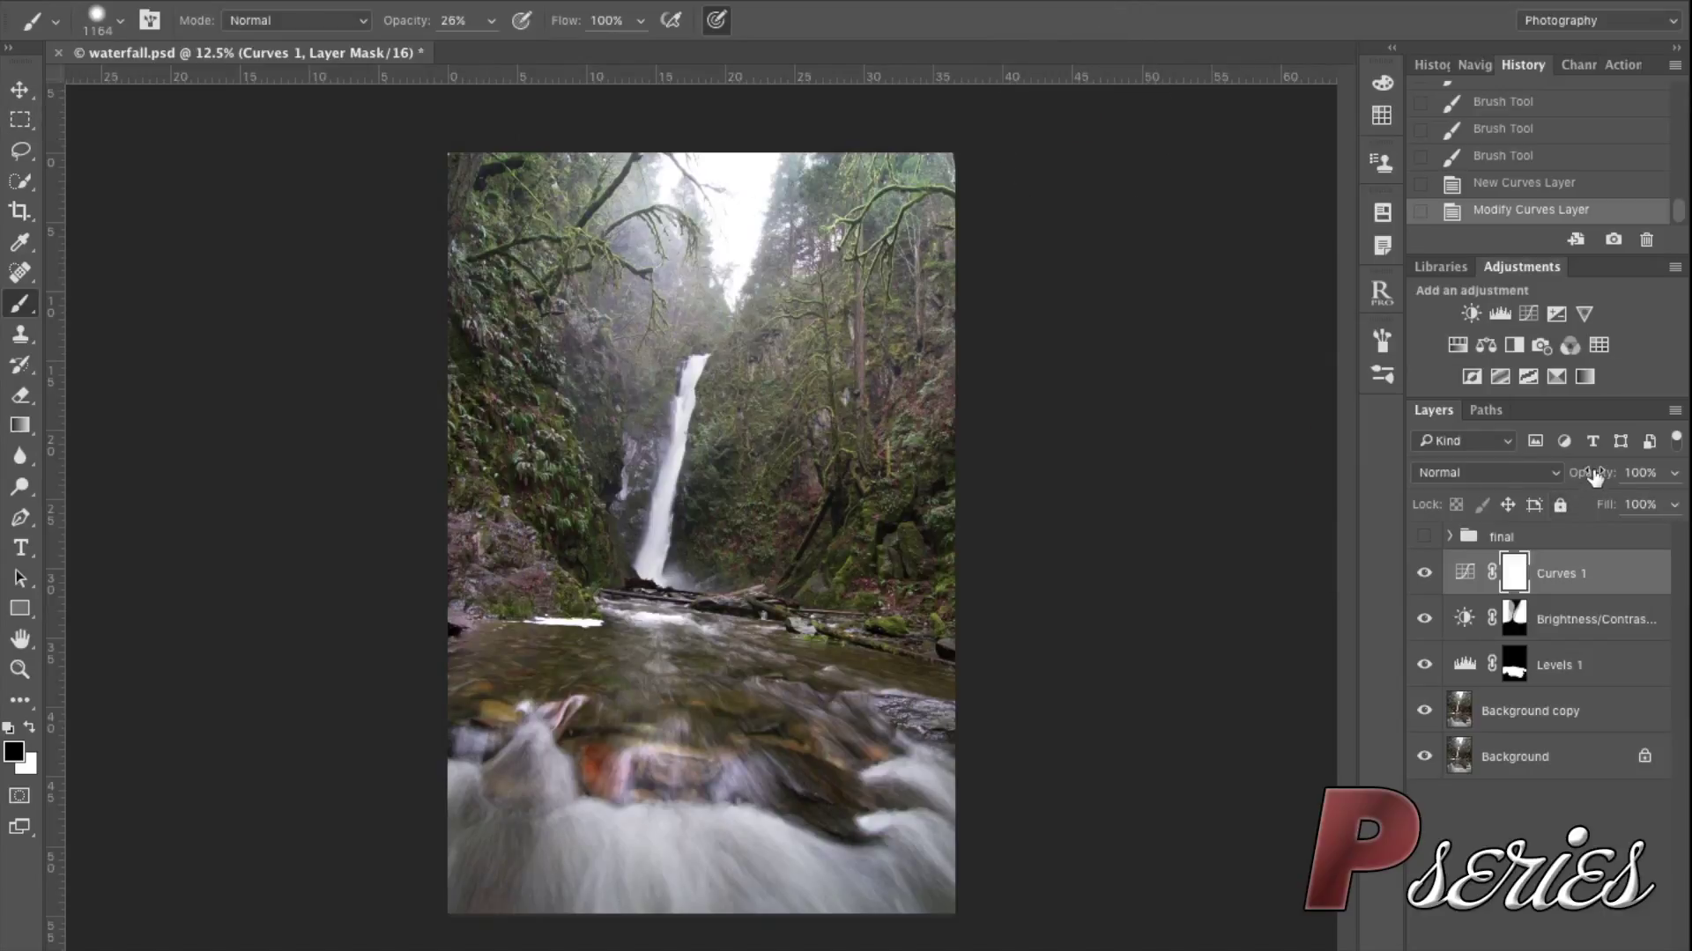
Lower the Curves 1 layer's opacity to 54%, invert its mask to black and make white the foreground color
left_click_drag(1595, 476, 1540, 486)
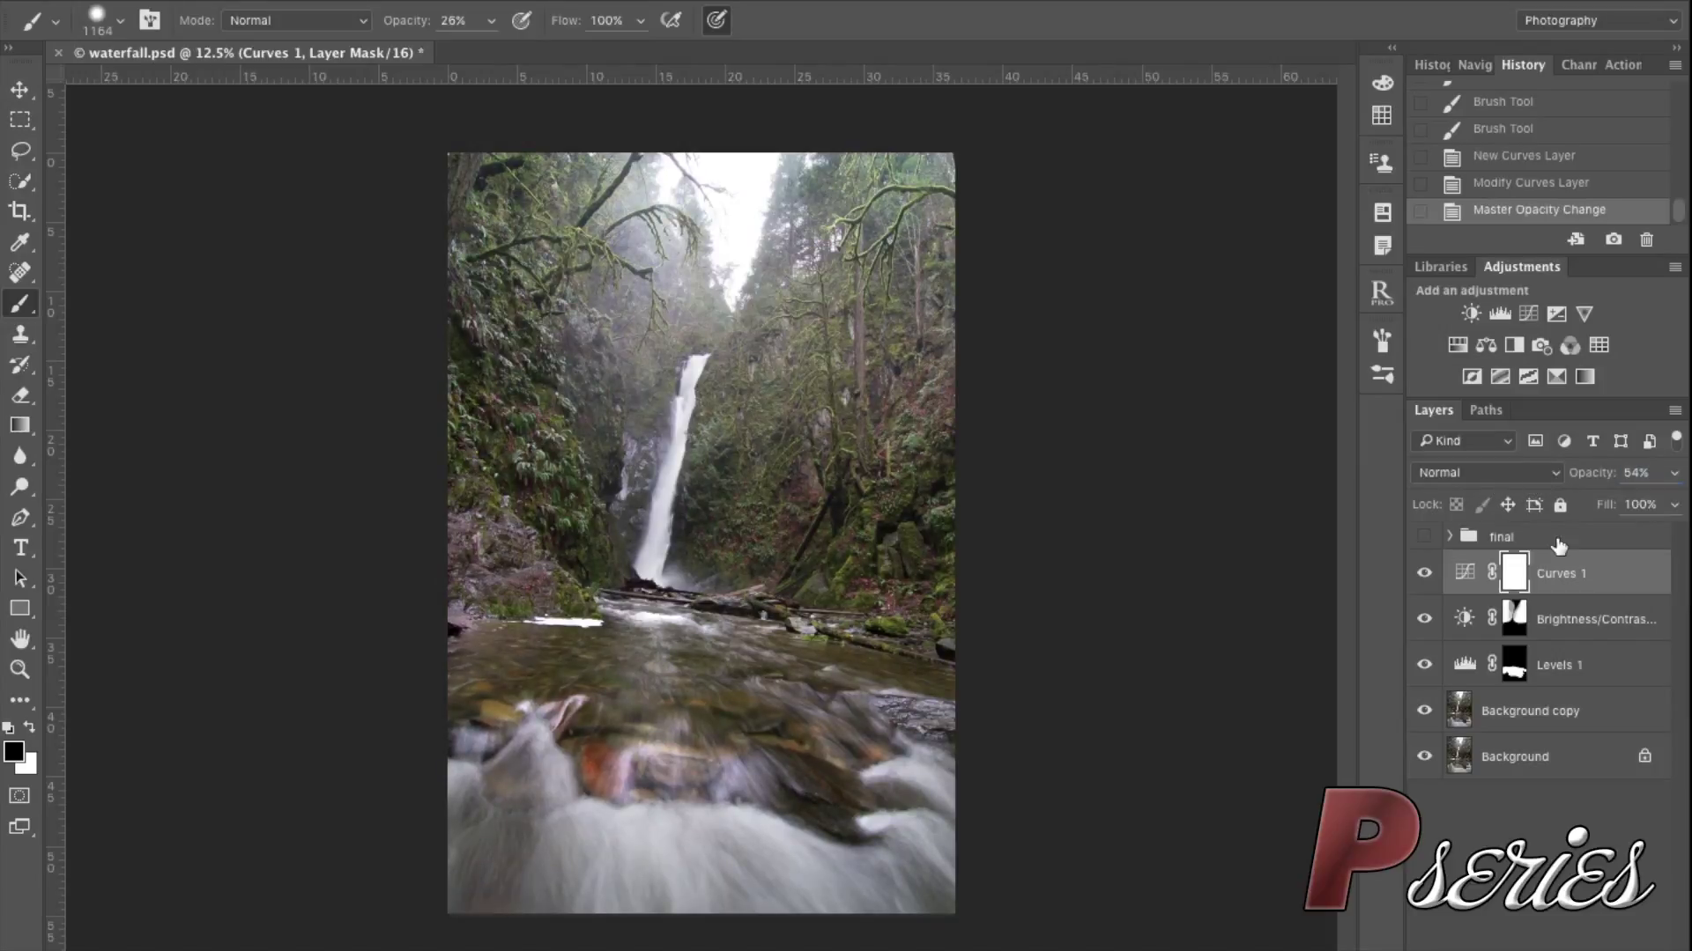
left_click(1517, 574)
key("ctrl+i")
key("x")
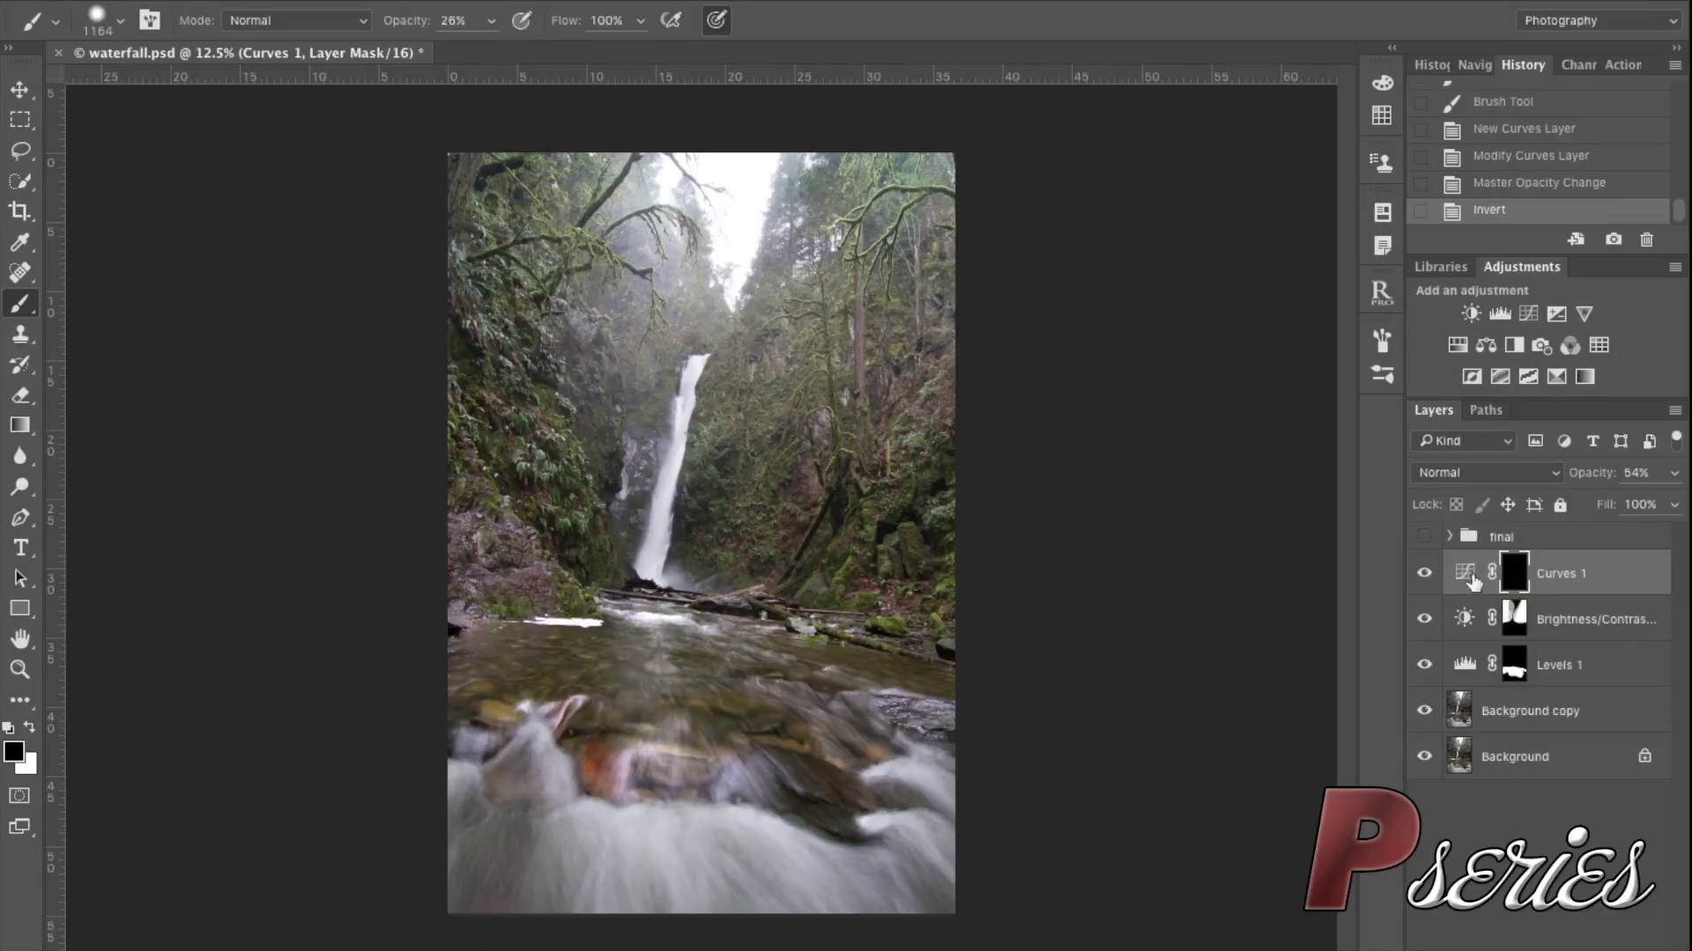
Undo the trial stroke over the stream and paint white at 100% brush opacity over both forested slopes on the Curves 1 mask
left_click_drag(490, 705, 680, 705)
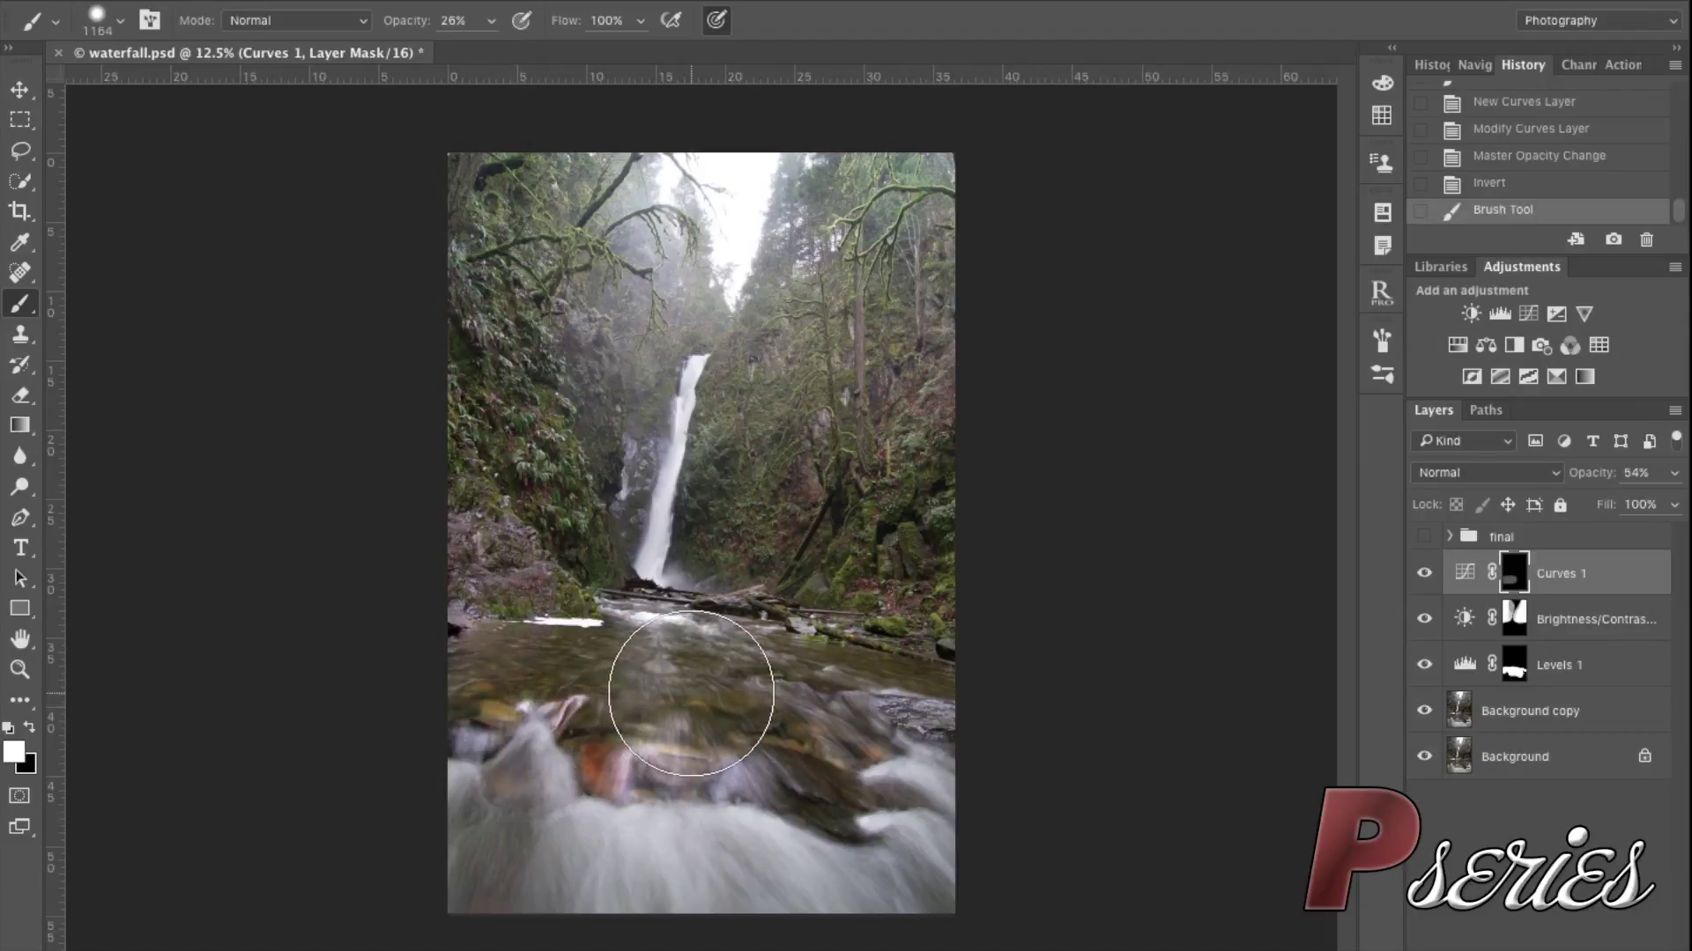
key("ctrl+z")
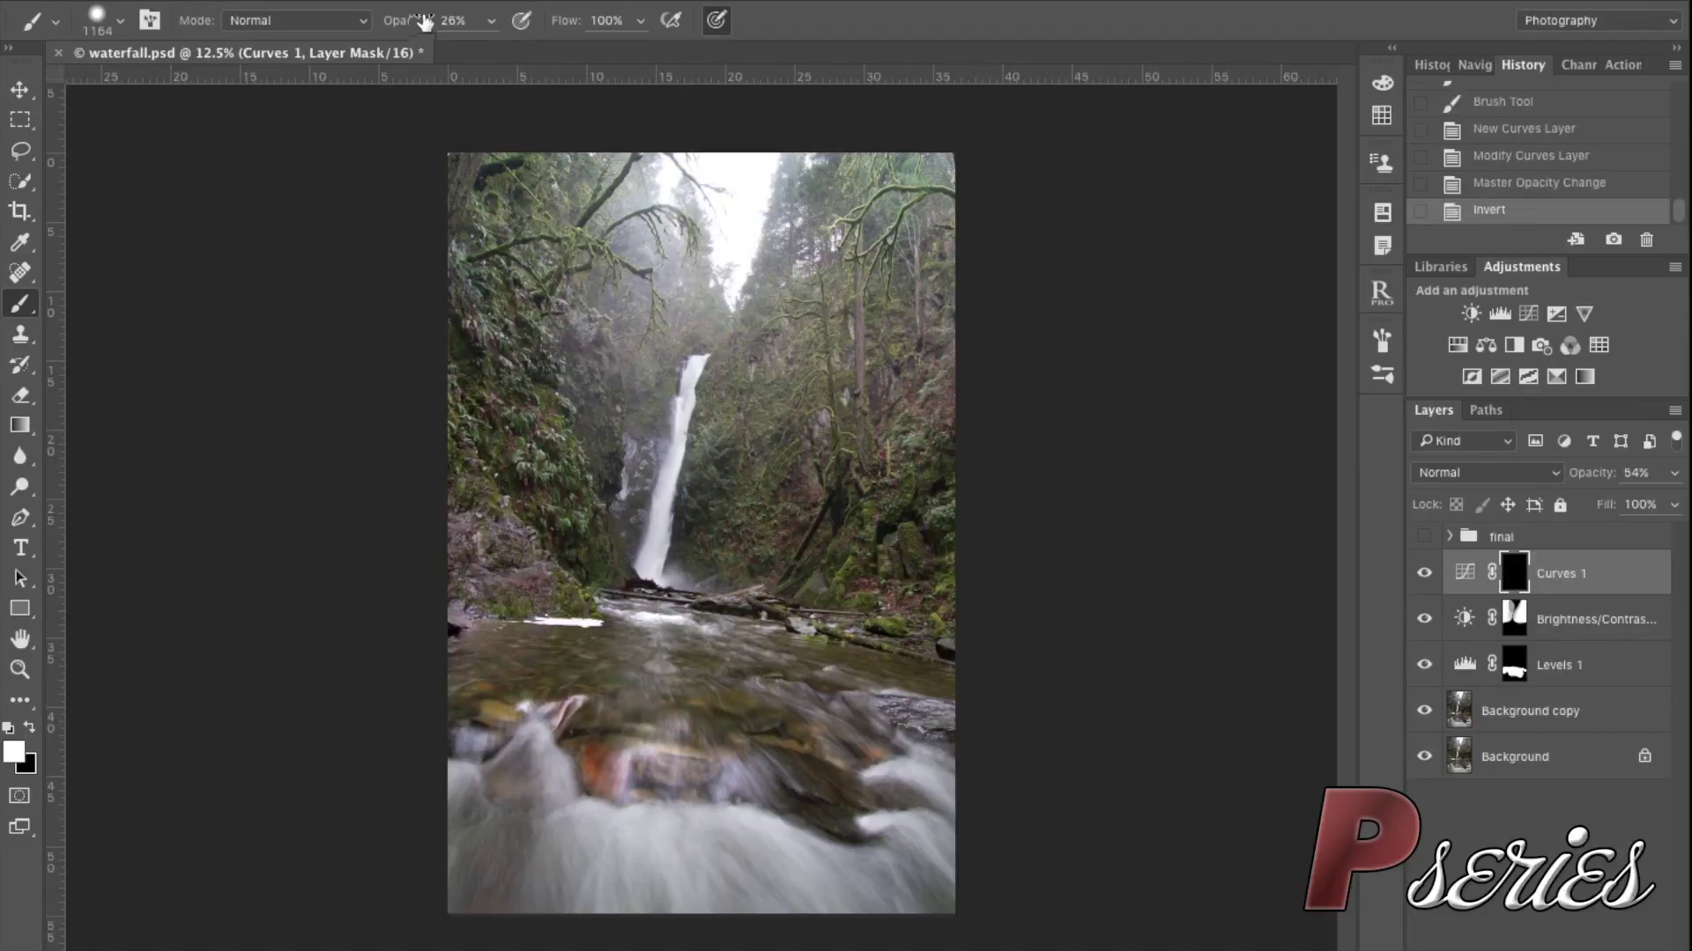
left_click_drag(414, 20, 564, 19)
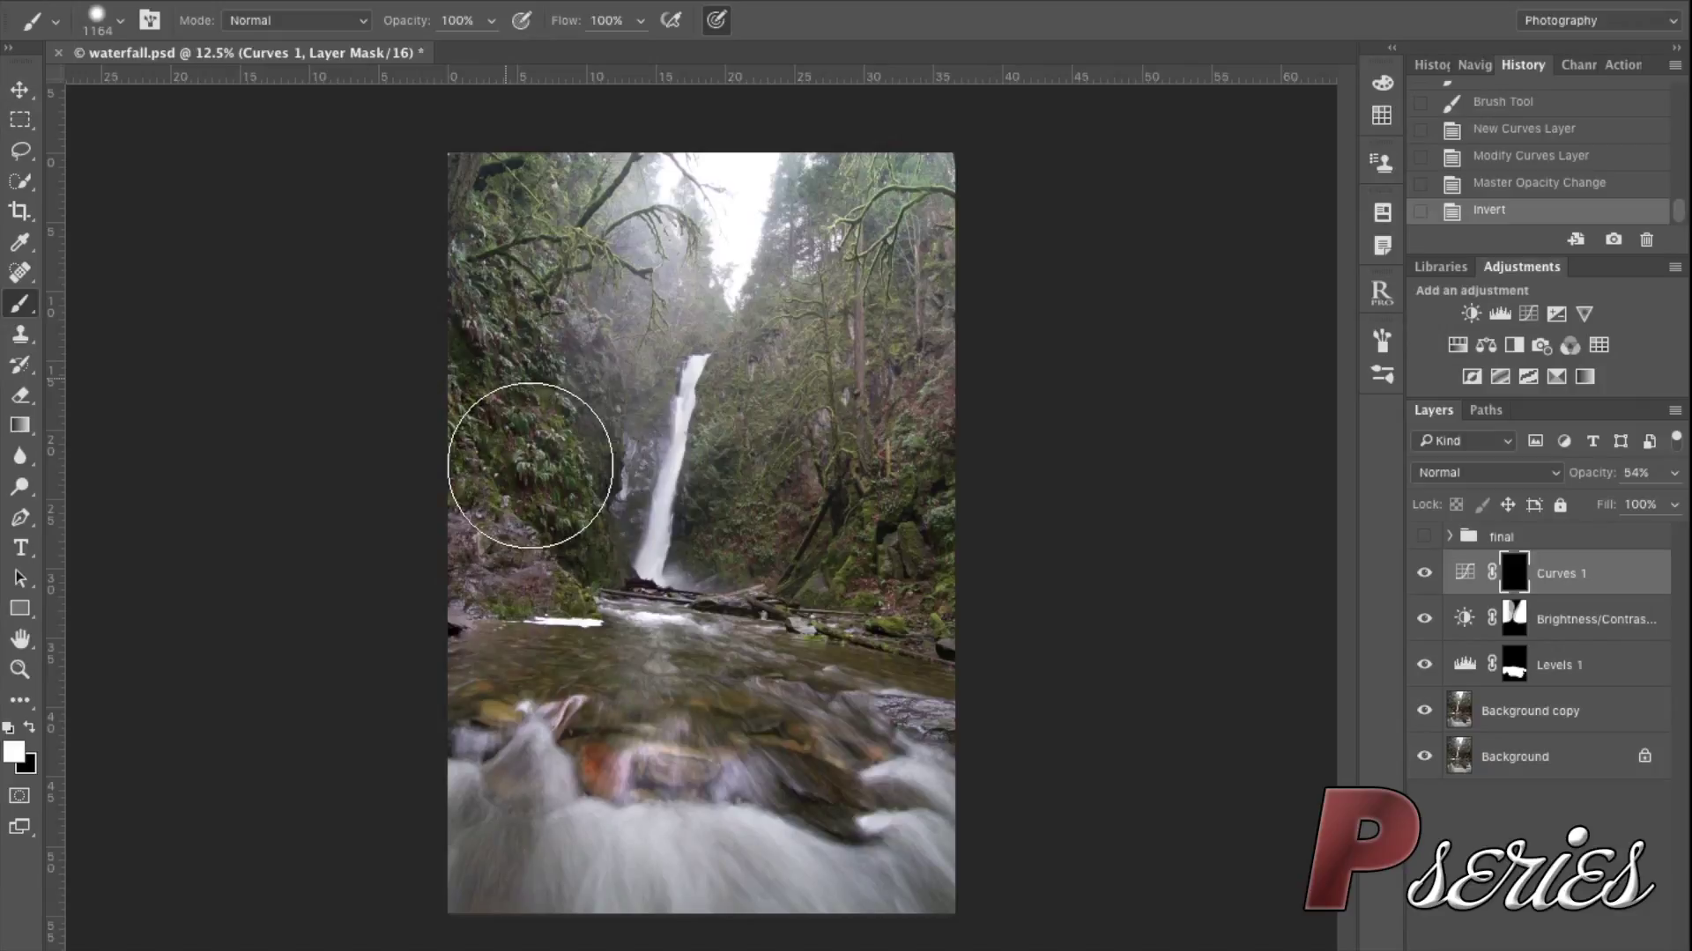
left_click_drag(850, 472, 778, 445)
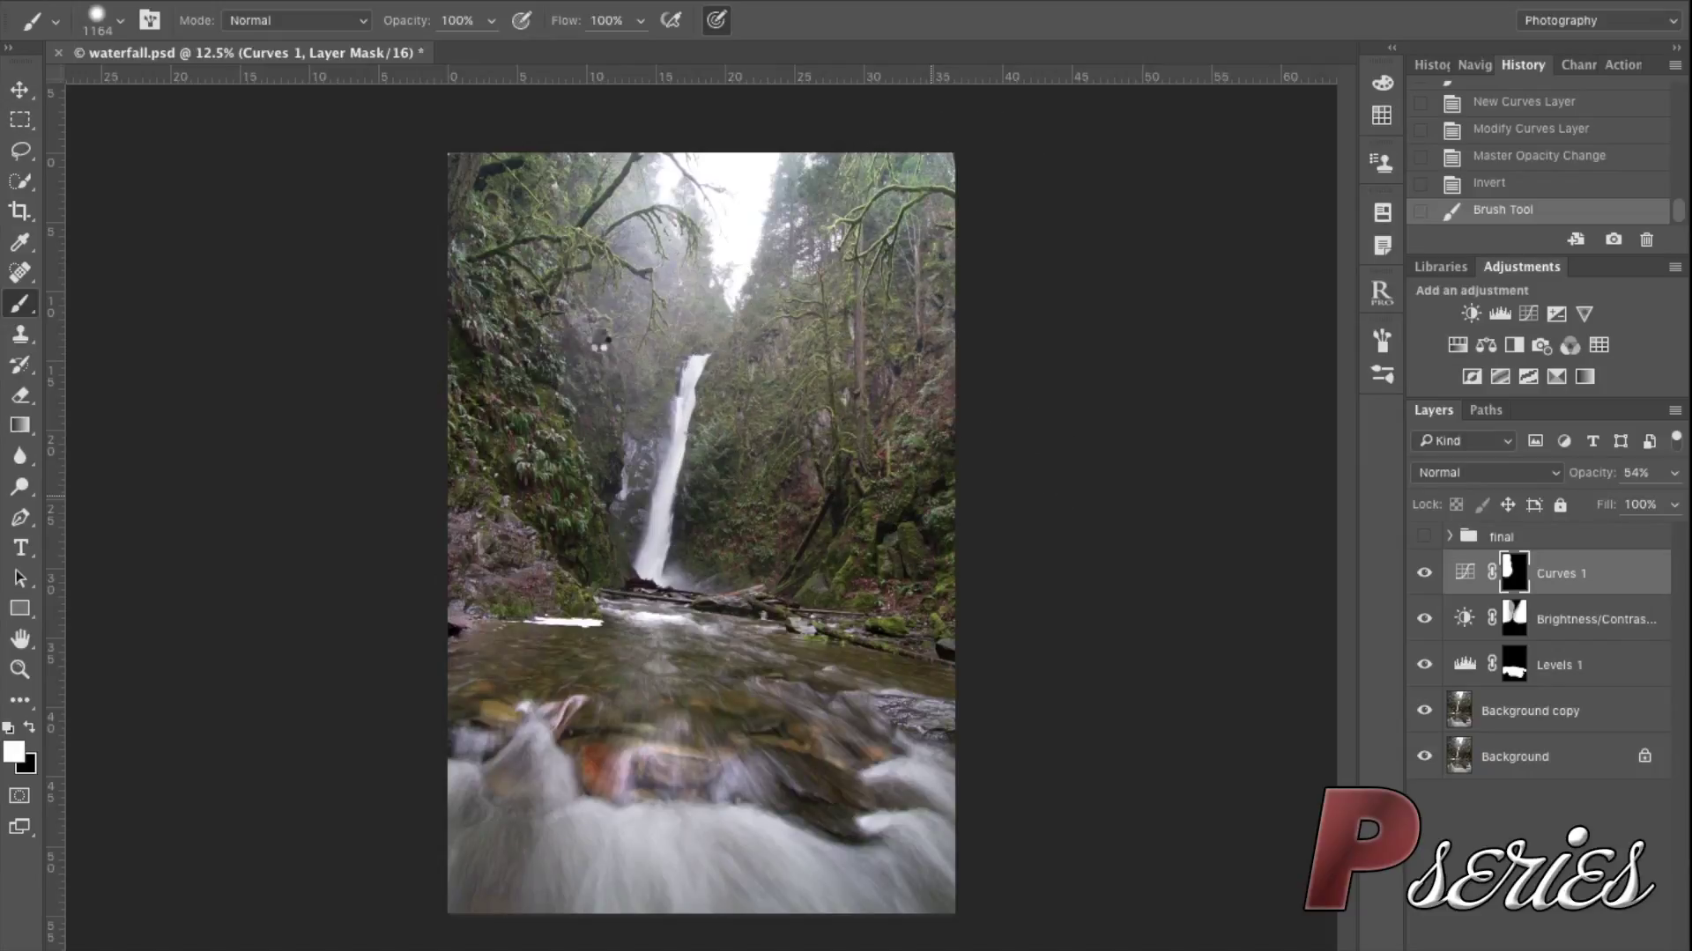
left_click_drag(608, 388, 567, 441)
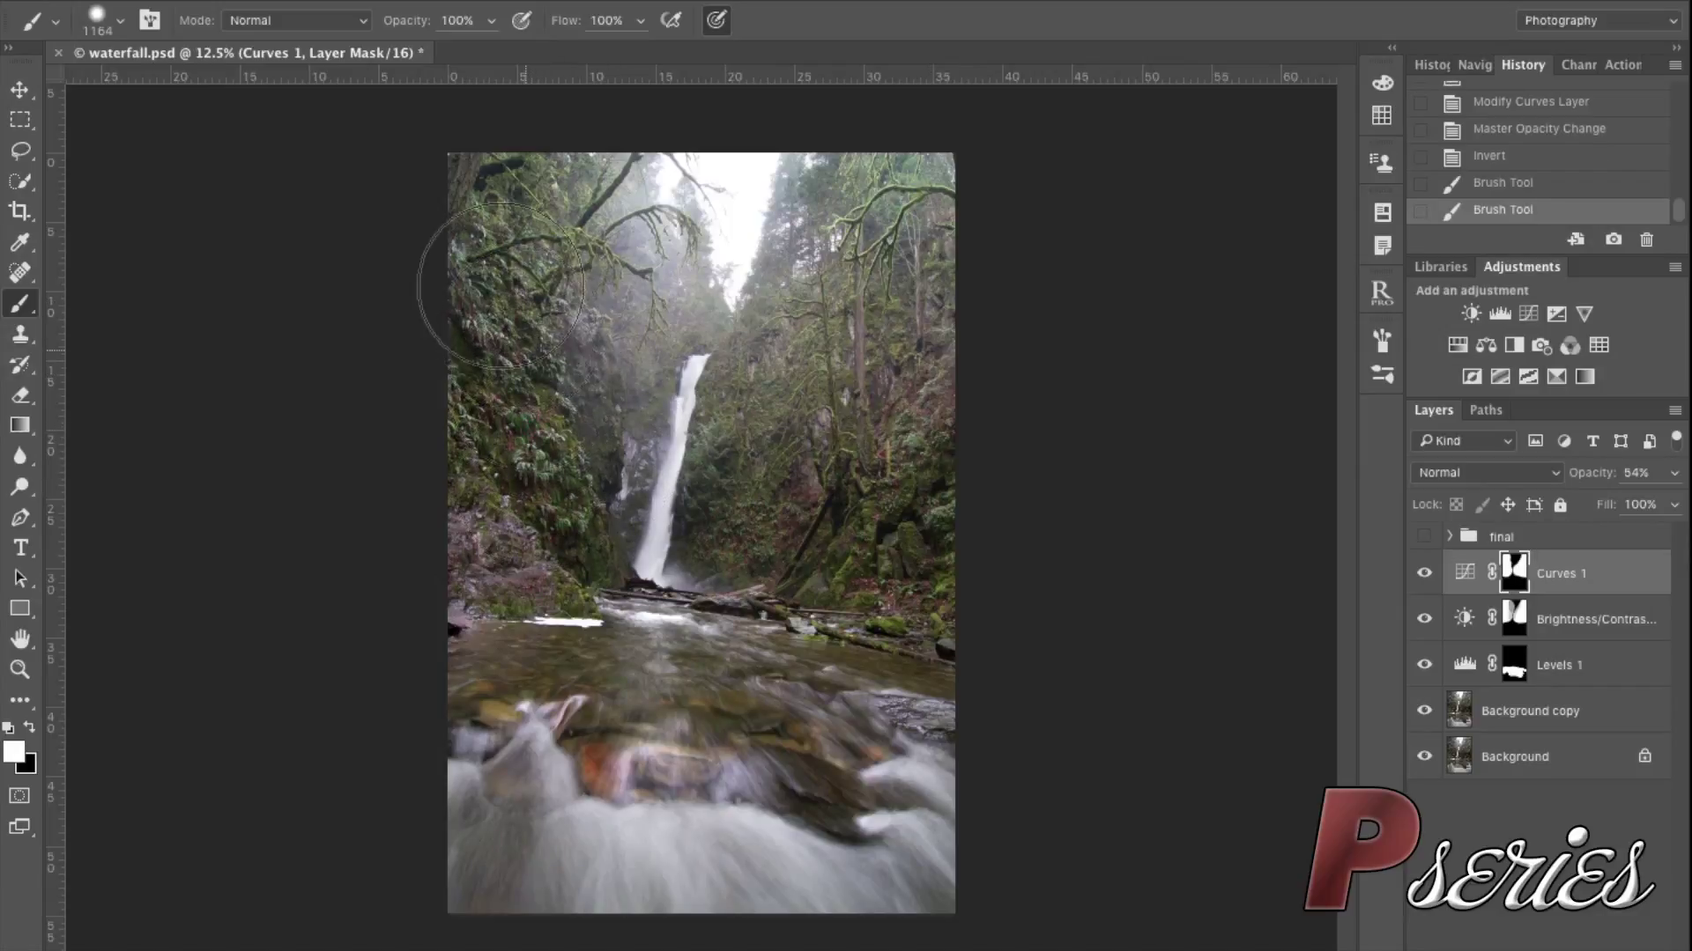
mouse_move(496, 224)
left_mouse_down()
mouse_move(481, 499)
mouse_move(450, 532)
left_mouse_up()
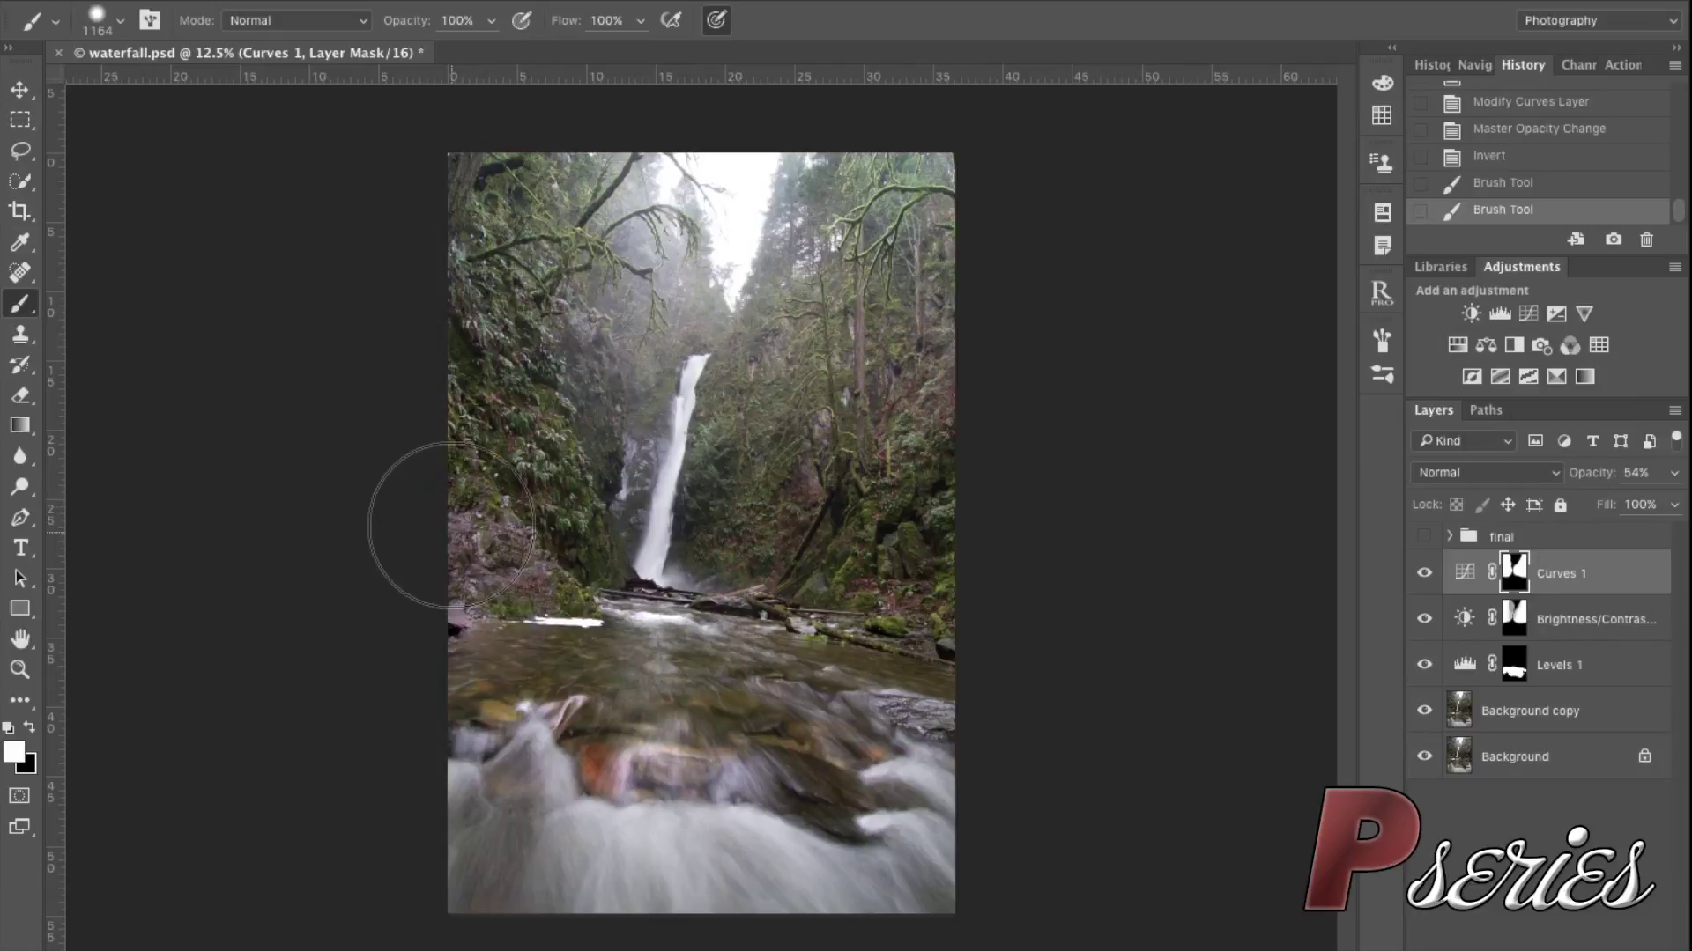
Toggle the Curves 1 layer's visibility to compare the forested slopes with and without the added contrast
left_click(1424, 575)
left_click(1424, 576)
left_click(1424, 576)
left_click(1424, 575)
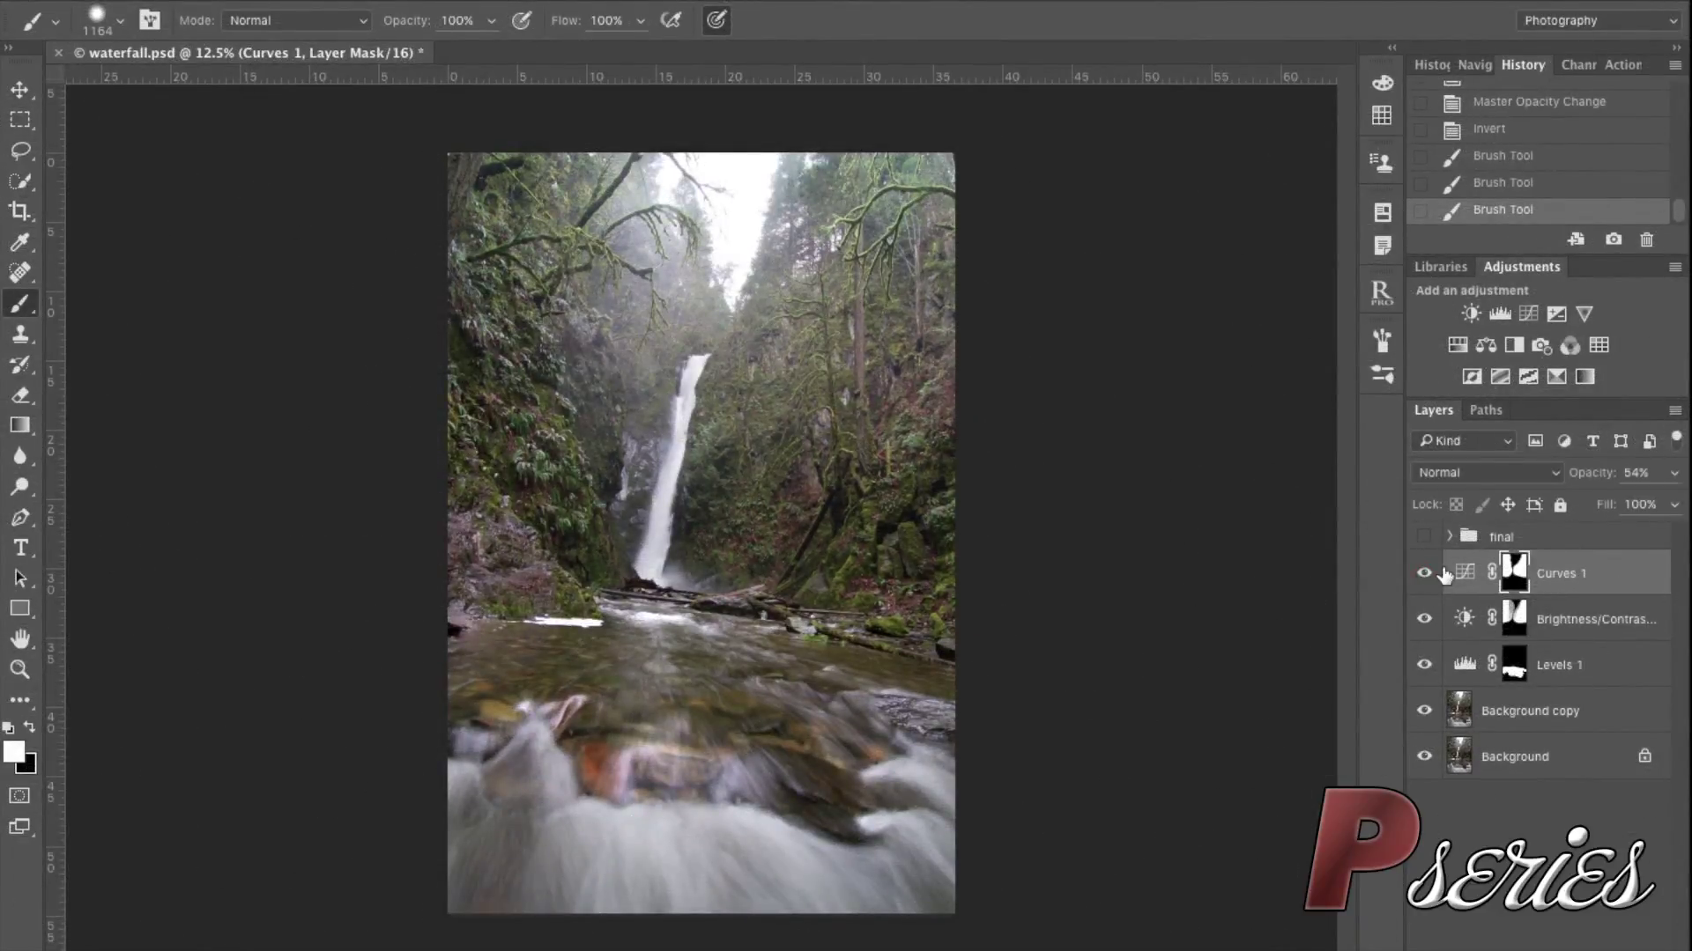
Raise the Curves 1 layer's opacity to 71% and compare the image with the layer hidden and shown
left_click_drag(1603, 478, 1631, 476)
left_click(1425, 576)
left_click(1426, 575)
left_click(1425, 575)
left_click(1425, 575)
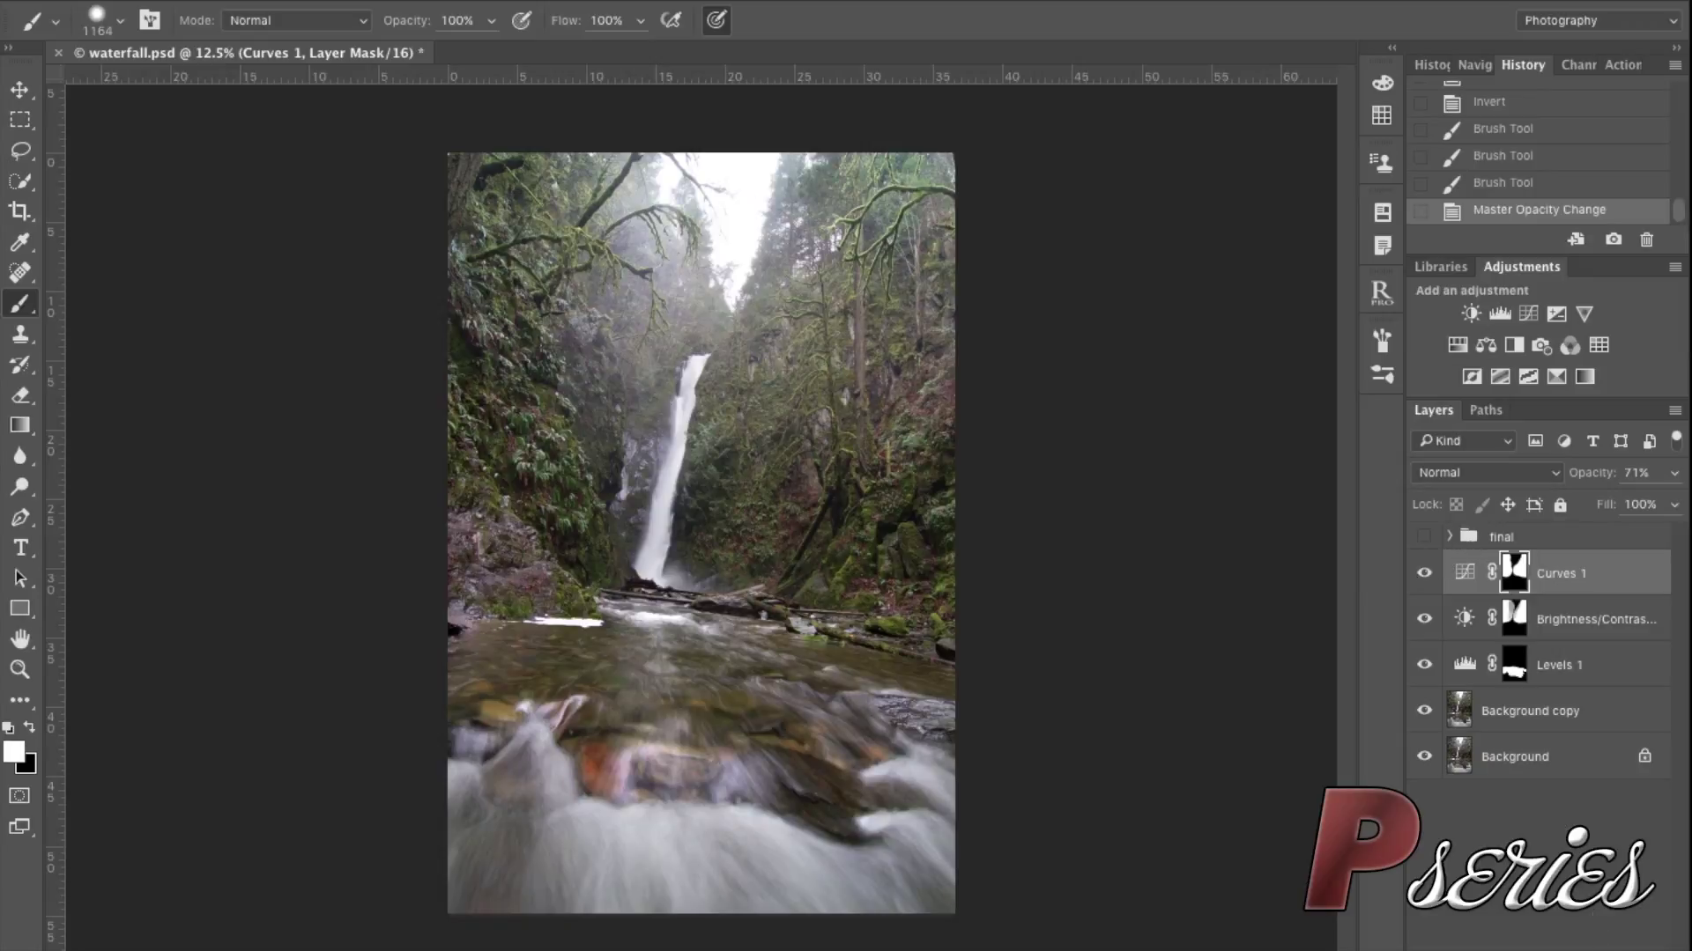
Add two new empty layers above Curves 1 and select the lower one
key("ctrl+shift+alt+n")
key("ctrl+shift+alt+n")
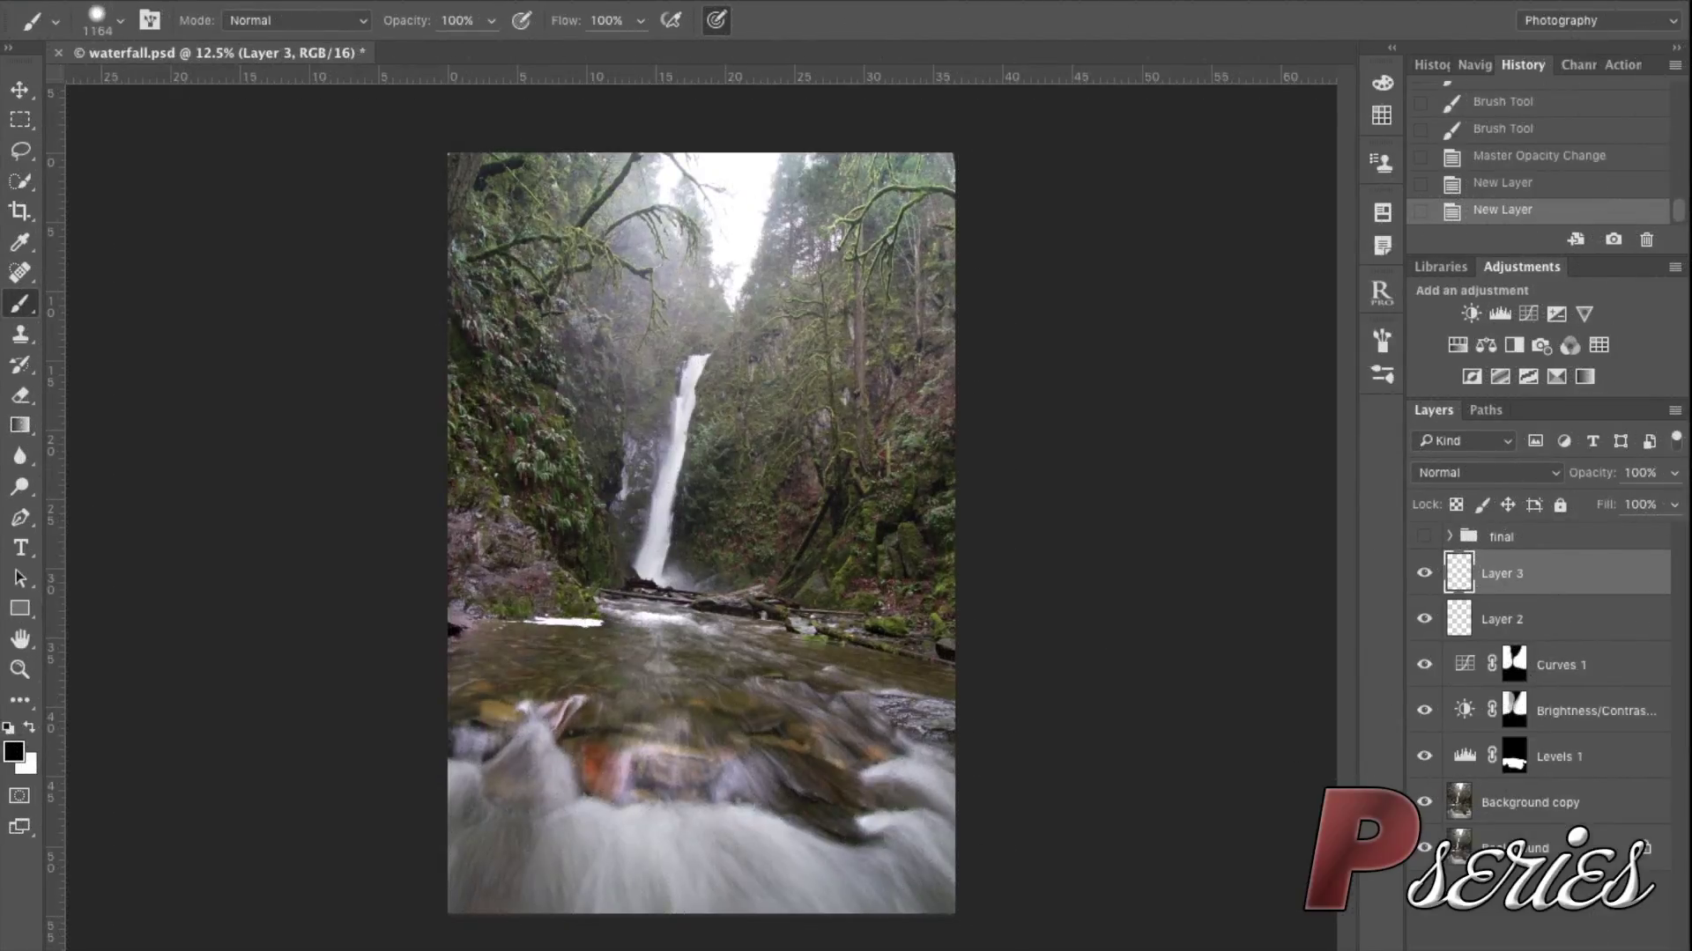
left_click(1462, 619)
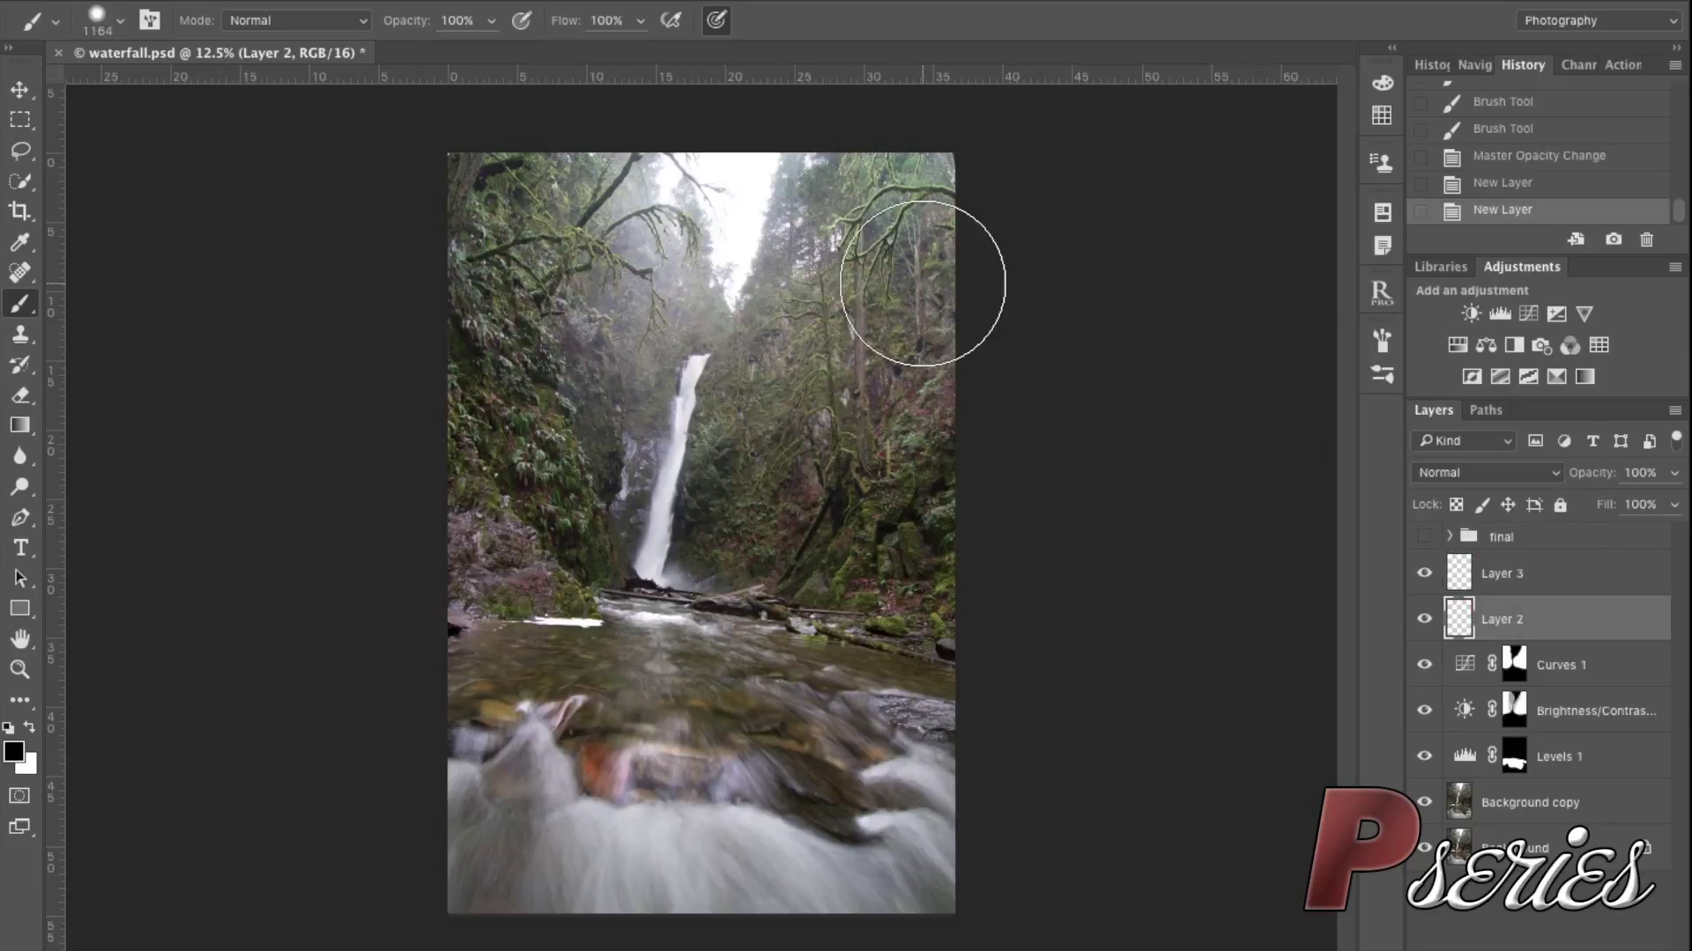
Set the foreground color to dark green 2e5009 and fill Layer 2 with it using the Paint Bucket tool
left_click(13, 753)
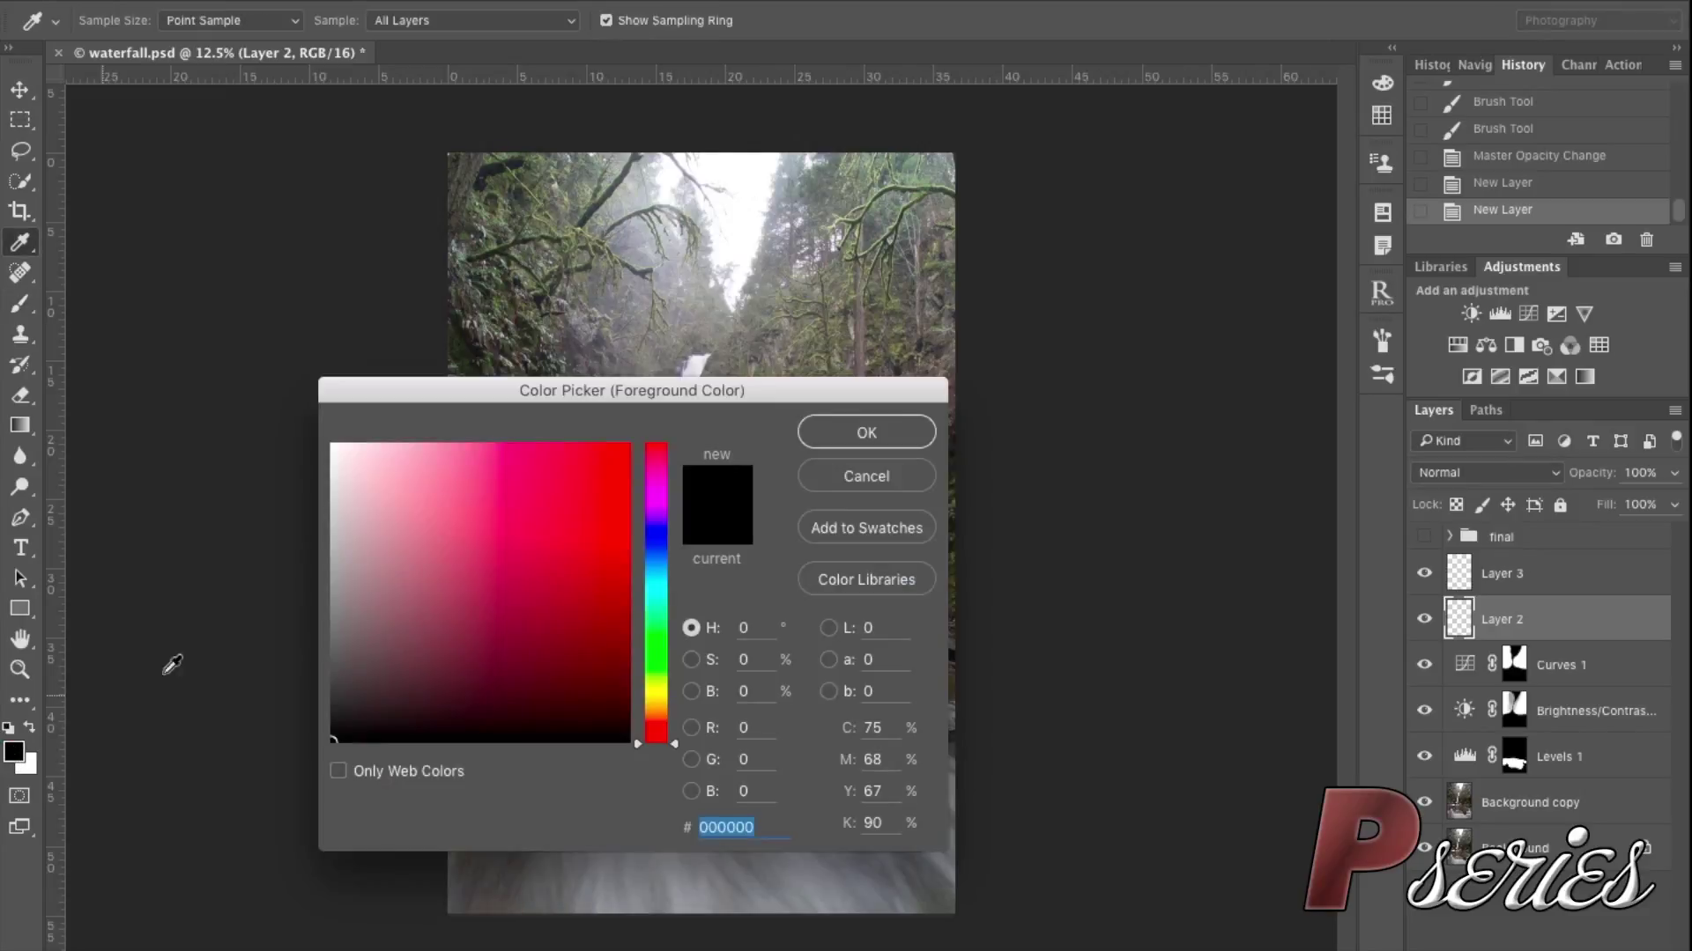
left_click_drag(656, 686, 598, 650)
left_click(597, 671)
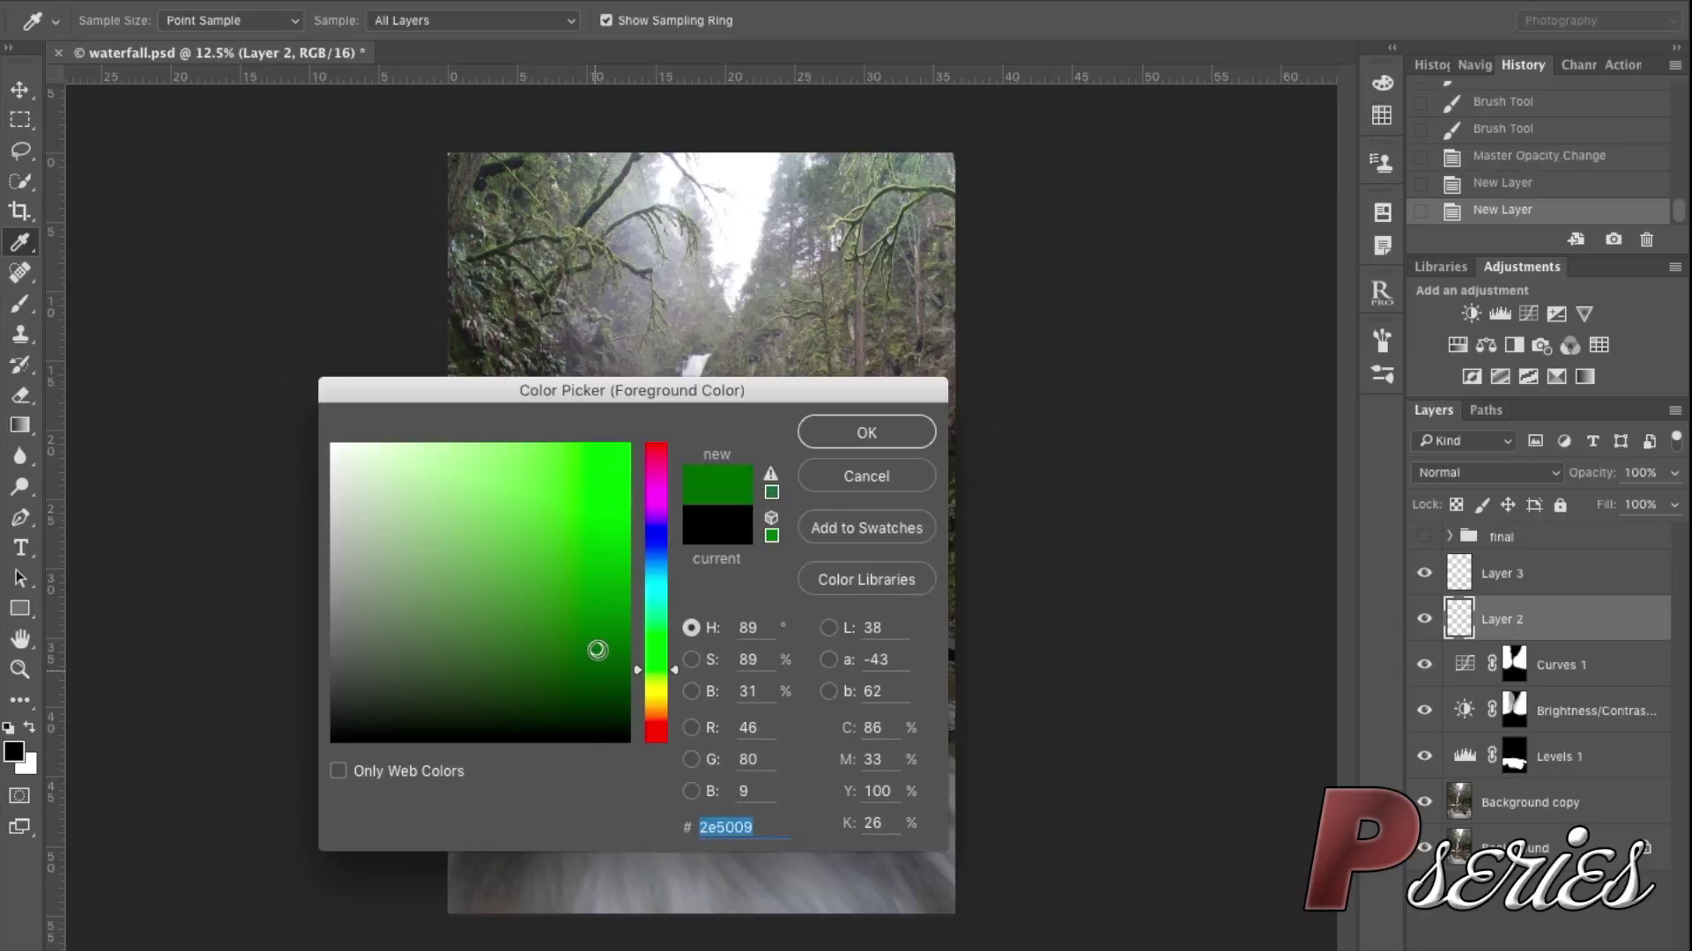
left_click(866, 432)
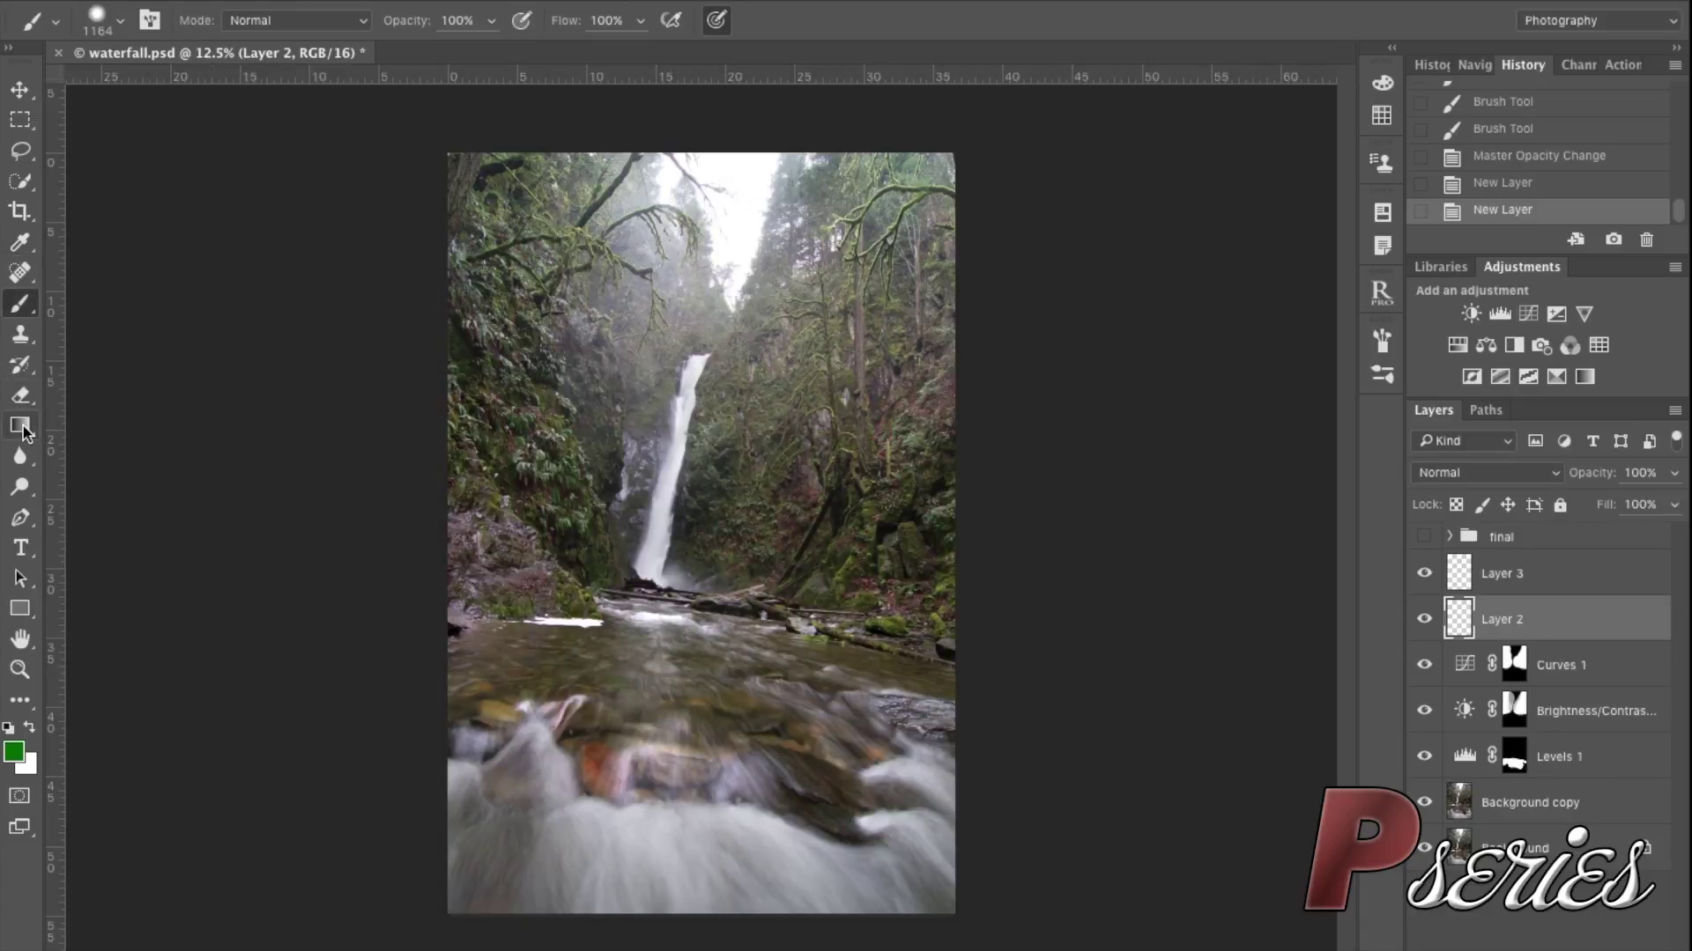
right_click(23, 432)
left_click(88, 450)
left_click(705, 486)
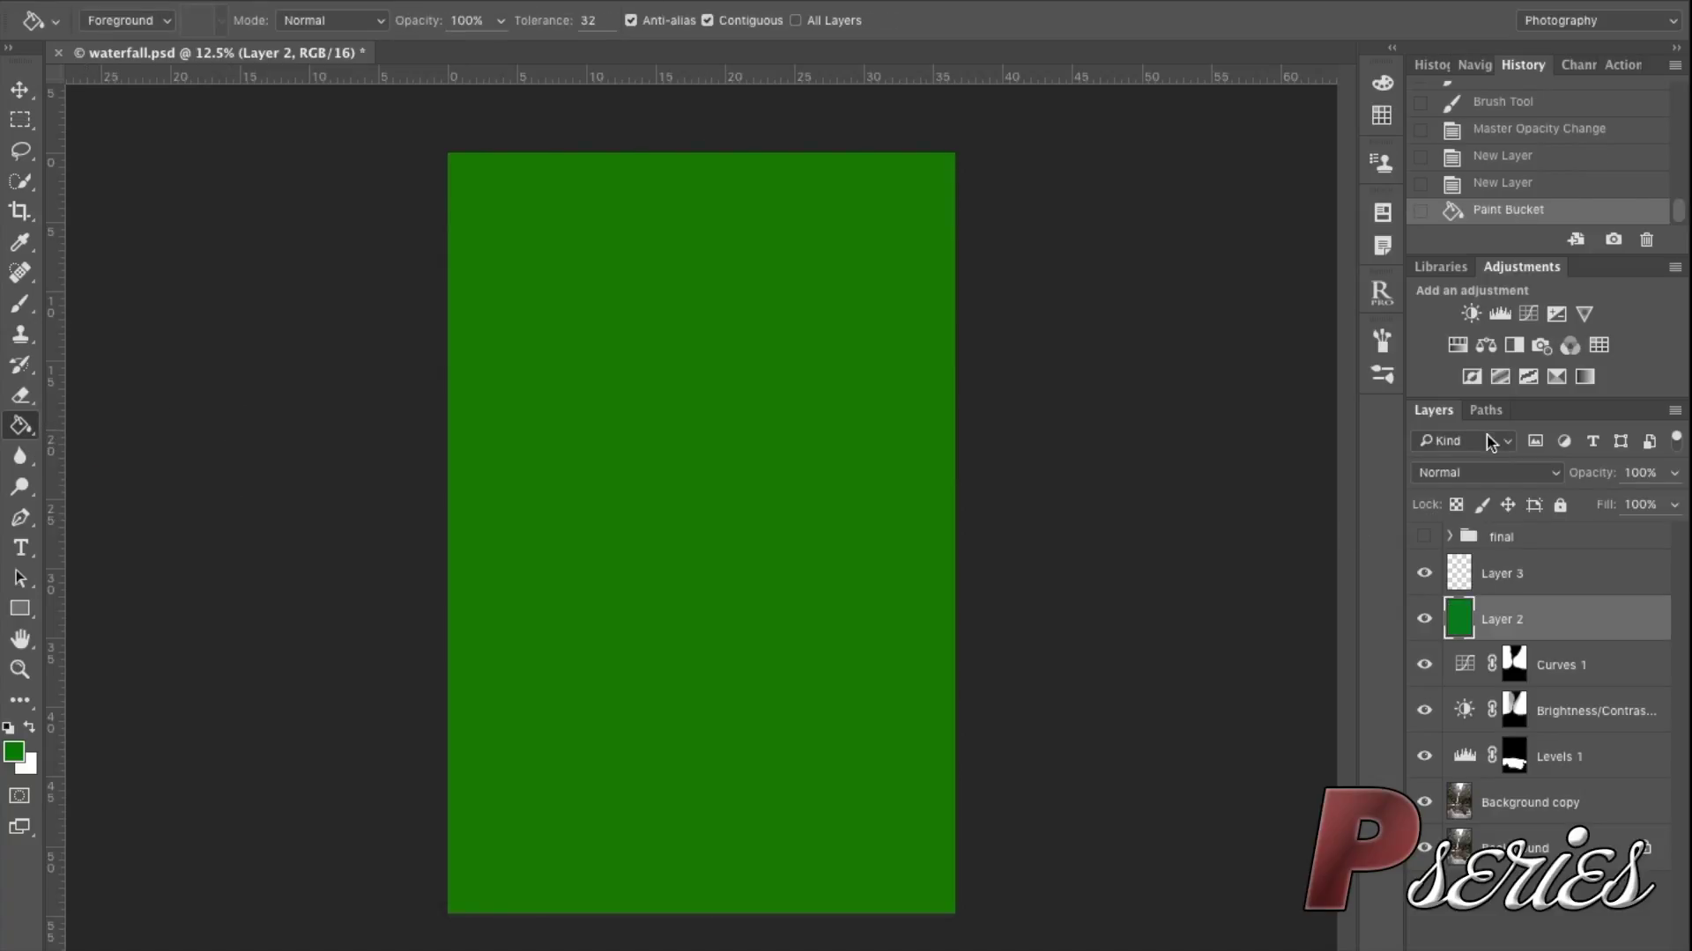
Set the green fill layer's blend mode to Soft Light and its opacity to 16%
left_click(1478, 475)
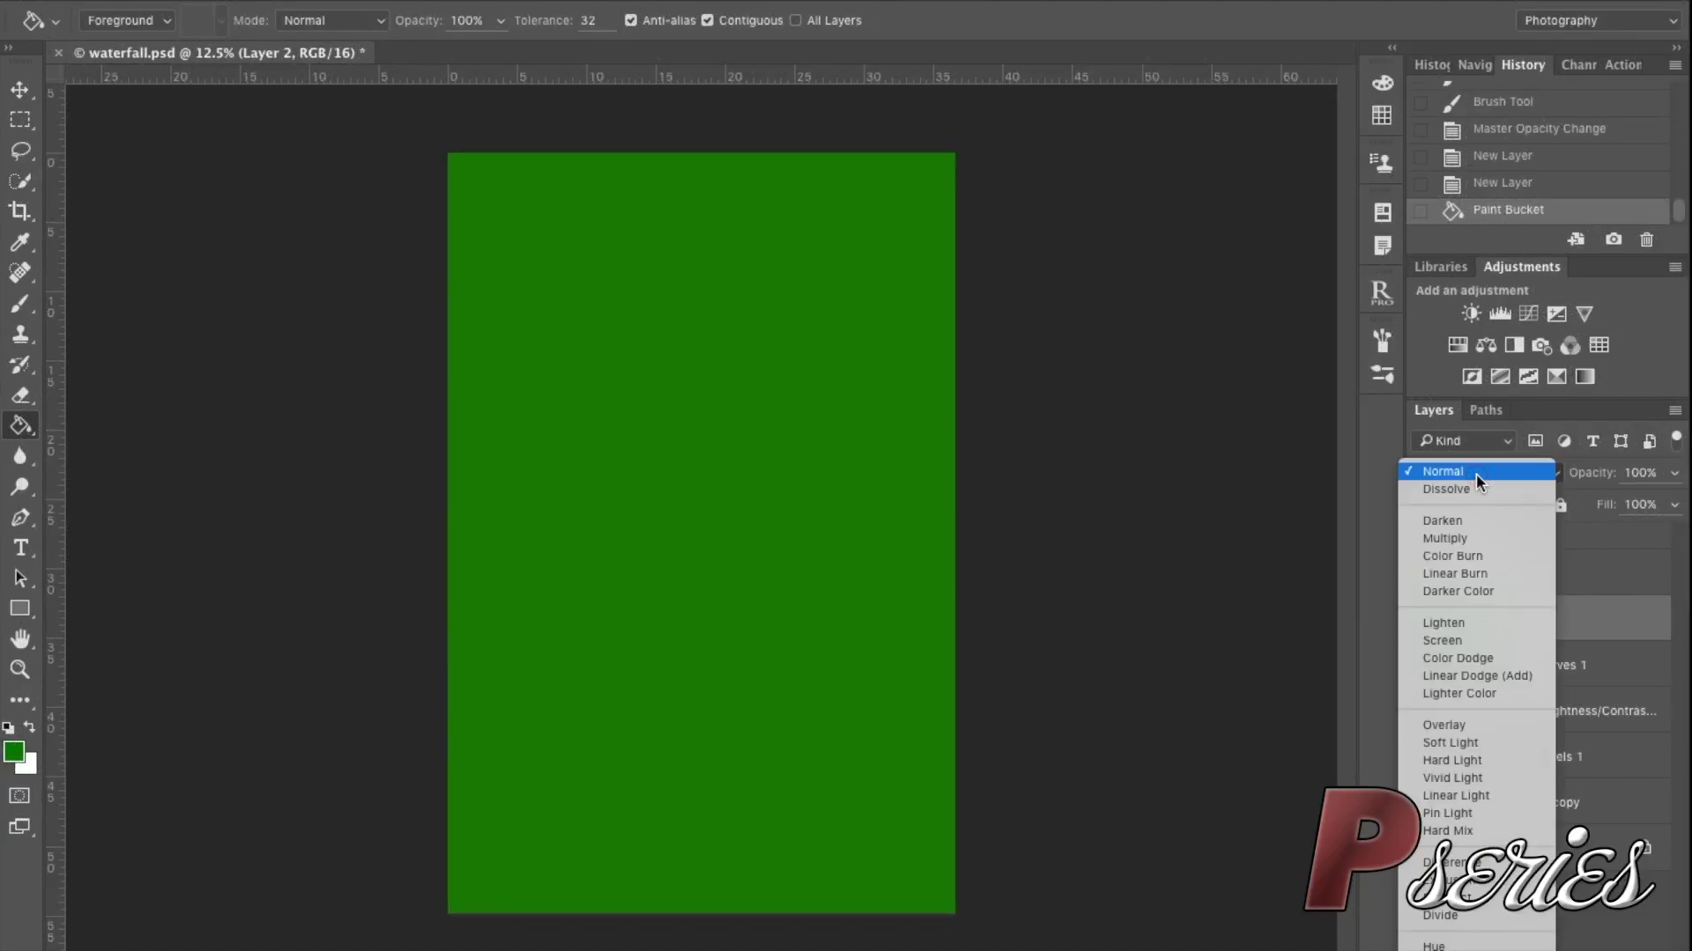
left_click(1482, 741)
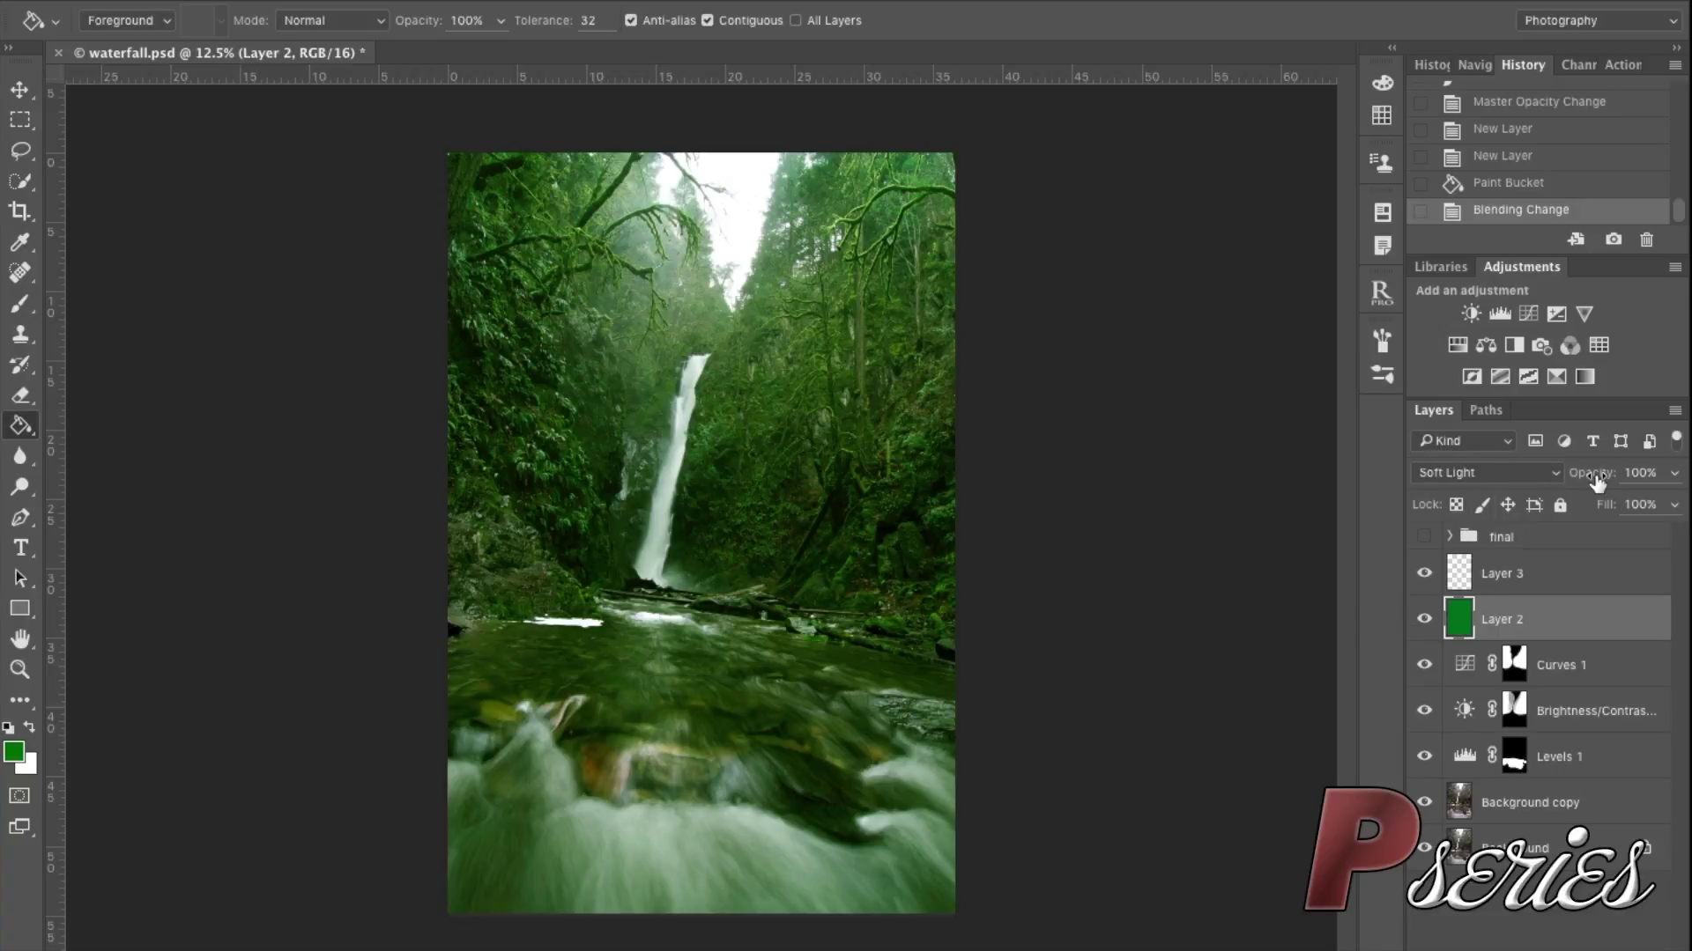
left_click_drag(1598, 481, 1434, 490)
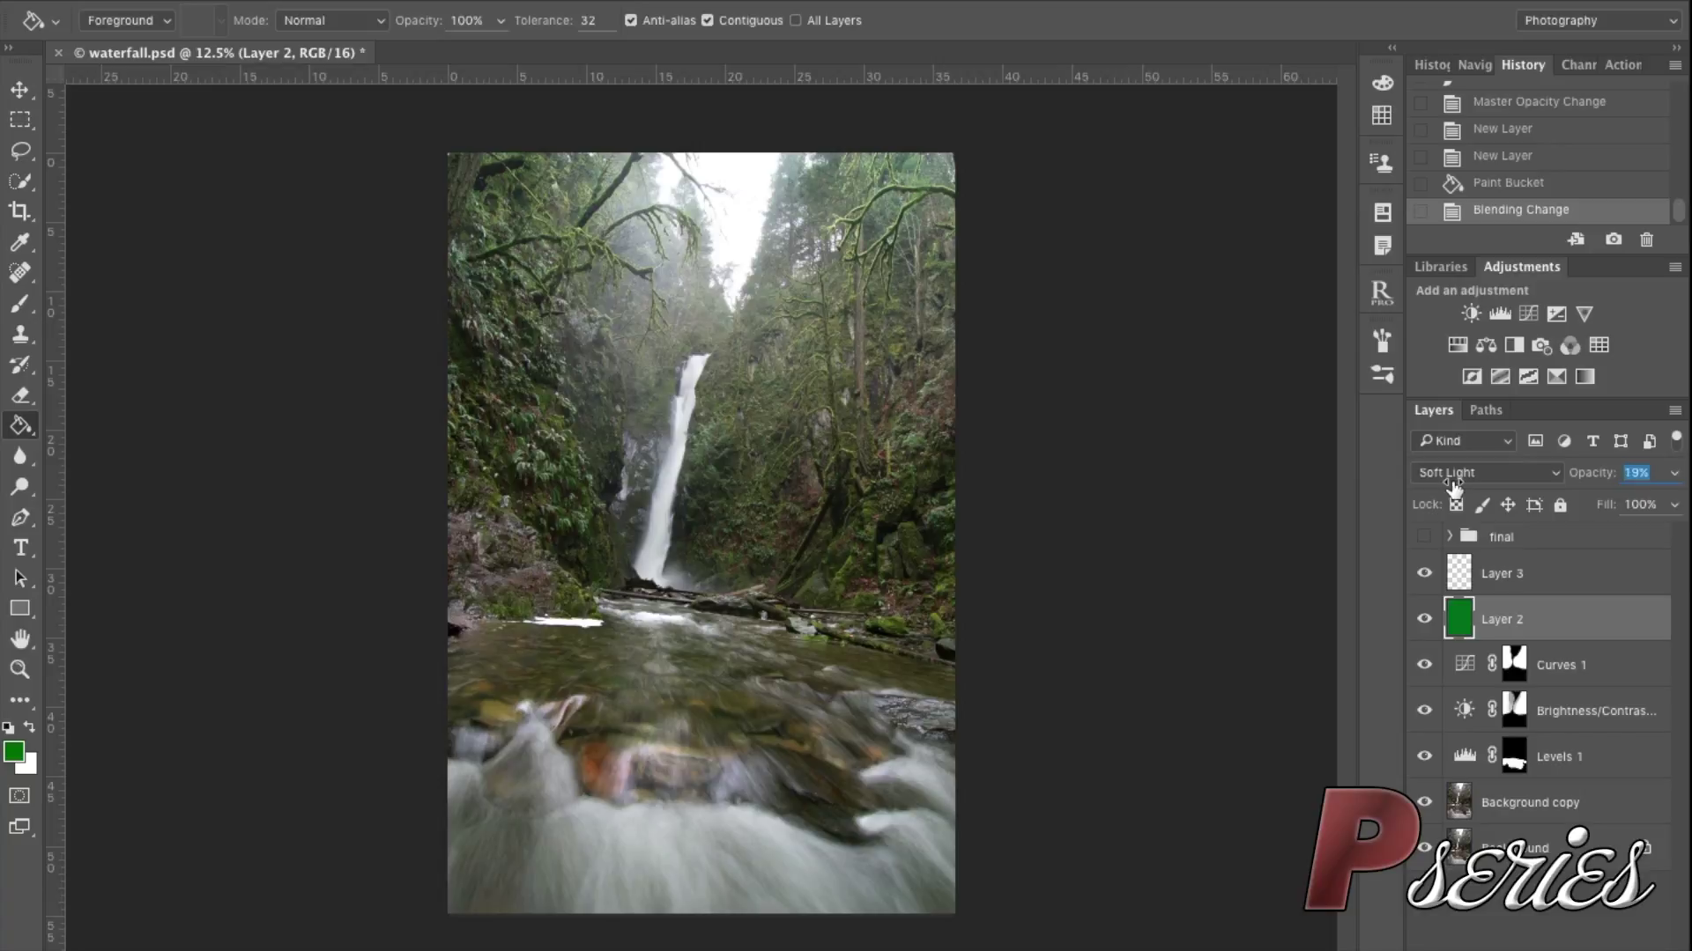
key("Return")
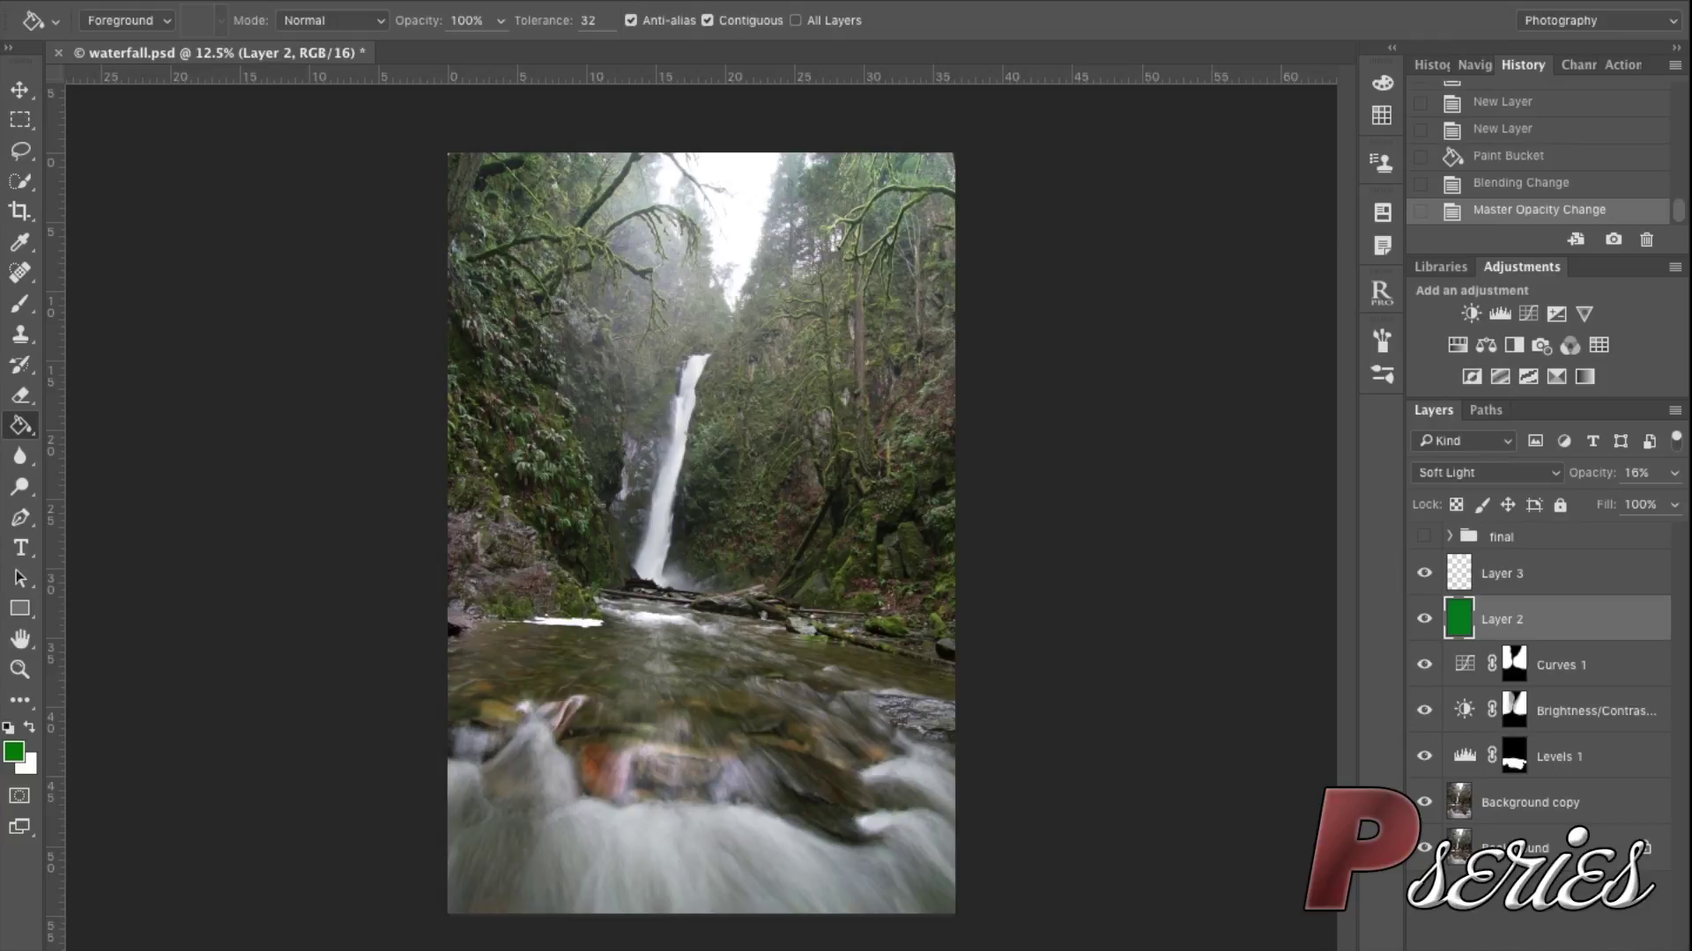
Add a black mask to Layer 2 and brush white over the forested slopes on both sides of the waterfall
left_click(1516, 950, "alt")
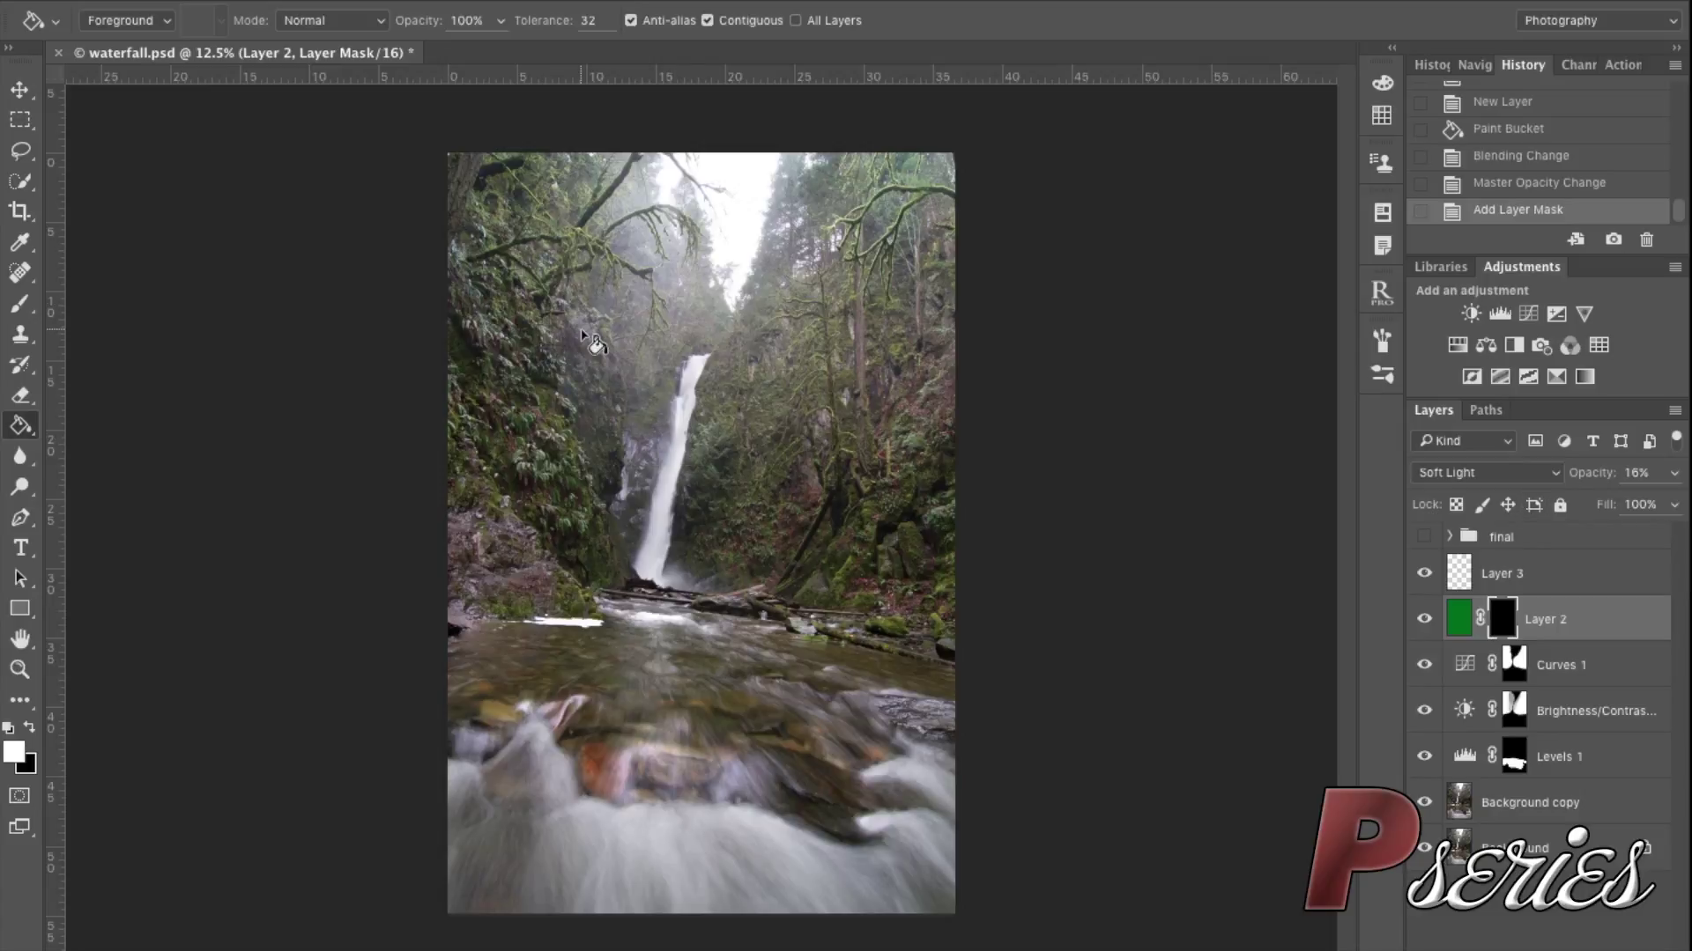
key("b")
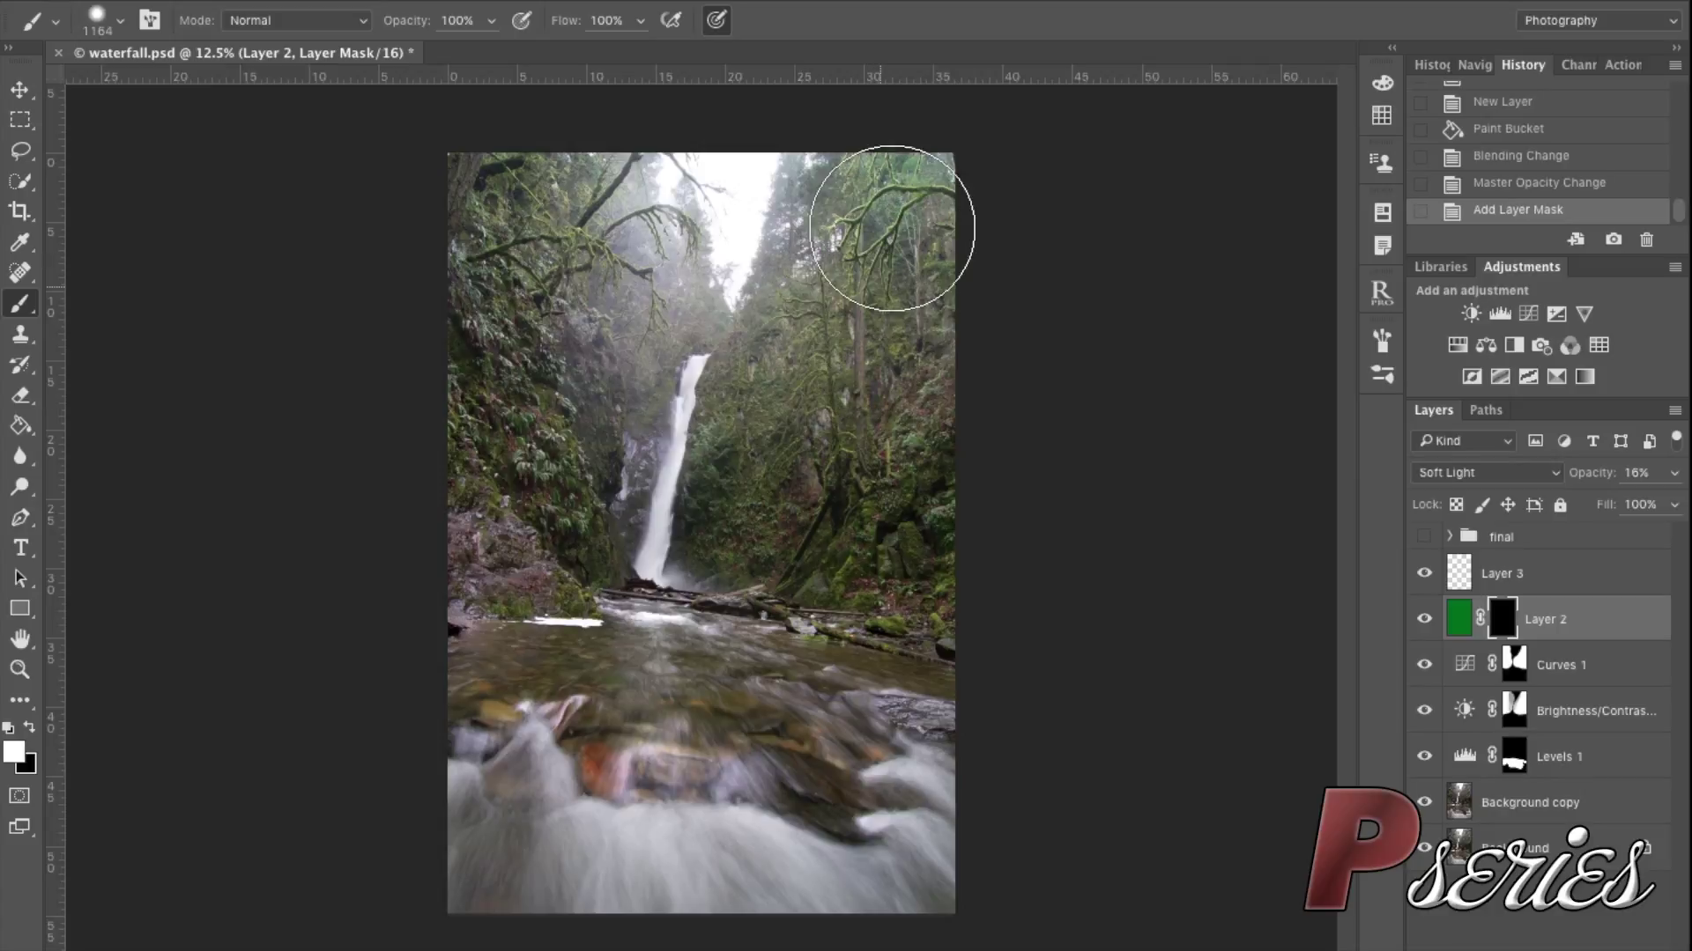
mouse_move(775, 512)
left_mouse_down()
mouse_move(760, 529)
mouse_move(776, 427)
left_mouse_up()
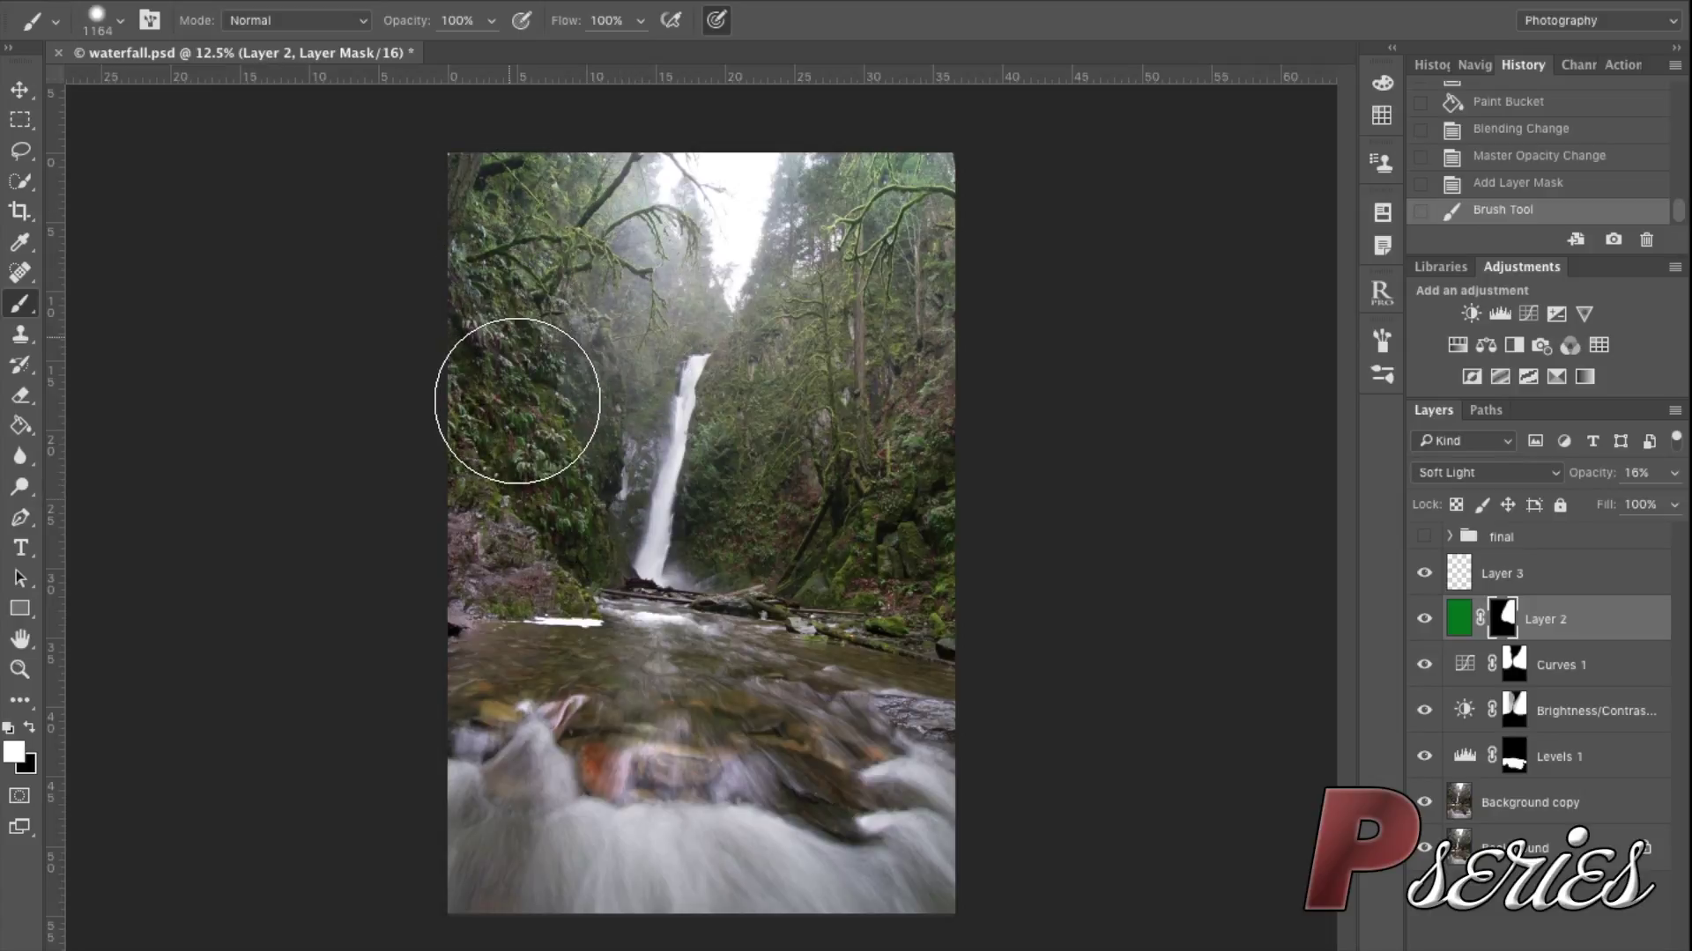
mouse_move(537, 524)
left_mouse_down()
mouse_move(423, 472)
mouse_move(475, 616)
left_mouse_up()
Toggle Layer 2's visibility repeatedly to compare the forest with and without the green tint
left_click(1423, 622)
left_click(1423, 622)
left_click(1422, 622)
left_click(1423, 622)
left_click(1423, 622)
left_click(1422, 622)
left_click(1423, 622)
left_click(1423, 622)
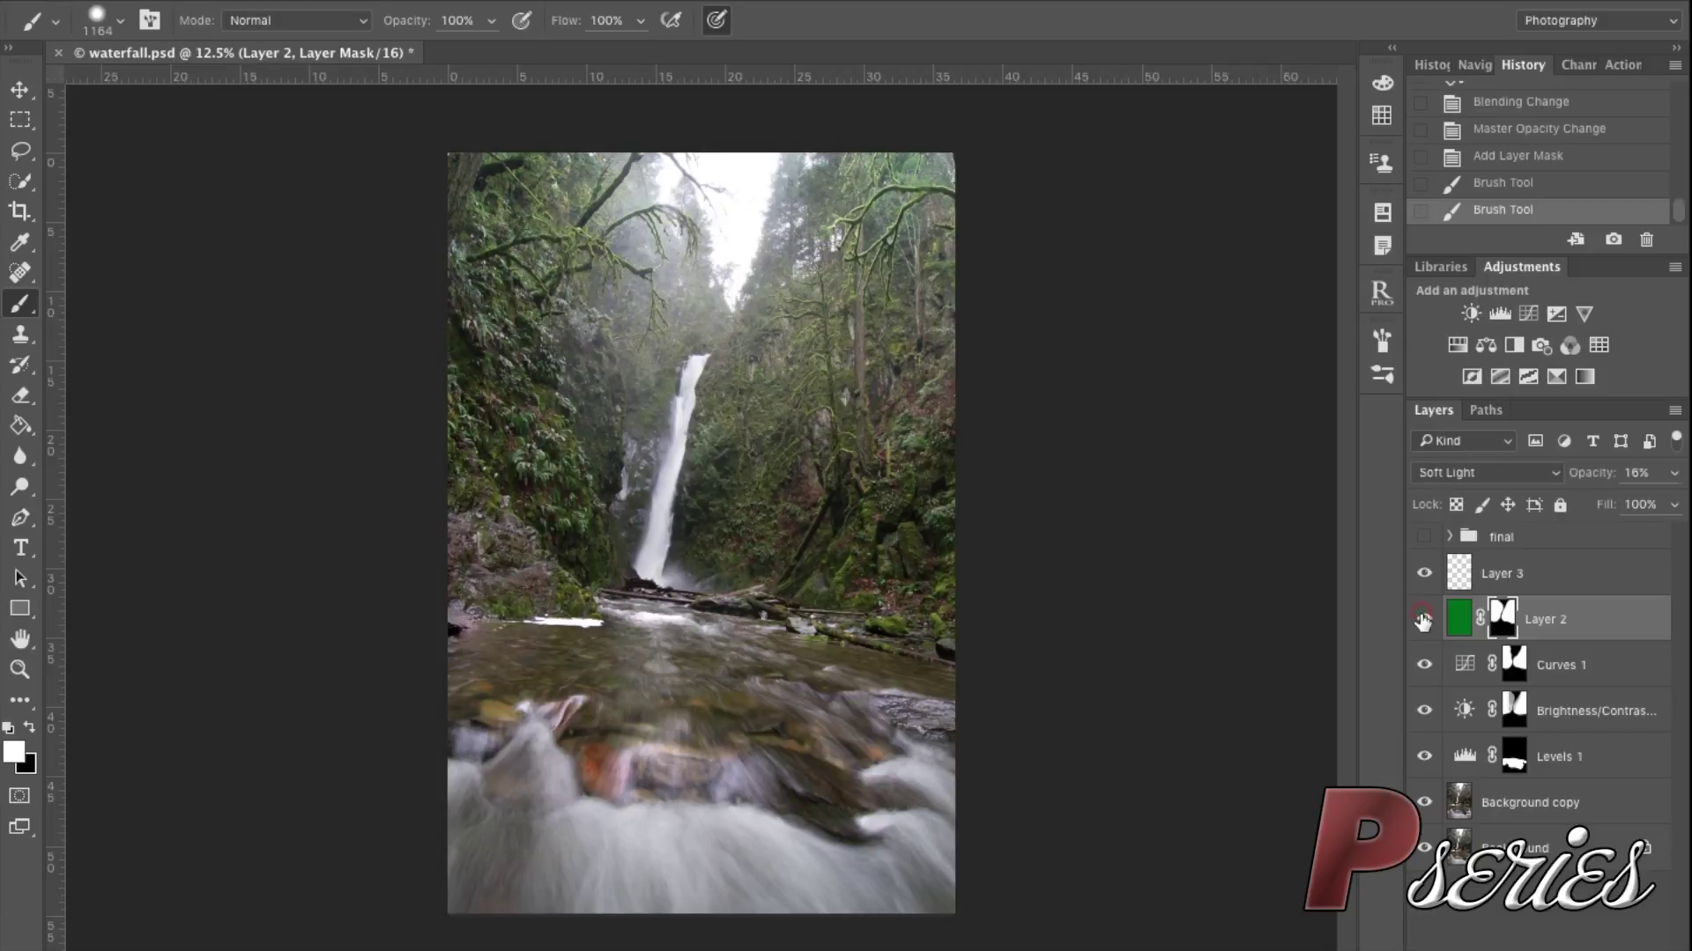
Set the foreground color to dark red 3c1403 and fill Layer 3 with it using the Paint Bucket tool
left_click(1460, 575)
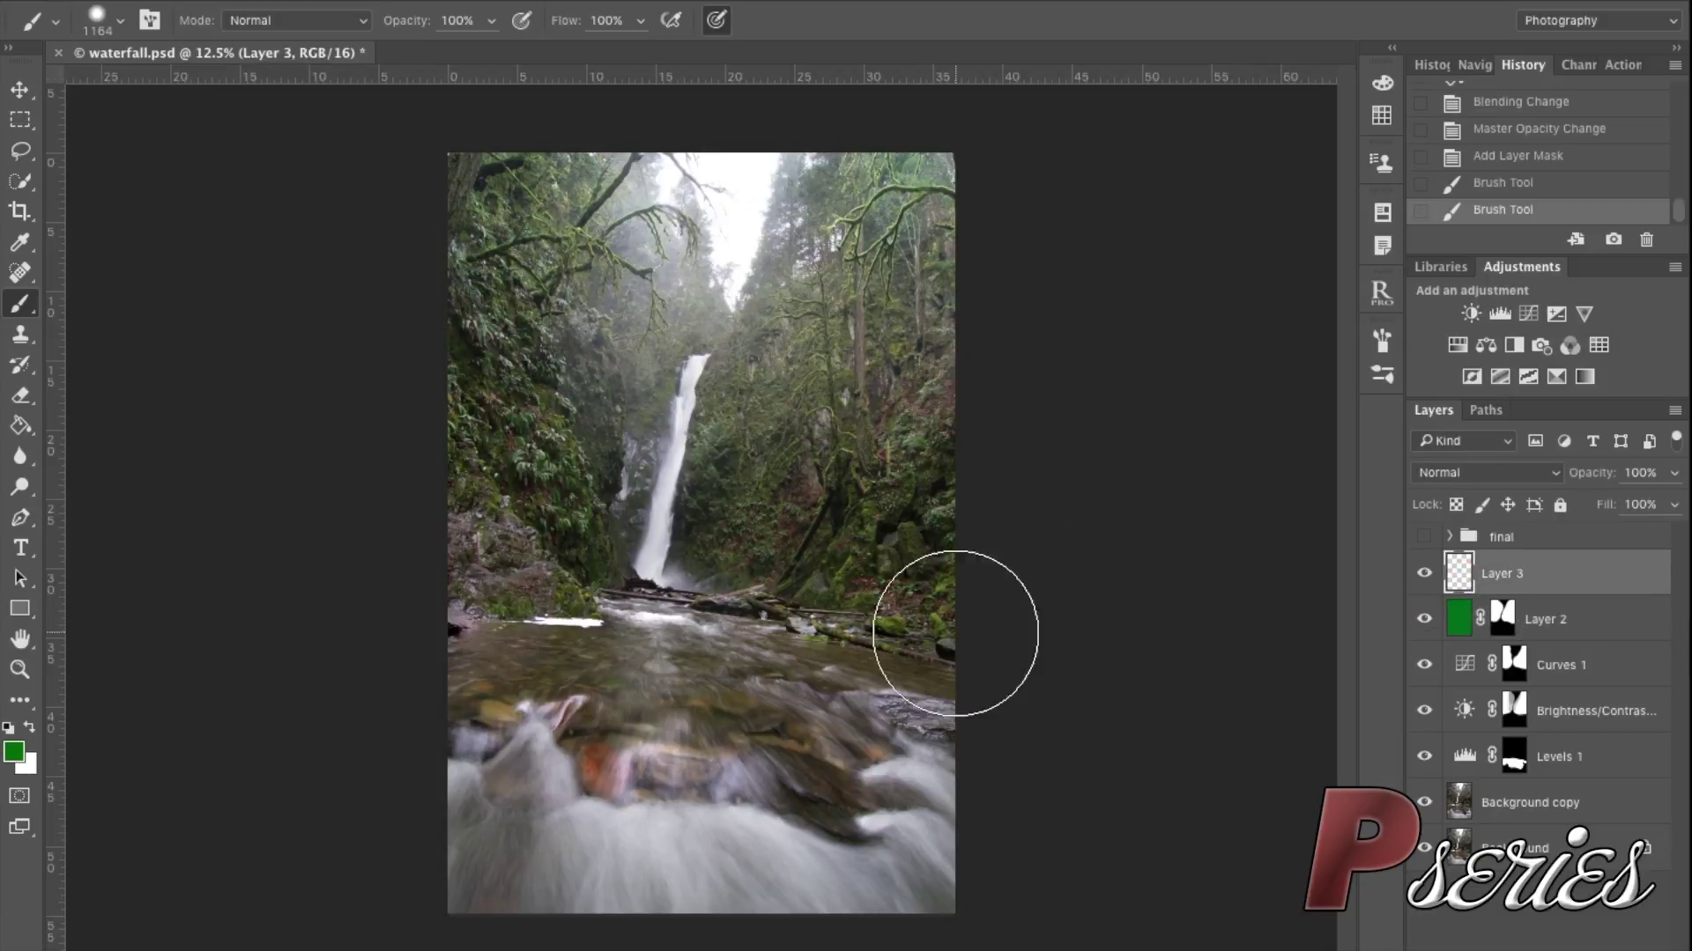
left_click(14, 753)
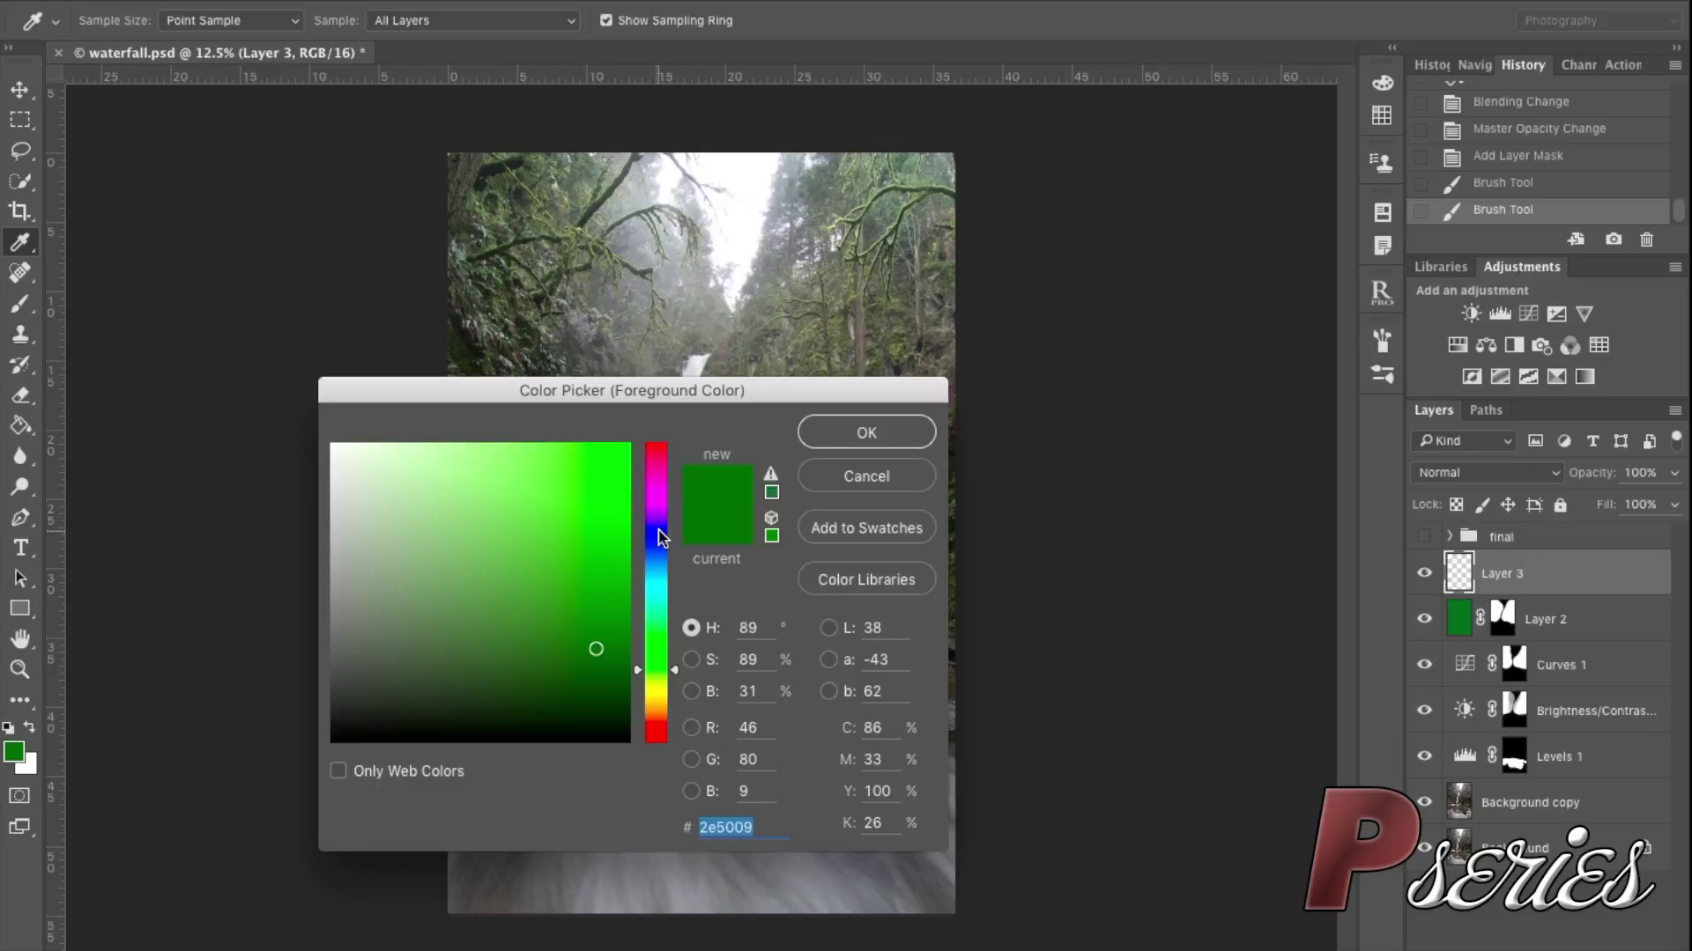
left_click_drag(653, 593, 655, 734)
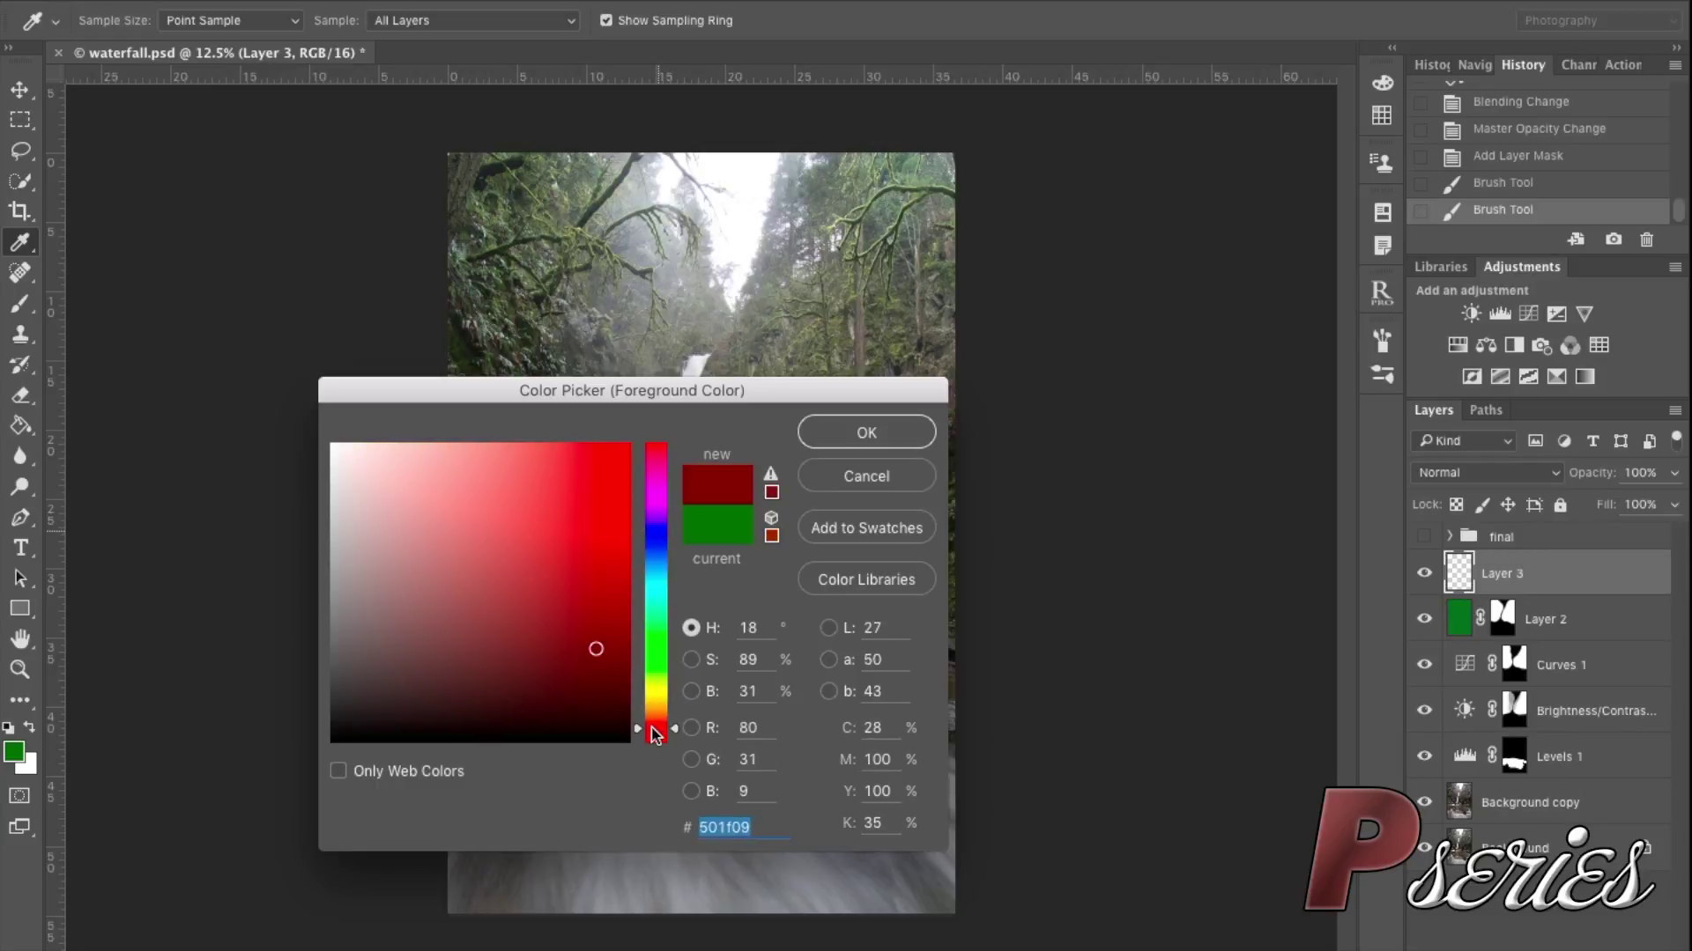
mouse_move(585, 642)
left_mouse_down()
mouse_move(602, 521)
mouse_move(600, 645)
mouse_move(616, 670)
left_mouse_up()
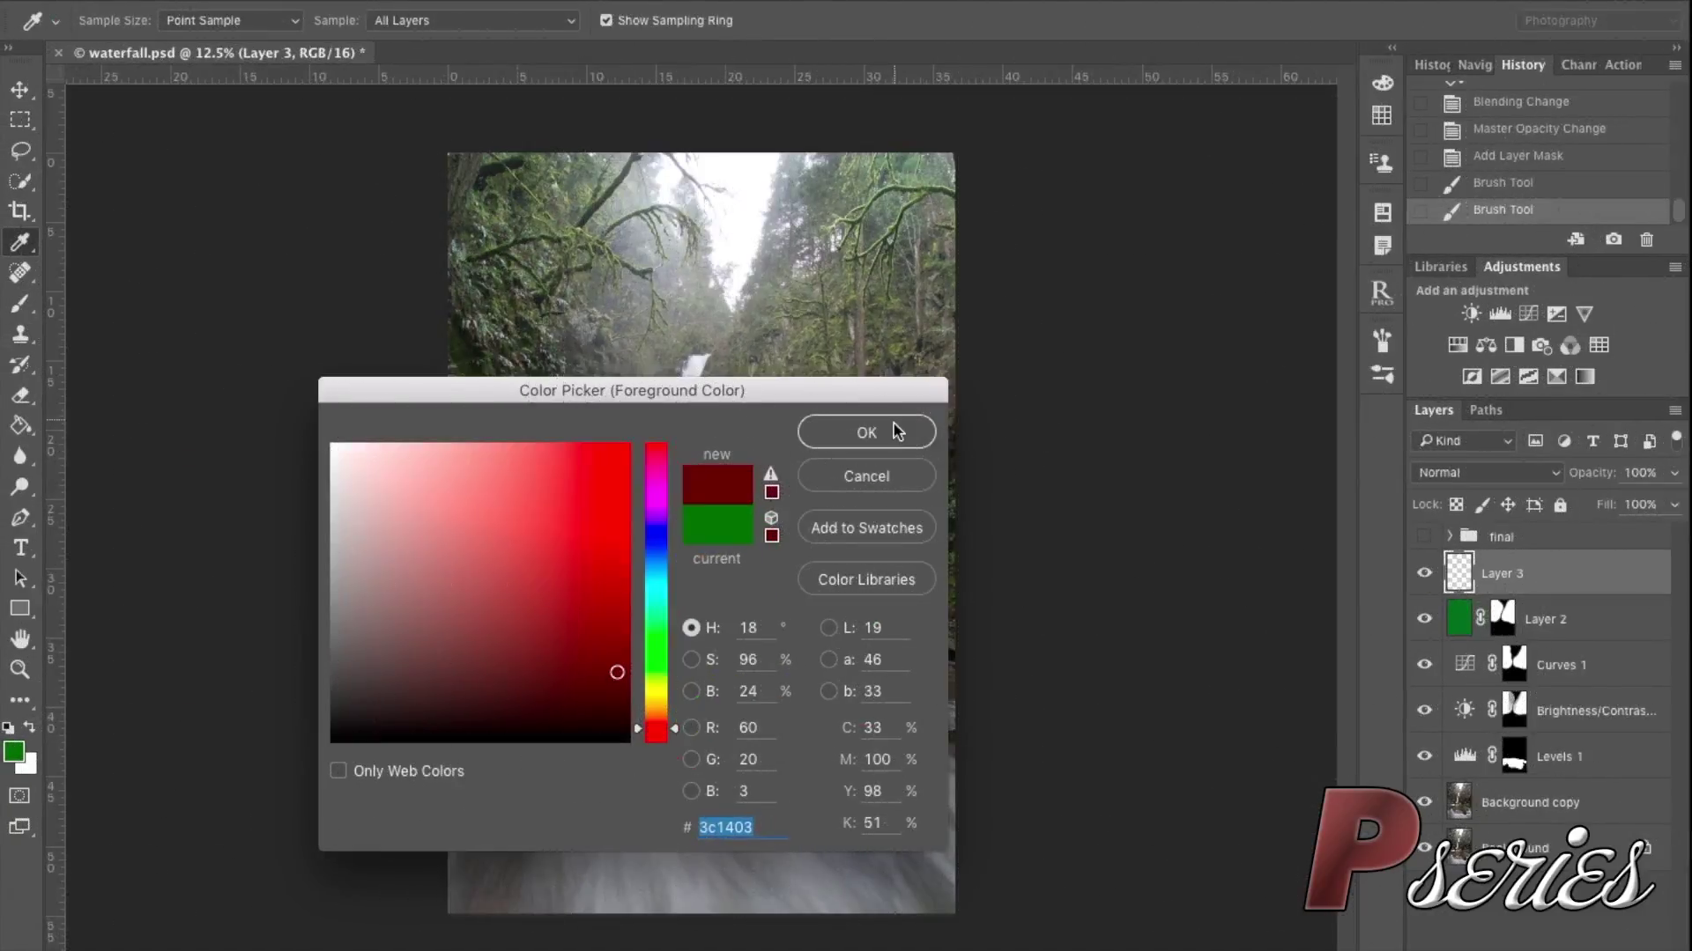
left_click(866, 433)
left_click(21, 426)
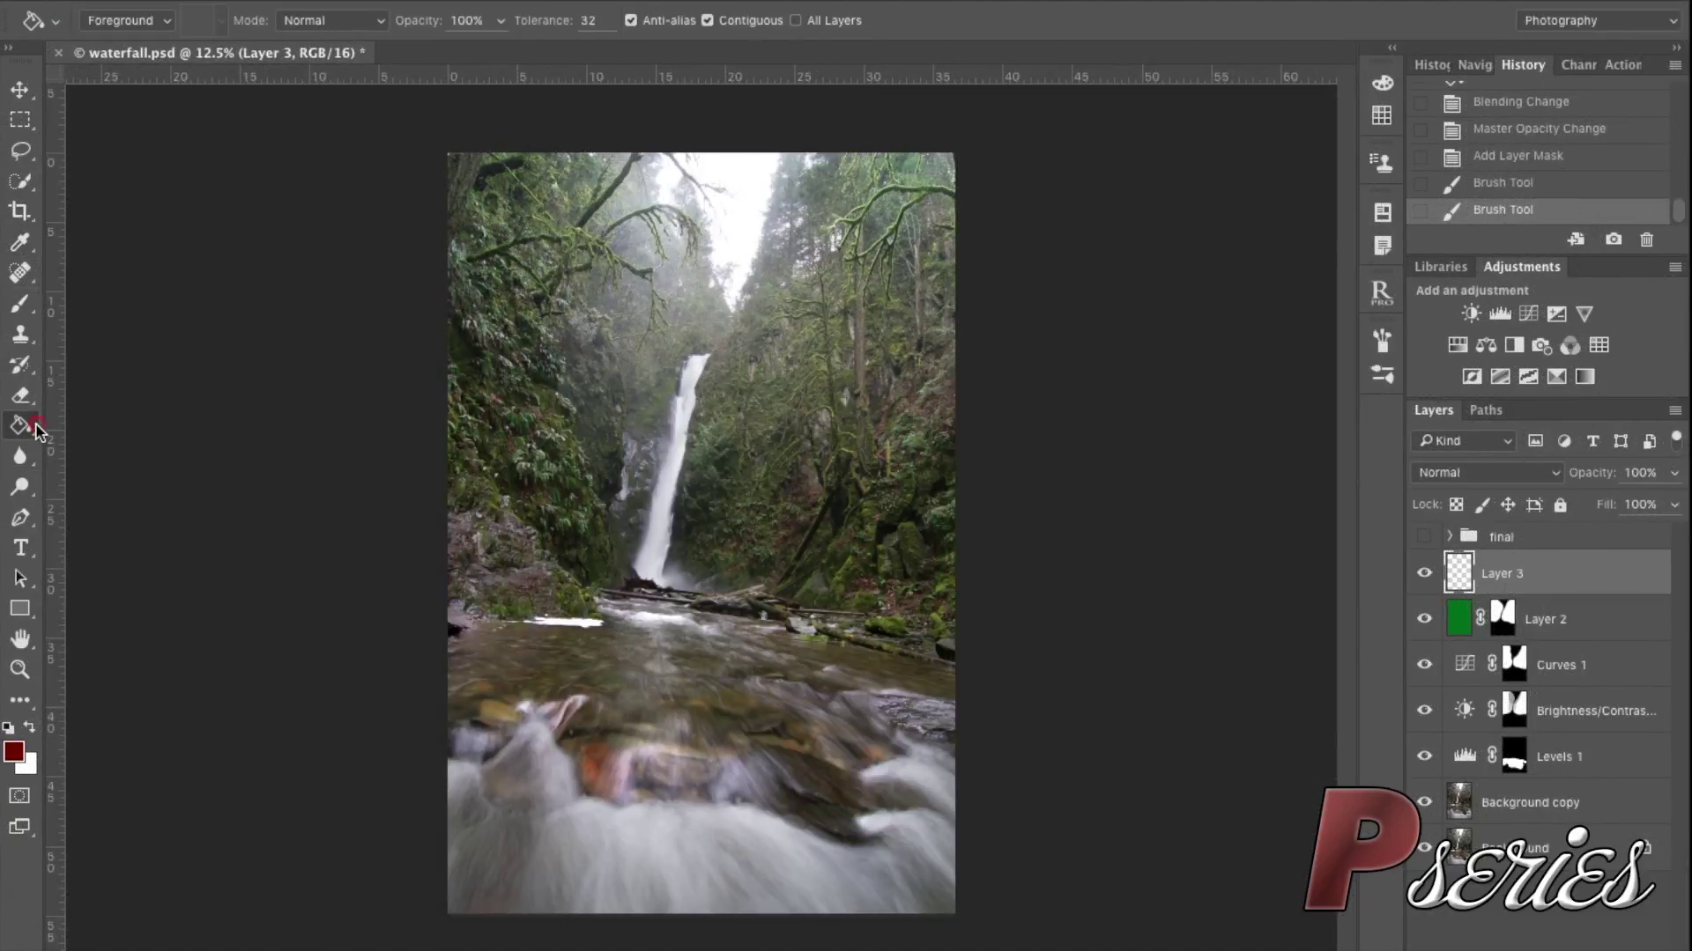
left_click(681, 525)
Set the red fill layer's blend mode to Overlay and its opacity to 8%
left_click(1510, 475)
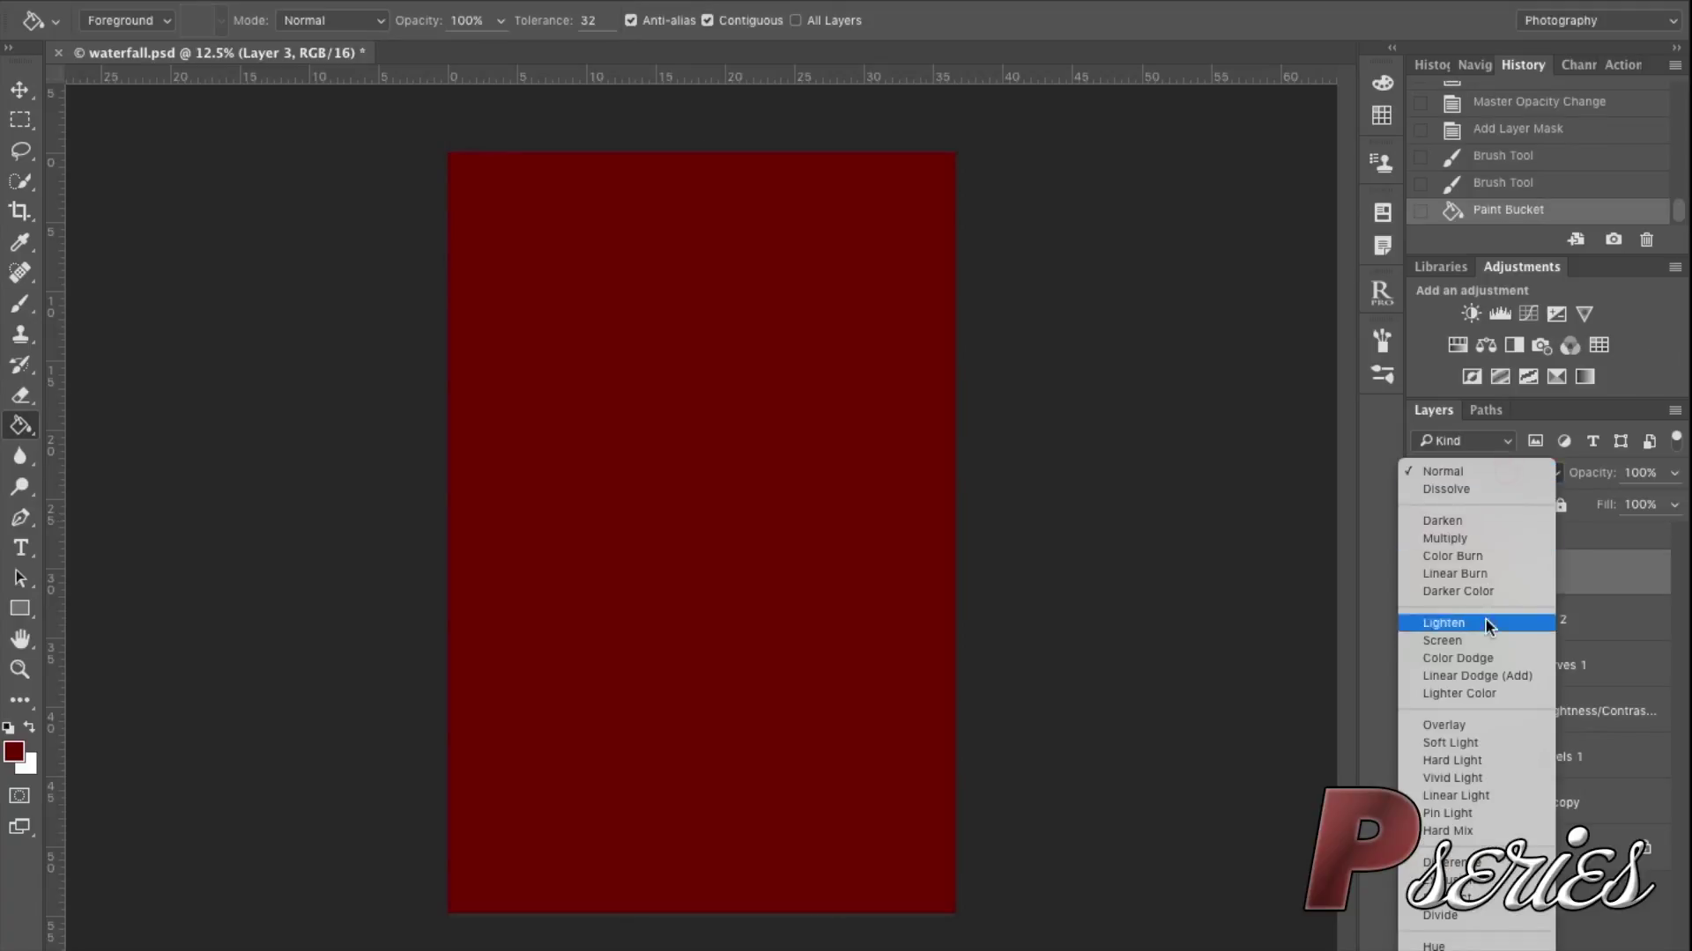
left_click(1482, 724)
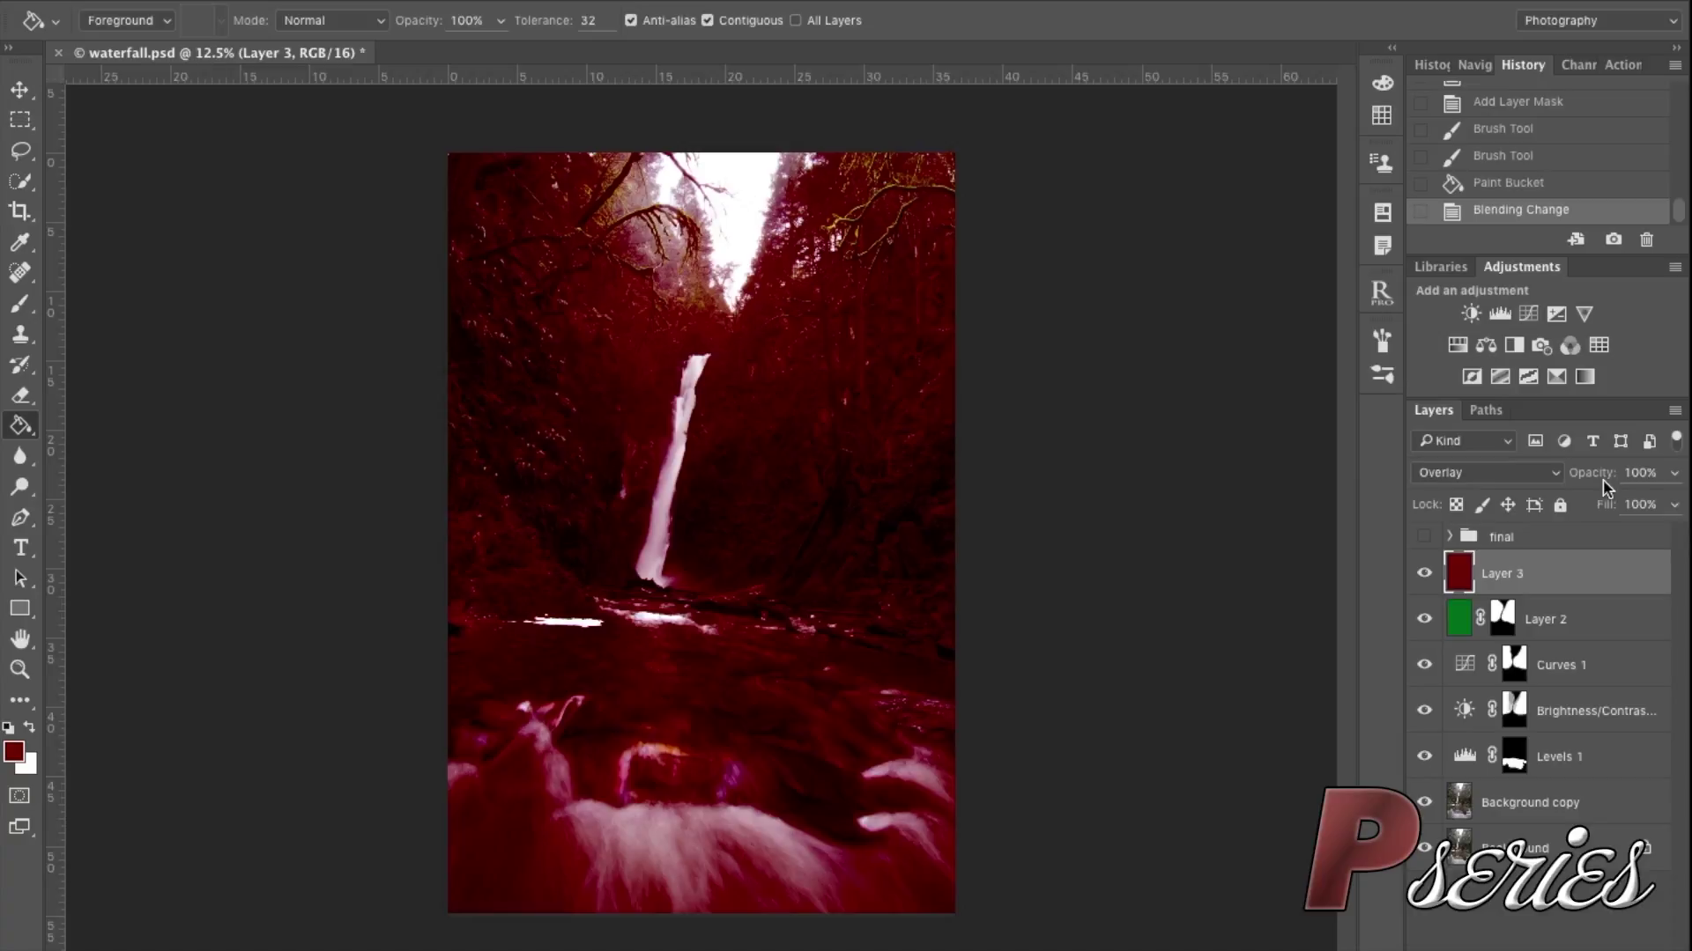
left_click_drag(1601, 480, 1425, 499)
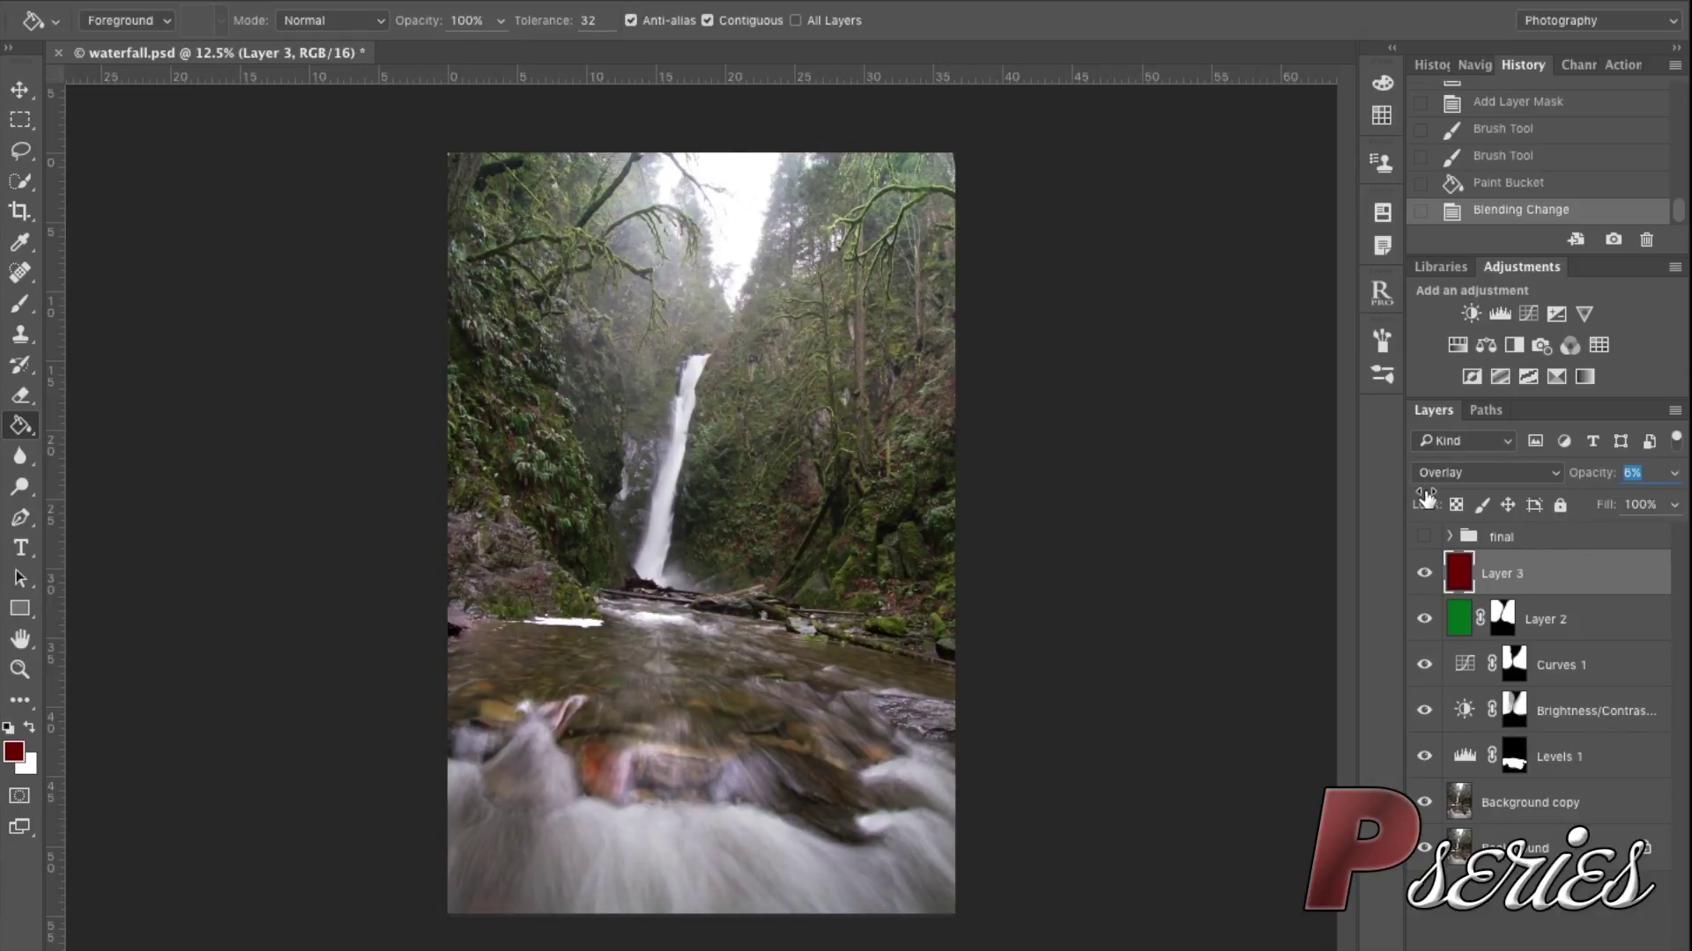
left_click_drag(1427, 499, 1427, 499)
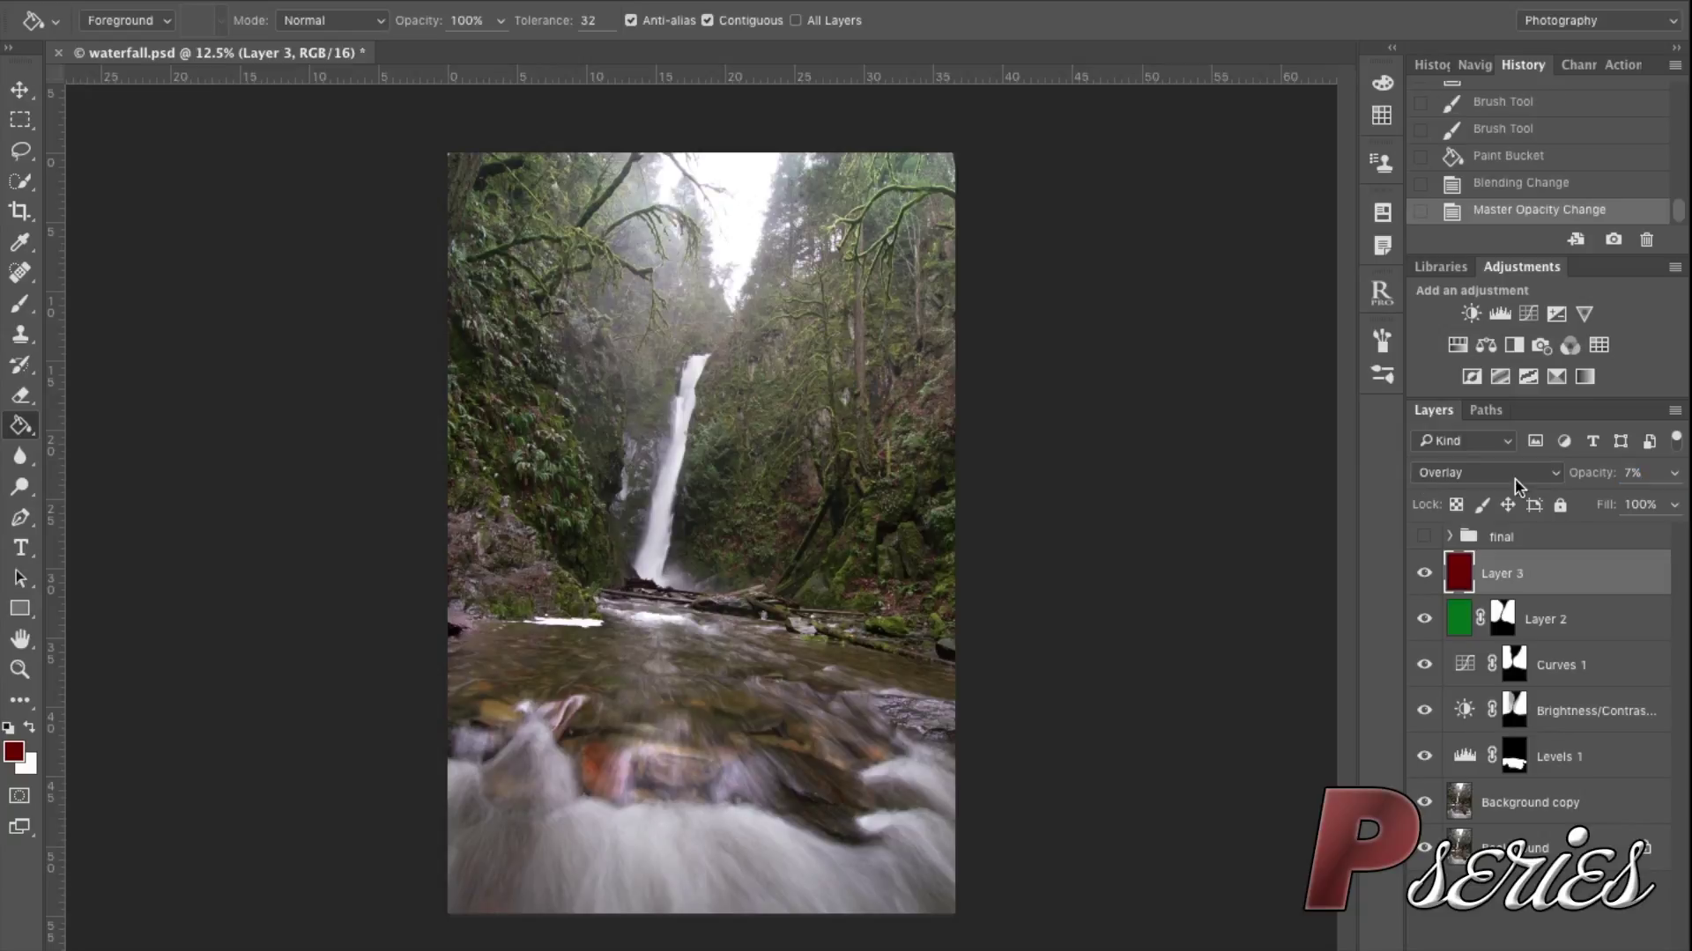
left_click_drag(1601, 480, 1601, 485)
Add a black mask to Layer 3 and brush white over reddish slope patches, first at 100% opacity, finishing with a larger 11% opacity brush
left_click(1512, 947, "alt")
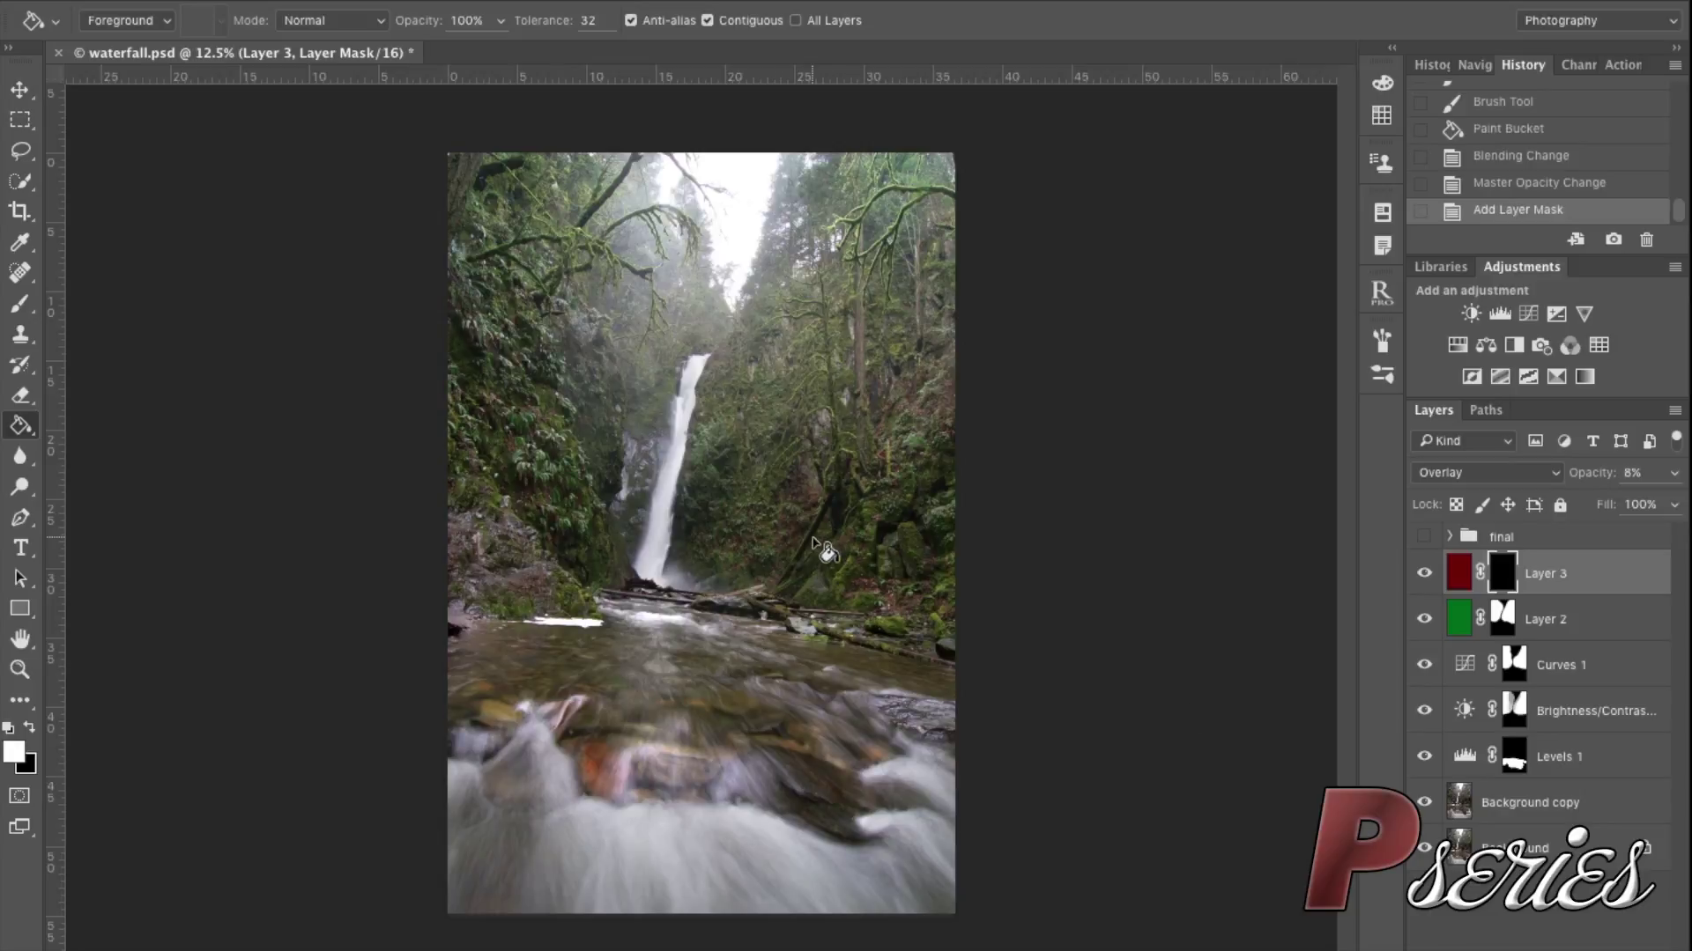
key("b")
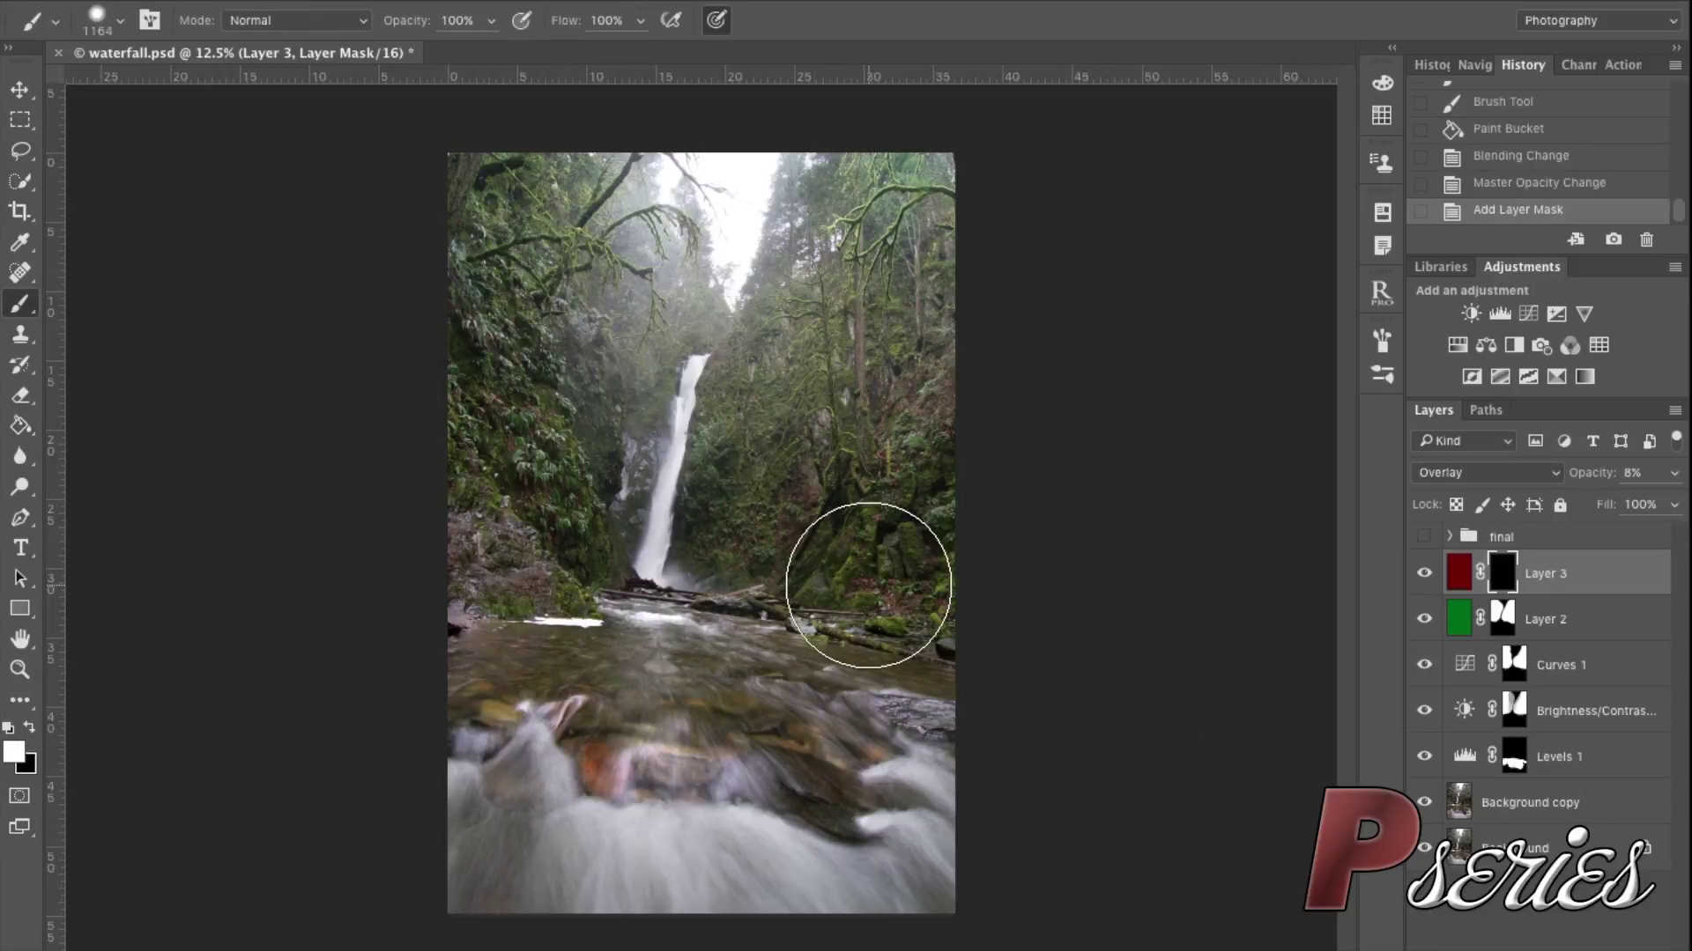
left_click_drag(868, 585, 782, 586)
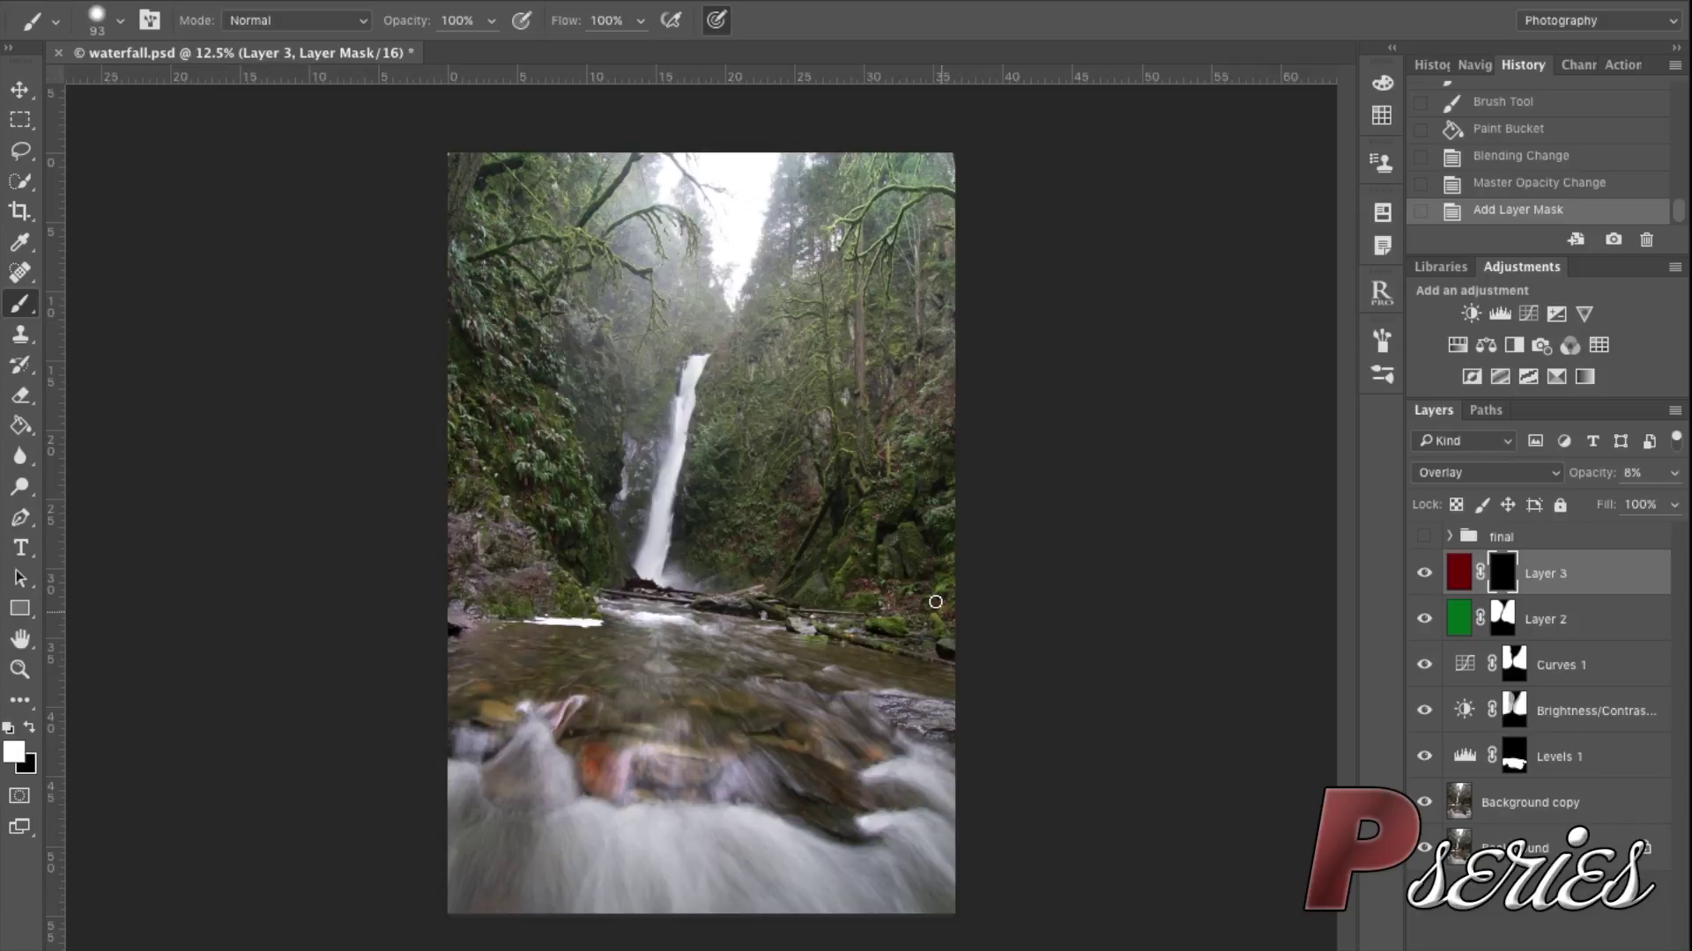
left_click_drag(874, 590, 859, 573)
left_click(863, 539)
left_click(875, 523)
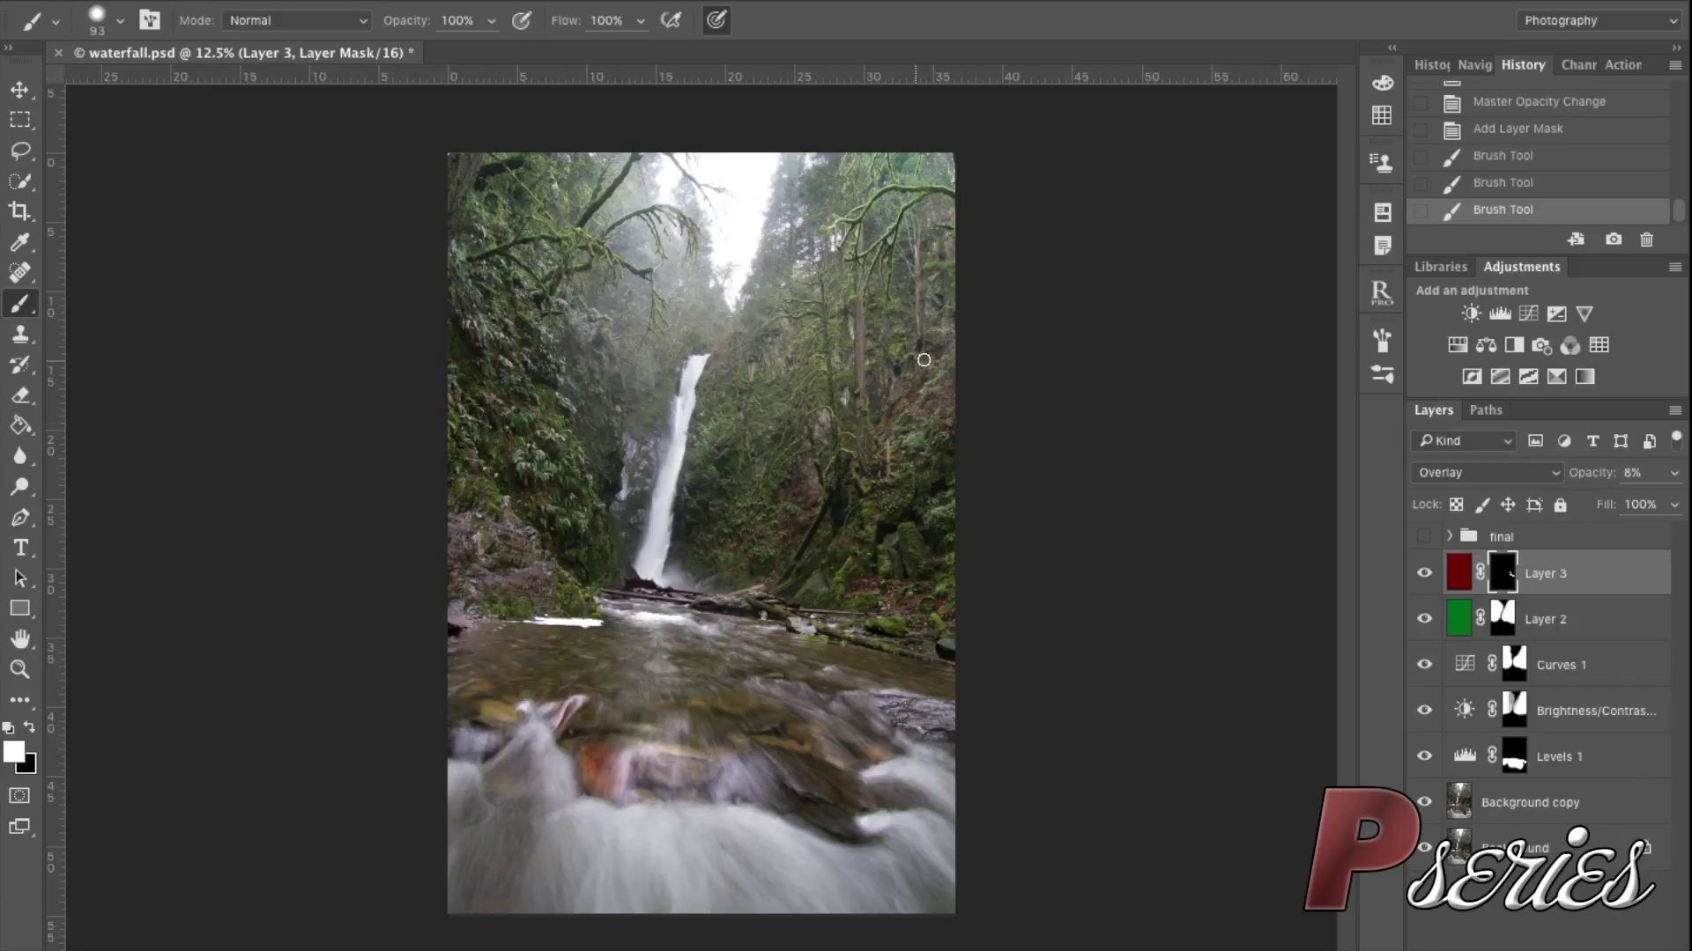
left_click_drag(906, 402, 945, 347)
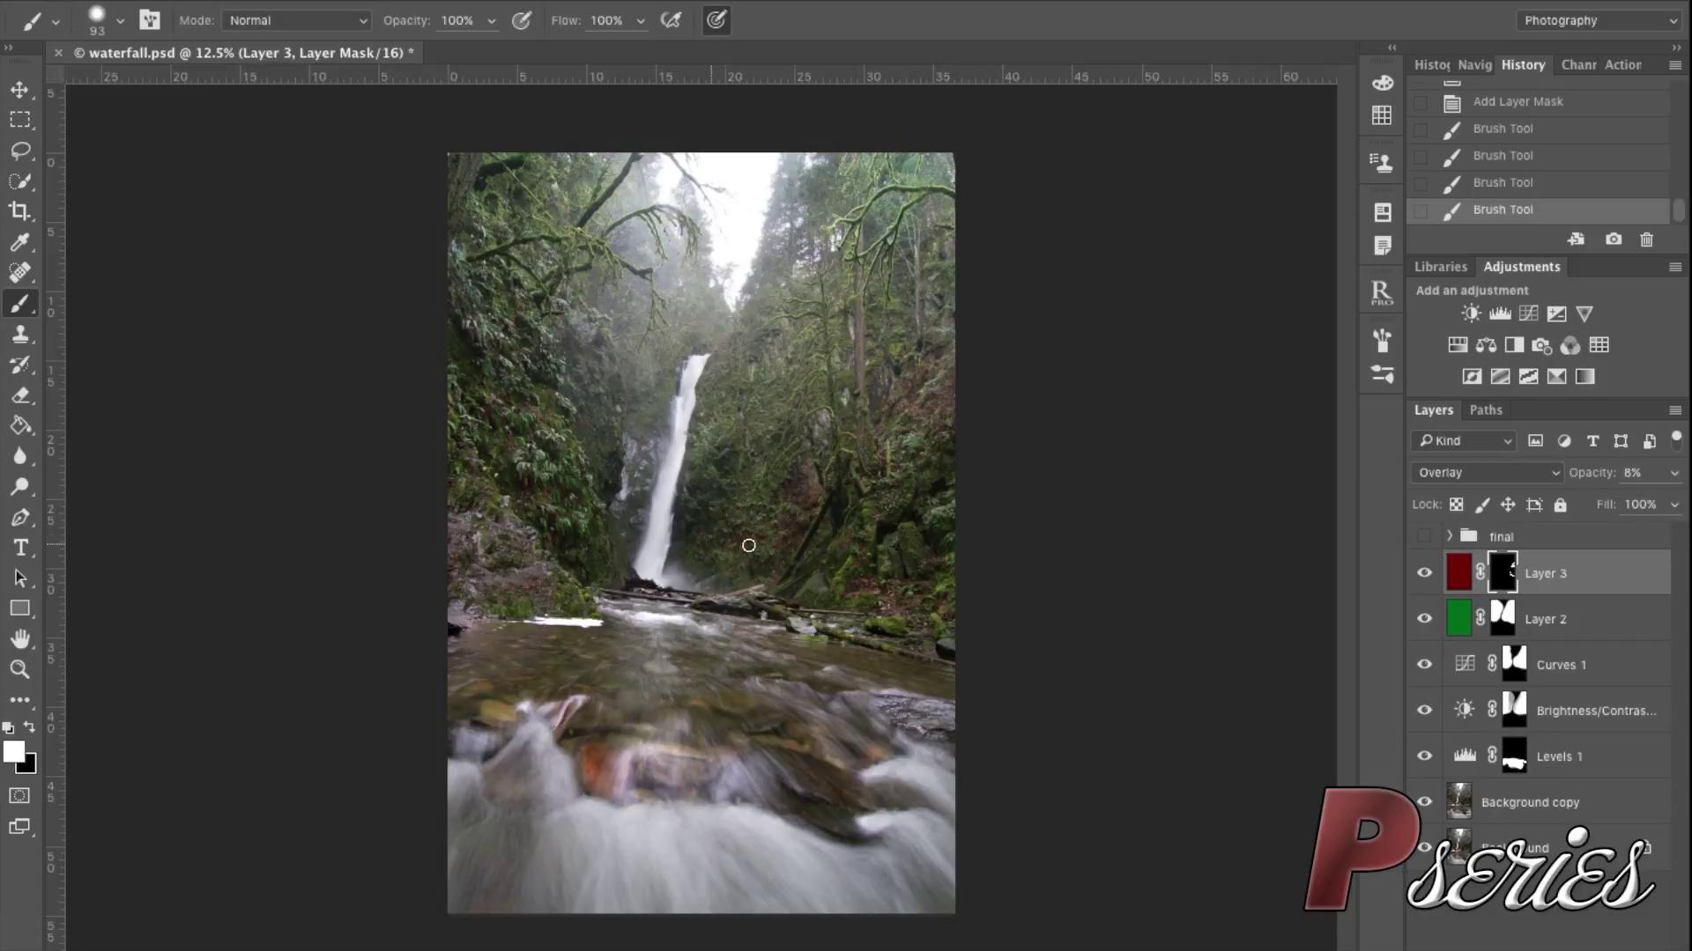
left_click(721, 539)
left_click_drag(398, 20, 300, 24)
mouse_move(857, 421)
left_mouse_down()
mouse_move(920, 436)
mouse_move(897, 440)
left_mouse_up()
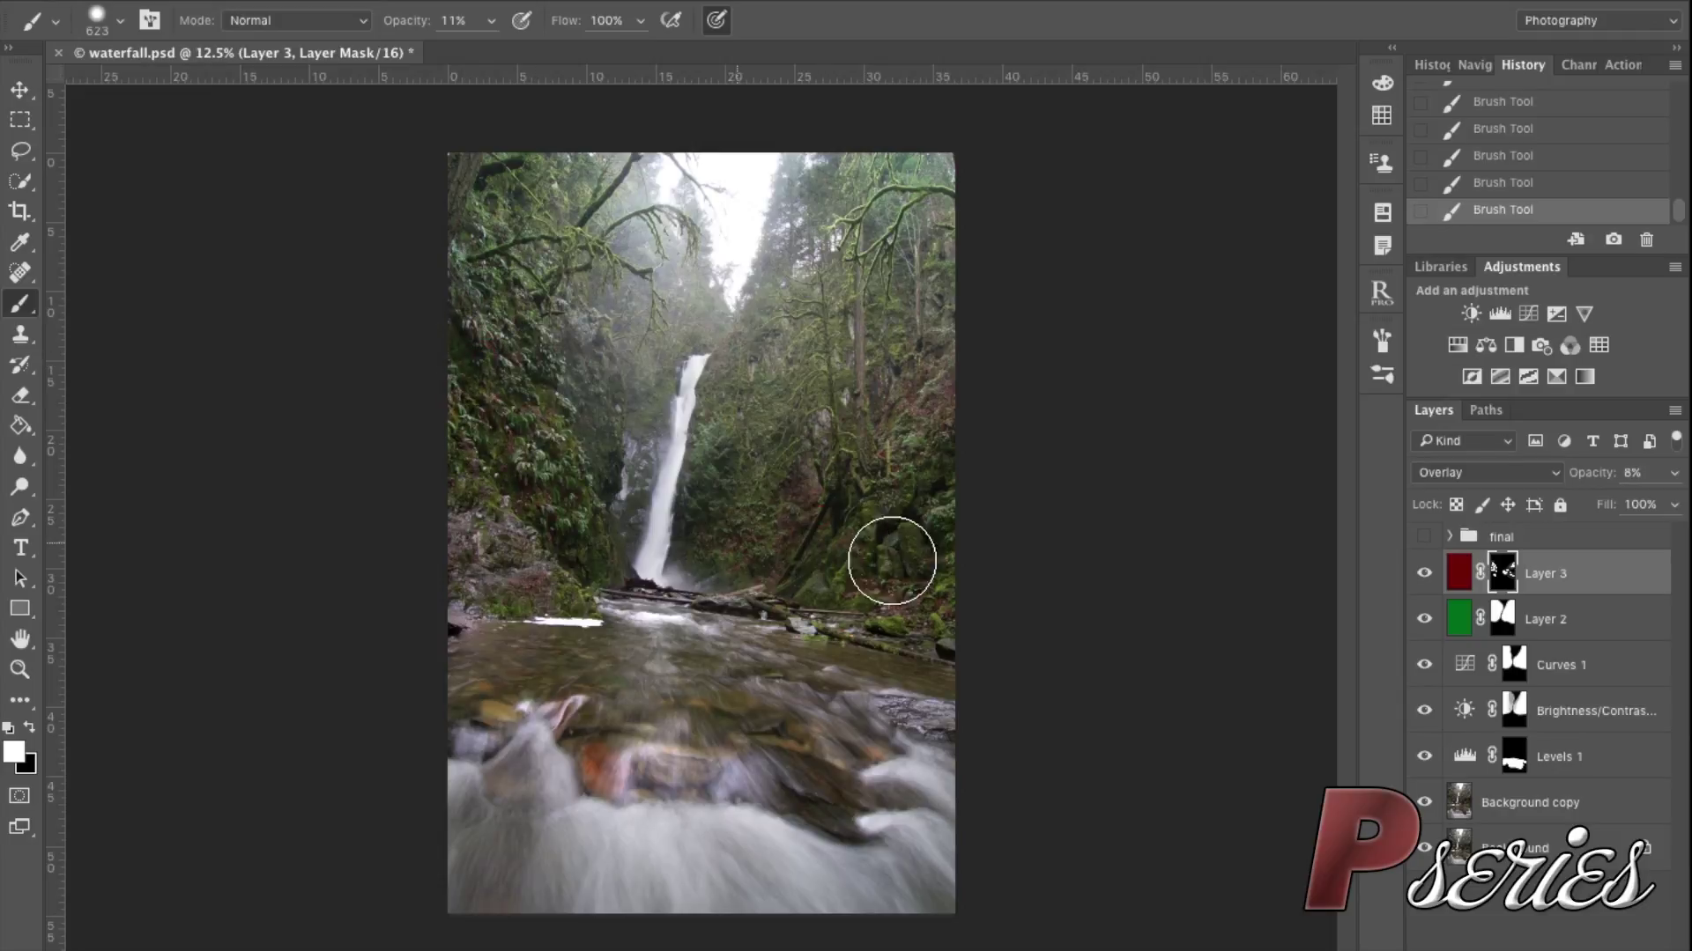
Toggle Layer 3's visibility repeatedly to compare the slopes with and without the red tint
left_click(1421, 574)
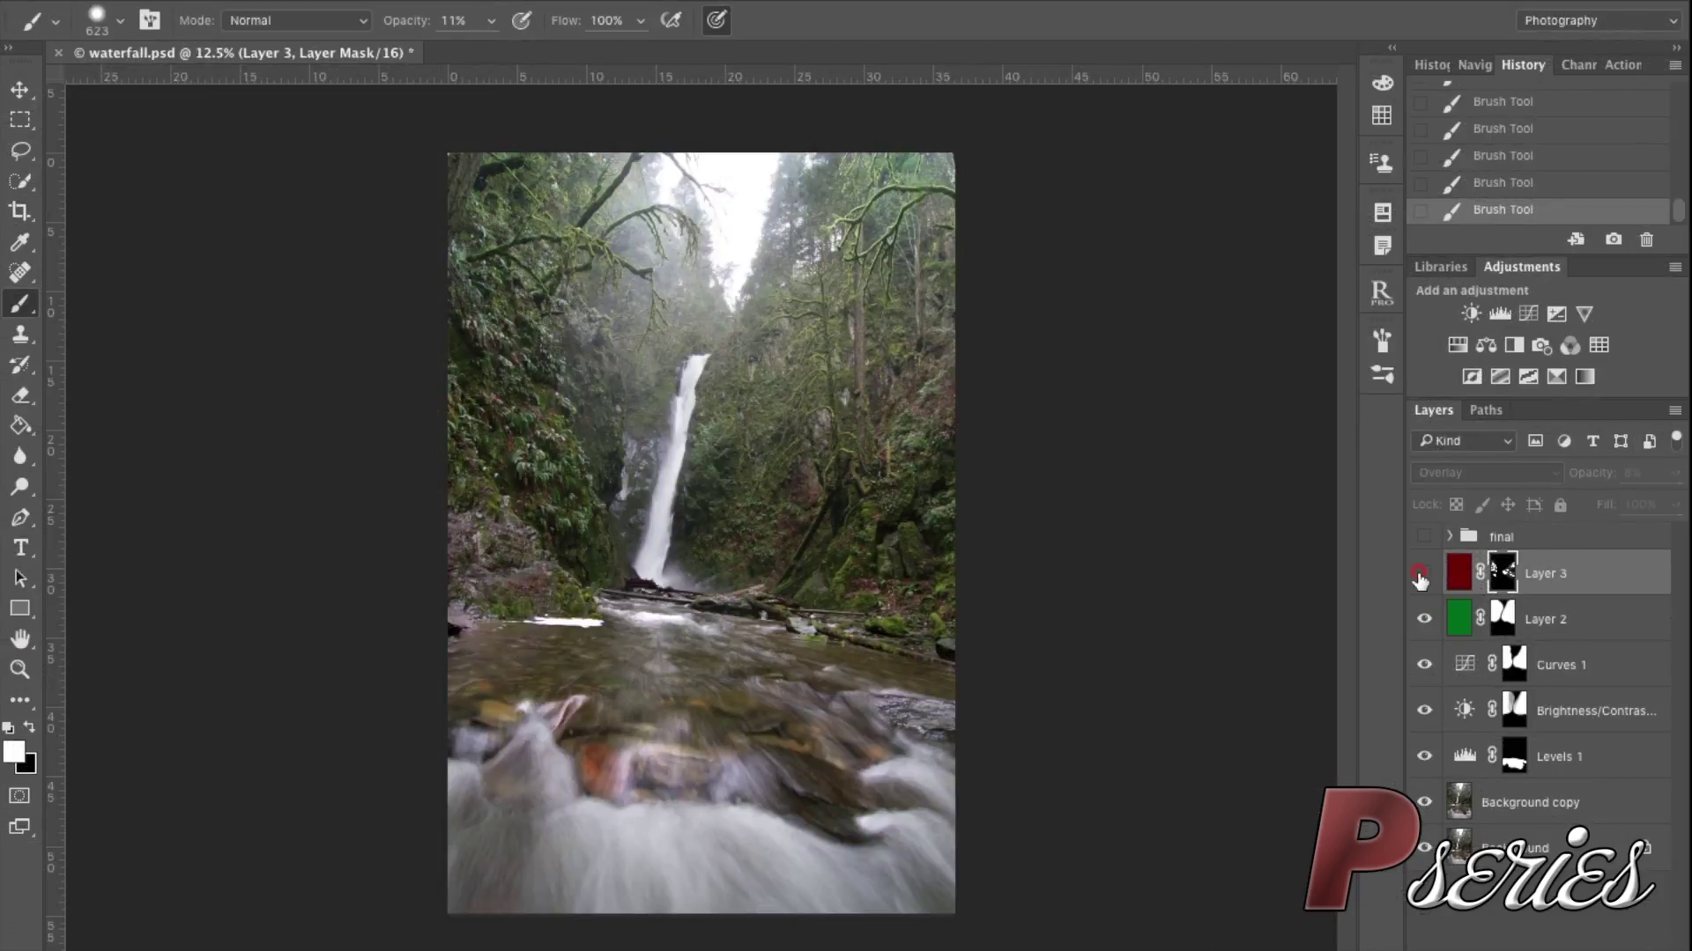
left_click(1421, 573)
left_click(1422, 574)
left_click(1421, 573)
left_click(1421, 573)
left_click(1421, 573)
left_click(1421, 574)
left_click(1421, 574)
left_click(1421, 574)
left_click(1421, 574)
left_click(1422, 573)
left_click(1421, 573)
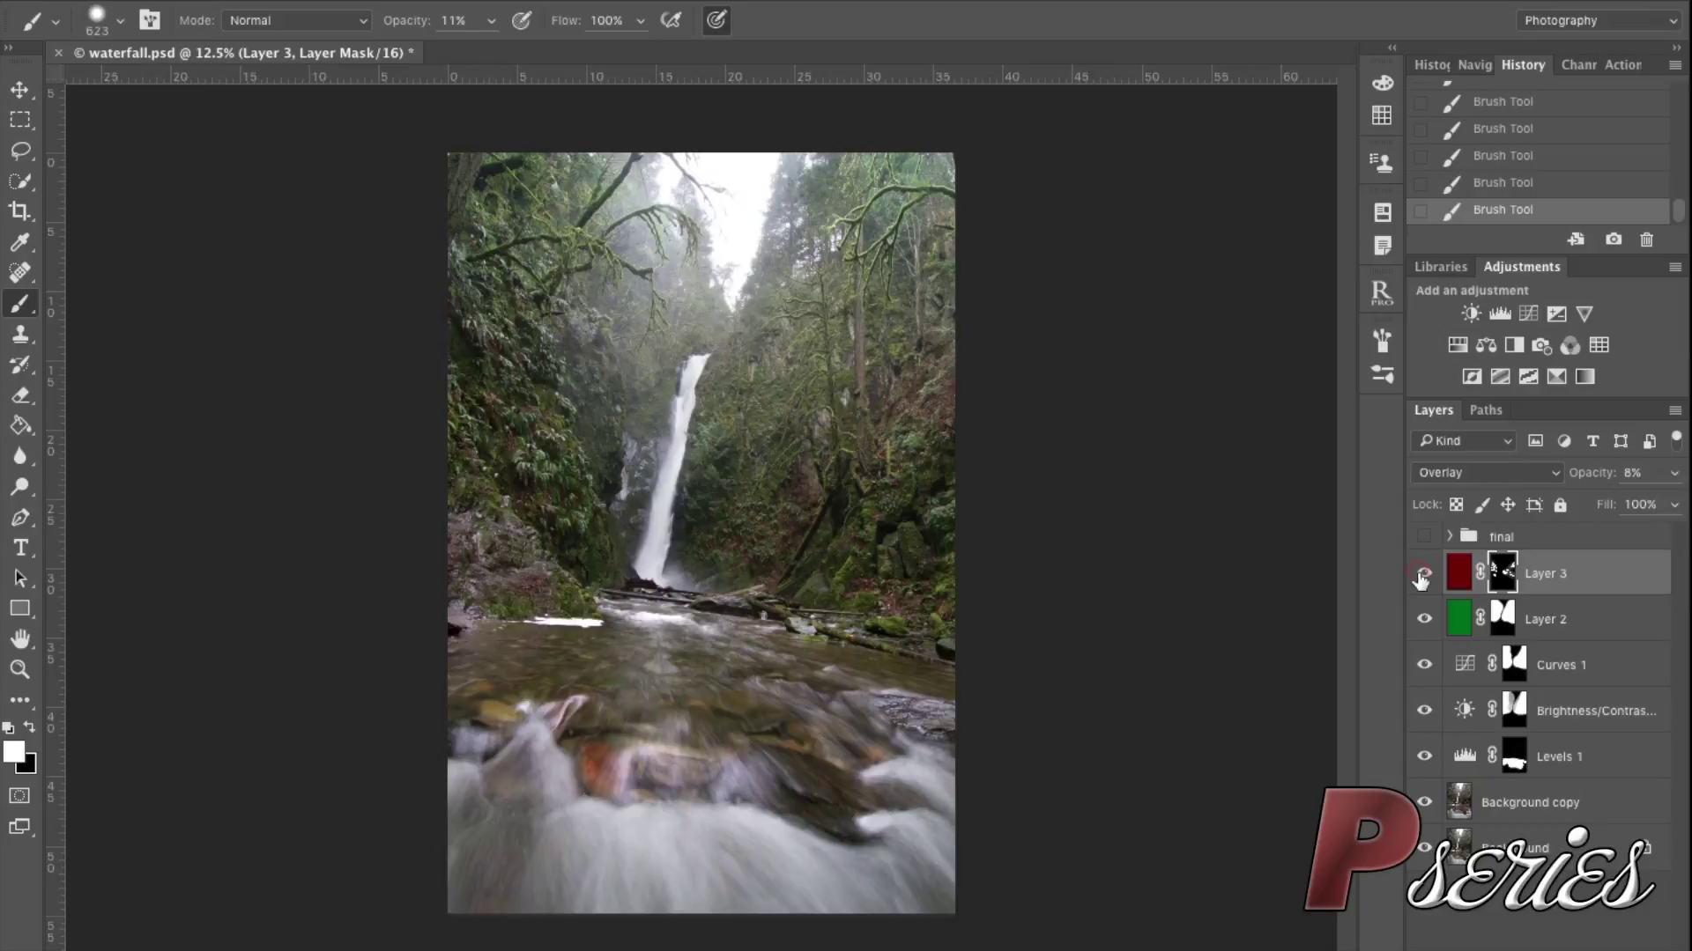
Group Layer 3 and Layer 2 together
left_click(1610, 577)
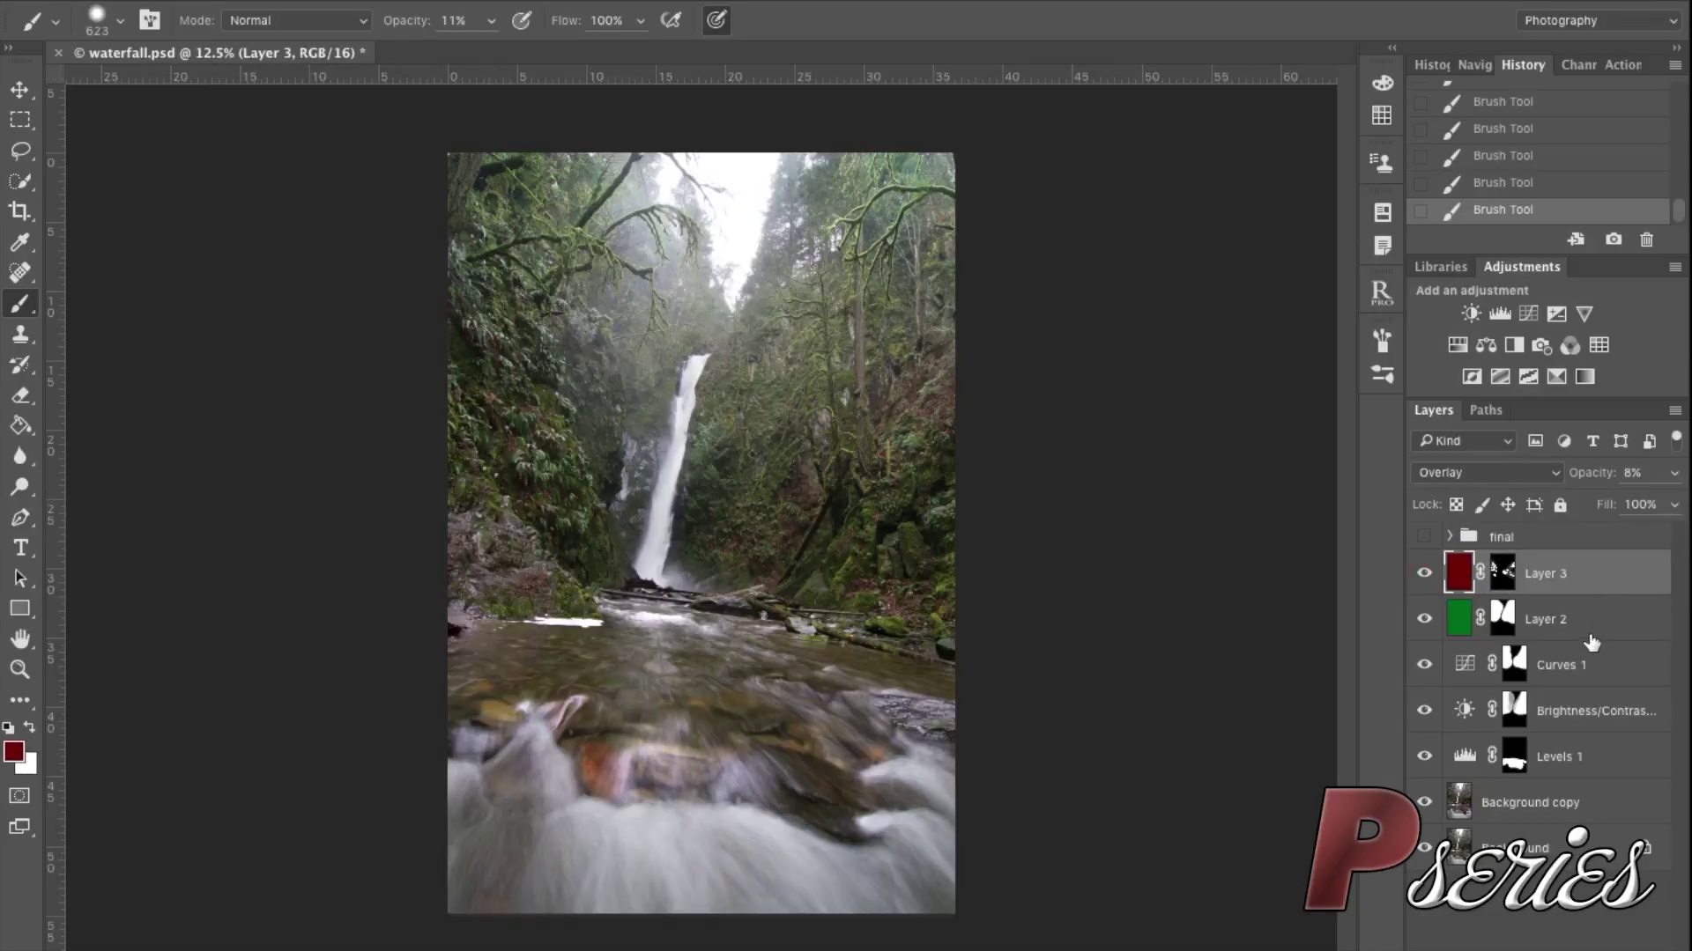
left_click(1596, 622, "shift")
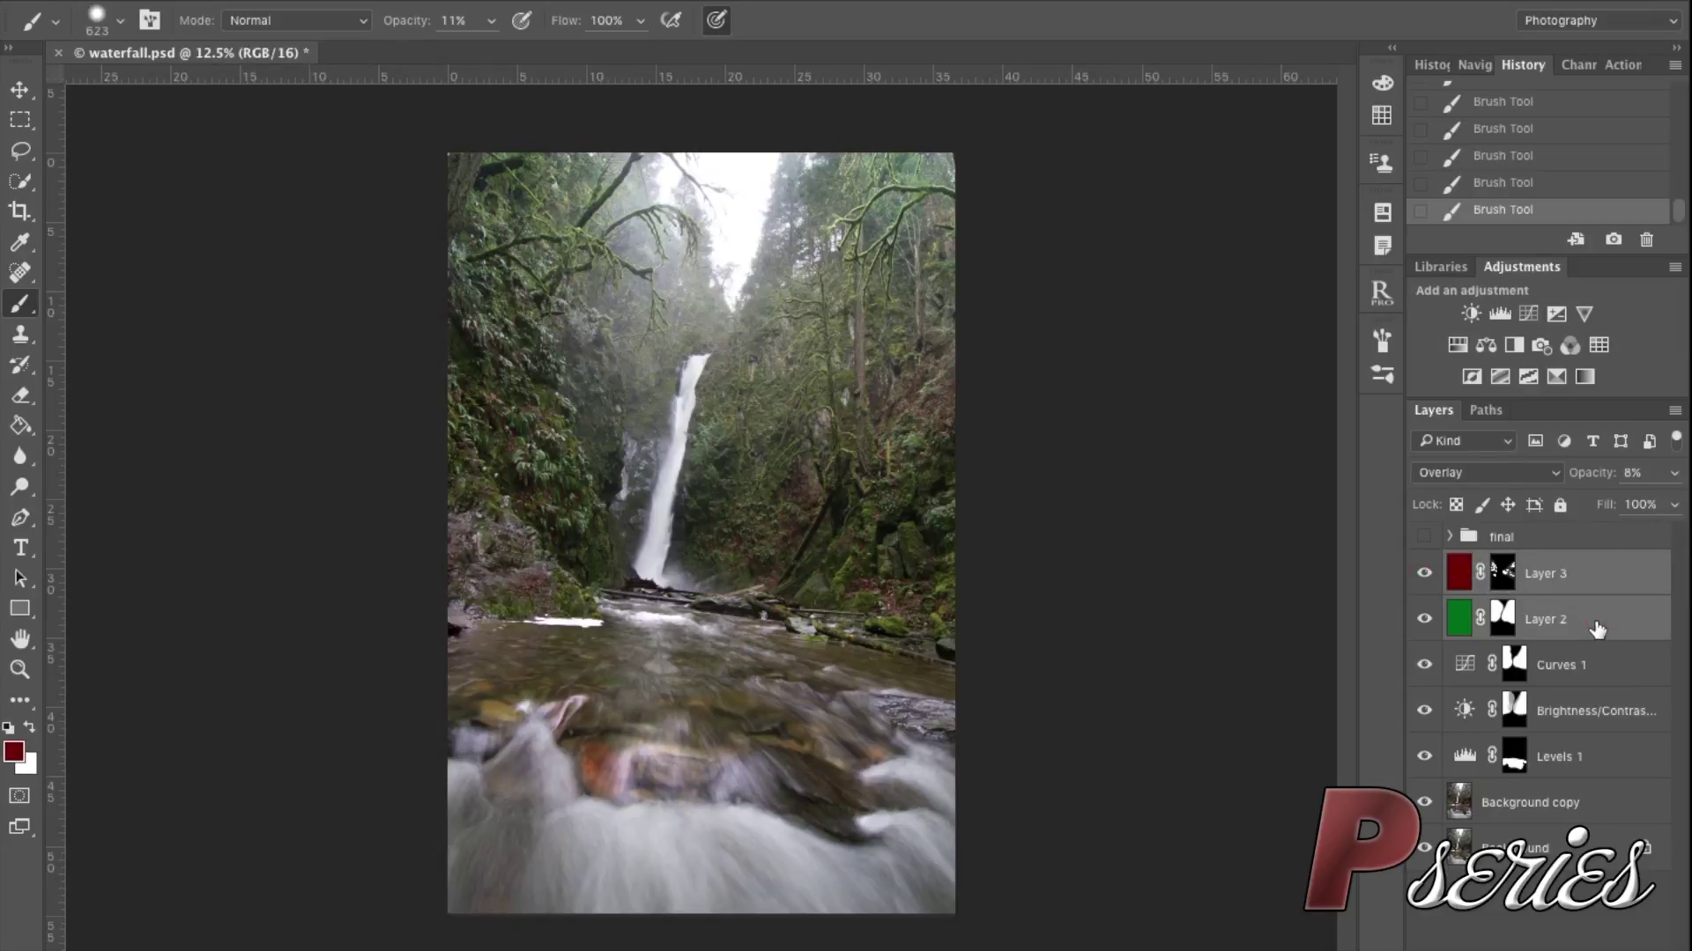
key("ctrl+g")
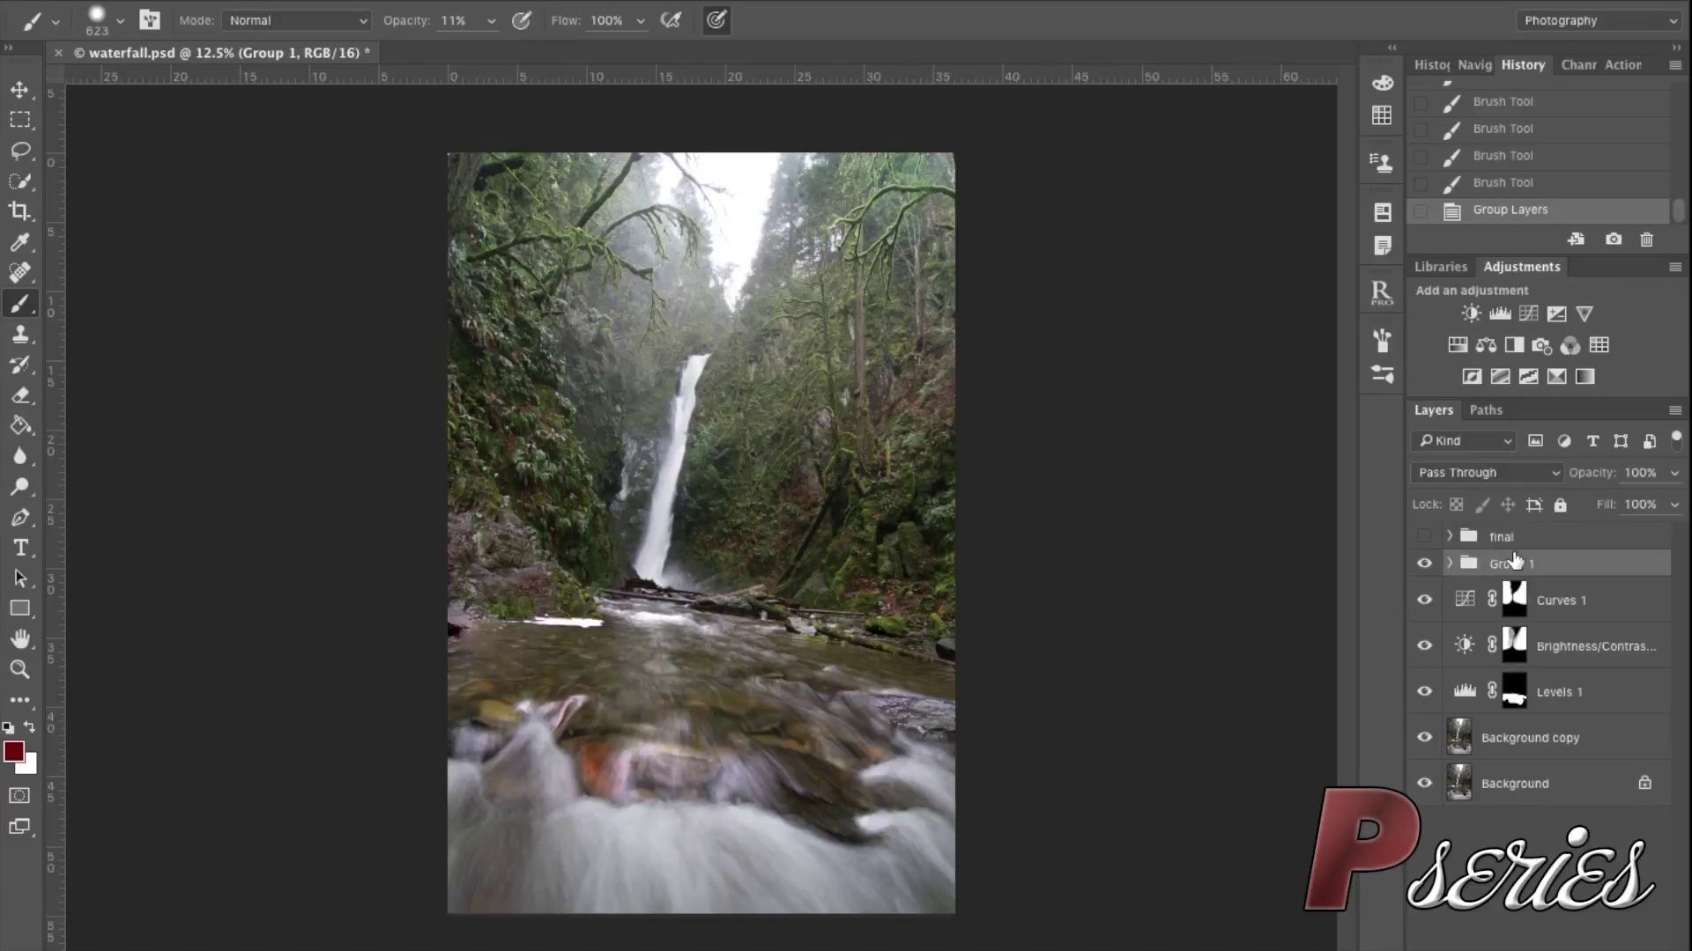
Reset the foreground and background colors to black and white, and stamp all visible layers into a new layer above the group
key("x")
key("d")
key("x")
key("x")
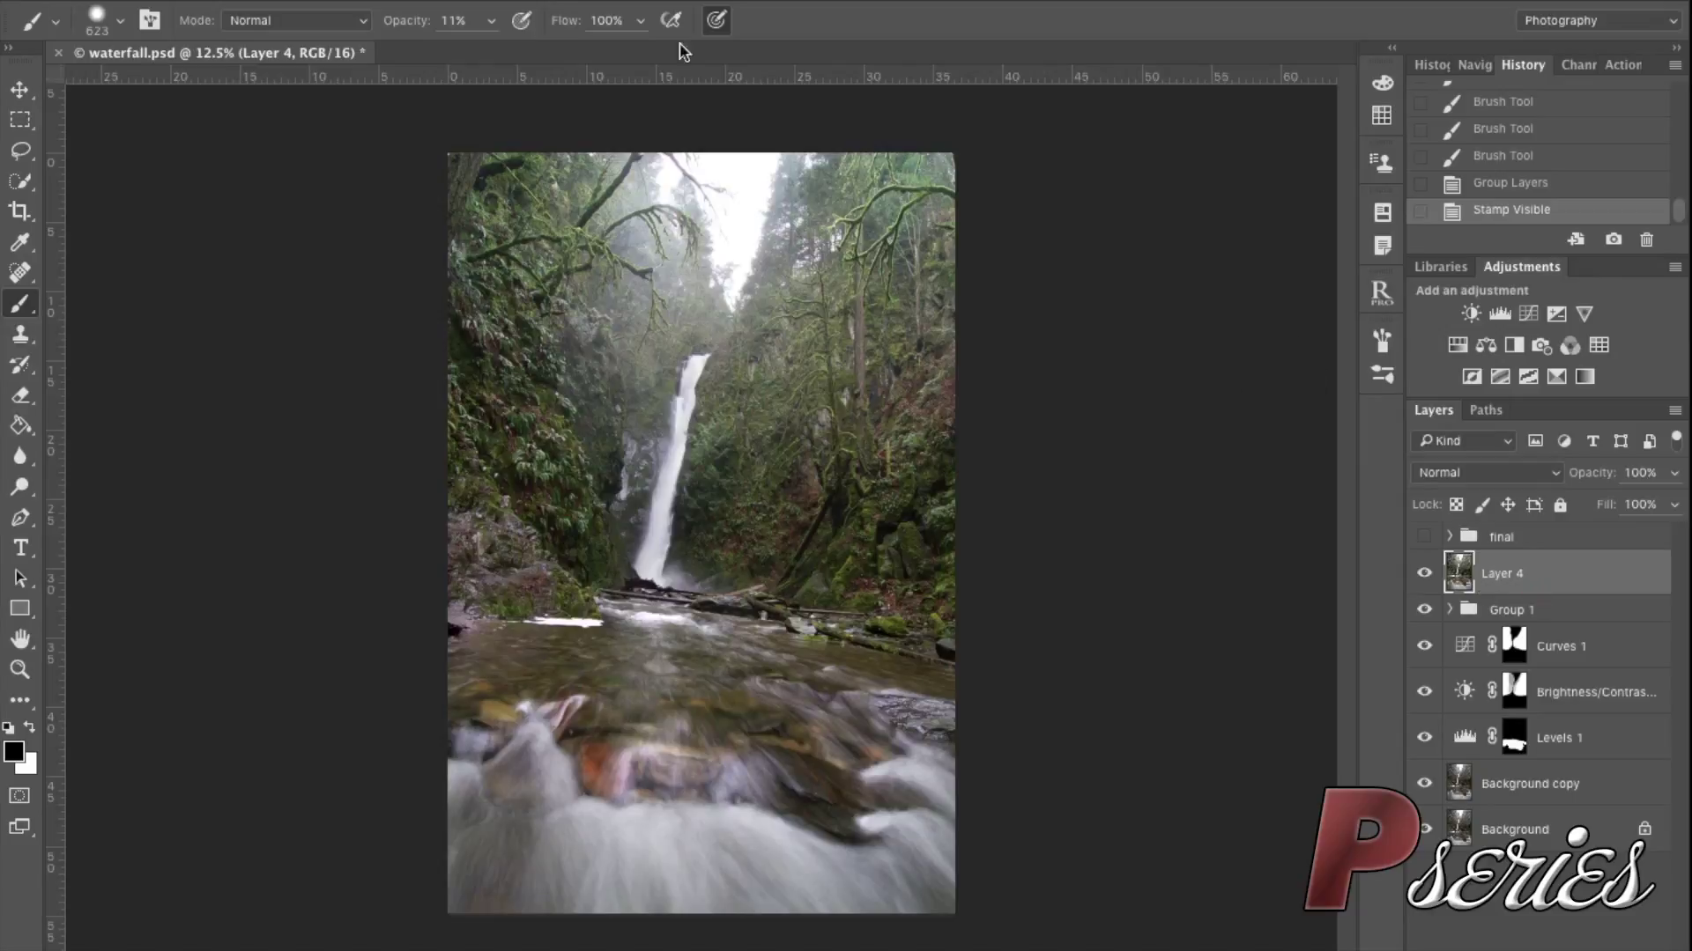
Apply a Gaussian Blur with a 4.7 pixel radius to the stamped Layer 4
left_click(571, 1)
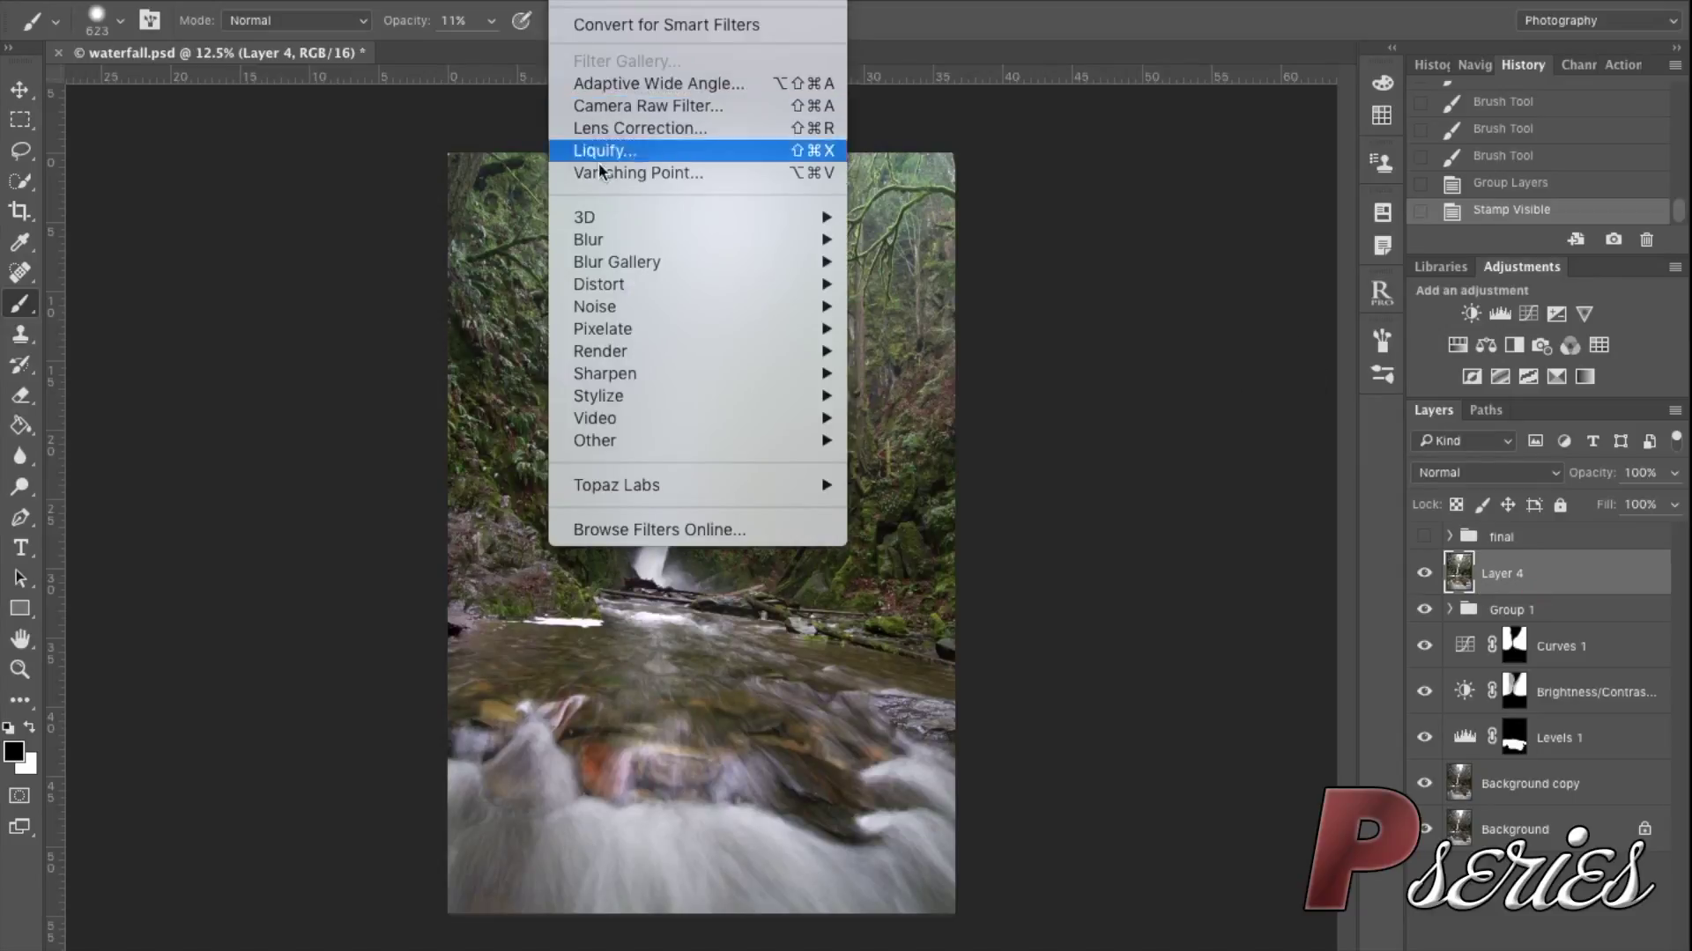
mouse_move(616, 243)
left_click(917, 329)
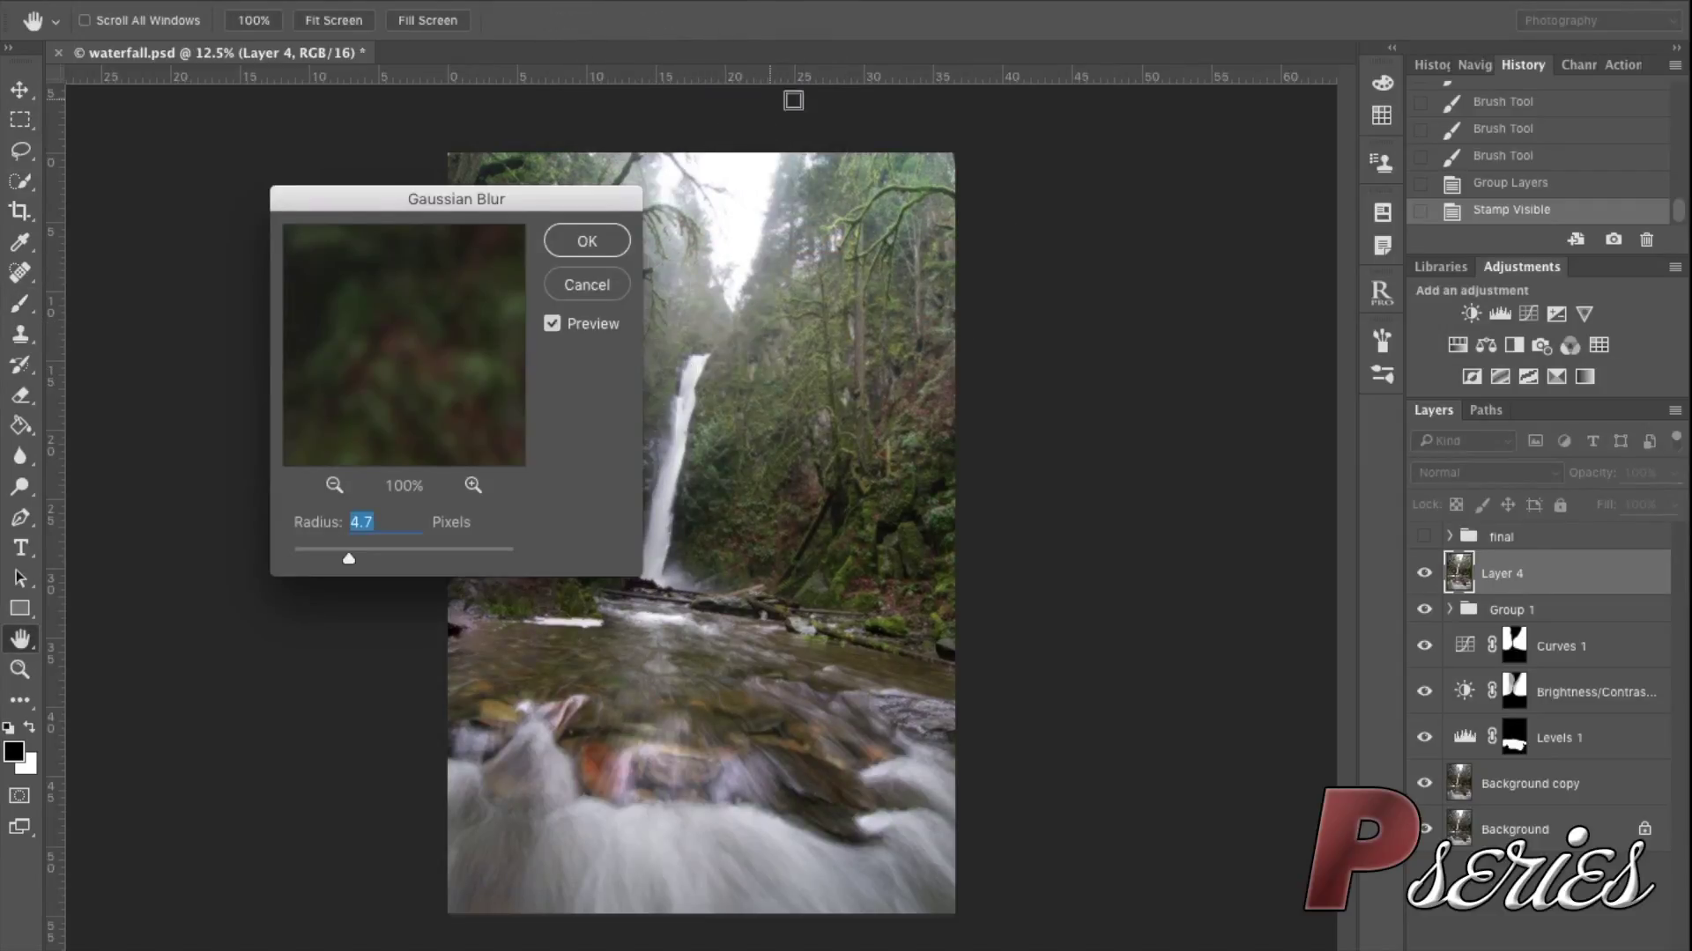
left_click_drag(487, 208, 340, 199)
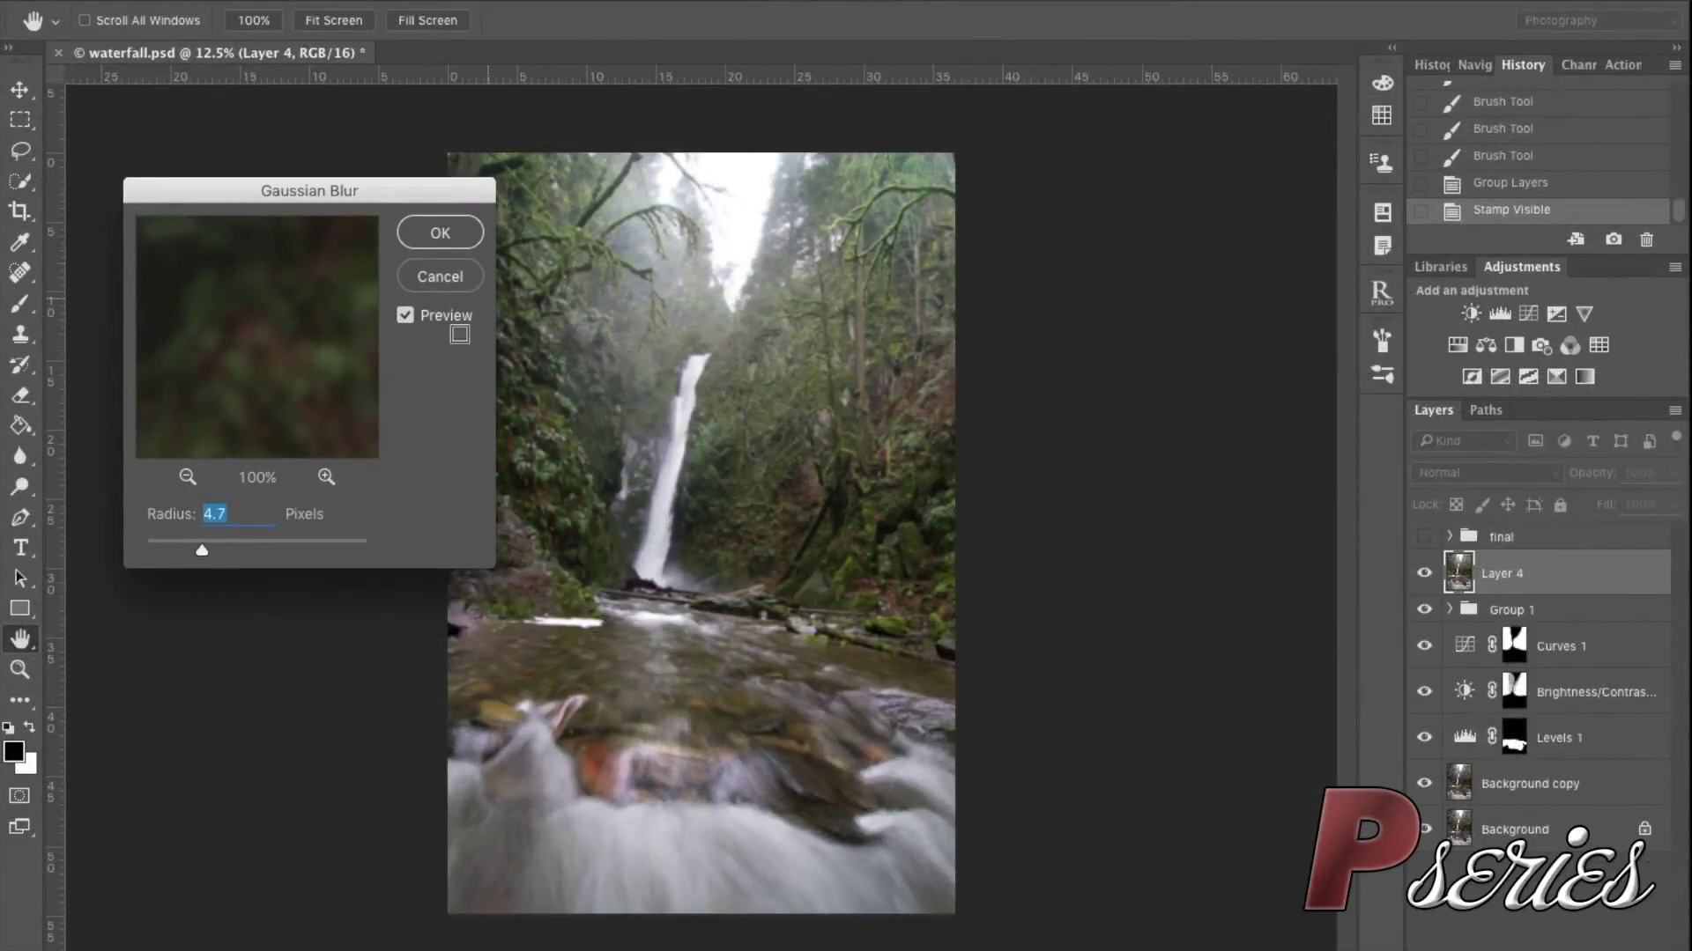
left_click(453, 231)
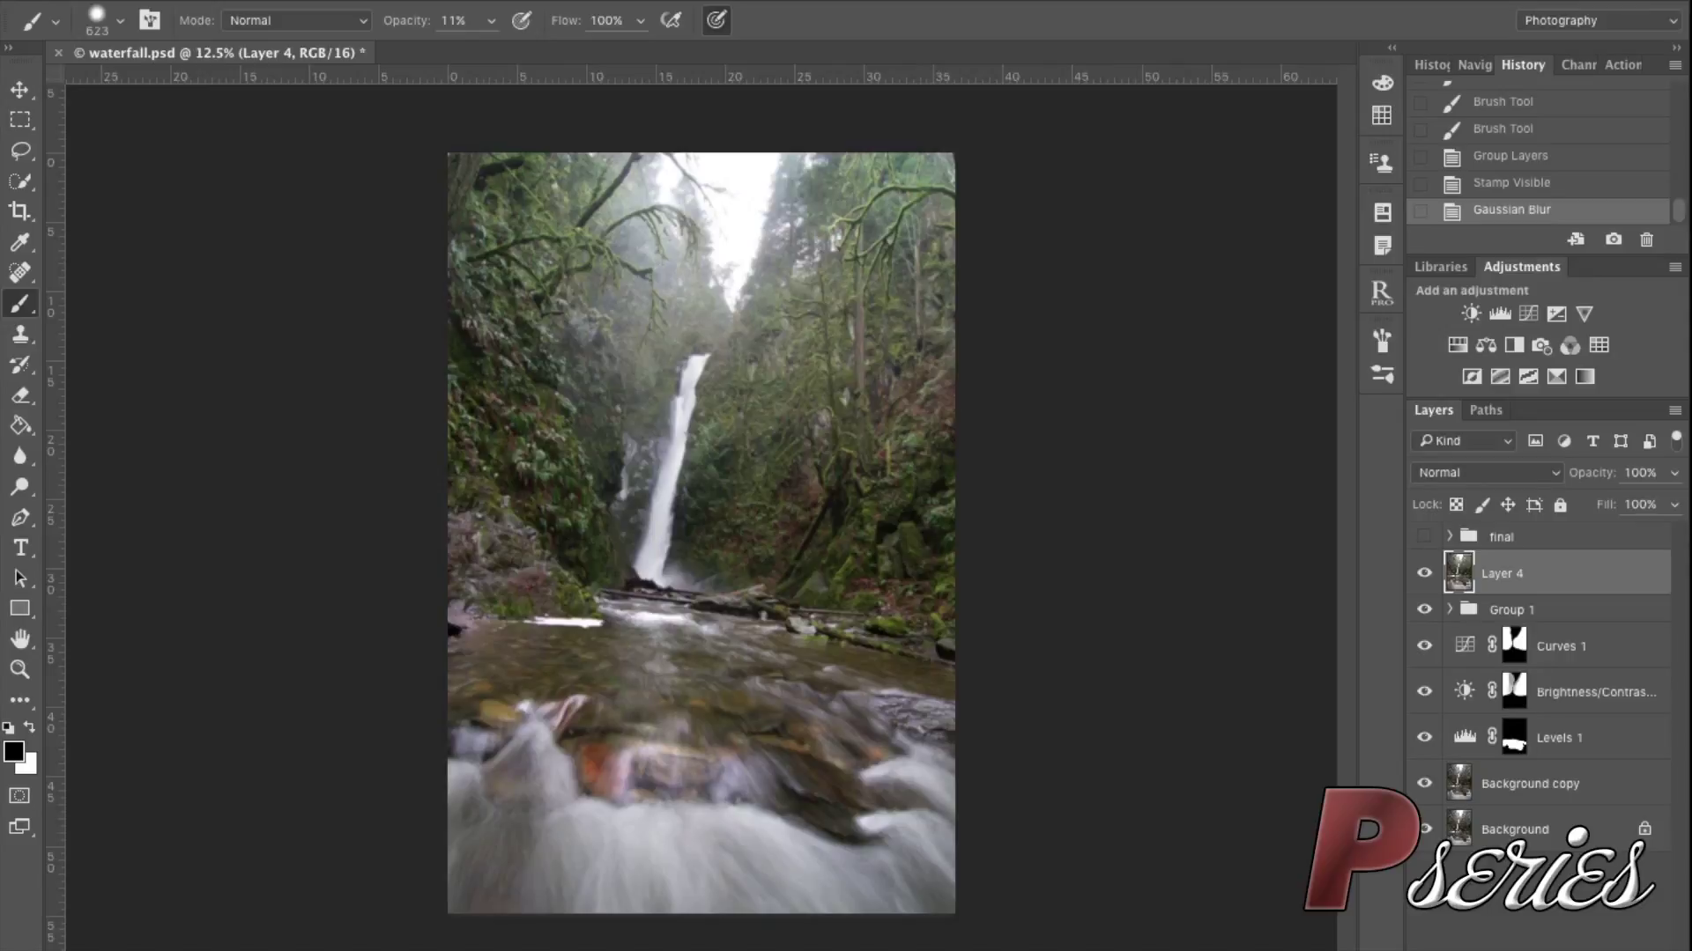
Add a black mask to Layer 4 and brush white at 100% opacity over the sky and distant trees above the waterfall
left_click(1517, 950, "alt")
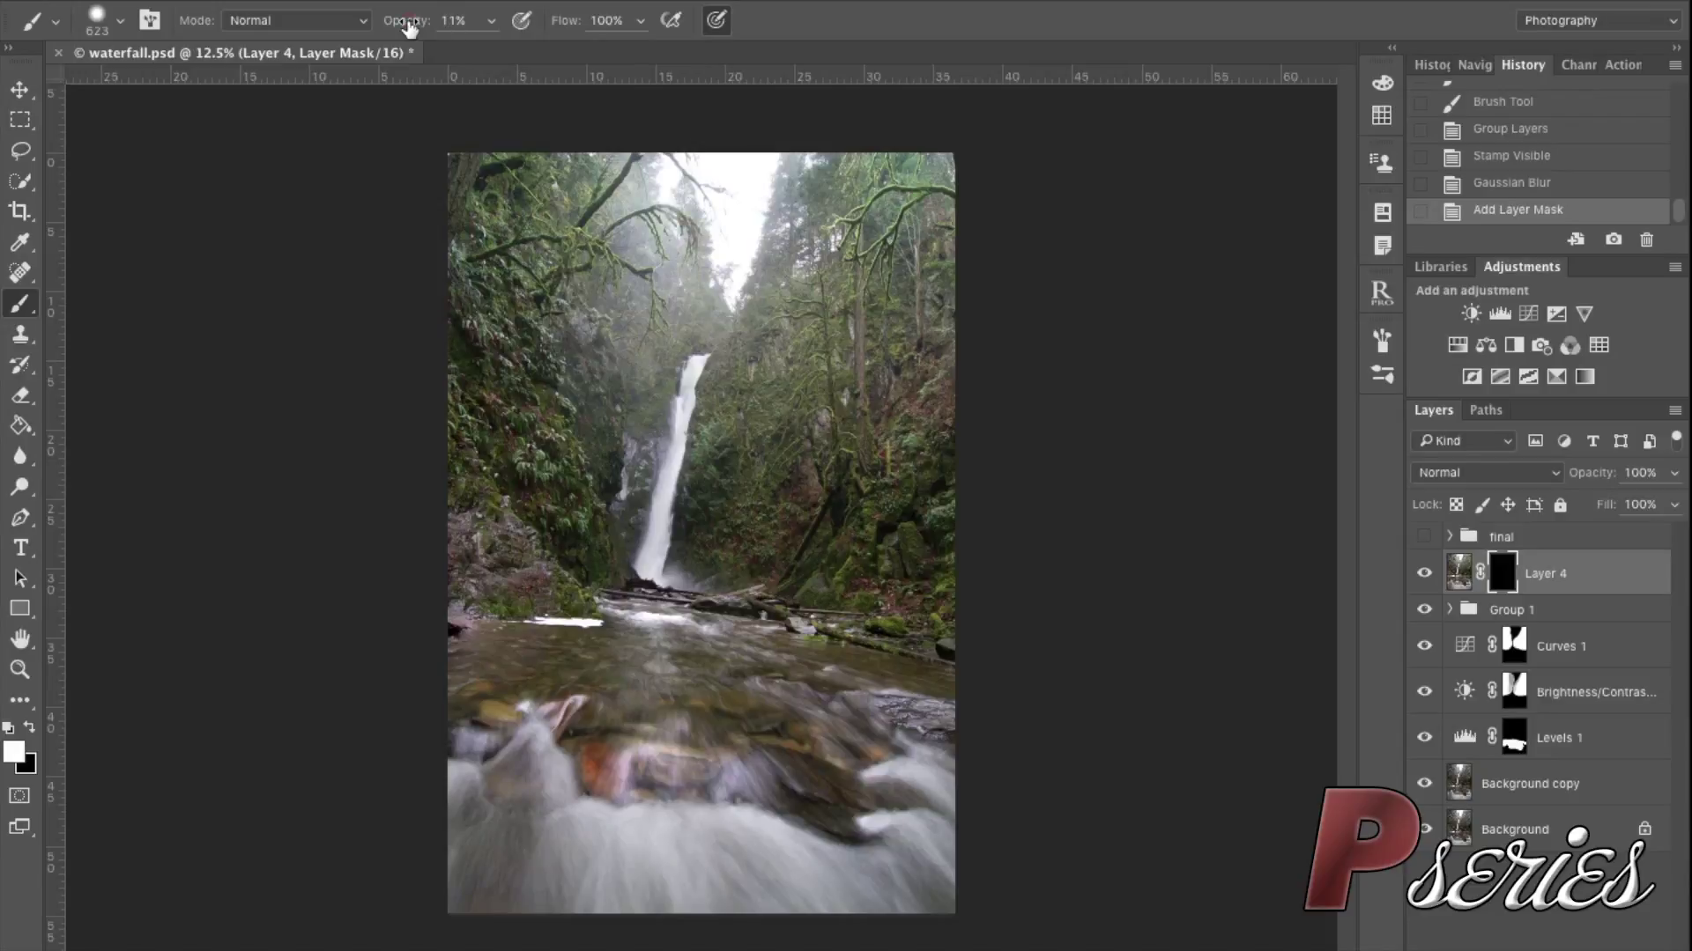
left_click_drag(407, 20, 550, 18)
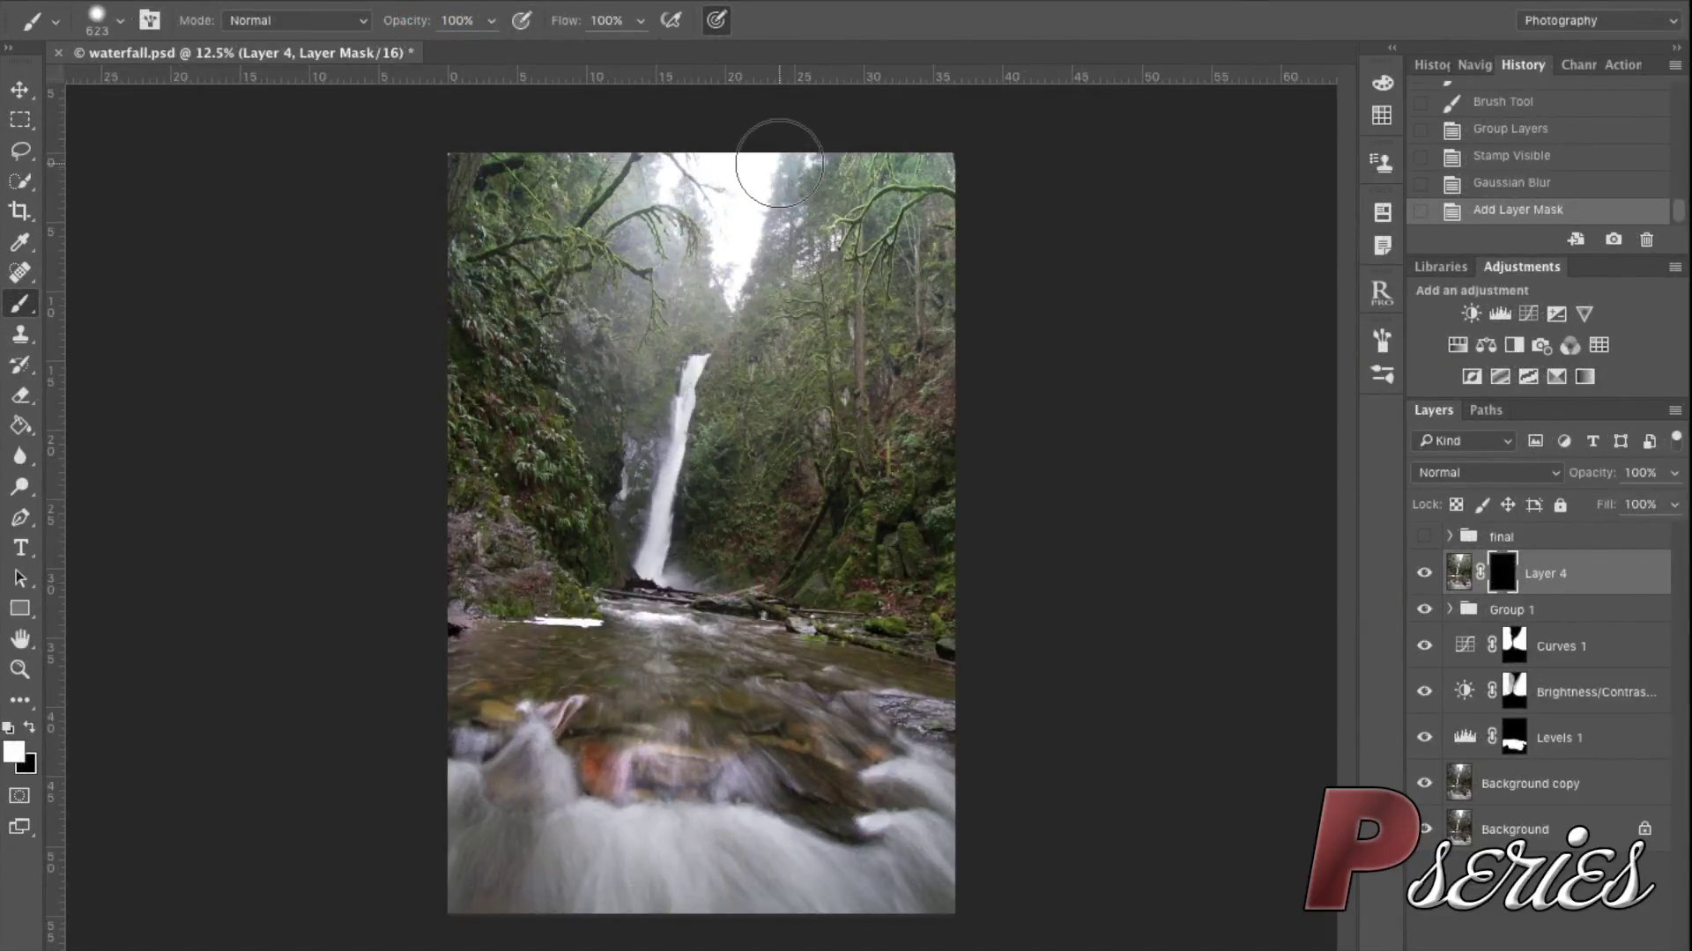
mouse_move(779, 163)
left_mouse_down()
mouse_move(745, 268)
mouse_move(734, 236)
mouse_move(710, 240)
left_mouse_up()
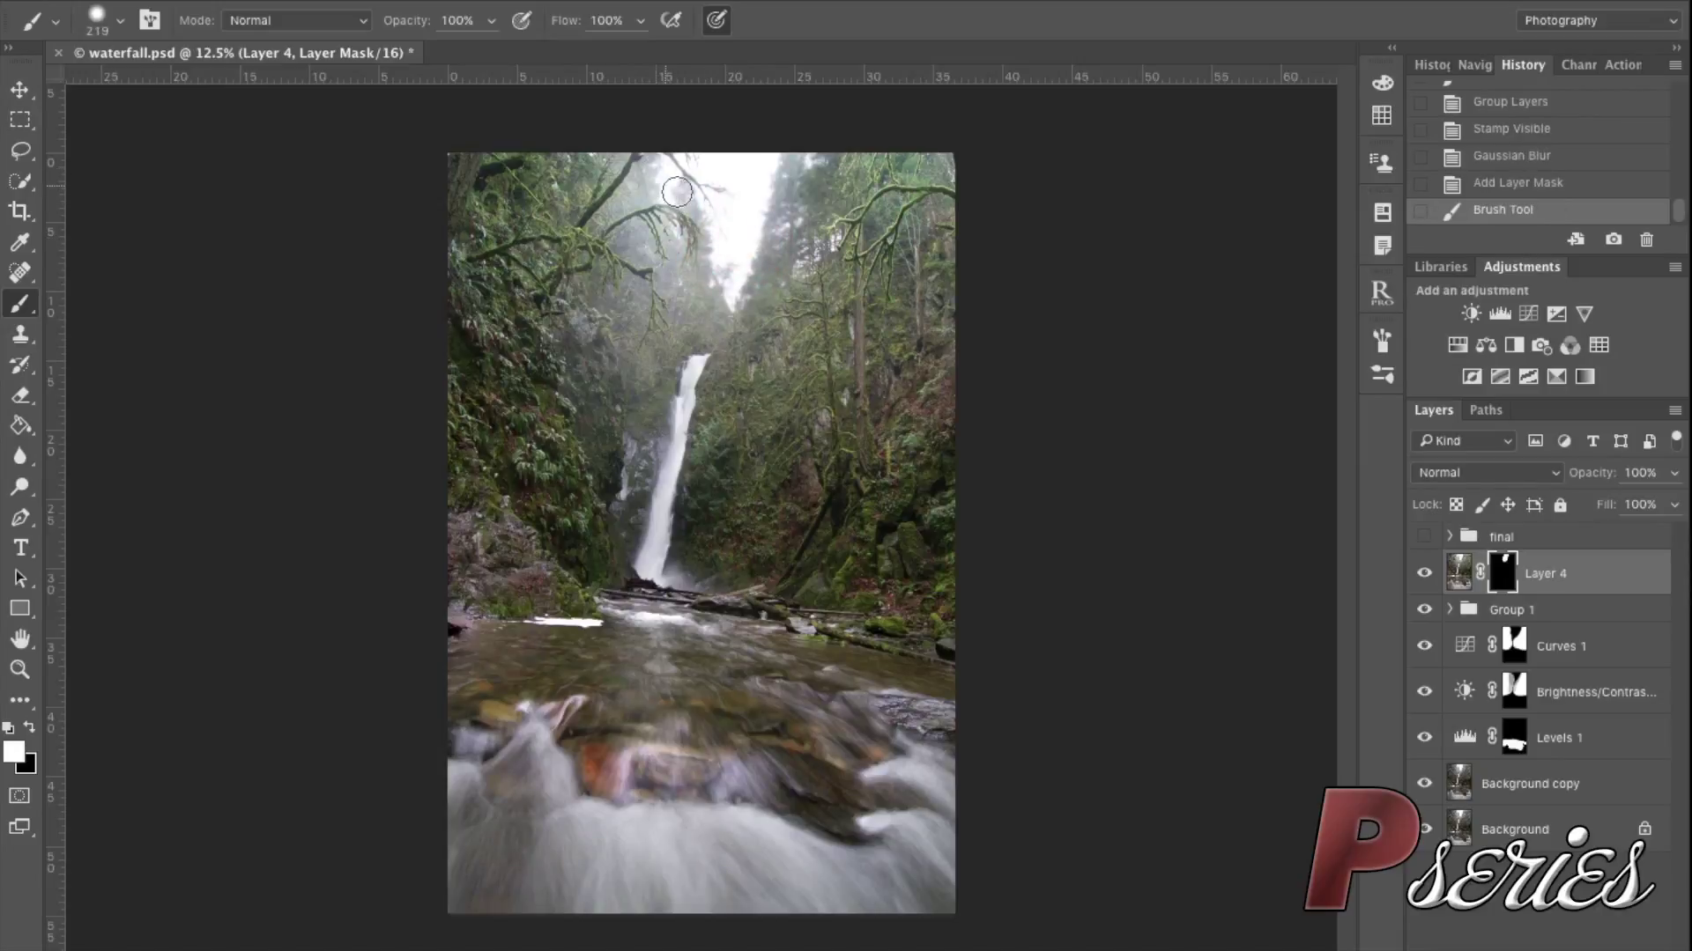
left_click_drag(683, 196, 663, 246)
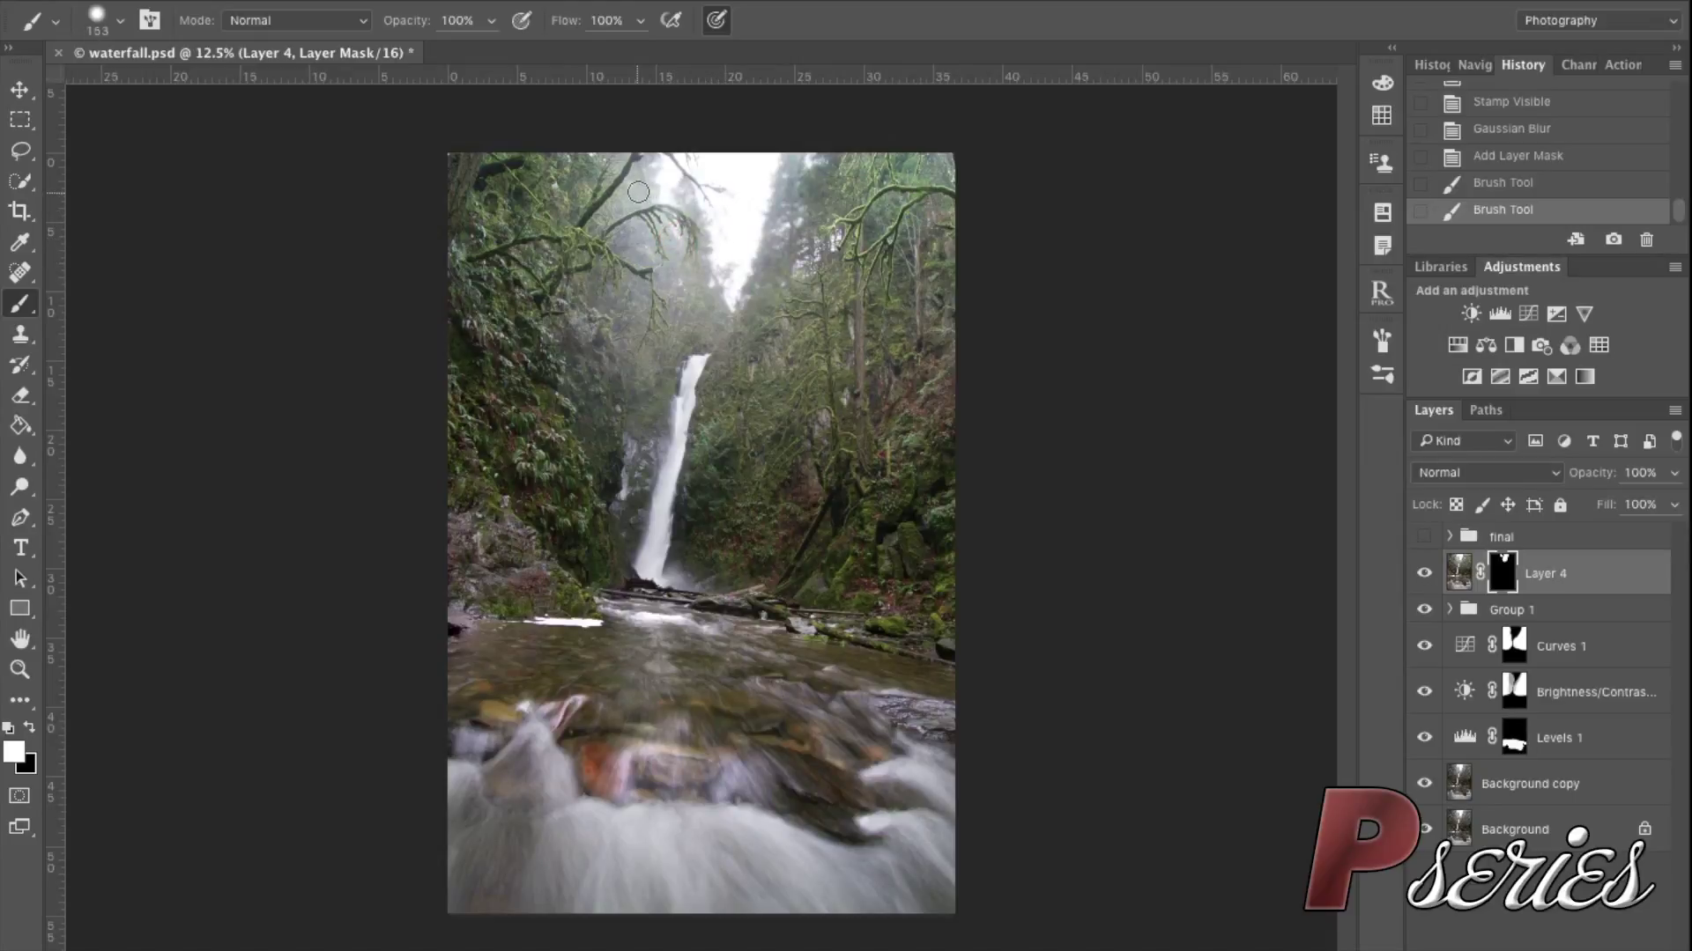
mouse_move(666, 180)
left_mouse_down()
mouse_move(692, 208)
mouse_move(756, 209)
left_mouse_up()
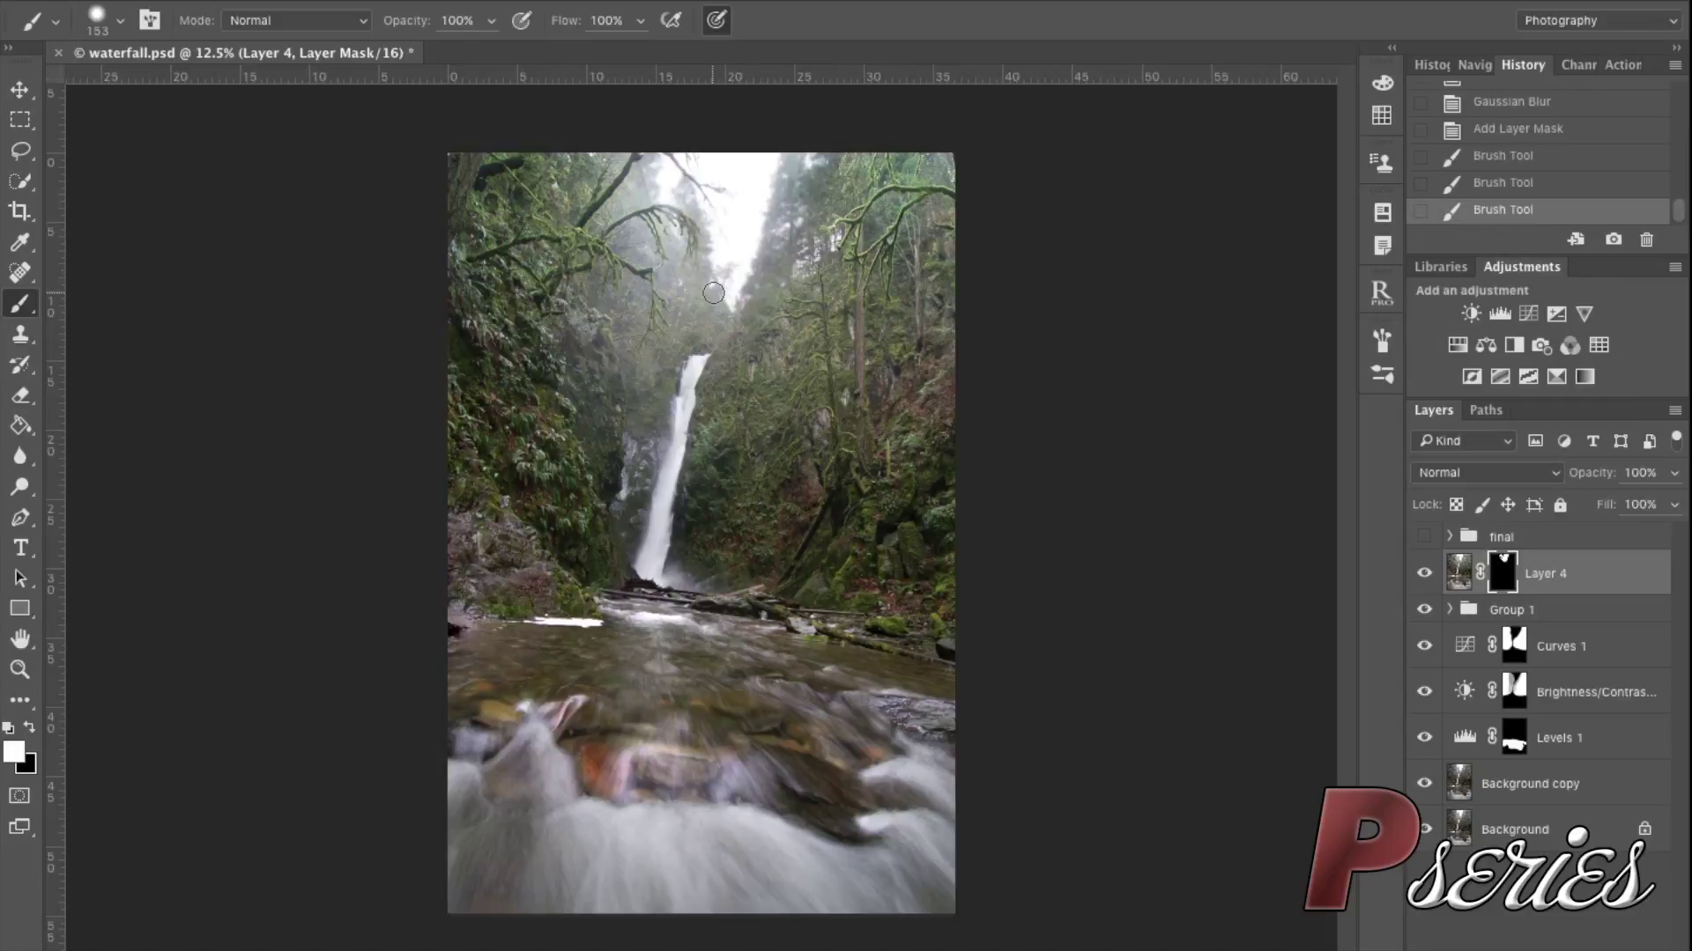
Brush black with a 41 px brush on Layer 4's mask along the mossy branch overhanging the sky to remove its blur
key("ctrl+plus")
key("ctrl+plus")
key("ctrl+plus")
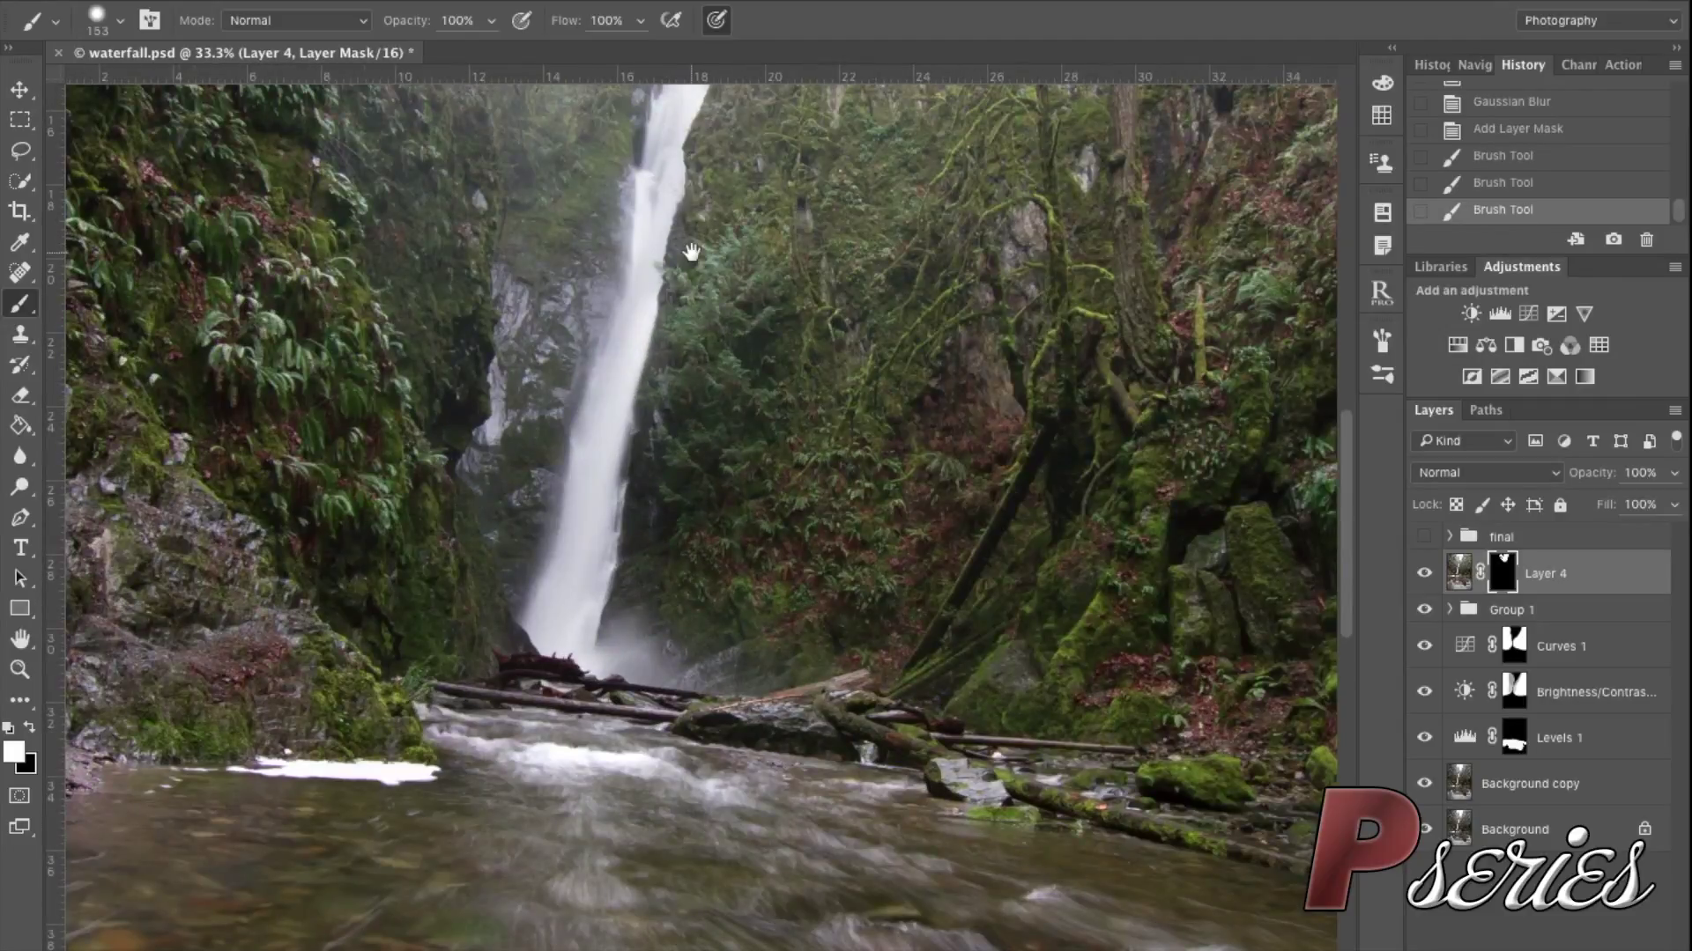
left_click_drag(704, 793, 695, 912)
mouse_move(676, 393)
left_mouse_down()
mouse_move(707, 903)
mouse_move(790, 319)
left_mouse_up()
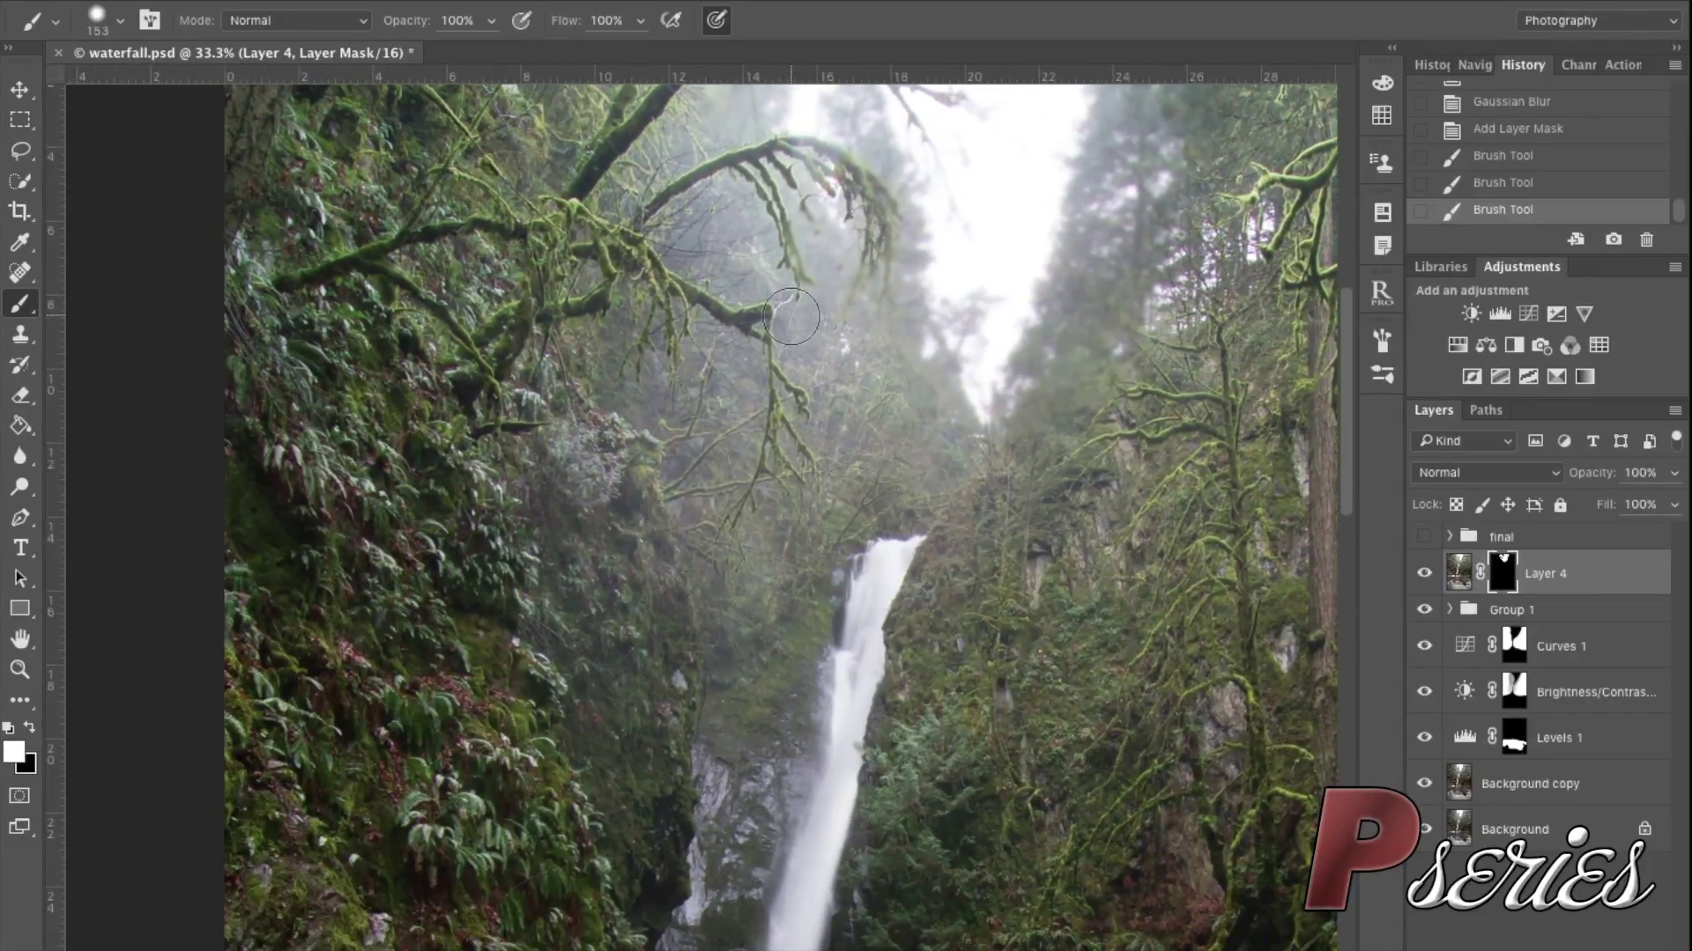
mouse_move(840, 173)
left_mouse_down()
mouse_move(812, 172)
mouse_move(806, 128)
left_mouse_up()
key("x")
left_click(816, 178)
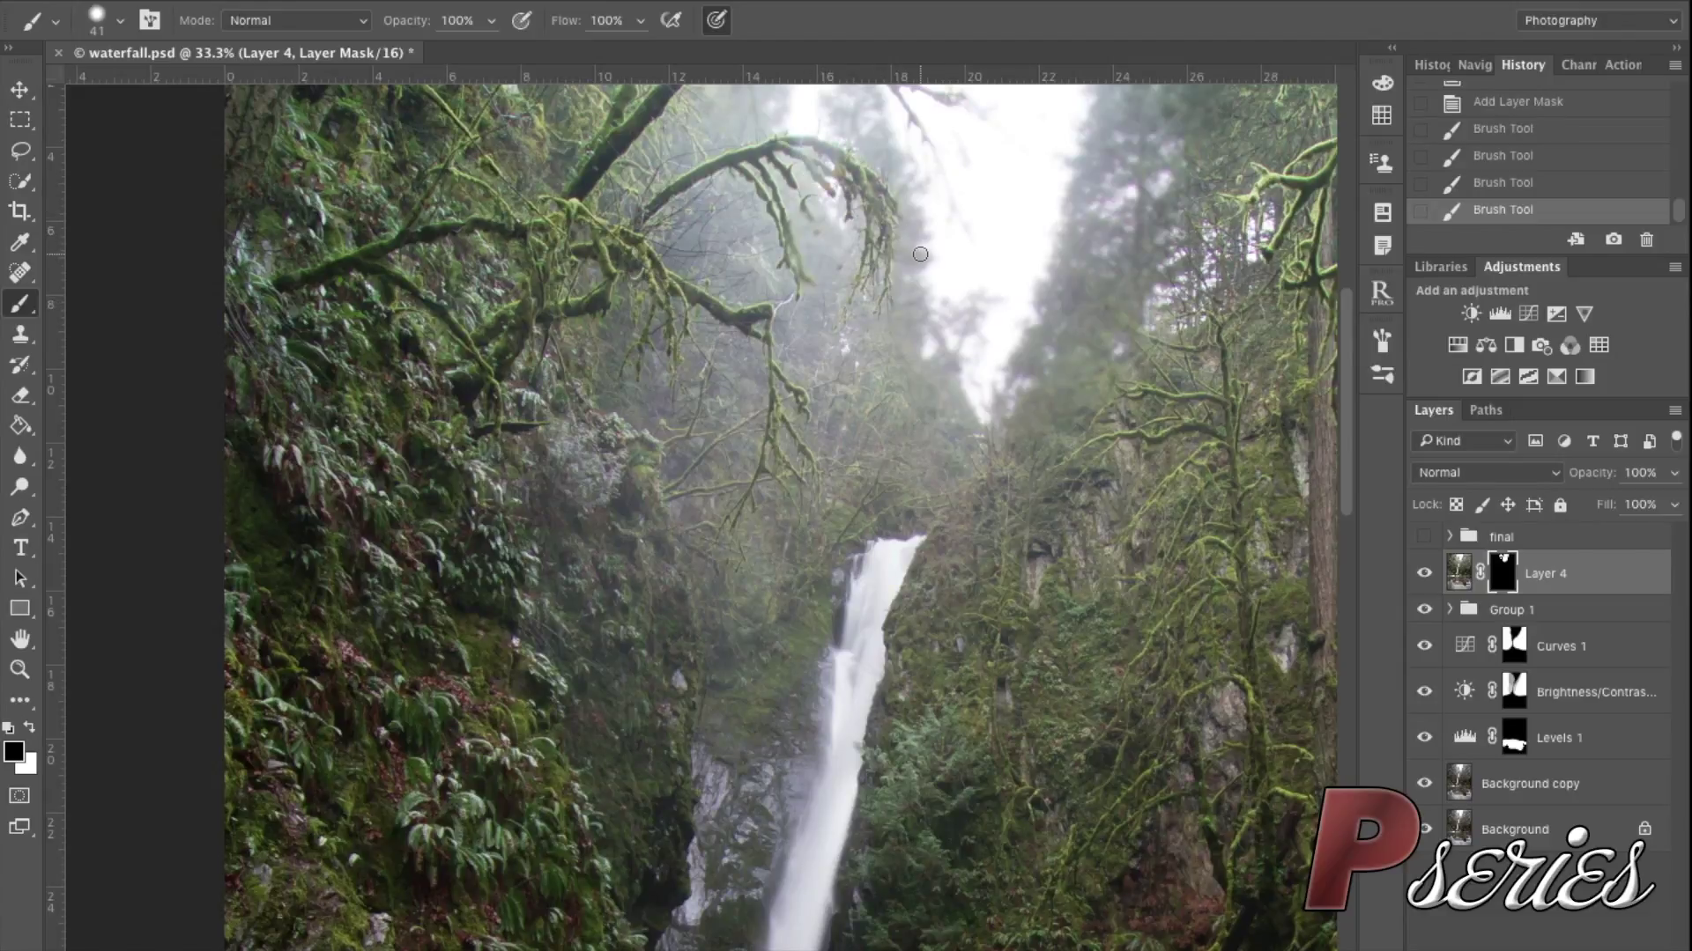
Toggle Layer 4's visibility to compare the whole photo with and without the background blur
key("ctrl+minus")
key("ctrl+minus")
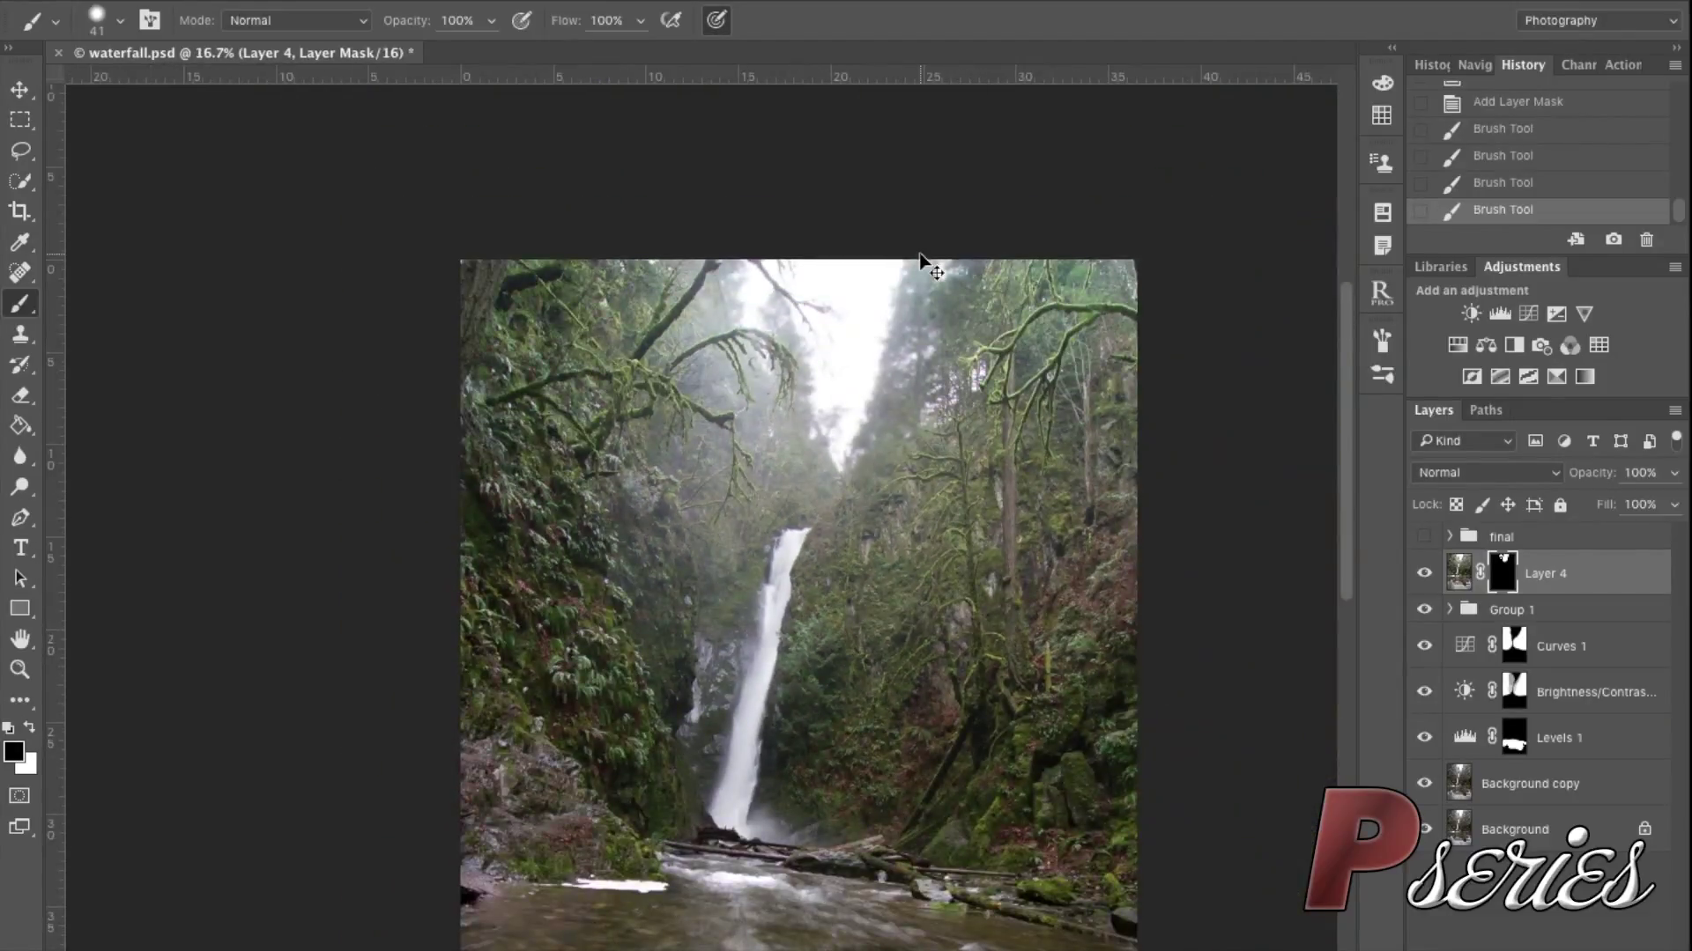
key("ctrl+minus")
left_click(1425, 574)
left_click(1425, 574)
left_click(1425, 574)
left_click(1424, 575)
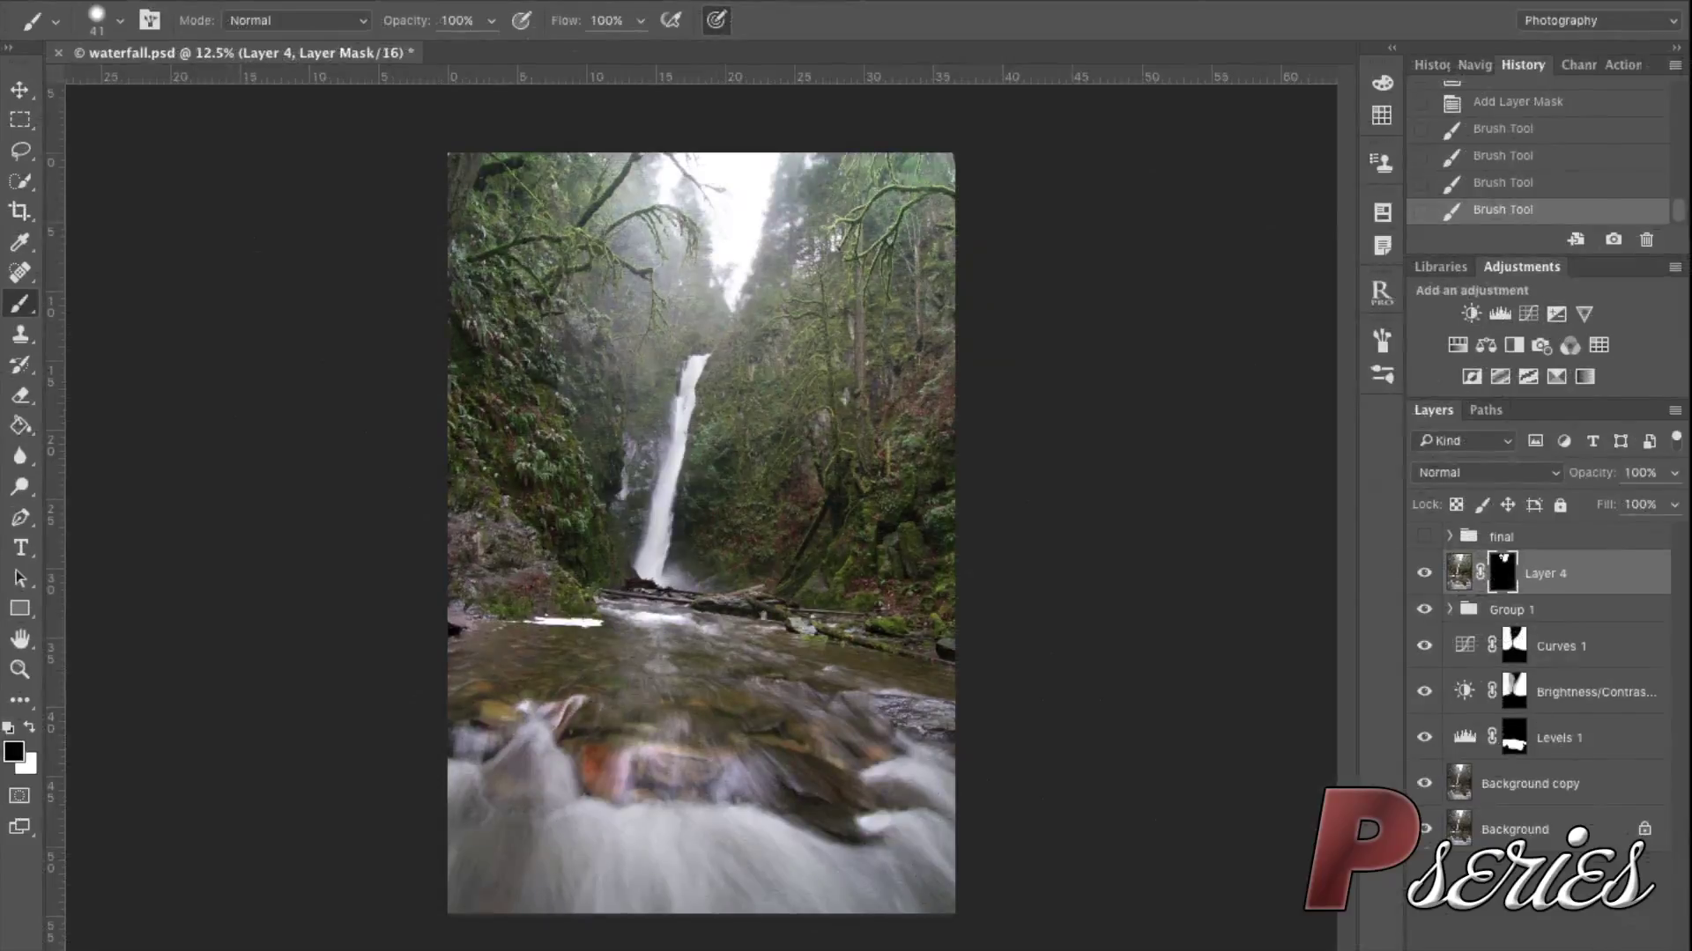
Create a new layer and paint white over the sky above the waterfall with a soft 1379 px brush
key("super+shift+alt+n")
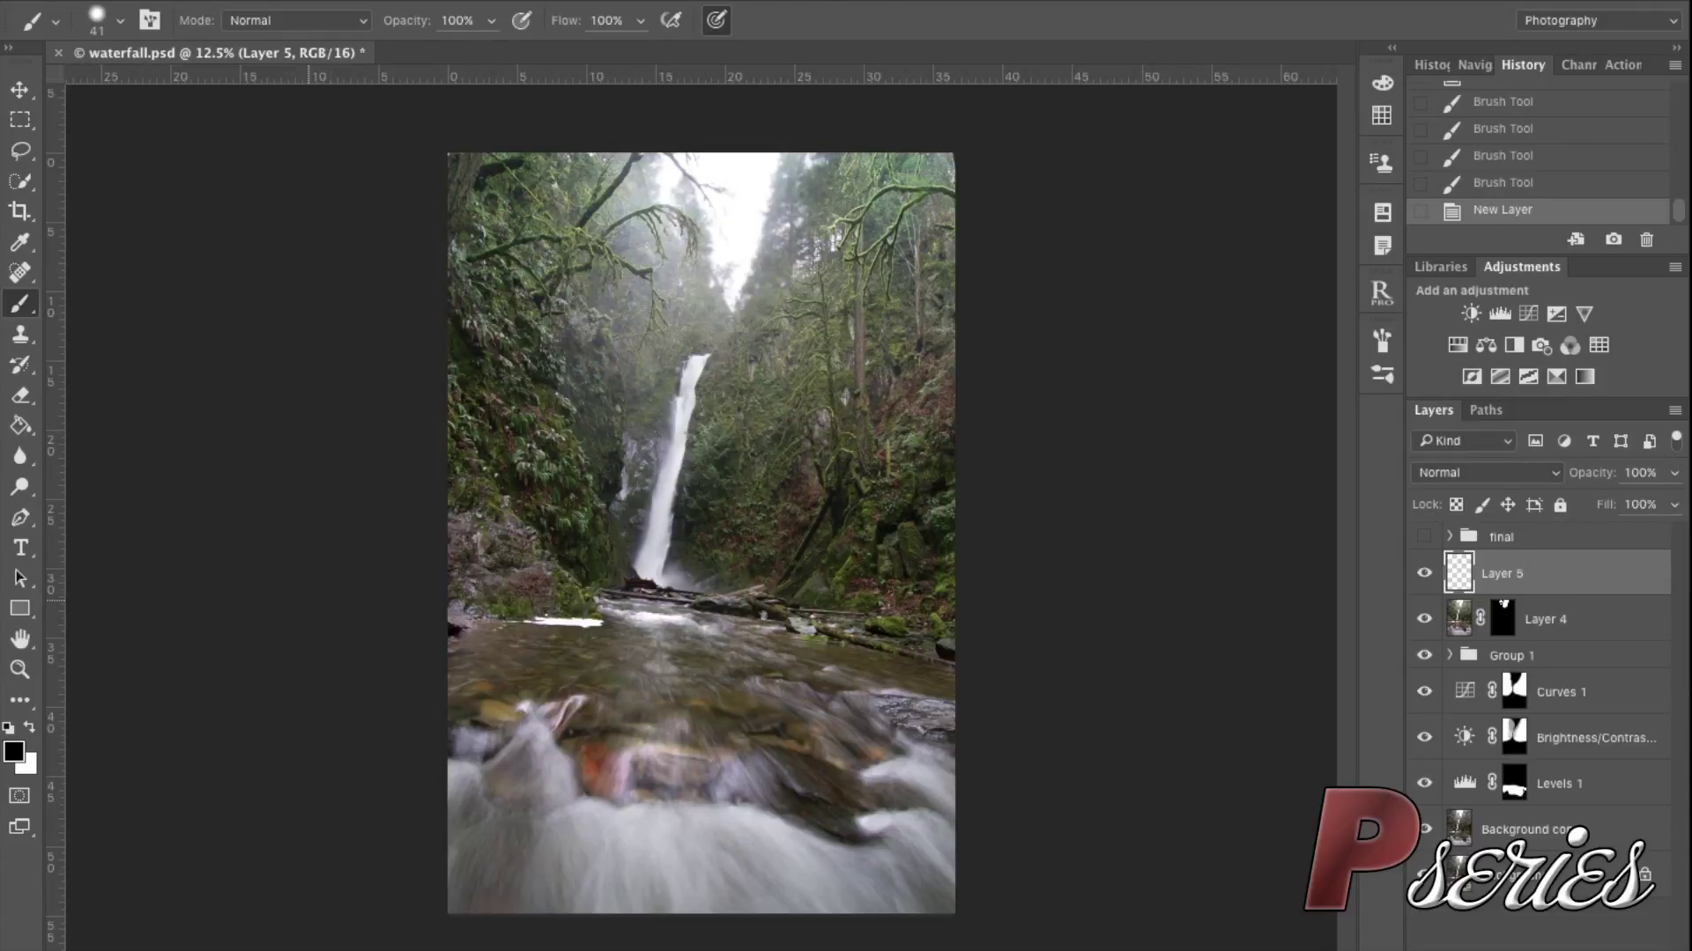
key("x")
left_click_drag(608, 486, 674, 487)
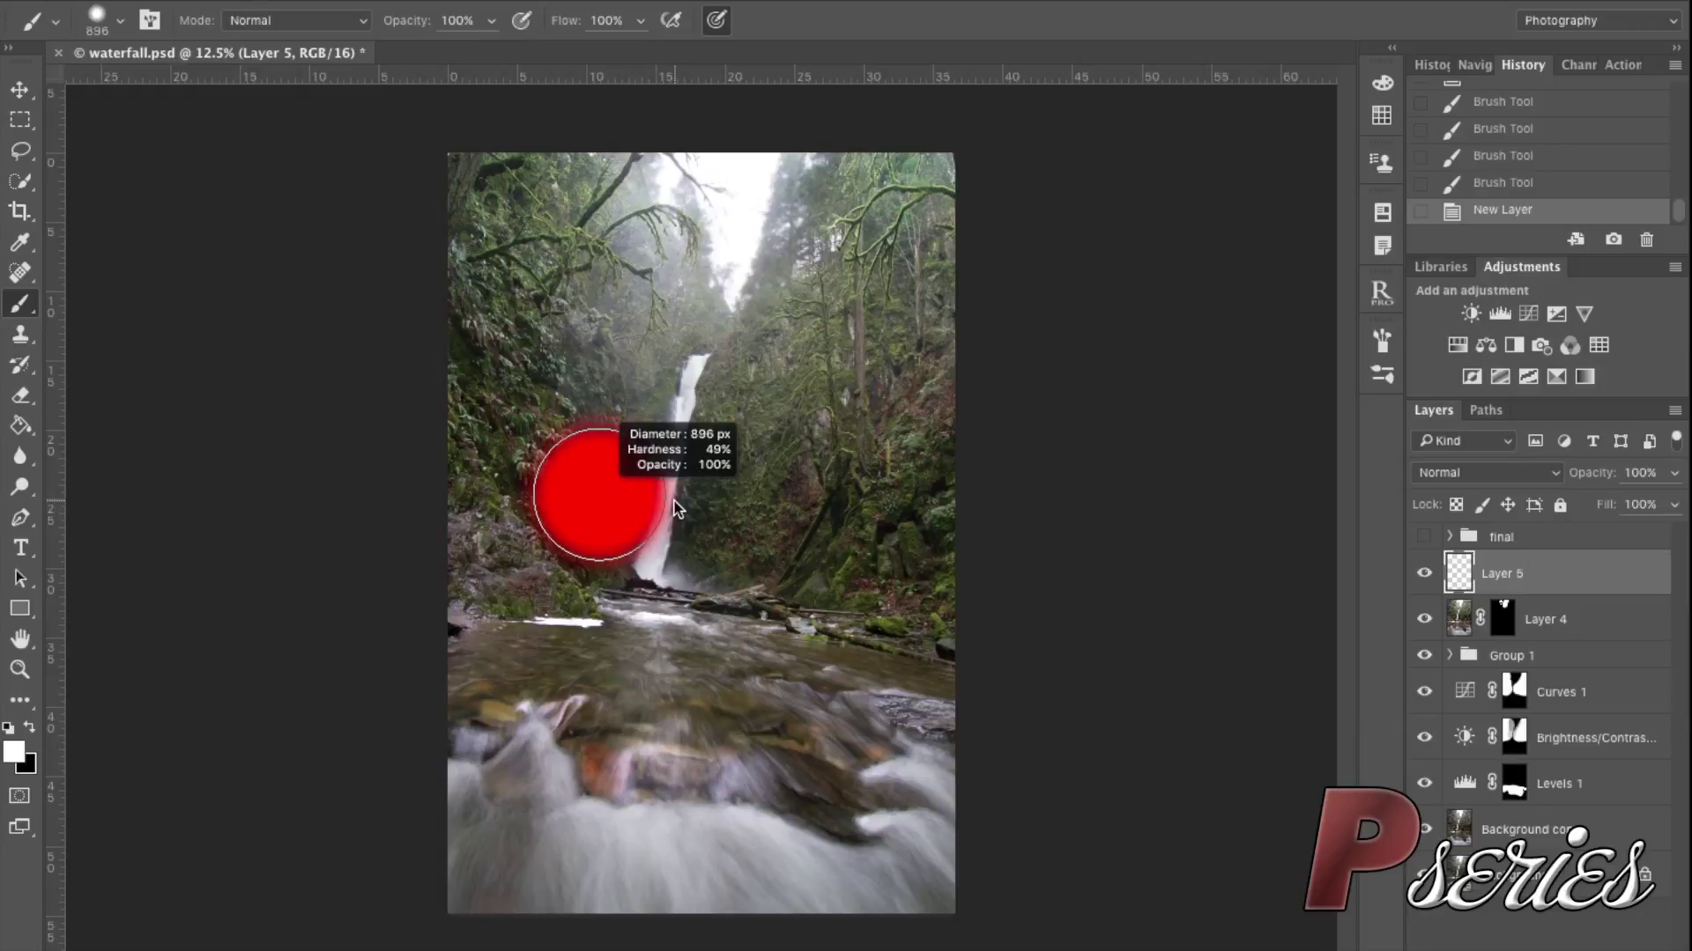
mouse_move(713, 231)
left_mouse_down()
mouse_move(769, 231)
mouse_move(755, 101)
left_mouse_up()
mouse_move(731, 186)
left_mouse_down()
mouse_move(676, 191)
mouse_move(732, 214)
mouse_move(698, 272)
left_mouse_up()
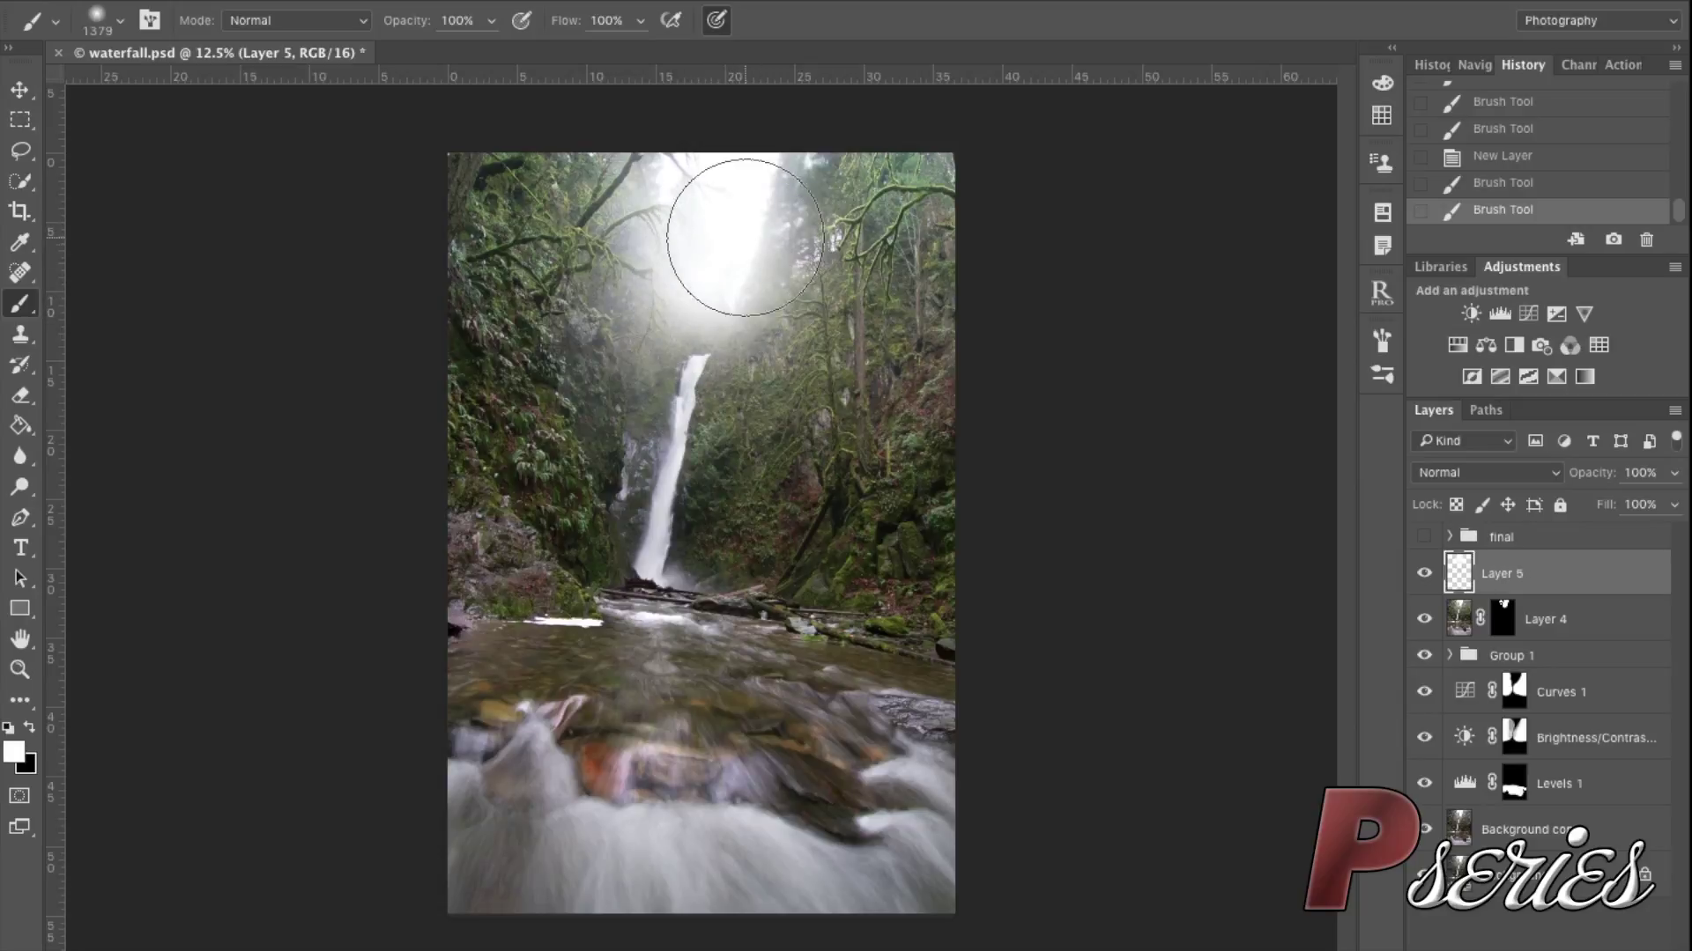
left_click_drag(738, 244, 681, 281)
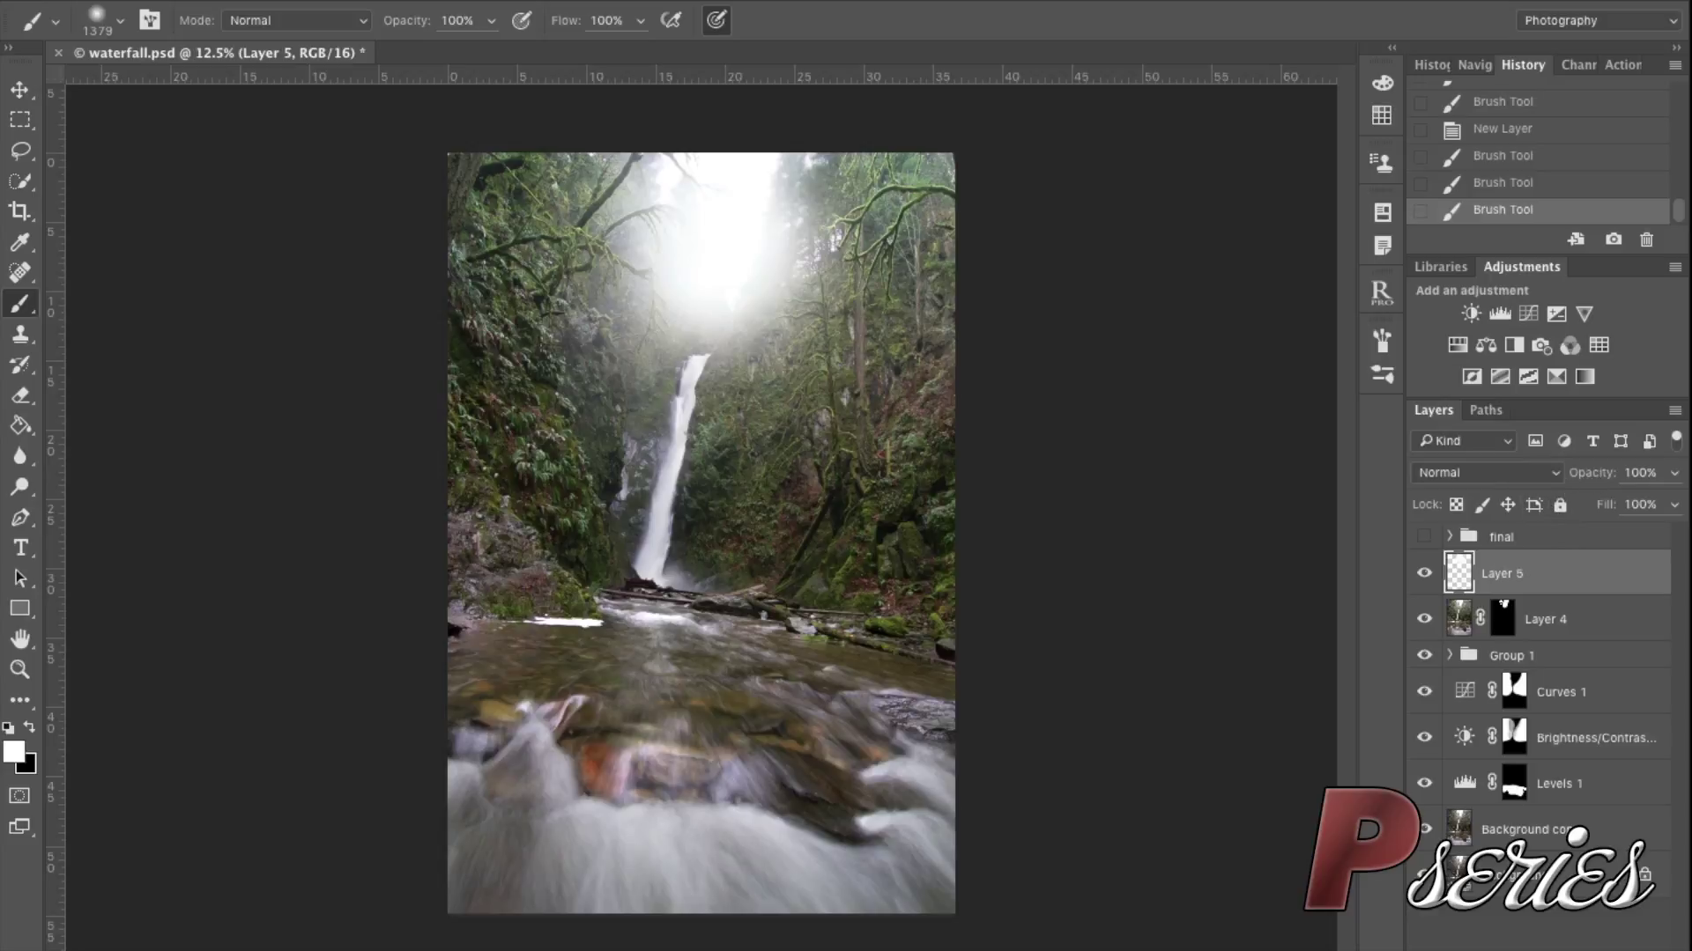
Soften the white glow on Layer 5 with a Gaussian Blur and blend it in Screen mode at 37% opacity
left_click(570, 0)
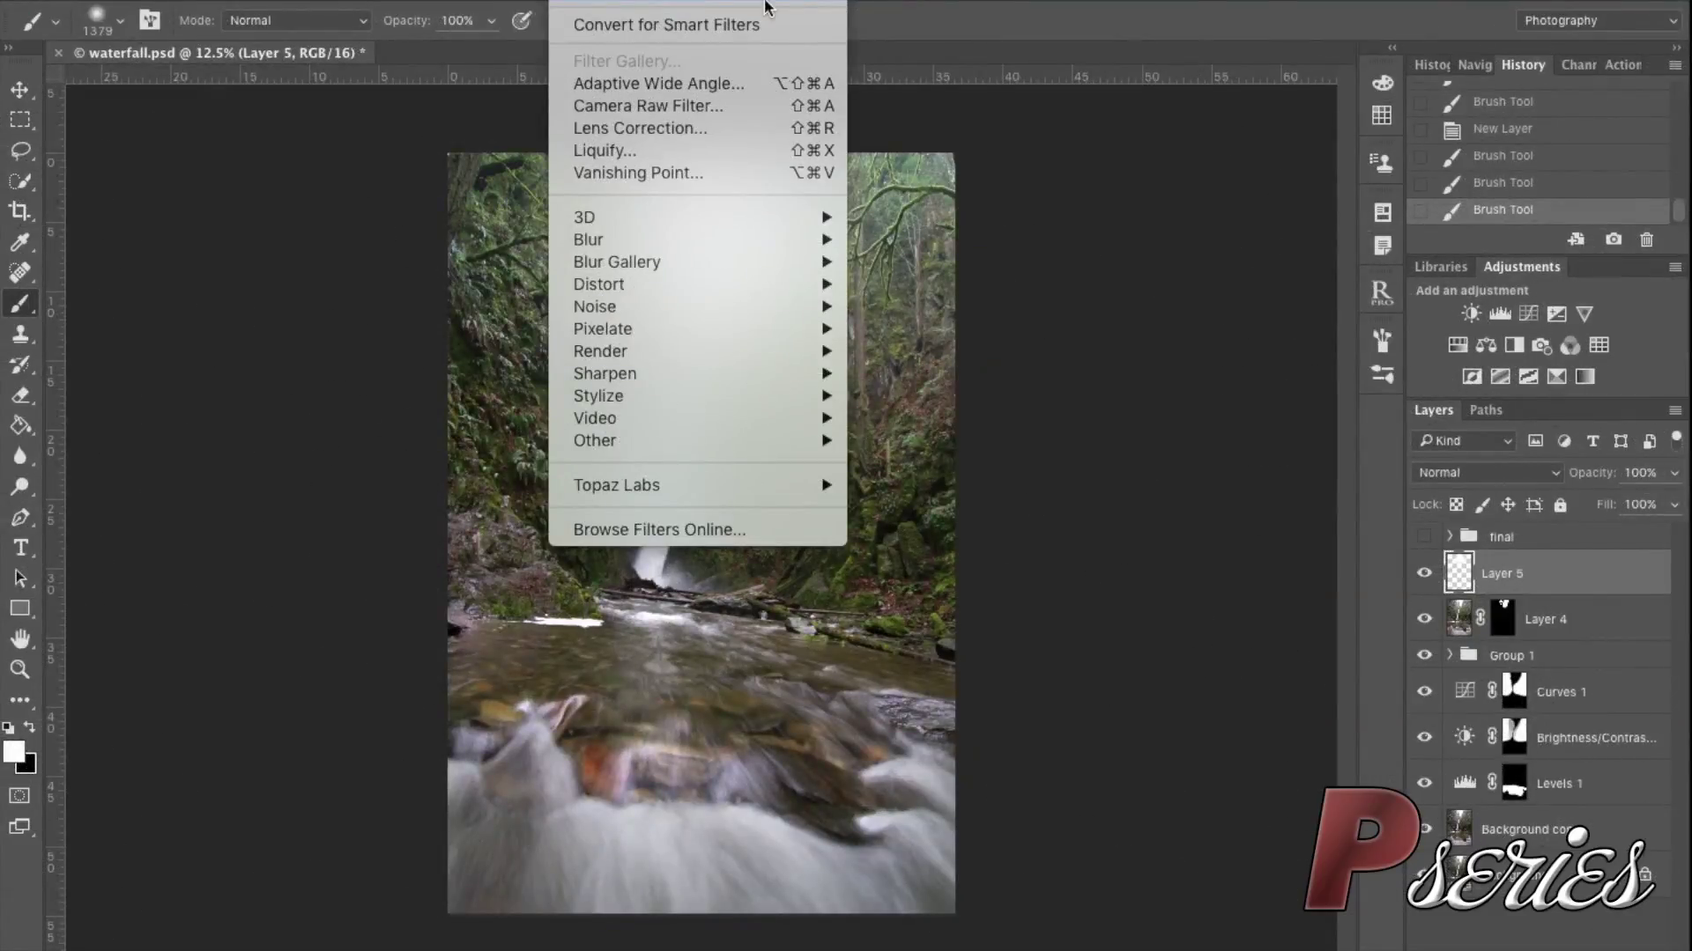
left_click(798, 2)
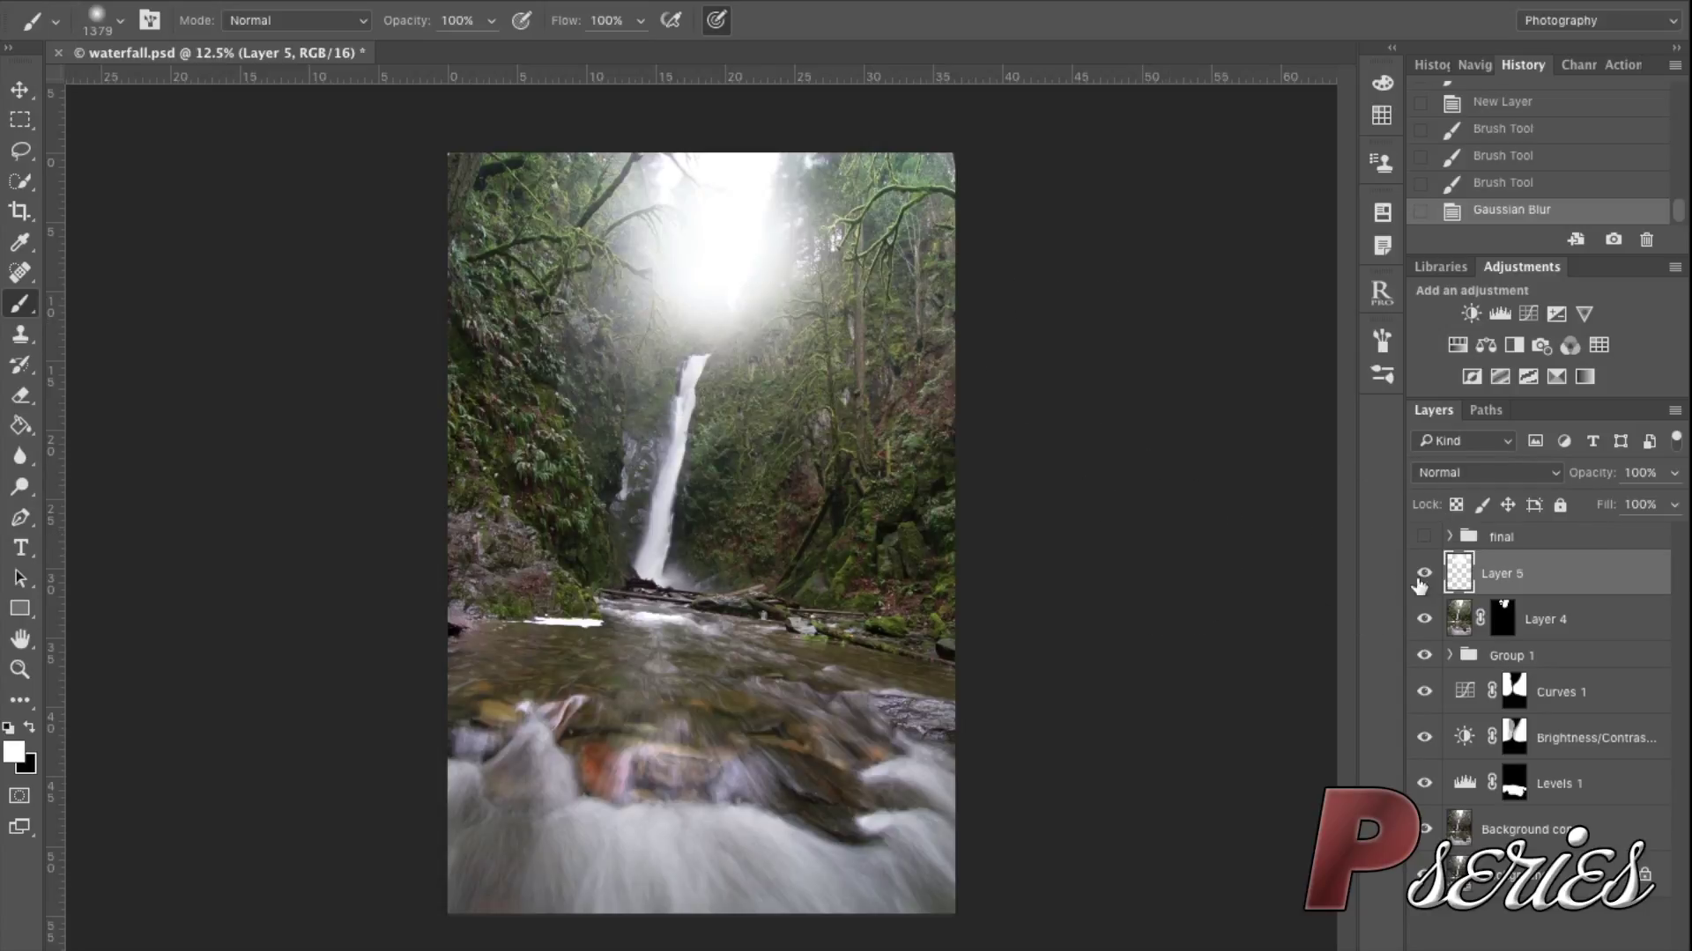
left_click_drag(1599, 472, 1456, 527)
left_click(1491, 472)
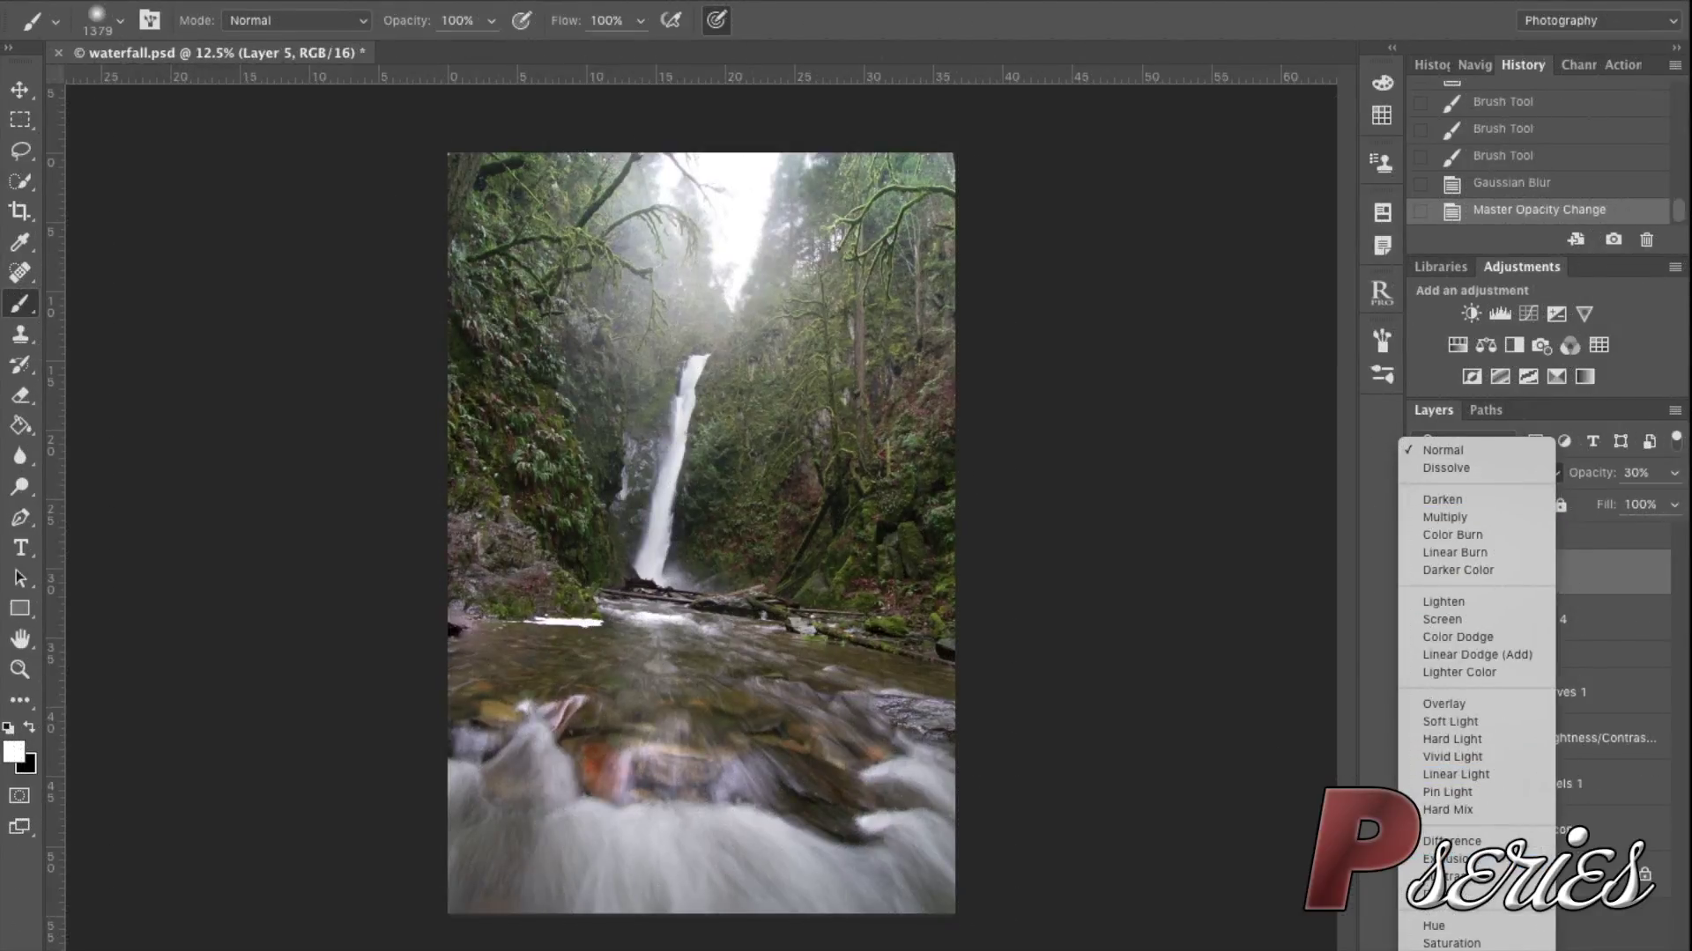
left_click(1496, 620)
mouse_move(1589, 474)
left_mouse_down()
mouse_move(1628, 477)
mouse_move(1591, 484)
left_mouse_up()
Toggle Layer 5's visibility to compare the photo with and without the white glow
left_click(1425, 571)
left_click(1424, 571)
left_click(1424, 571)
left_click(1425, 570)
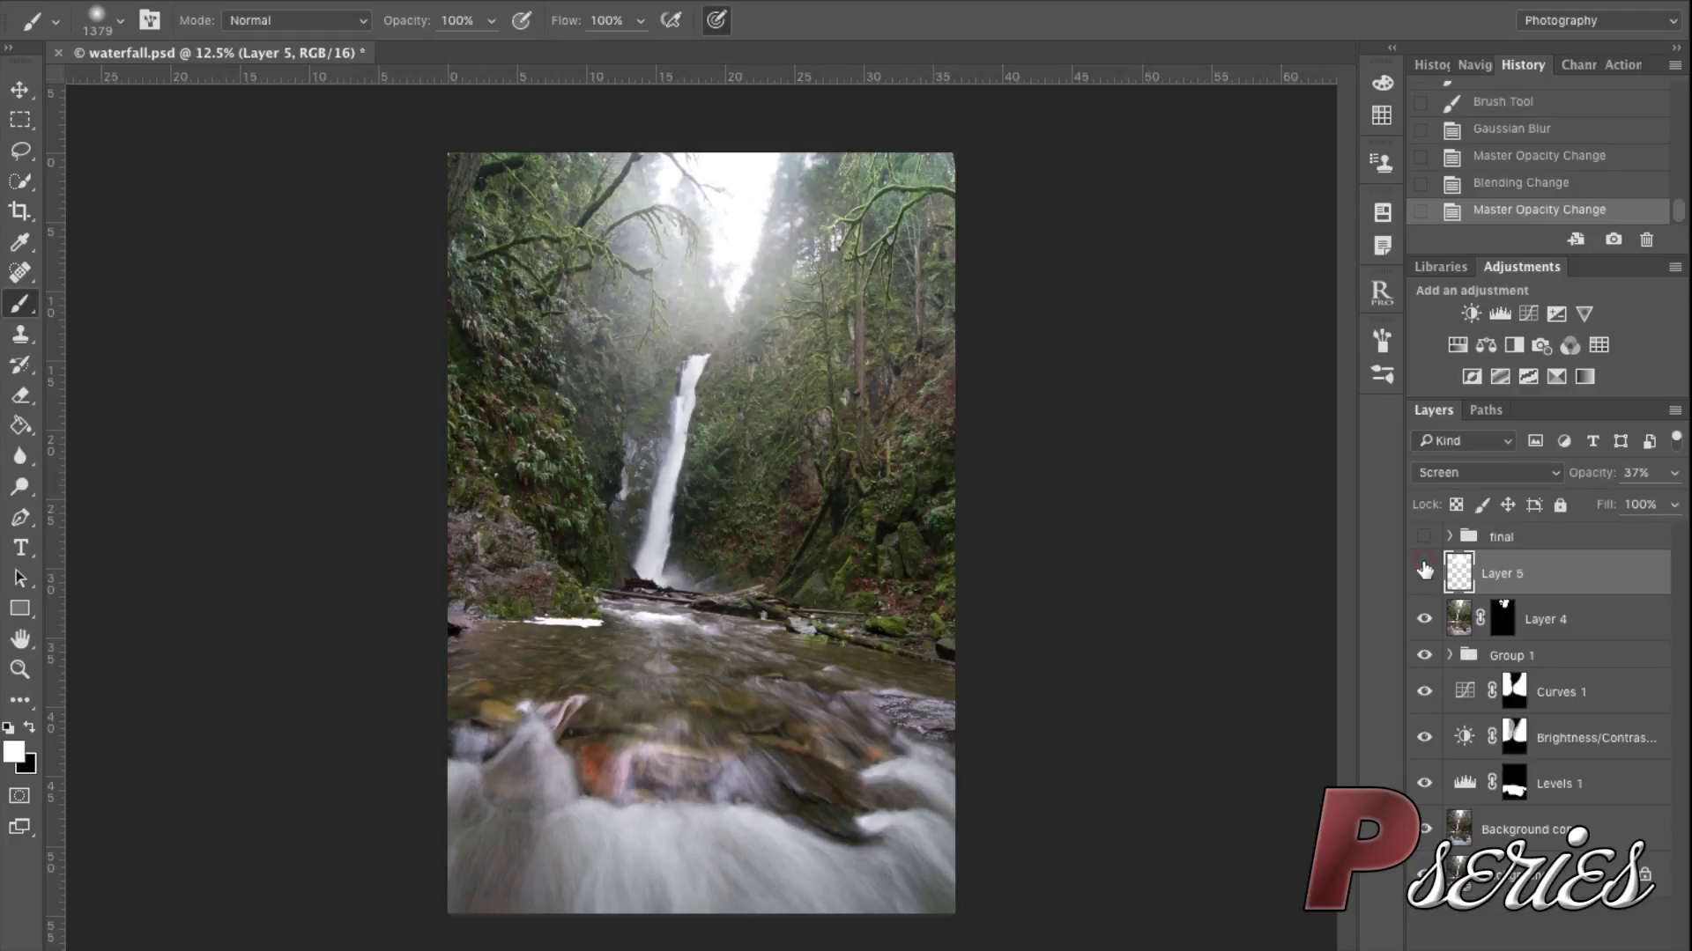
left_click(1424, 570)
left_click(1425, 571)
Add a layer mask to Layer 5 and invert it to white
left_click(1512, 948, "alt")
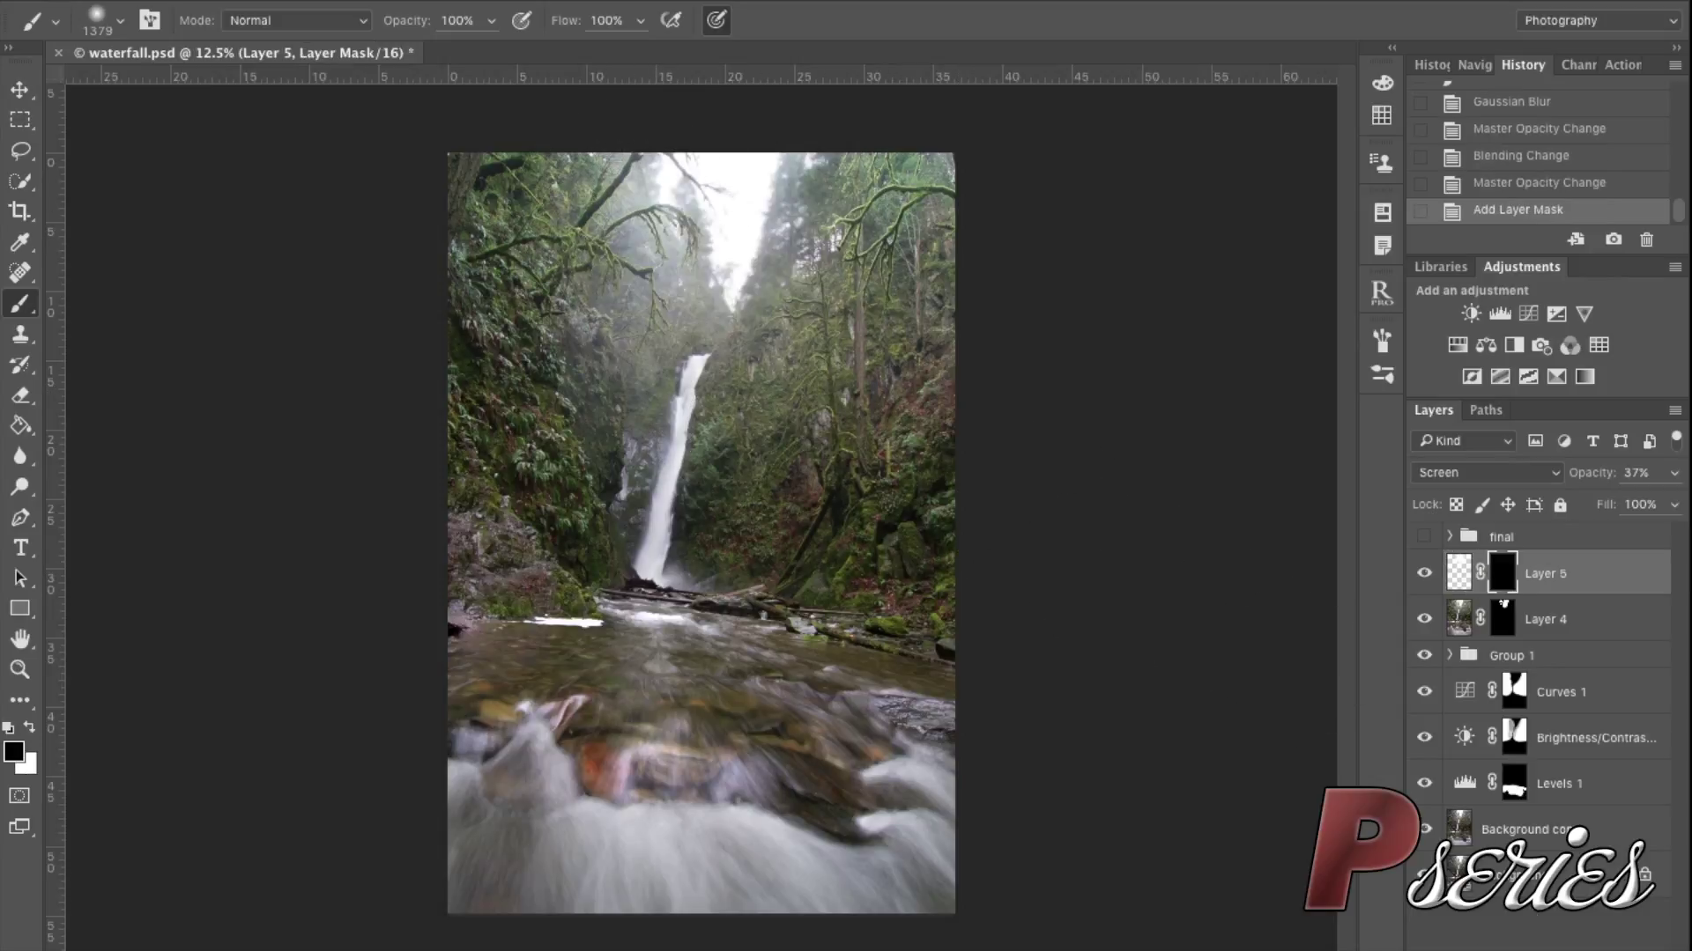
left_click(1490, 574)
key("ctrl+i")
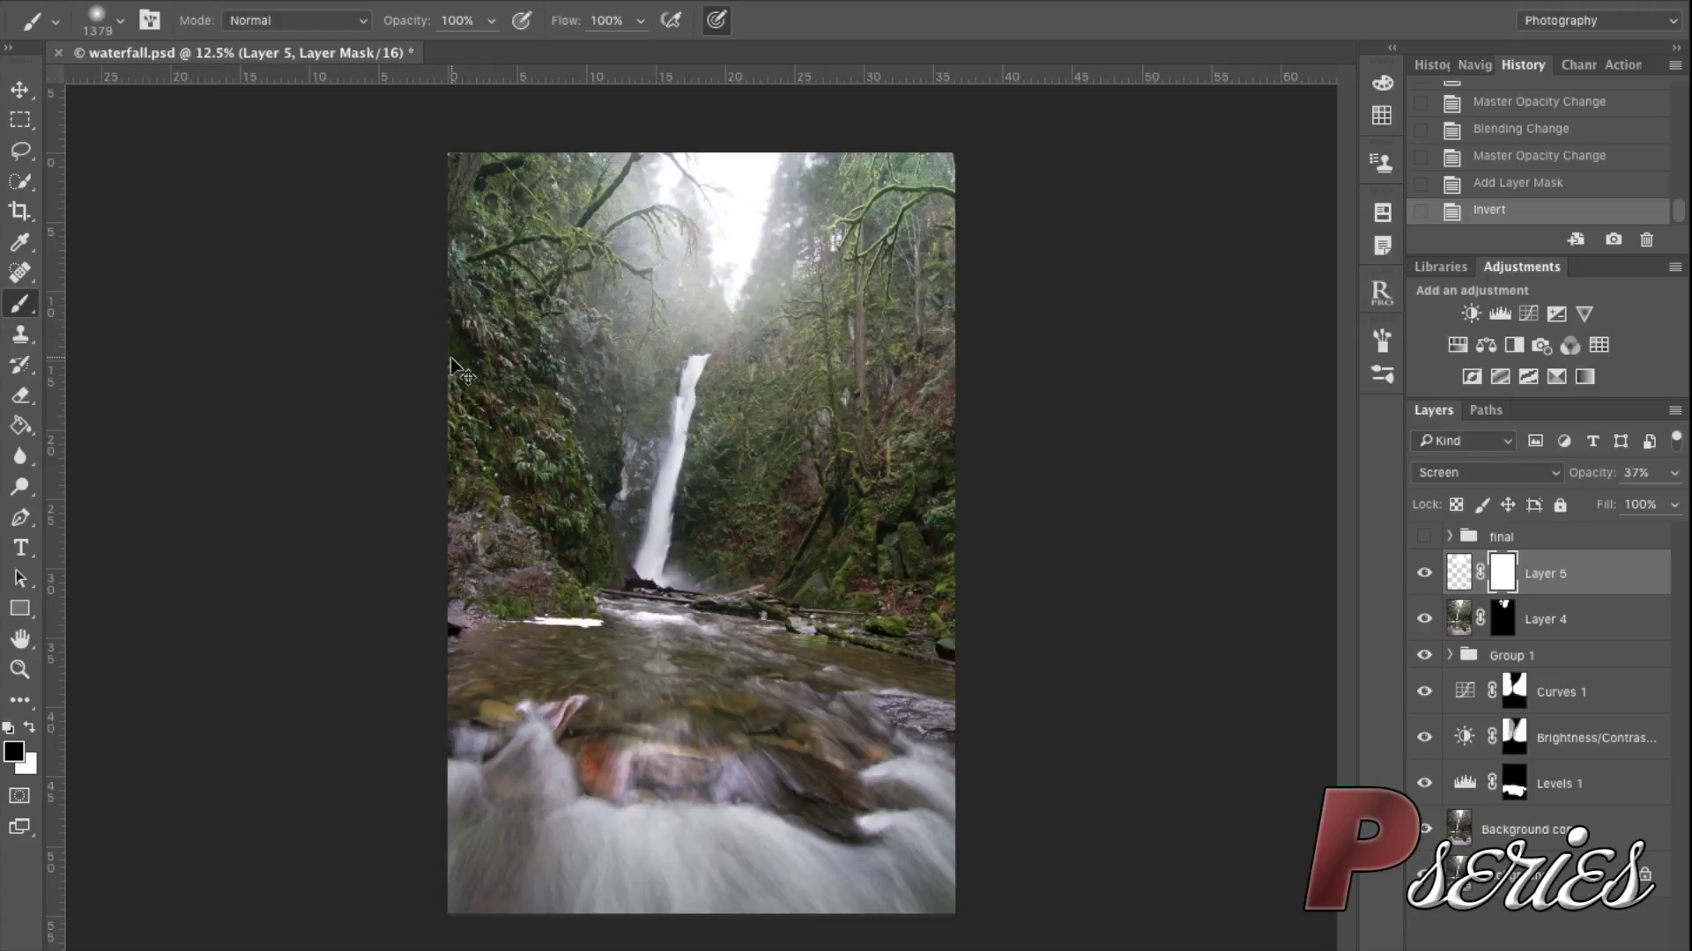
Brush black with a 61 px brush on Layer 5's mask along the drooping mossy branch to remove the glow from it
key("ctrl+plus")
key("ctrl+plus")
key("ctrl+plus")
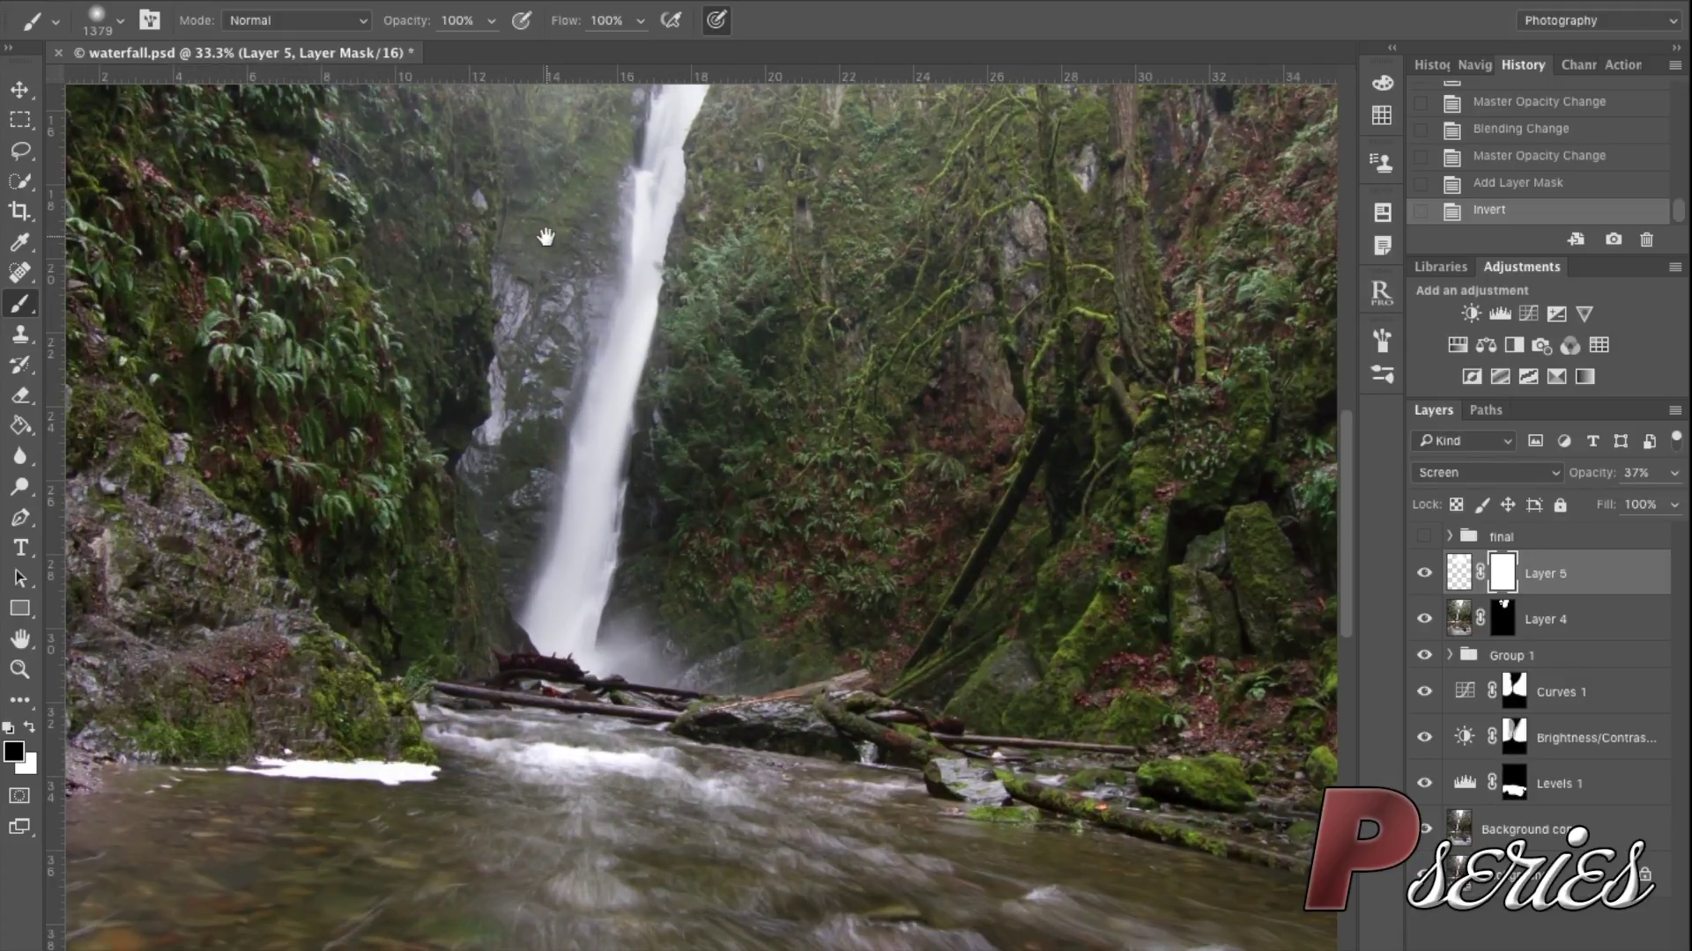
left_click_drag(546, 236, 532, 816)
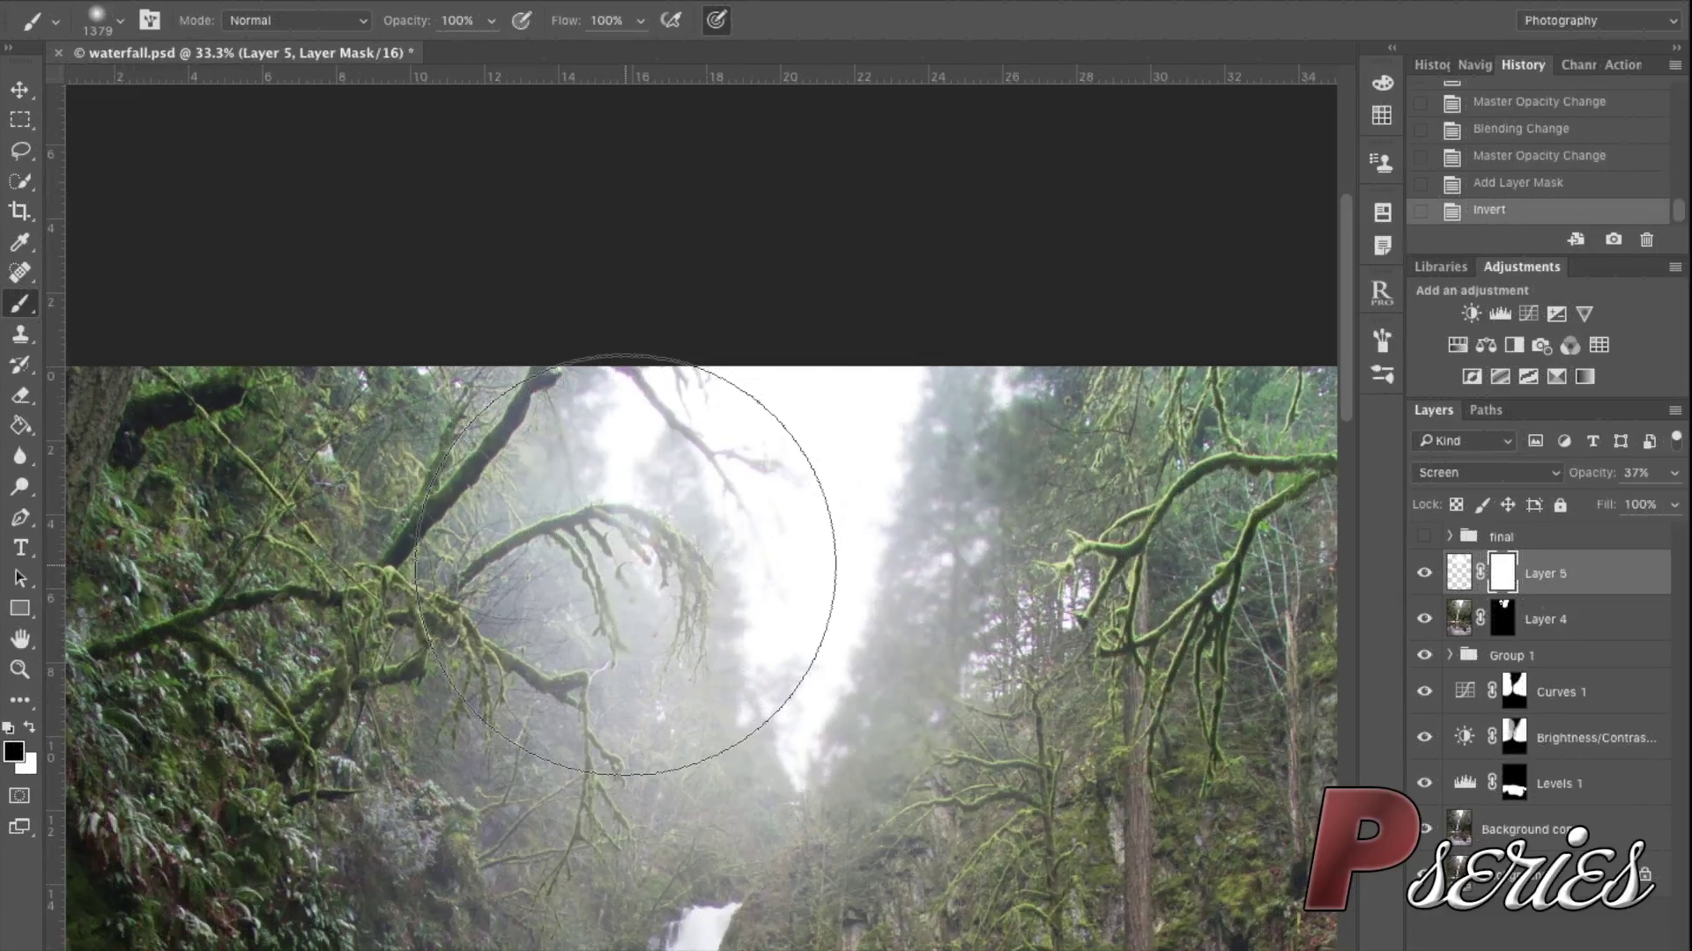
left_click_drag(626, 565, 372, 575)
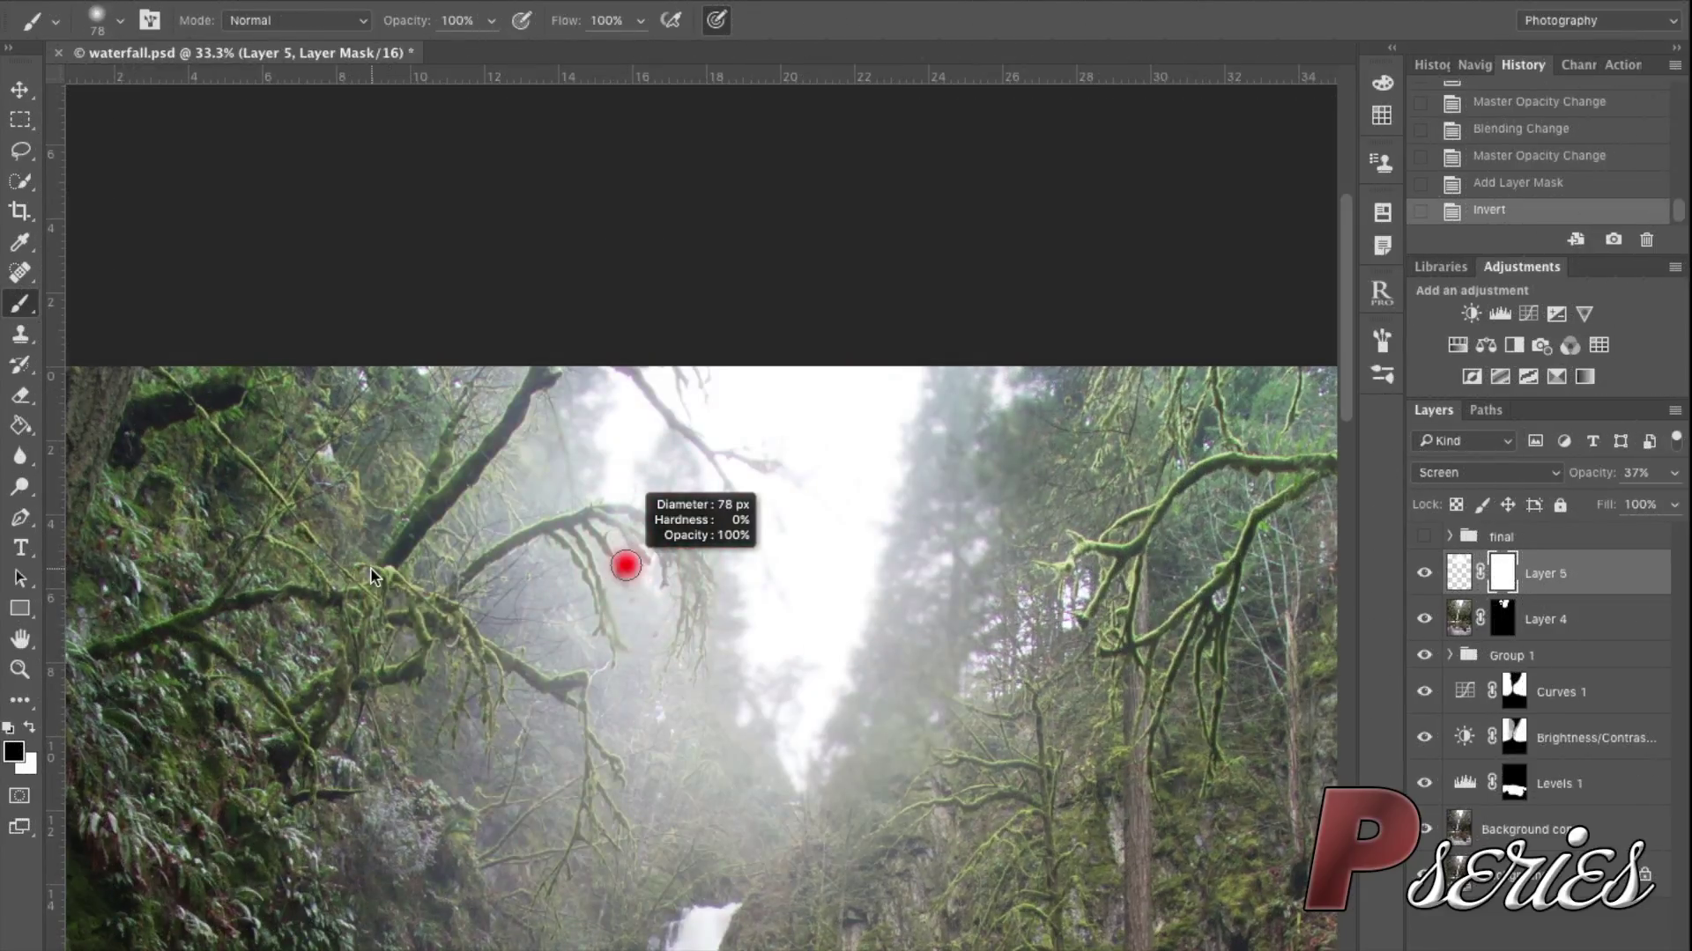
mouse_move(544, 593)
left_mouse_down()
mouse_move(664, 608)
mouse_move(564, 643)
mouse_move(581, 660)
mouse_move(555, 780)
left_mouse_up()
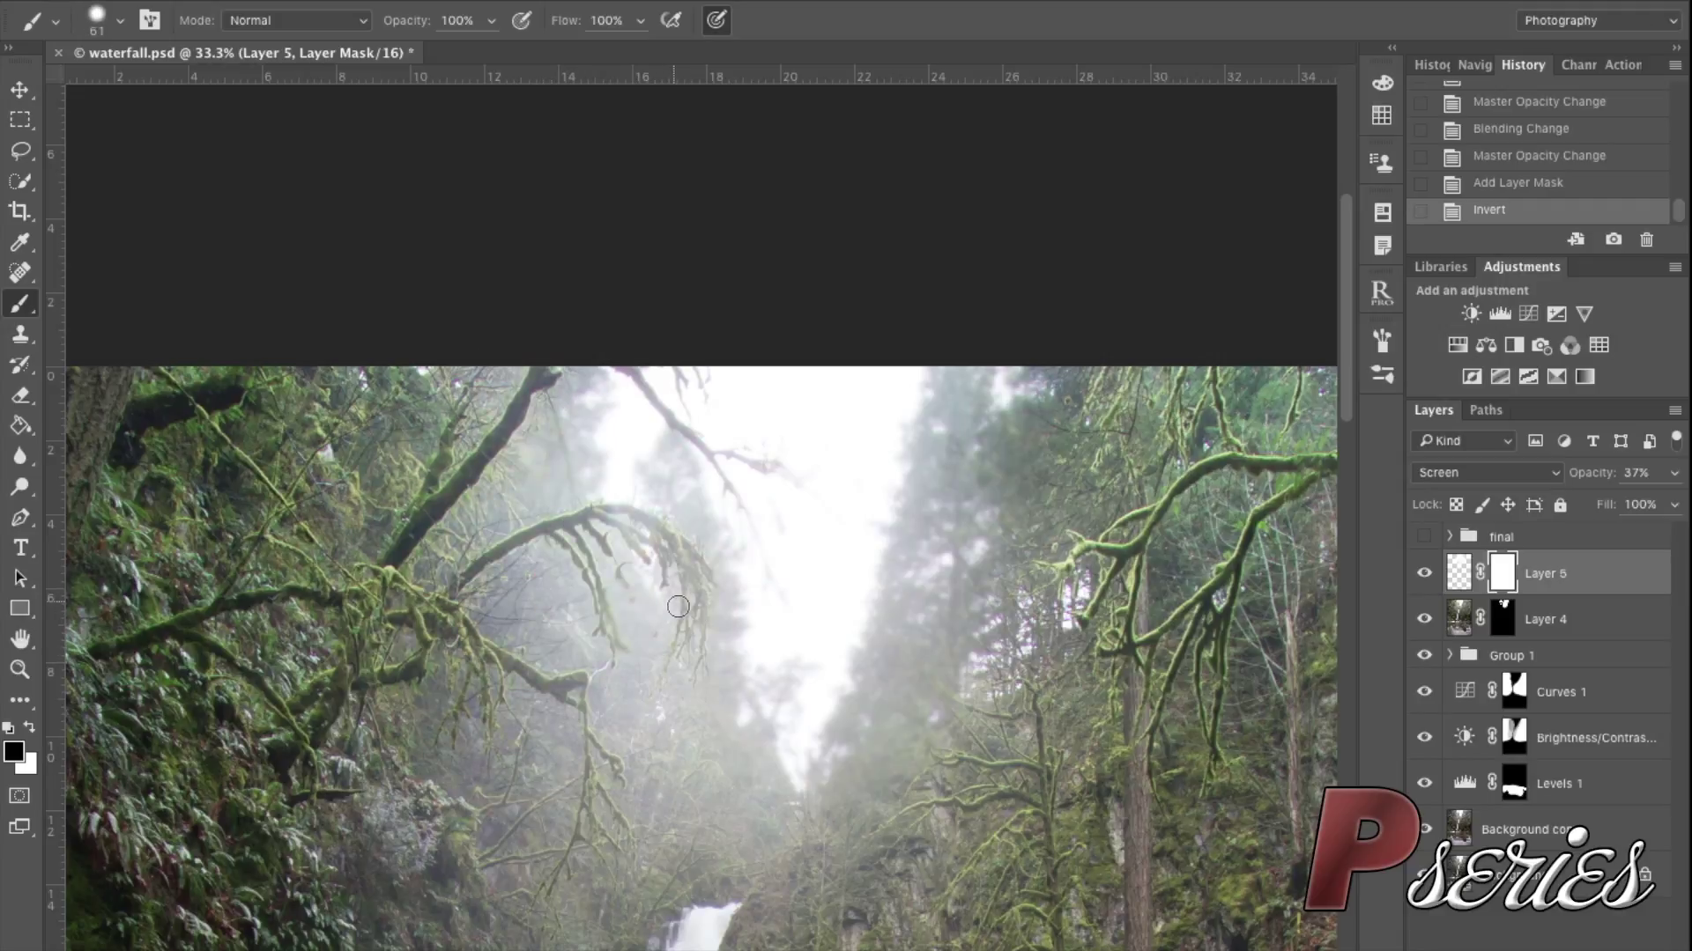
mouse_move(684, 626)
left_mouse_down()
mouse_move(670, 541)
mouse_move(616, 509)
mouse_move(560, 531)
left_mouse_up()
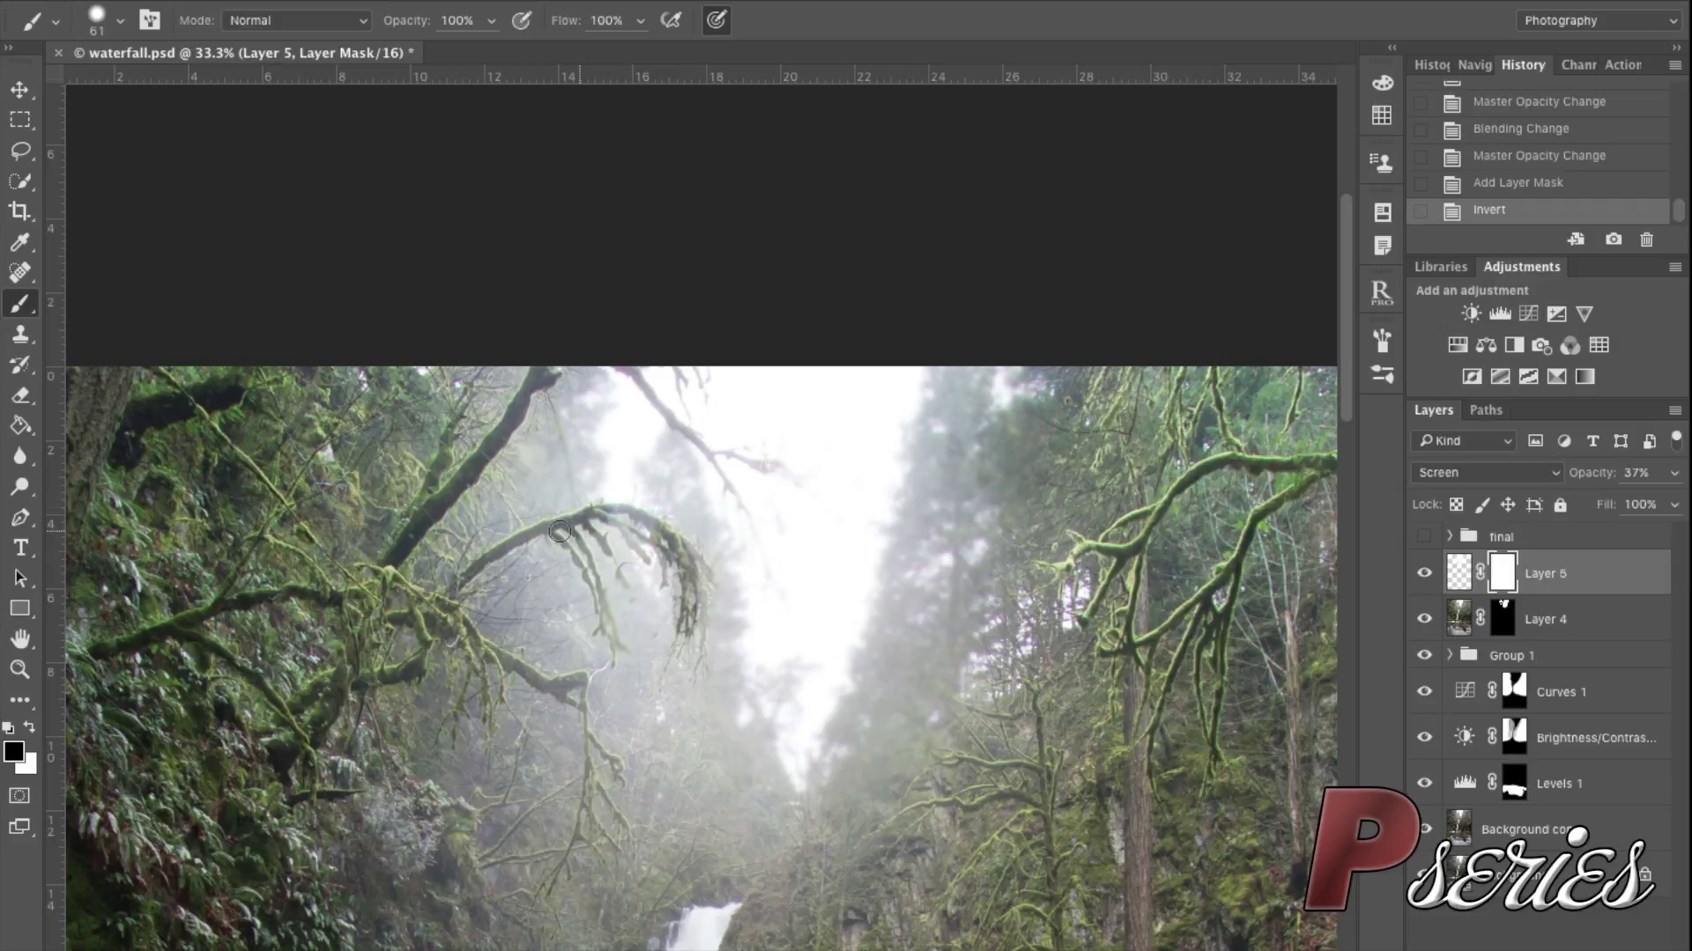
mouse_move(664, 517)
left_mouse_down()
mouse_move(705, 608)
mouse_move(696, 648)
mouse_move(678, 630)
left_mouse_up()
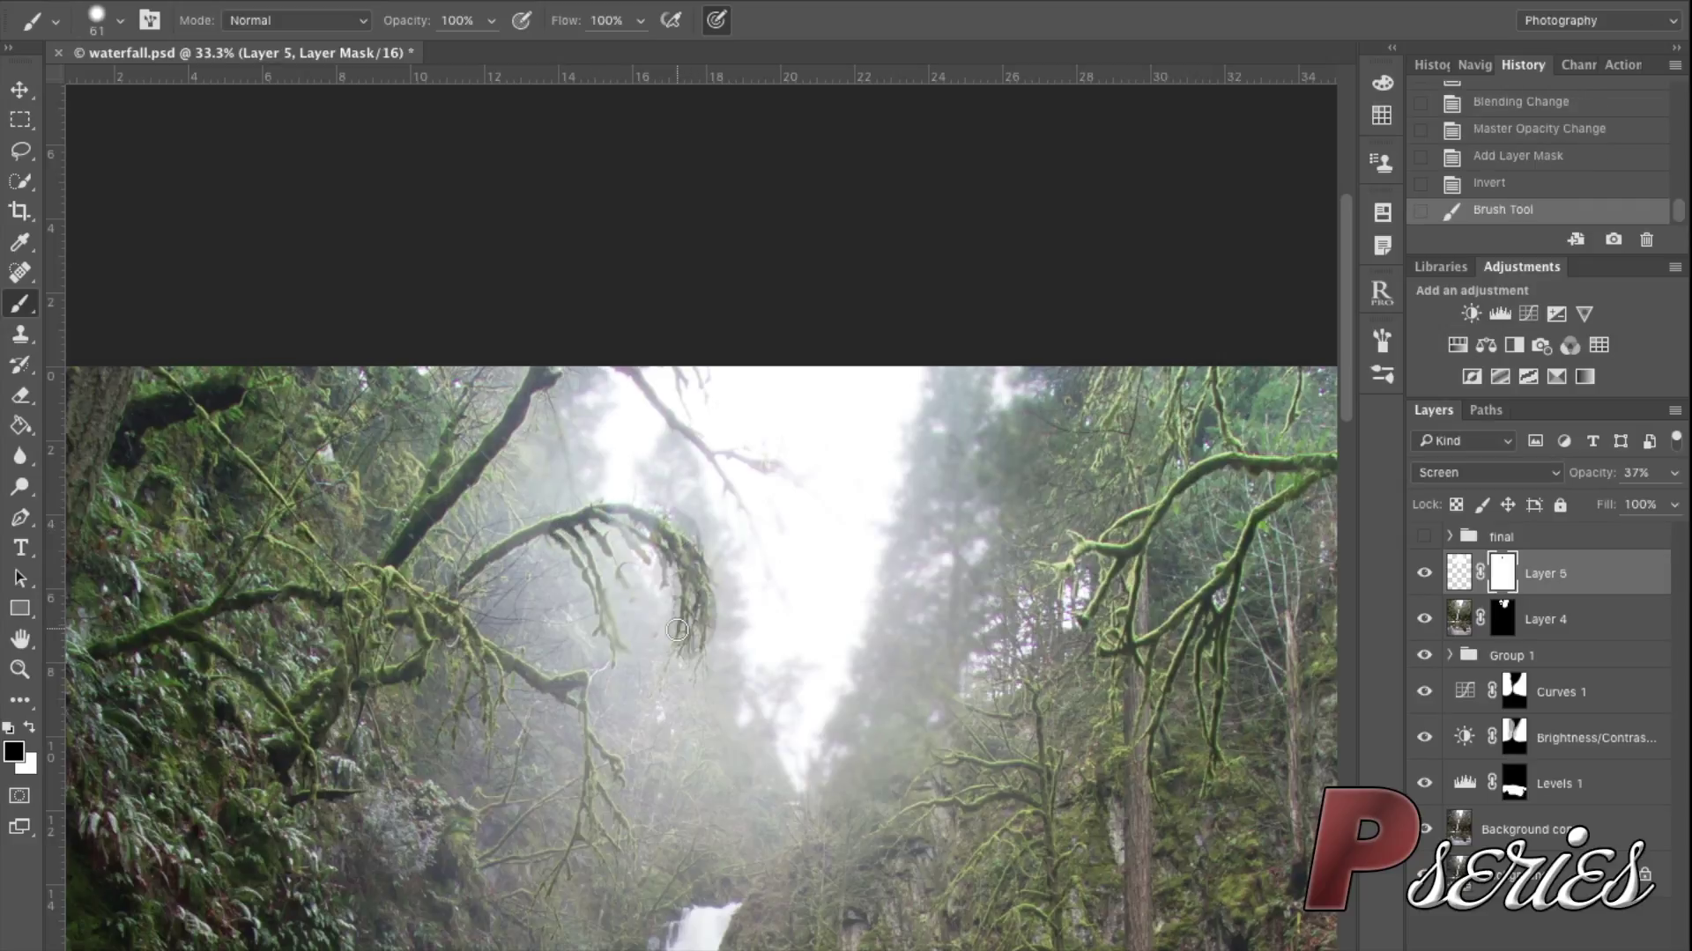
mouse_move(593, 588)
left_mouse_down()
mouse_move(609, 641)
mouse_move(573, 528)
left_mouse_up()
Brush white on Layer 5's mask in the gaps around the mossy branch to restore the glow there
key("x")
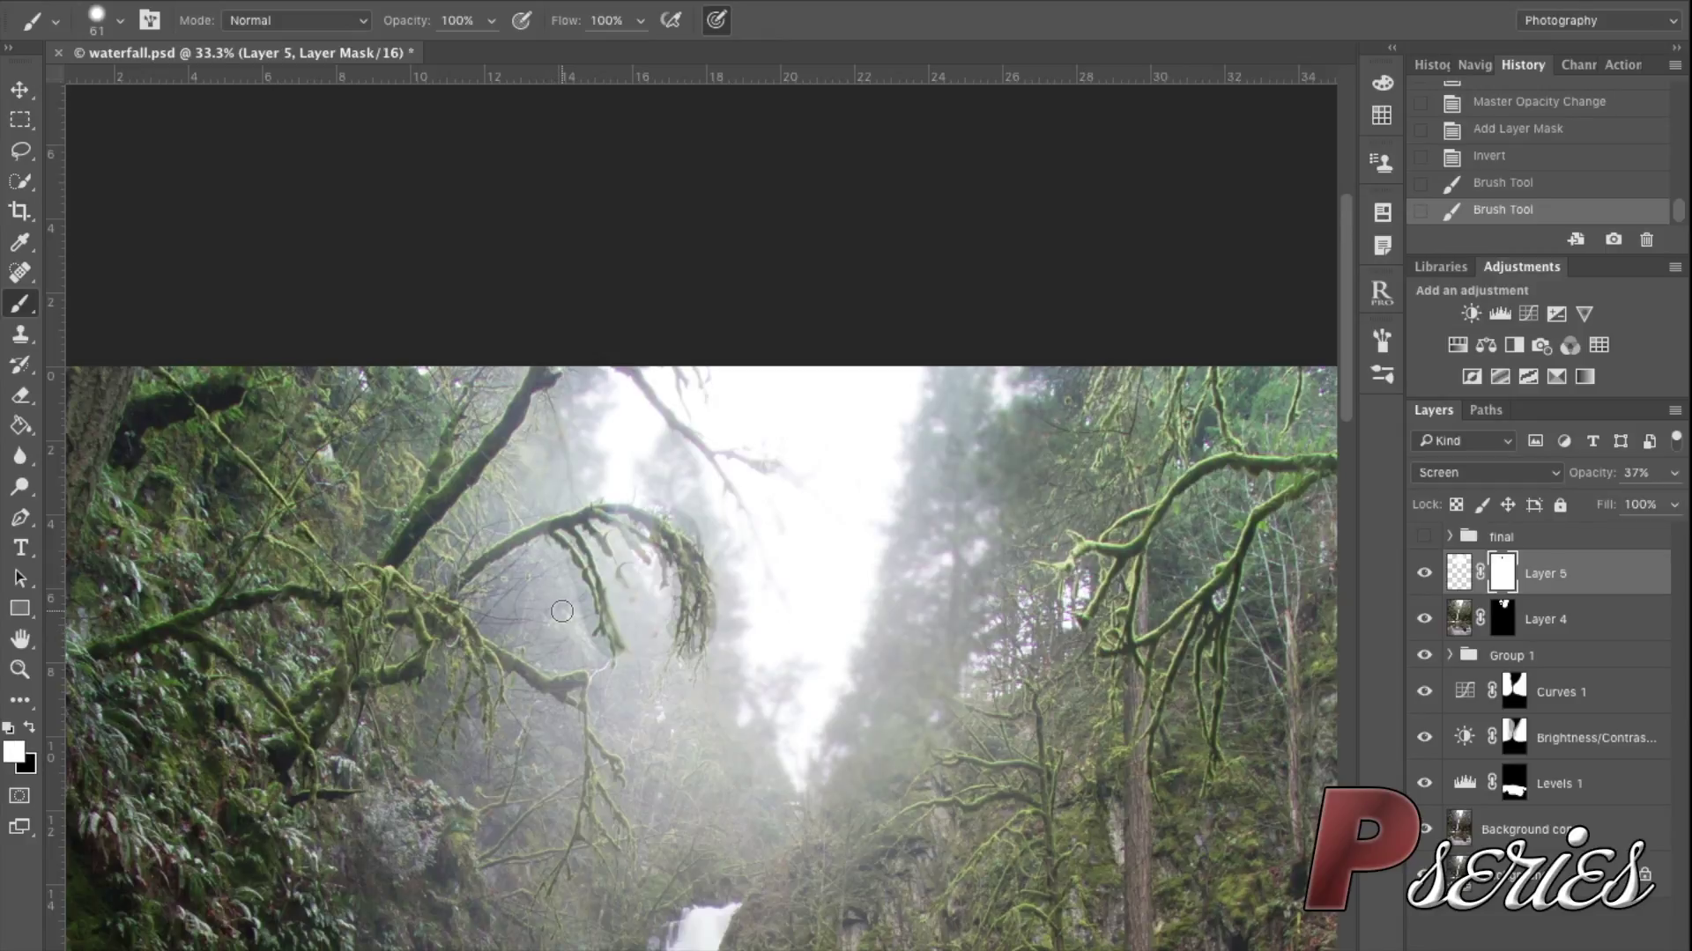
mouse_move(580, 596)
left_mouse_down()
mouse_move(588, 661)
mouse_move(646, 567)
left_mouse_up()
mouse_move(683, 511)
left_mouse_down()
mouse_move(652, 496)
mouse_move(689, 521)
left_mouse_up()
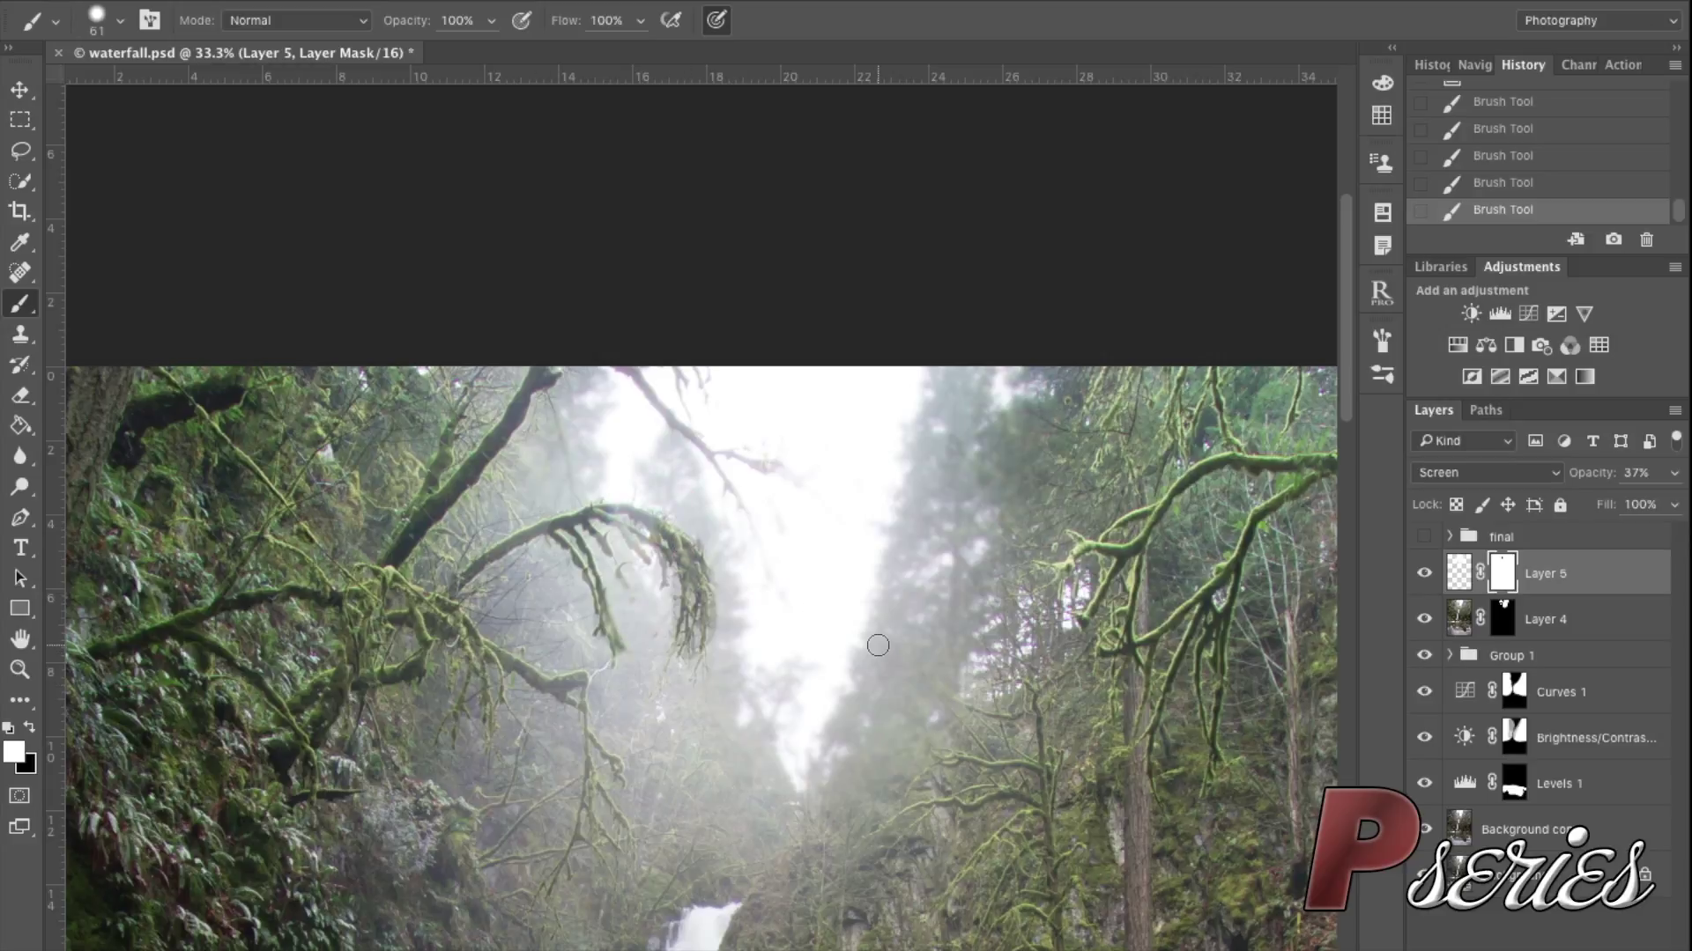
Group Layer 5 and Layer 4 together
key("ctrl+minus")
key("ctrl+minus")
key("ctrl+minus")
key("ctrl+minus")
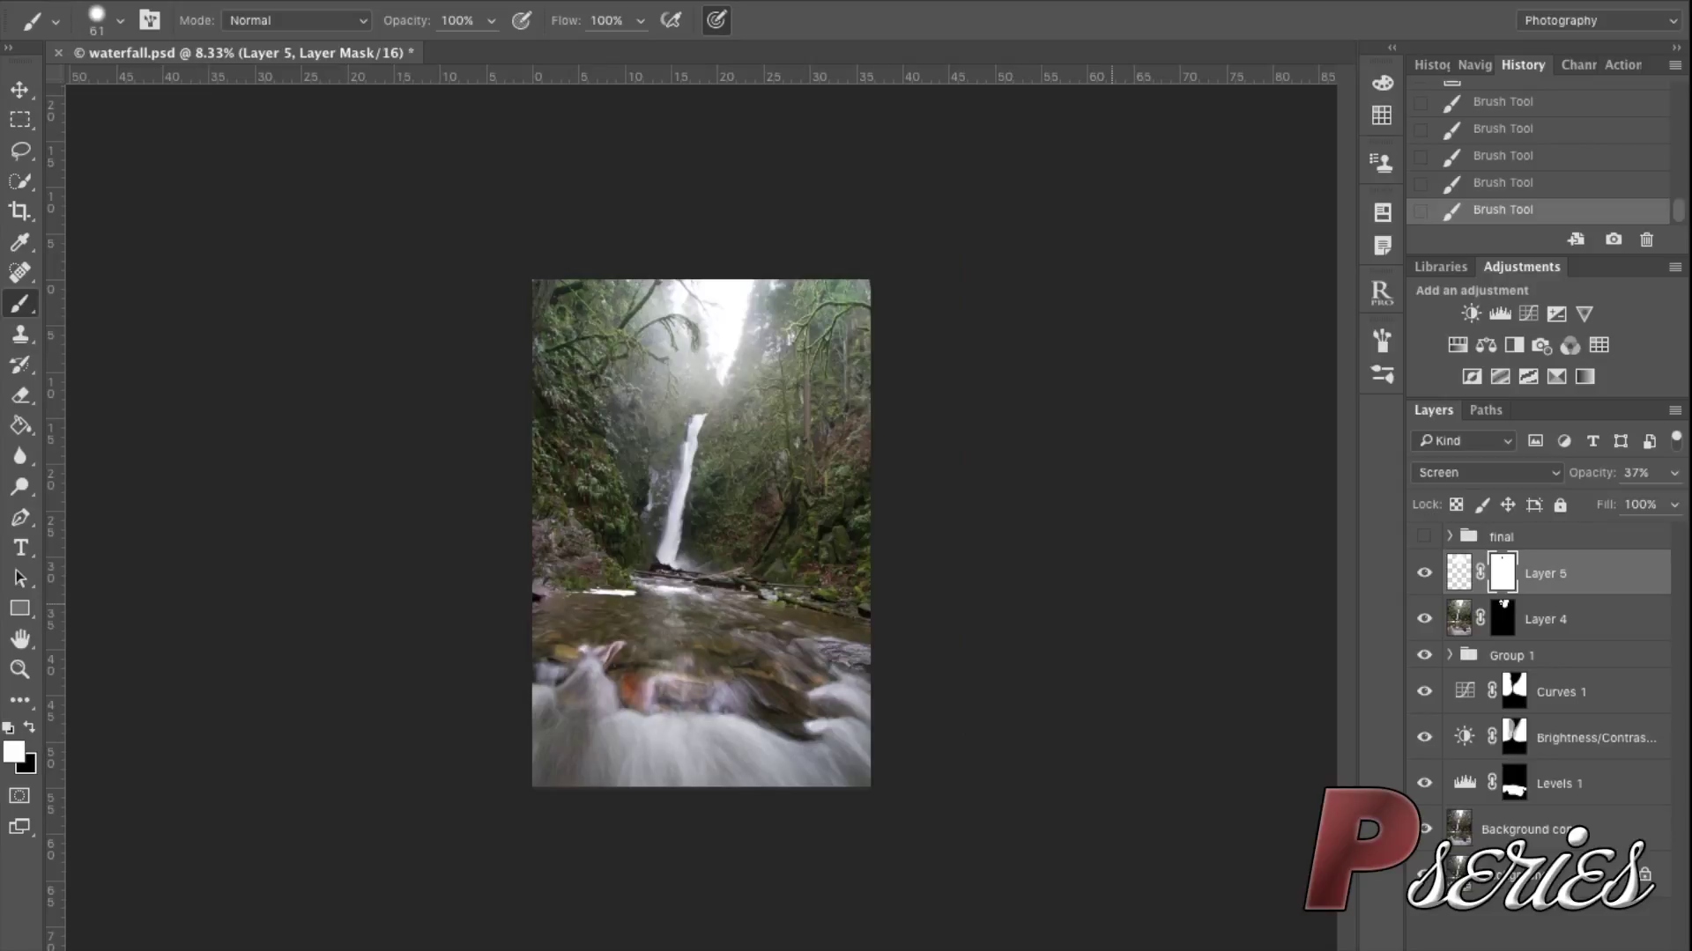
key("ctrl+2")
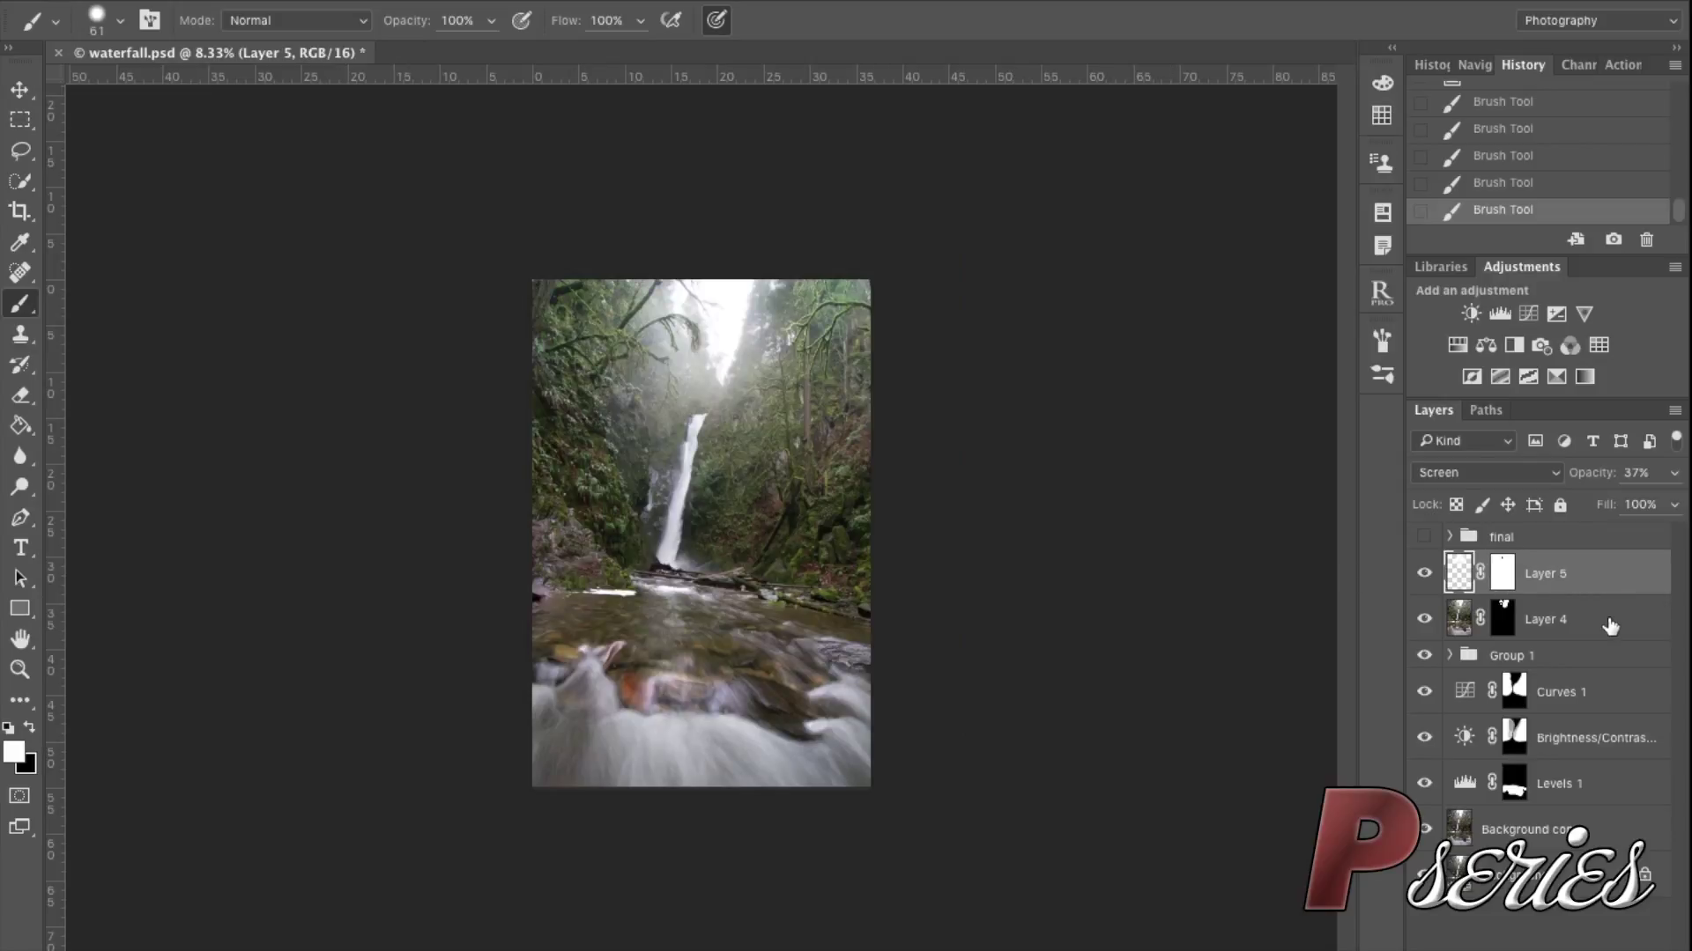
left_click(1609, 626, "shift")
key("ctrl+g")
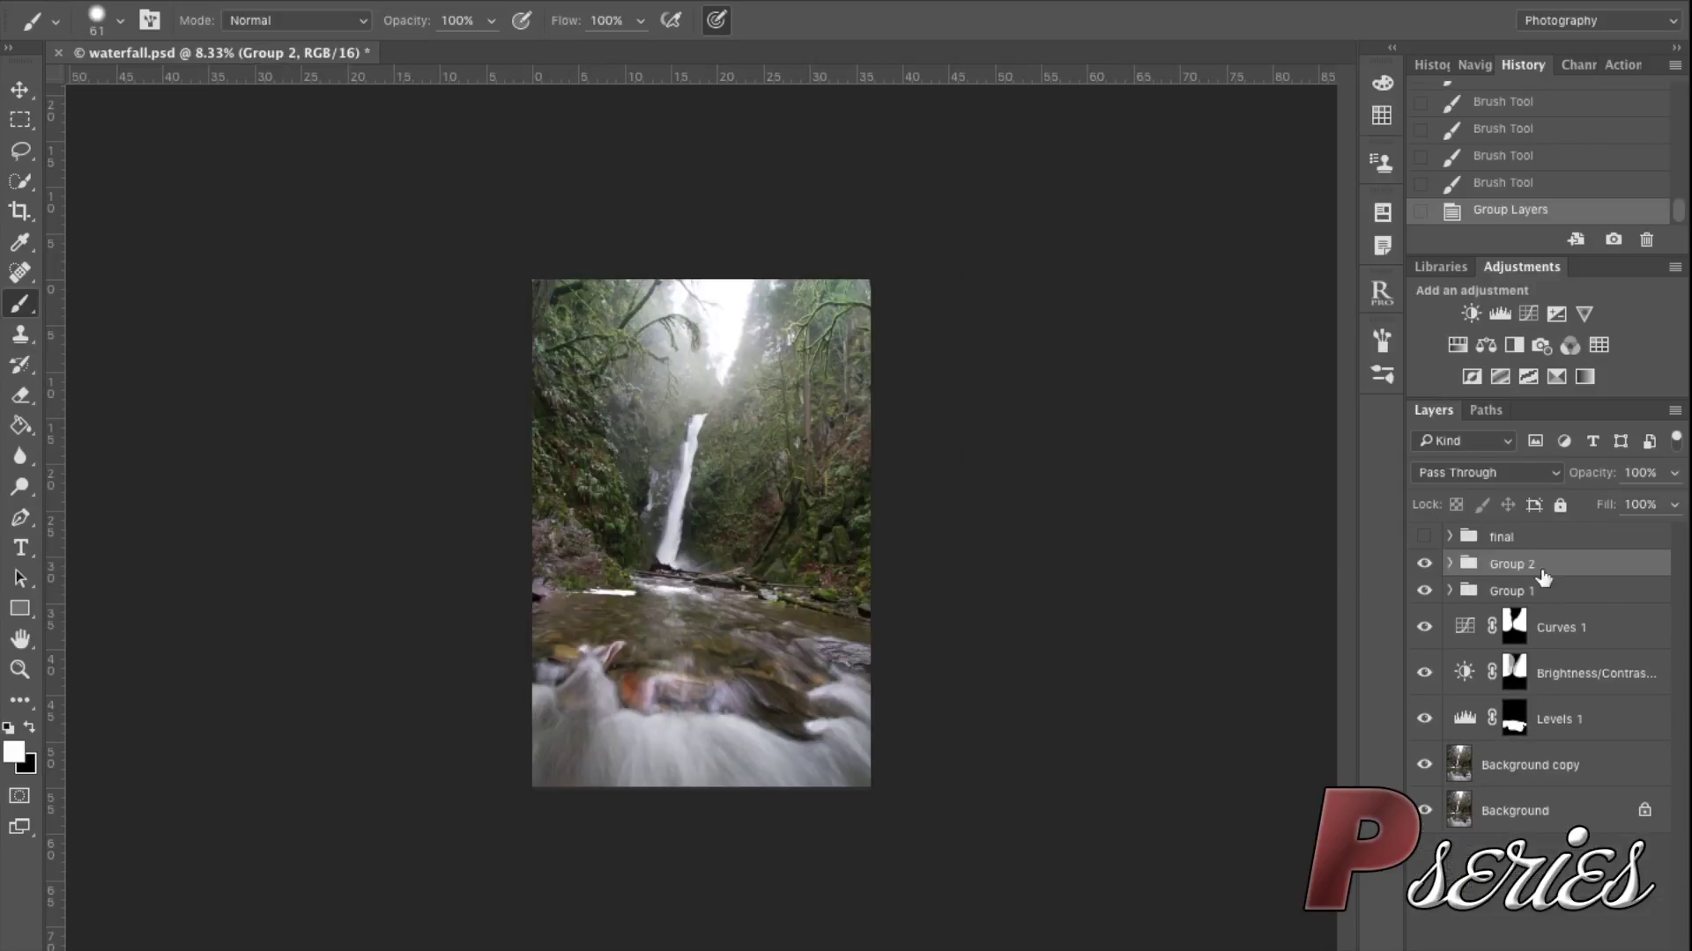
Toggle Group 2's visibility to compare the whole photo with and without the background blur and glow
left_click(1425, 565)
left_click(1425, 565)
left_click(1425, 565)
left_click(1425, 565)
key("ctrl+plus")
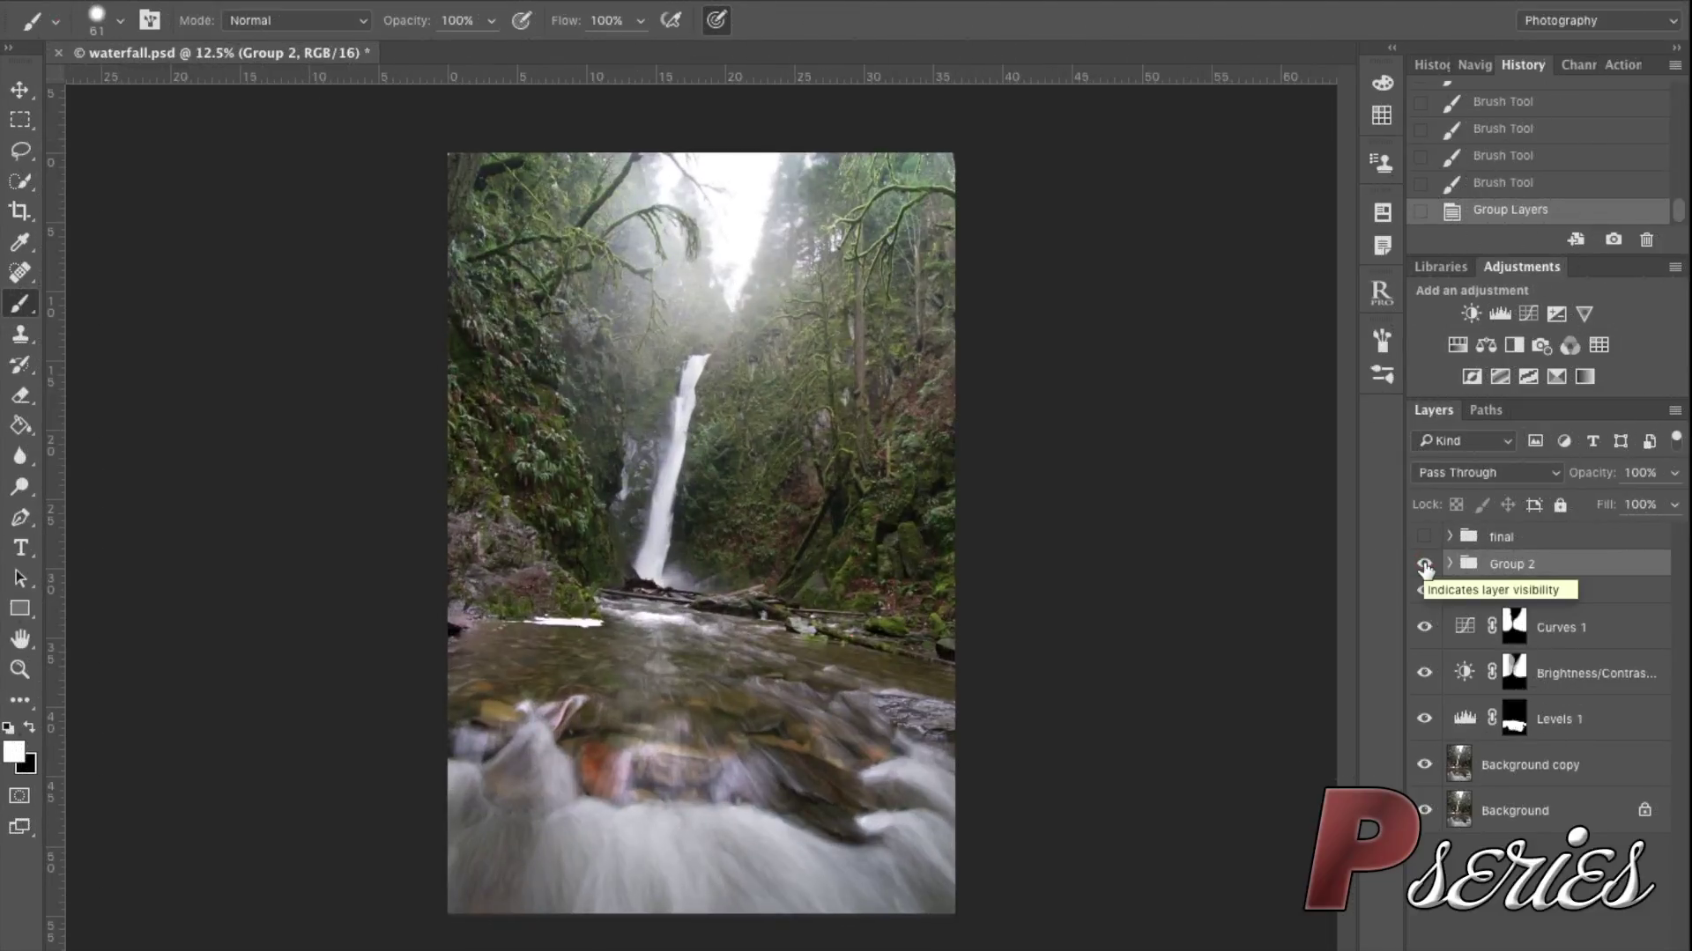
left_click(1424, 564)
left_click(1425, 565)
left_click(1425, 585)
left_click(1424, 569)
left_click(1425, 568)
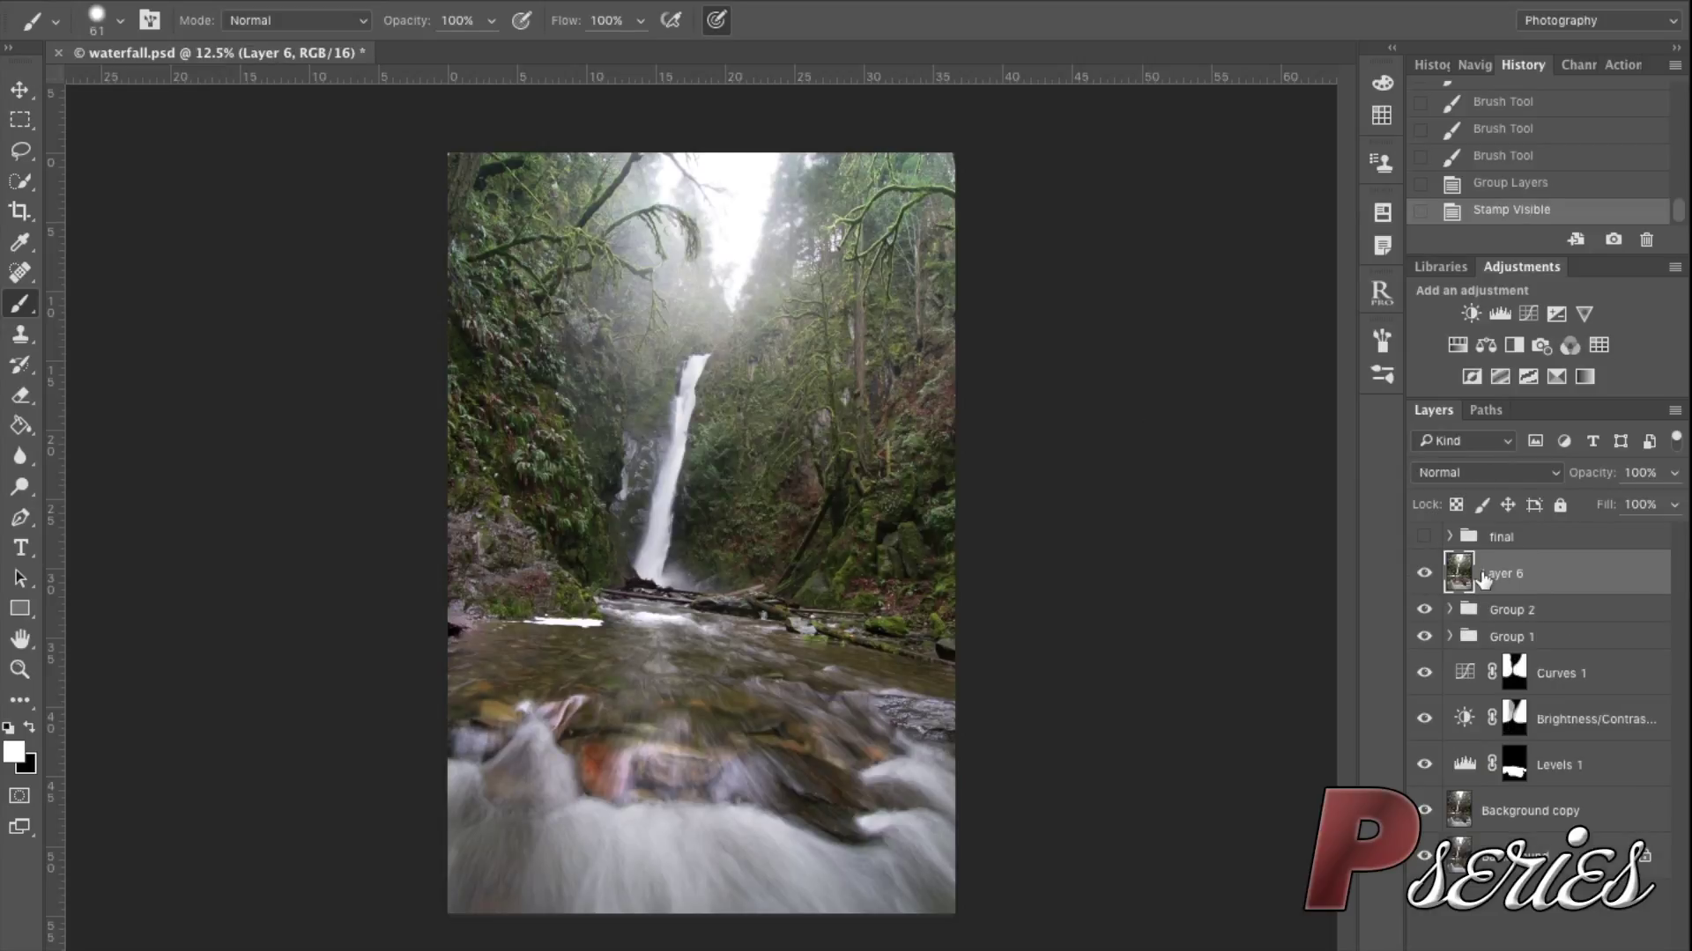
Copy the highlights of Layer 6 to a new layer using the RGB channel as a selection, and delete Layer 6
left_click(1572, 68)
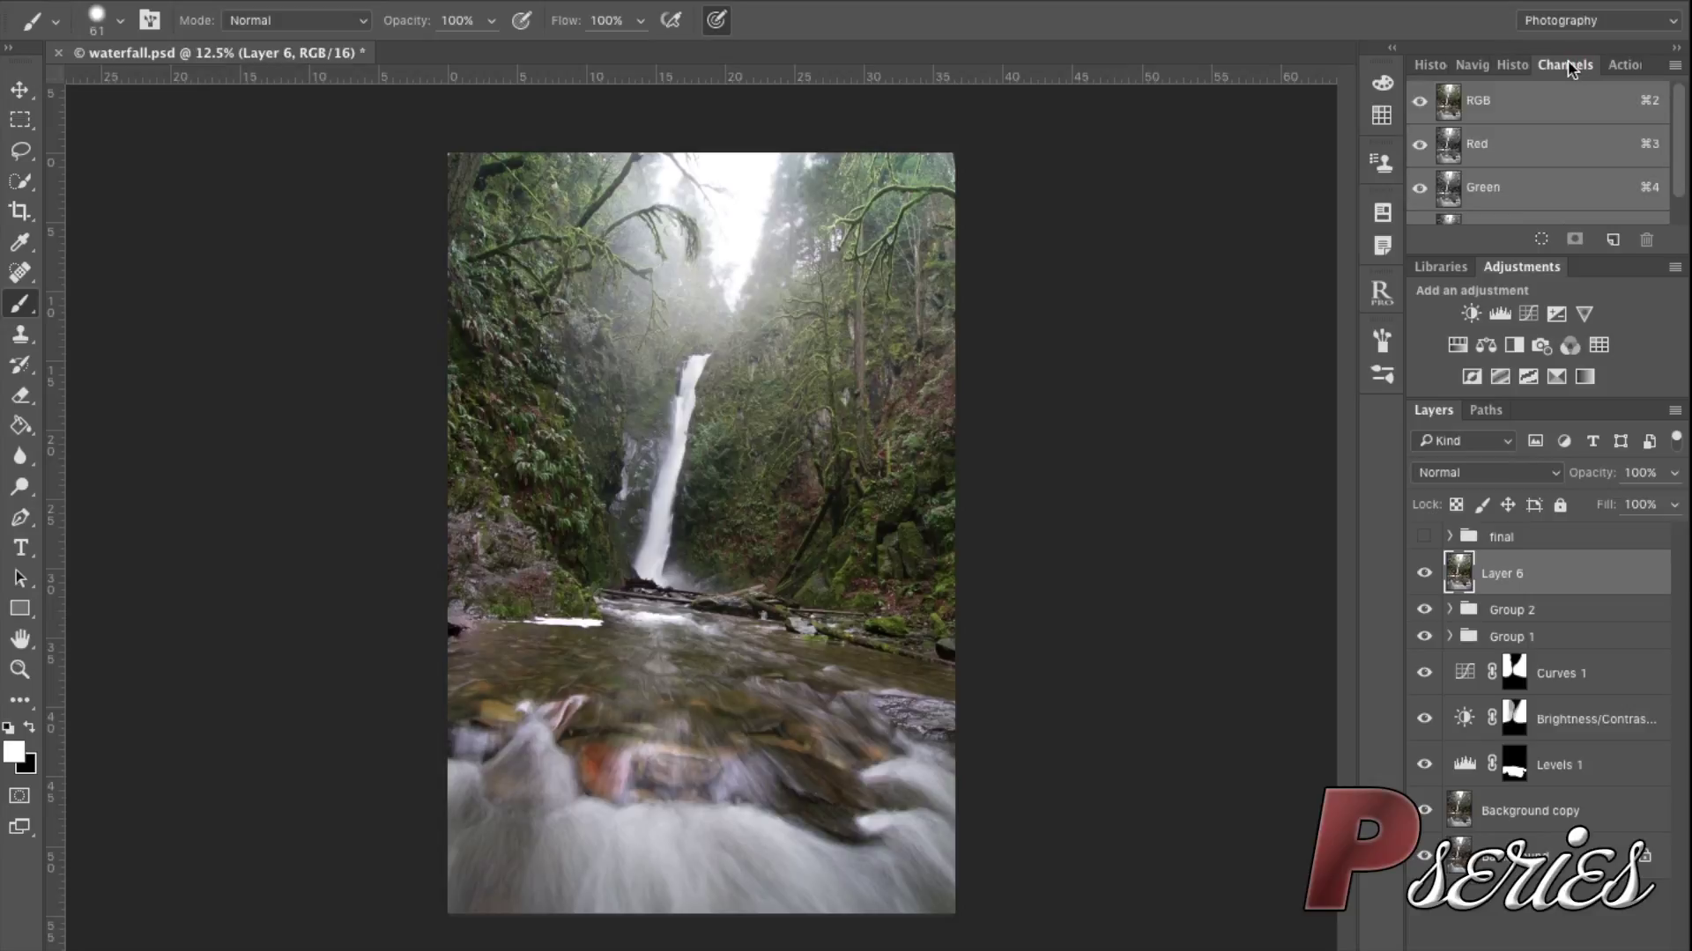
left_click(1499, 109, "super")
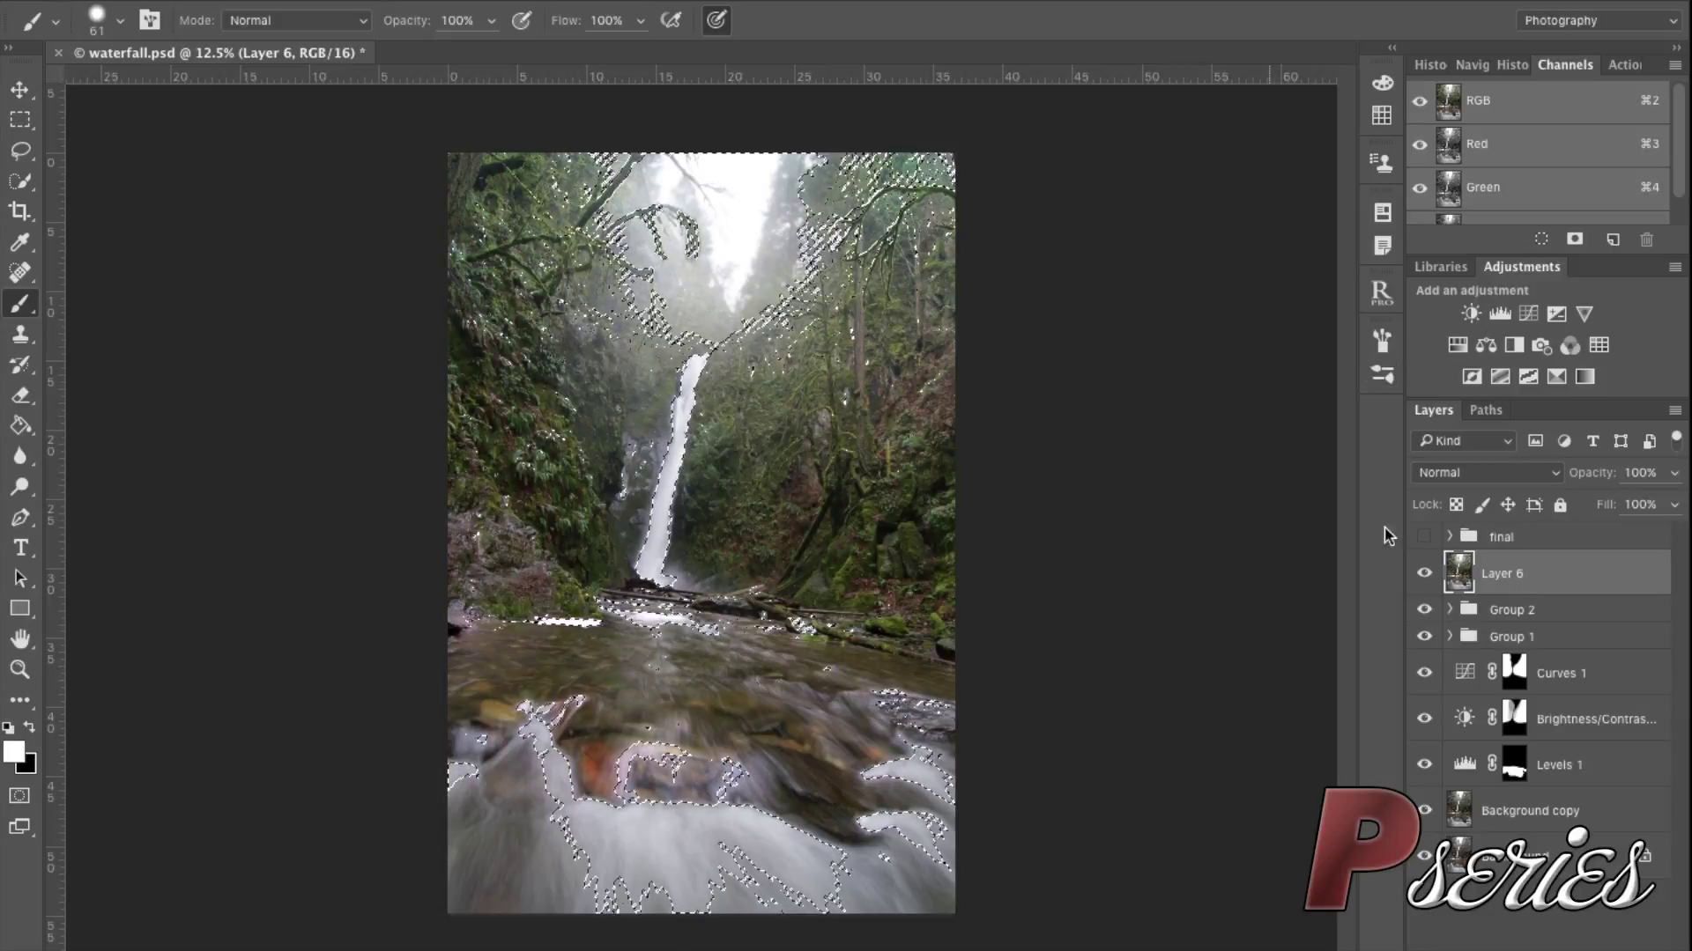
left_click(1510, 66)
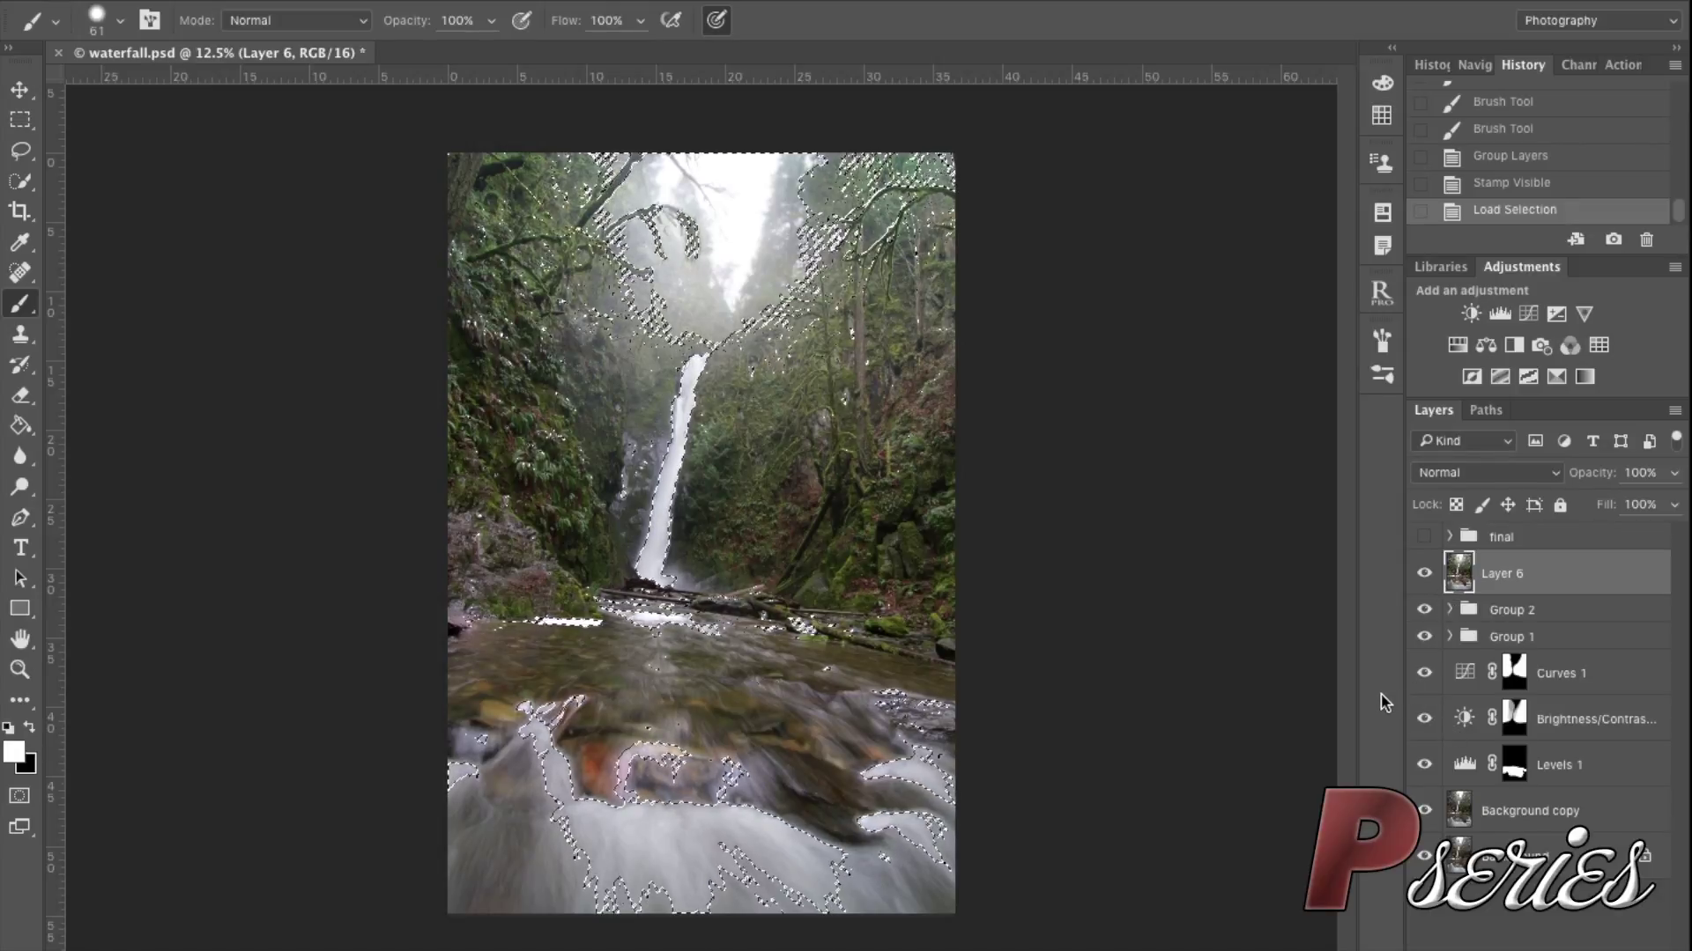
key("ctrl+j")
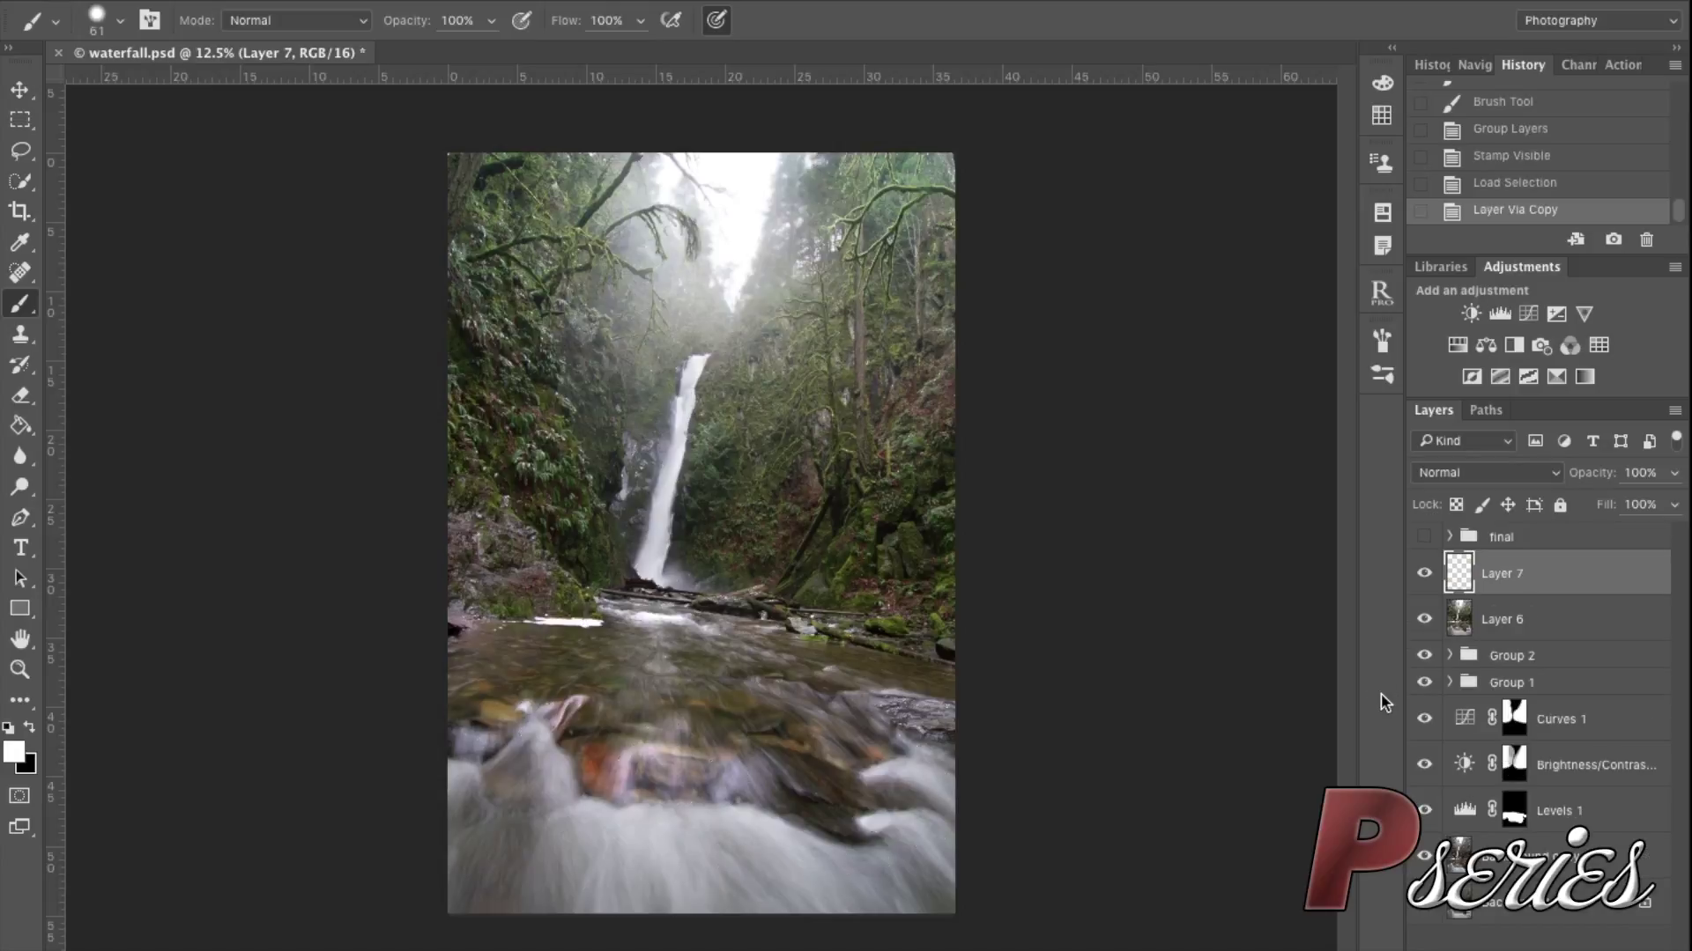
left_click(1453, 627)
key("Delete")
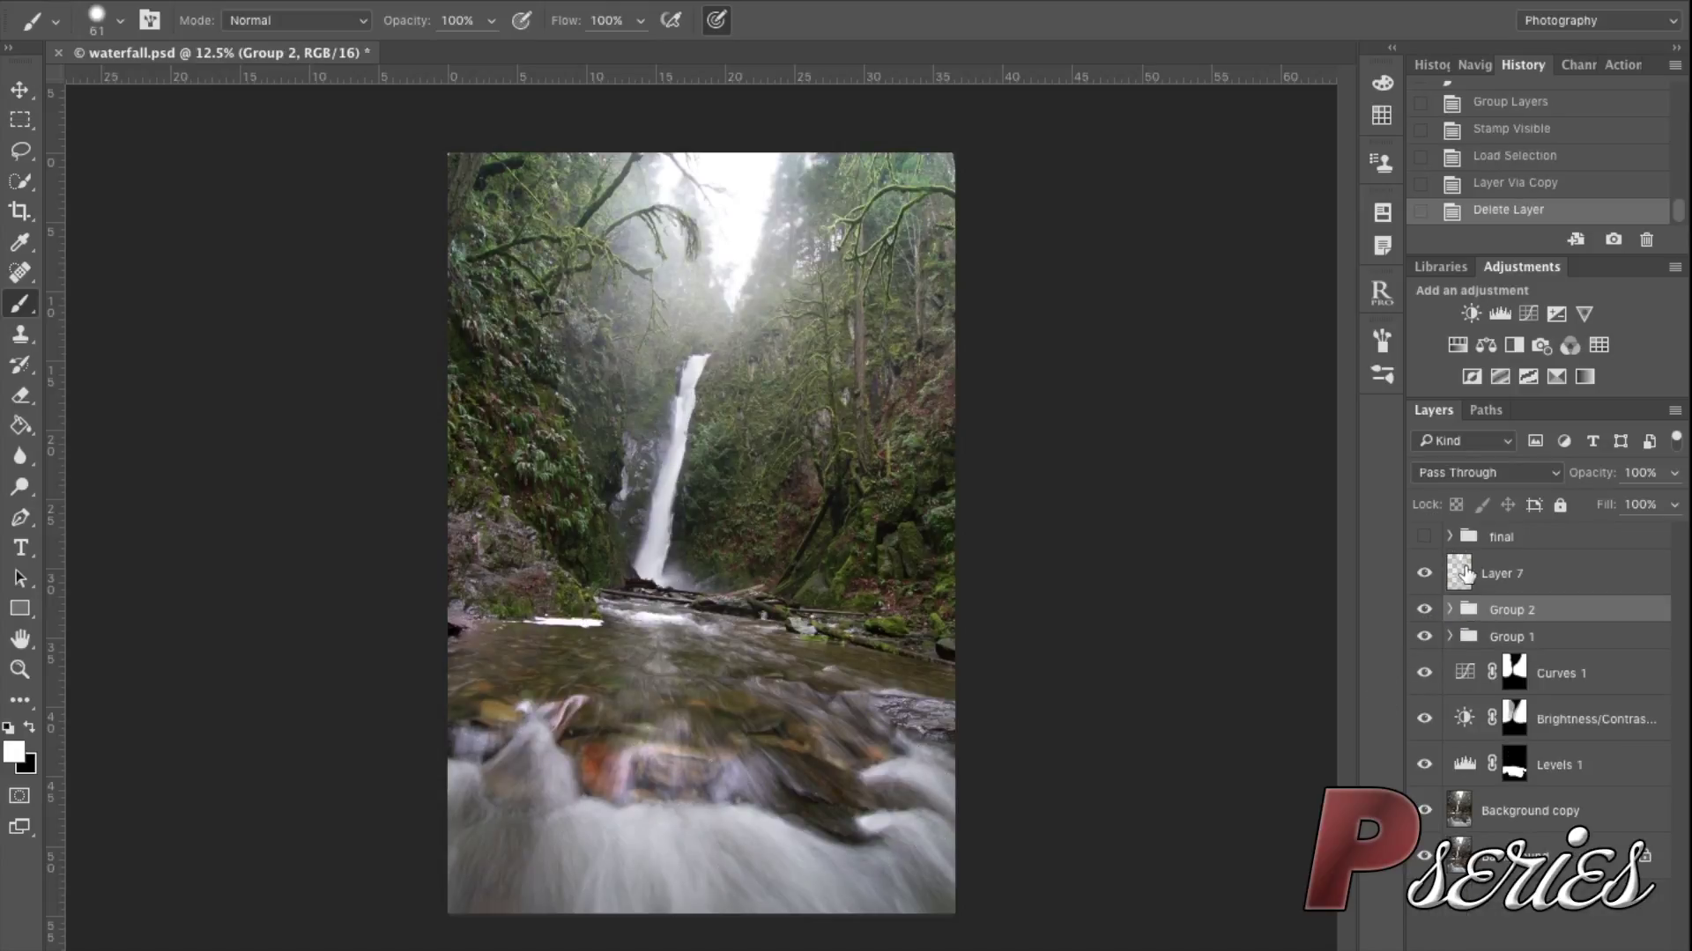
Try Overlay, Soft Light, Hard Light and Color Dodge blending on Layer 7, and set it to Screen
left_click(1464, 574)
left_click(1524, 474)
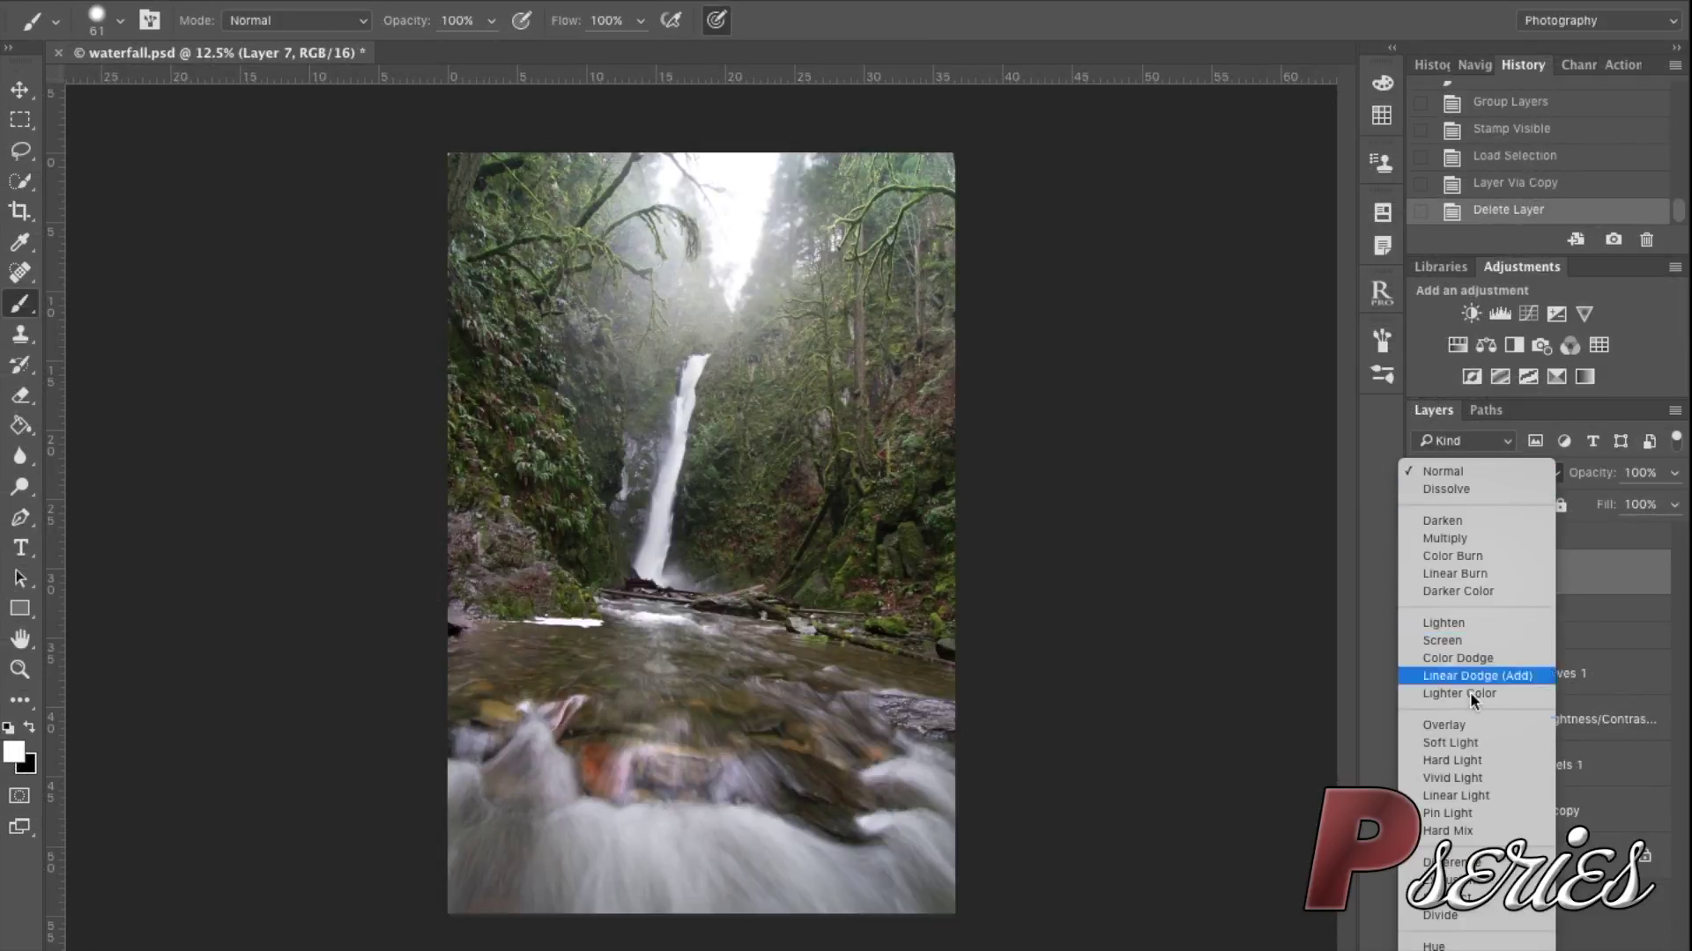
left_click(1467, 724)
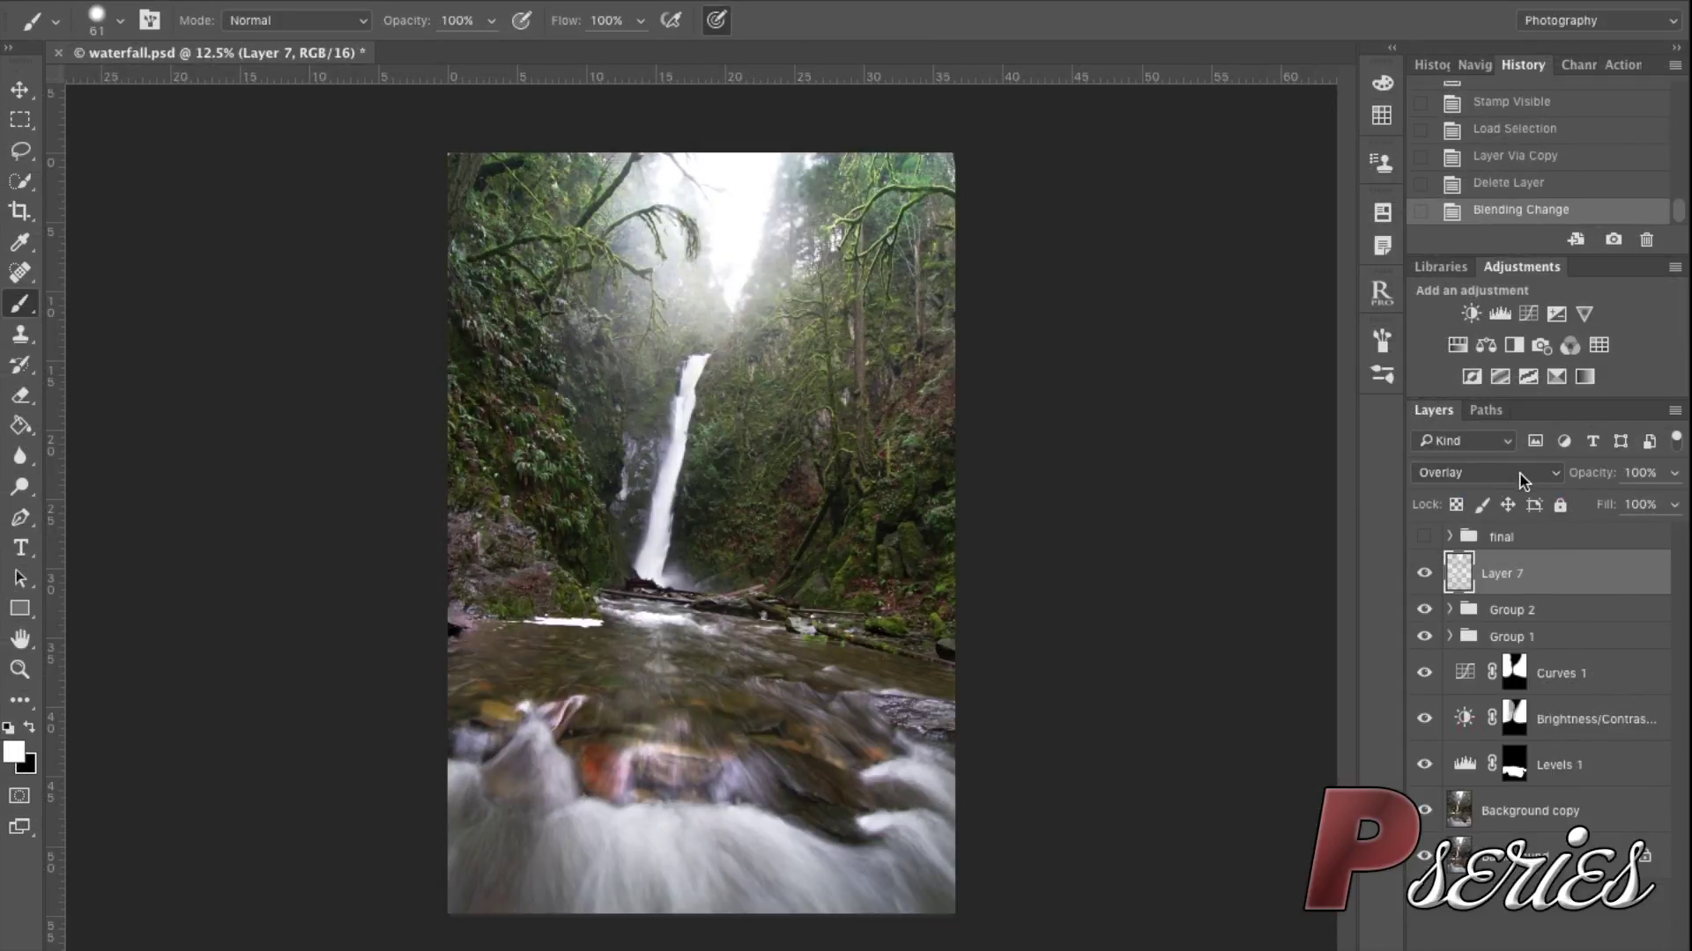
left_click(1520, 474)
left_click(1510, 487)
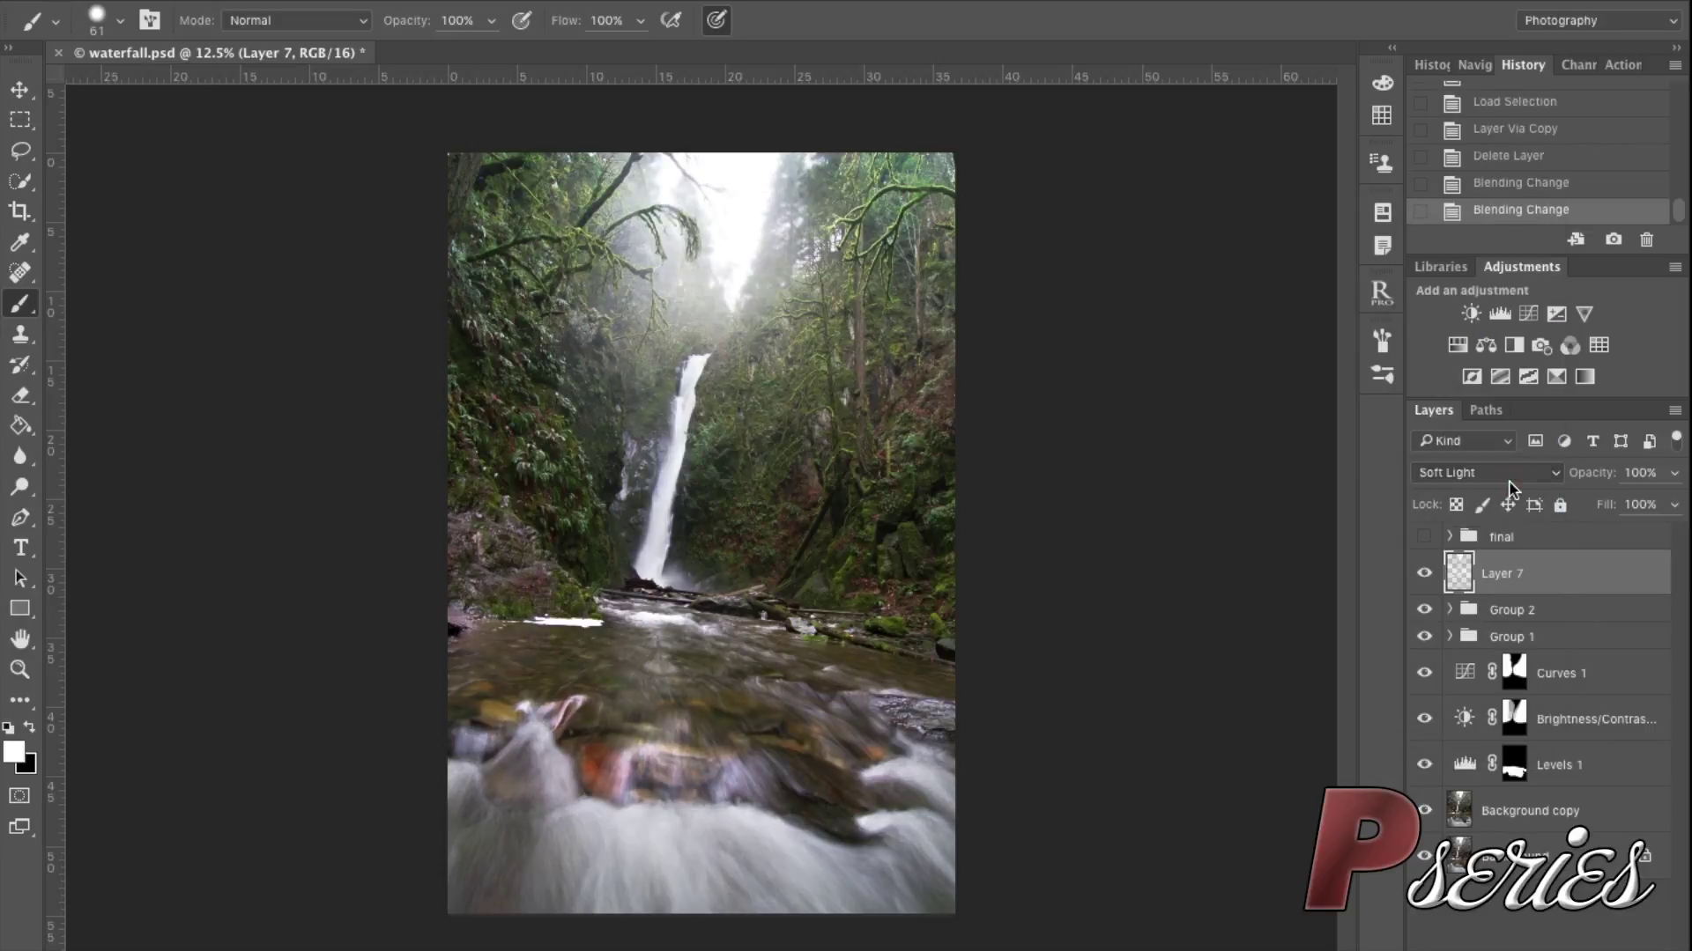
left_click(1517, 474)
left_click(1503, 489)
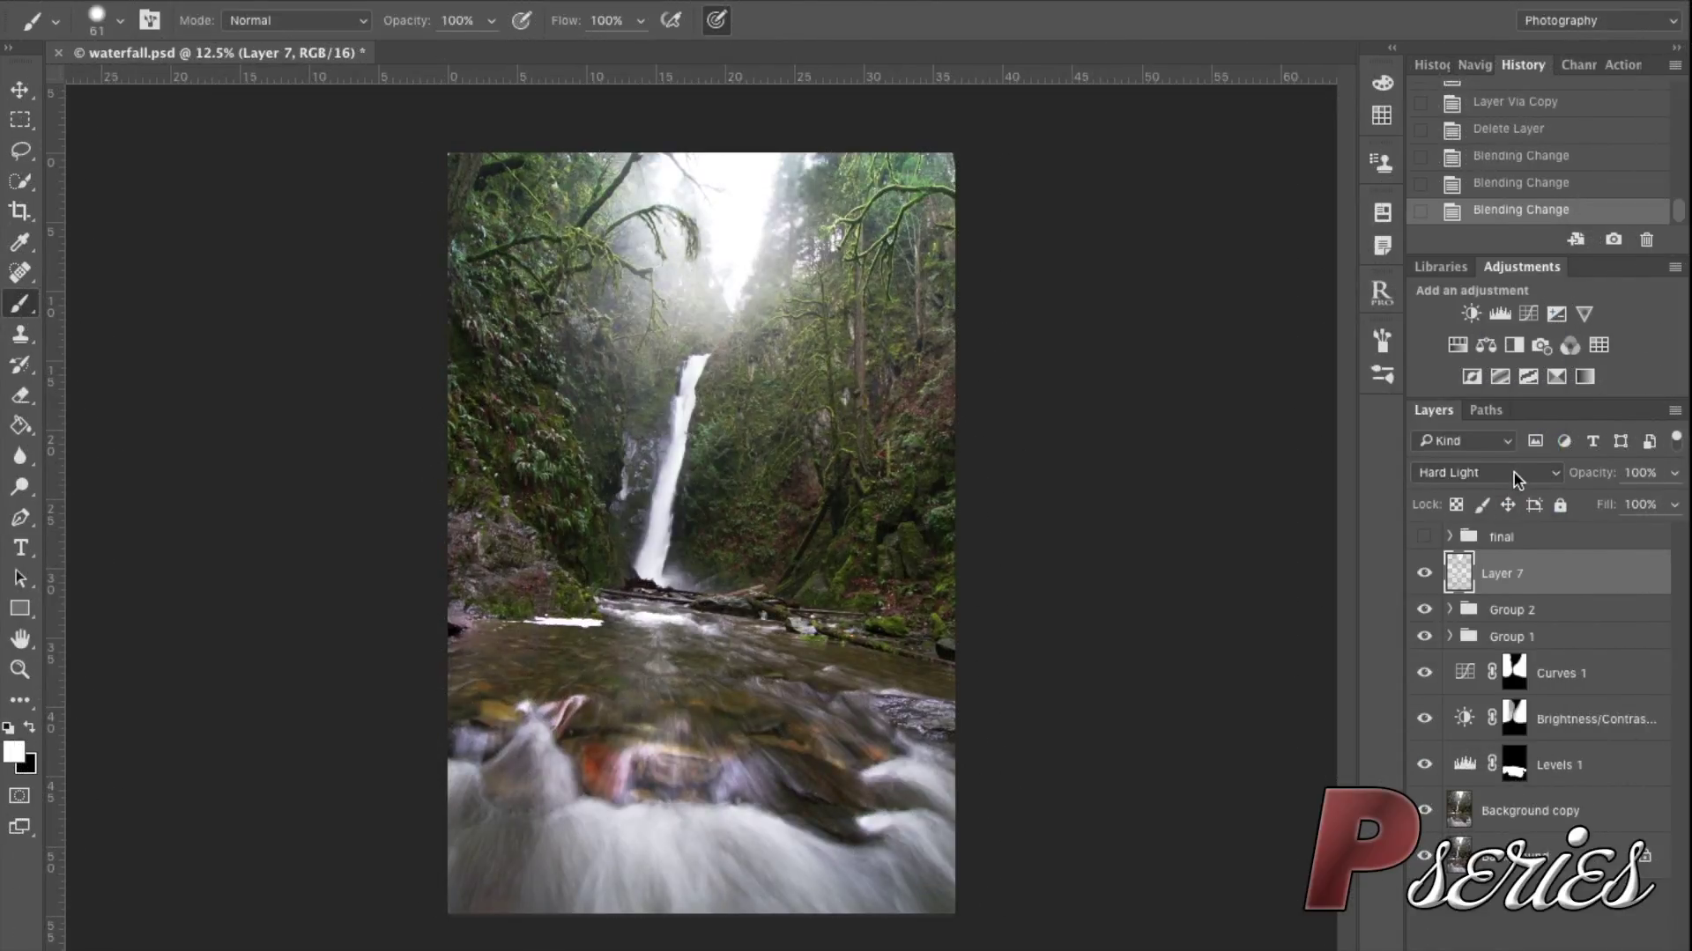
left_click(1514, 472)
left_click(1510, 441)
left_click(1515, 474)
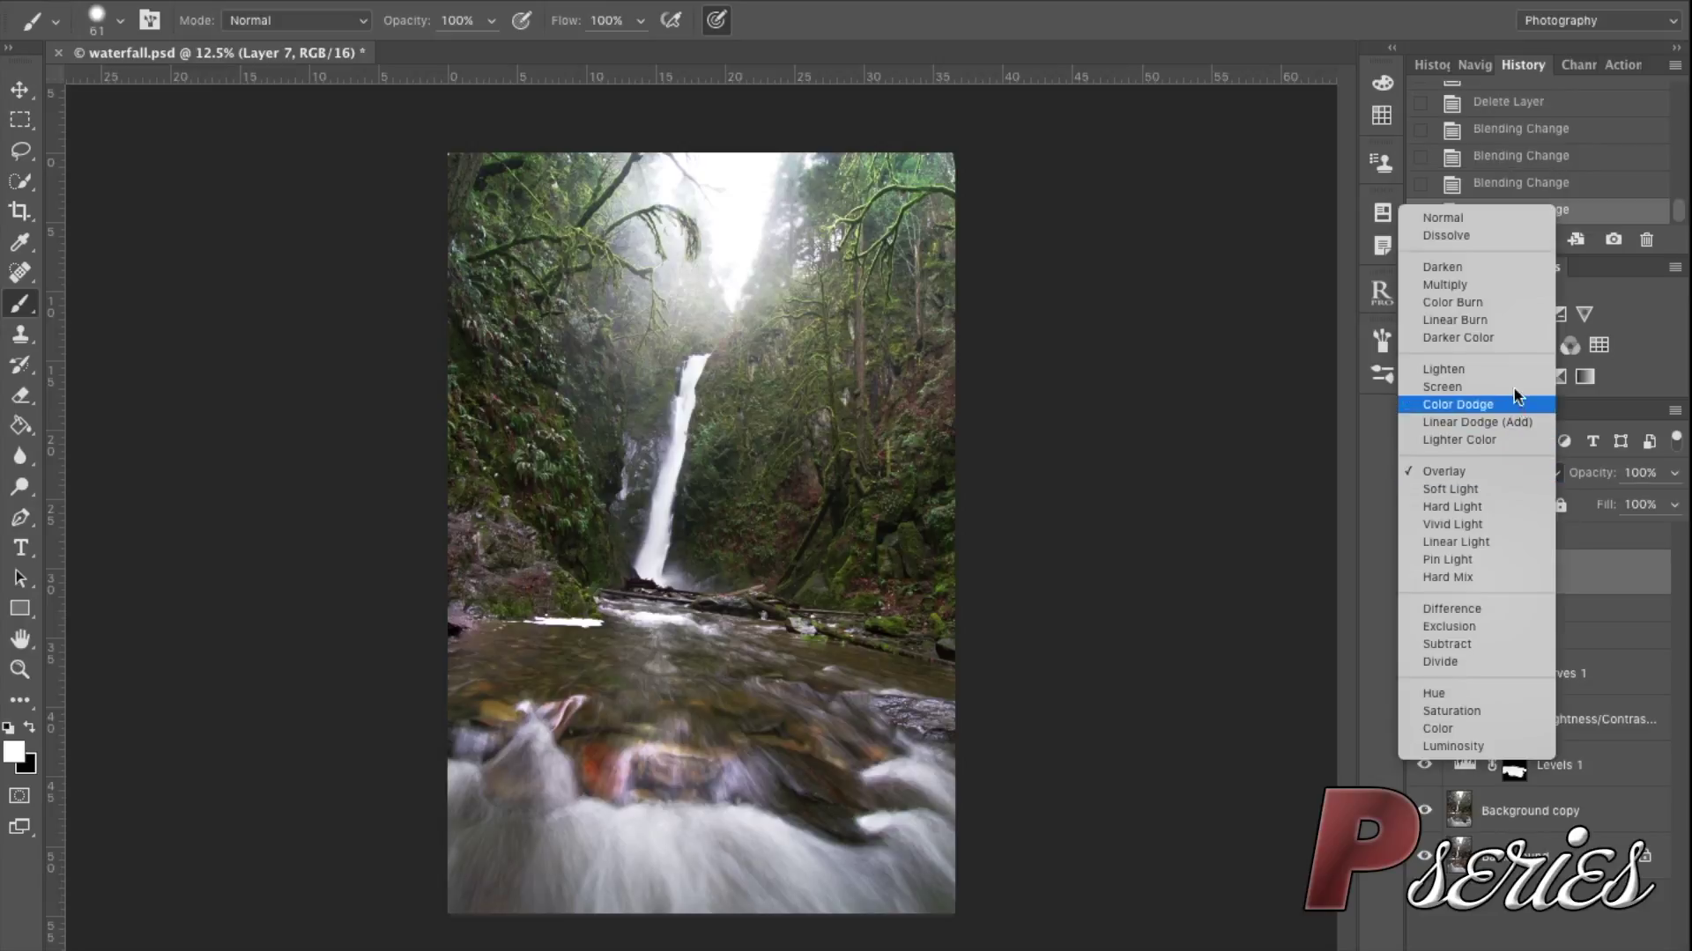
left_click(1512, 401)
left_click(1494, 471)
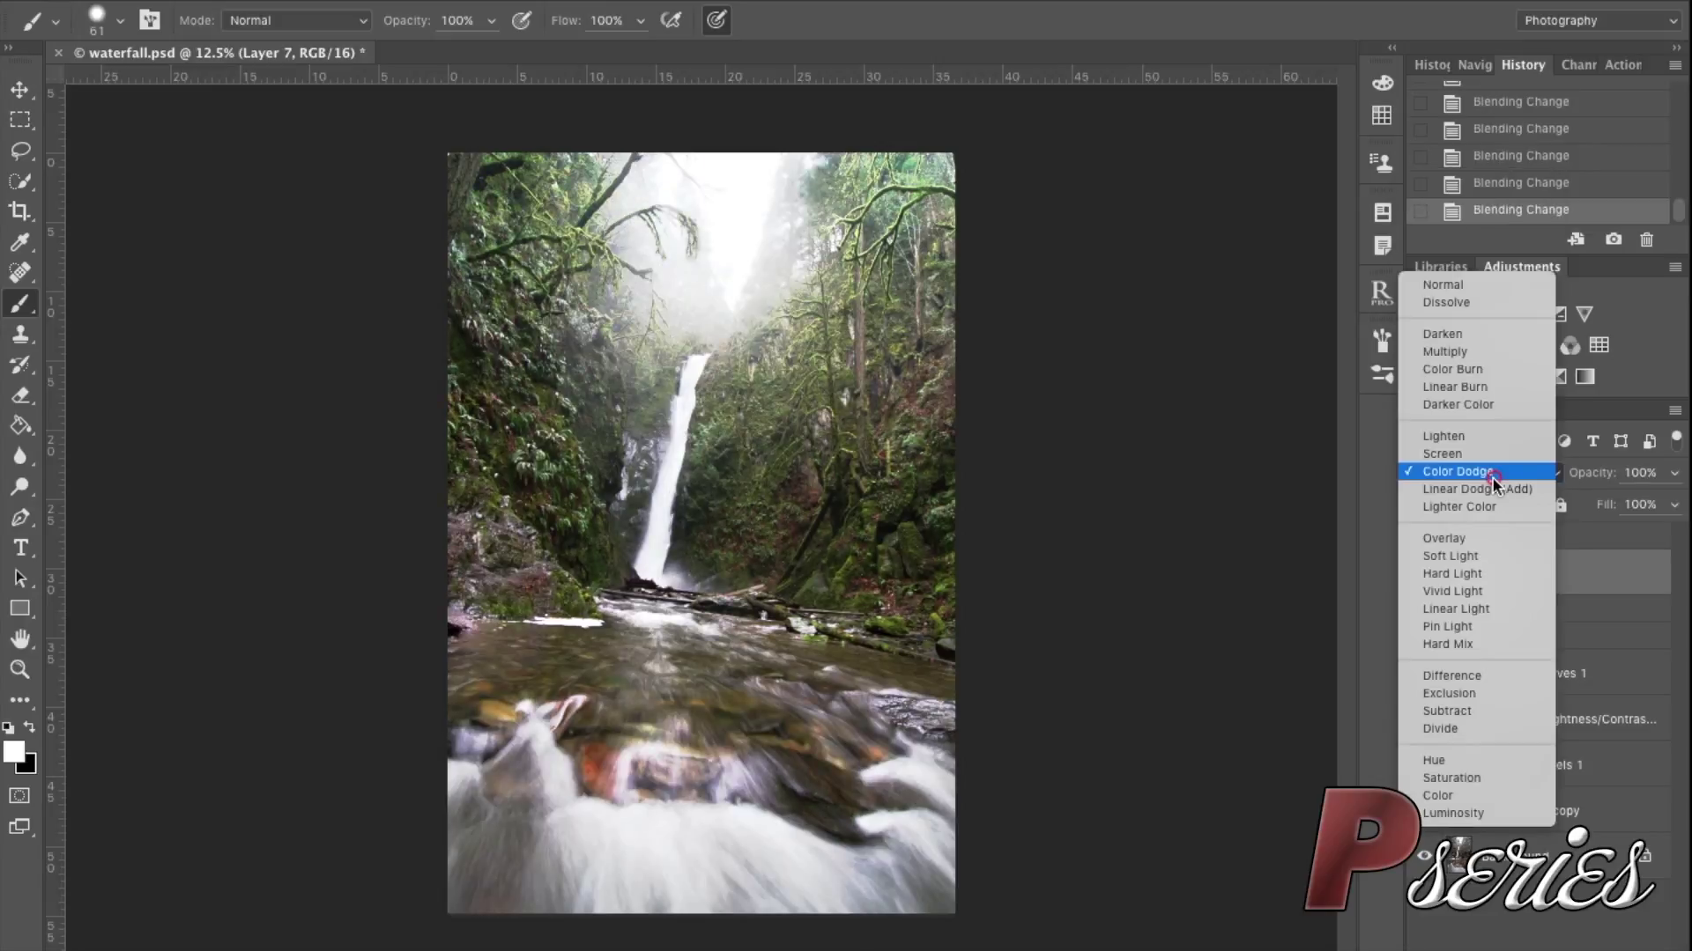
left_click(1493, 453)
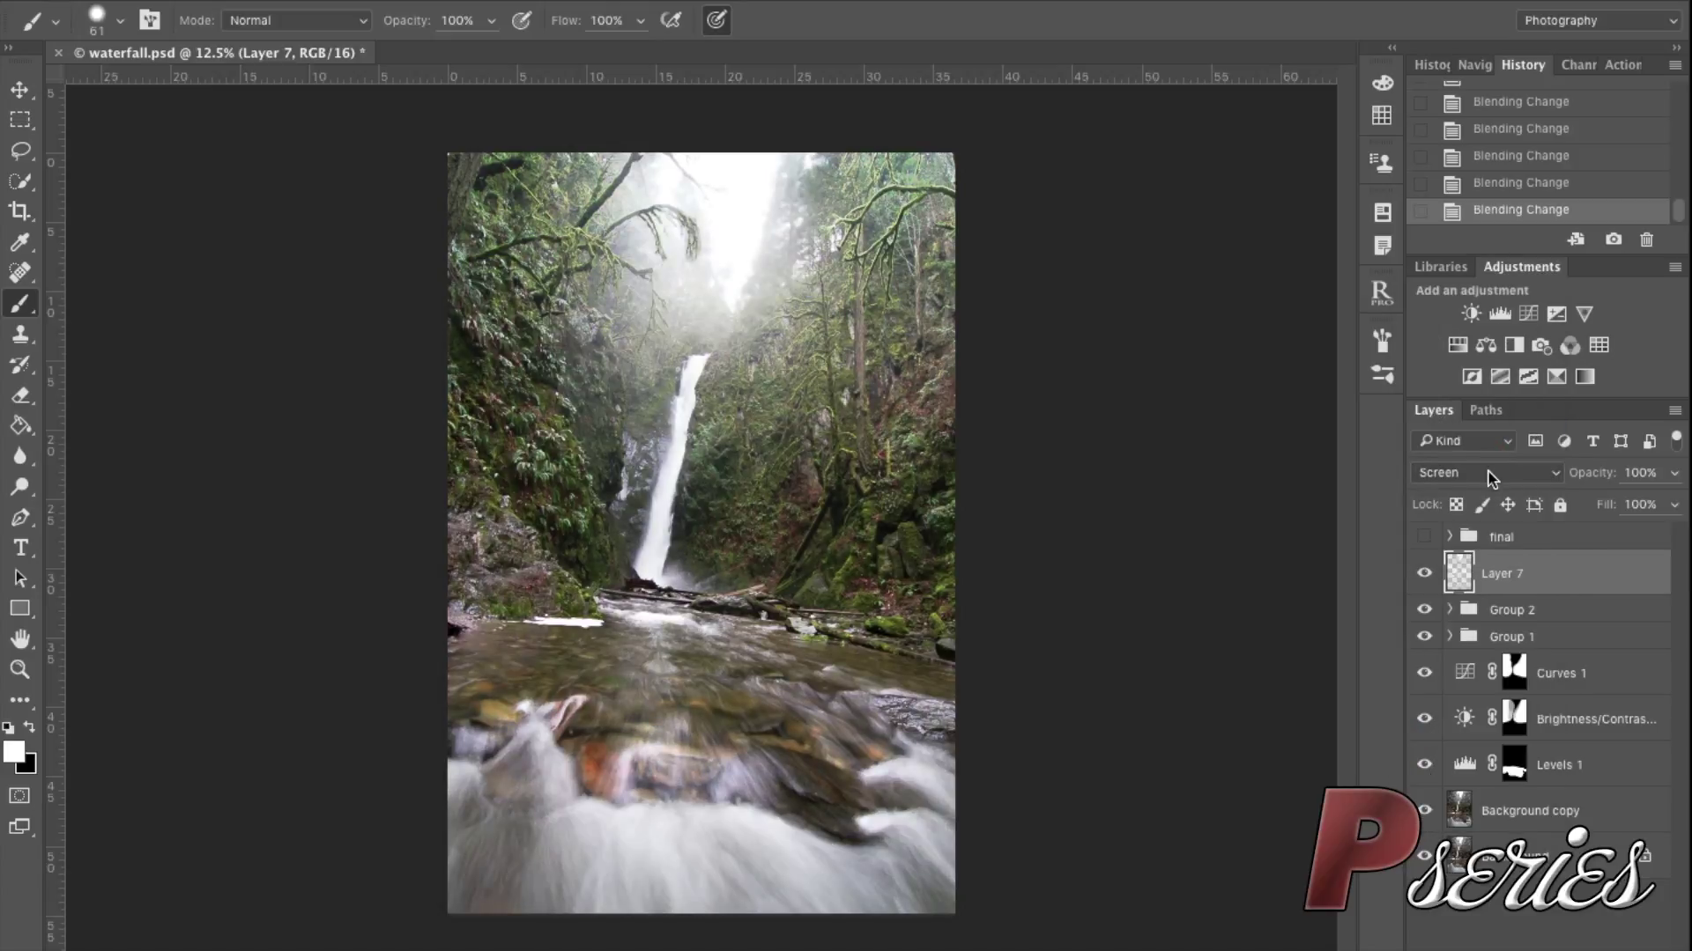
Compare Hard Light and Soft Light blending on Layer 7, and set it to Hard Light
left_click(1489, 474)
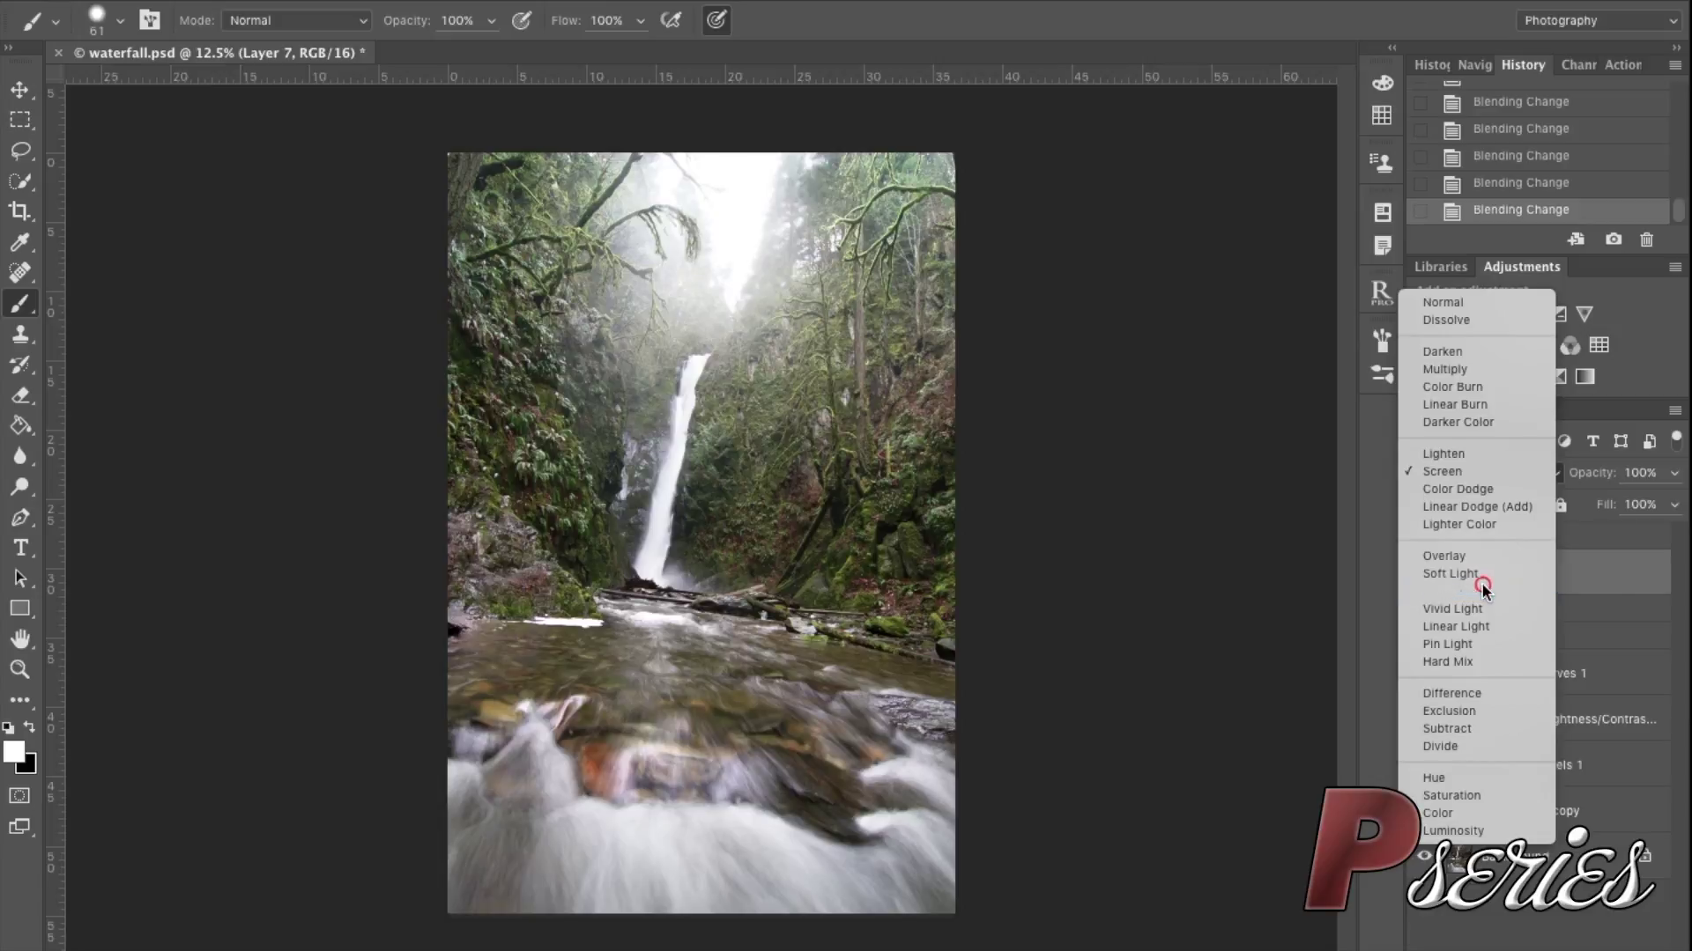
left_click(1482, 584)
left_click(1510, 463)
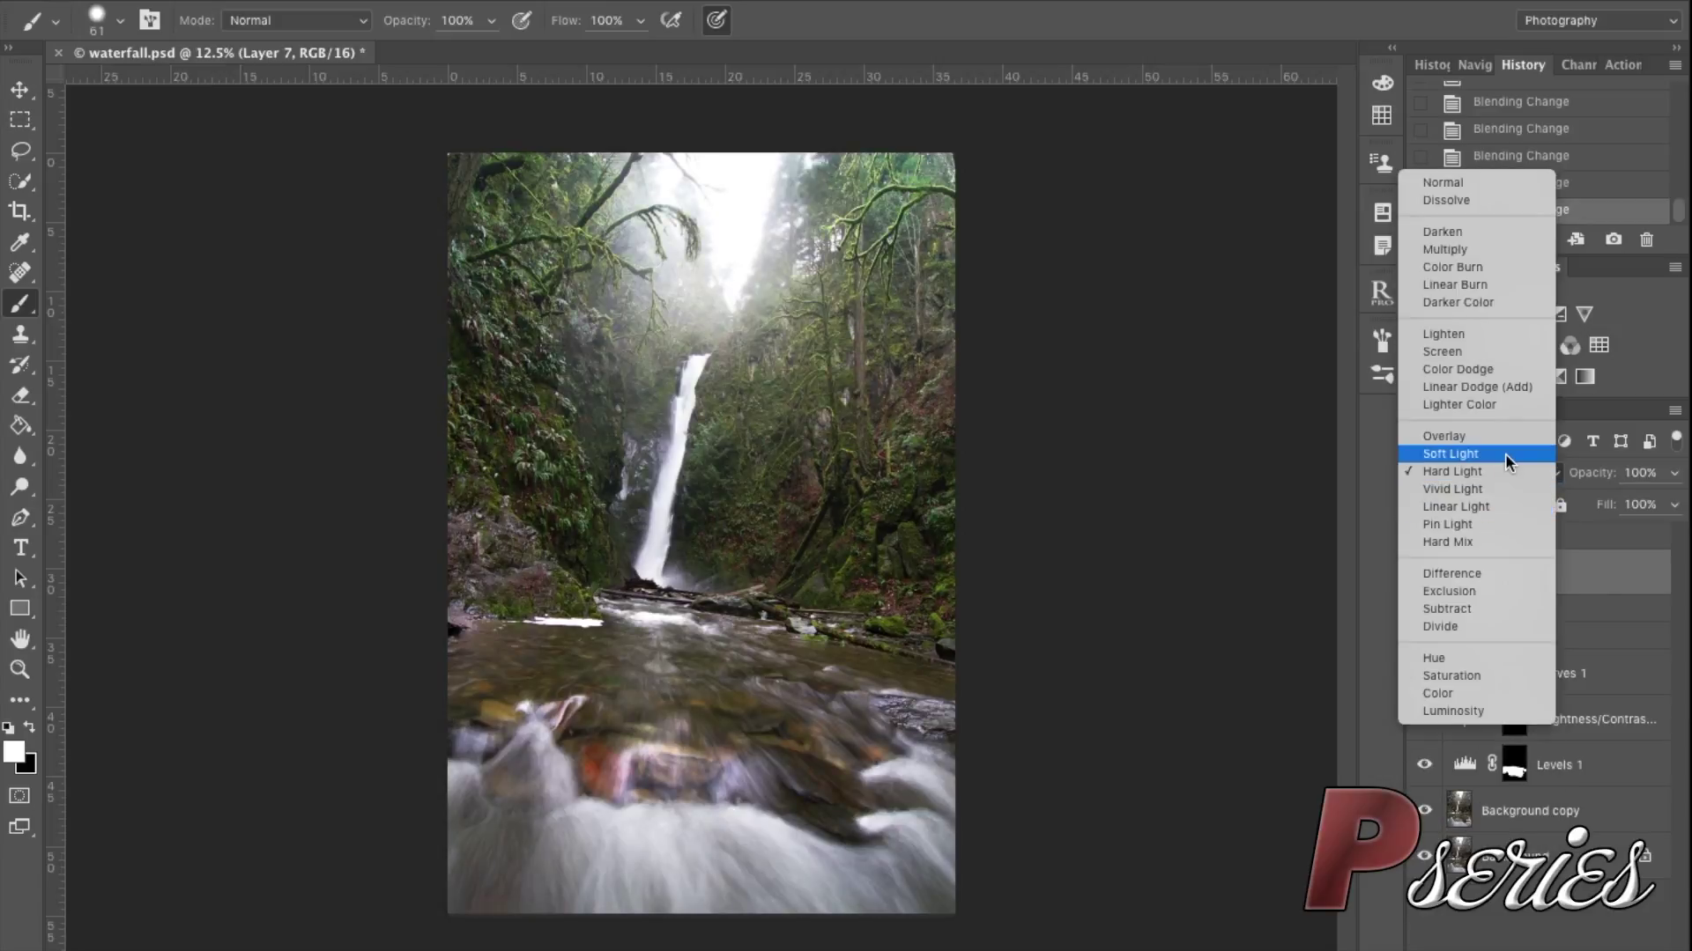
left_click(1505, 452)
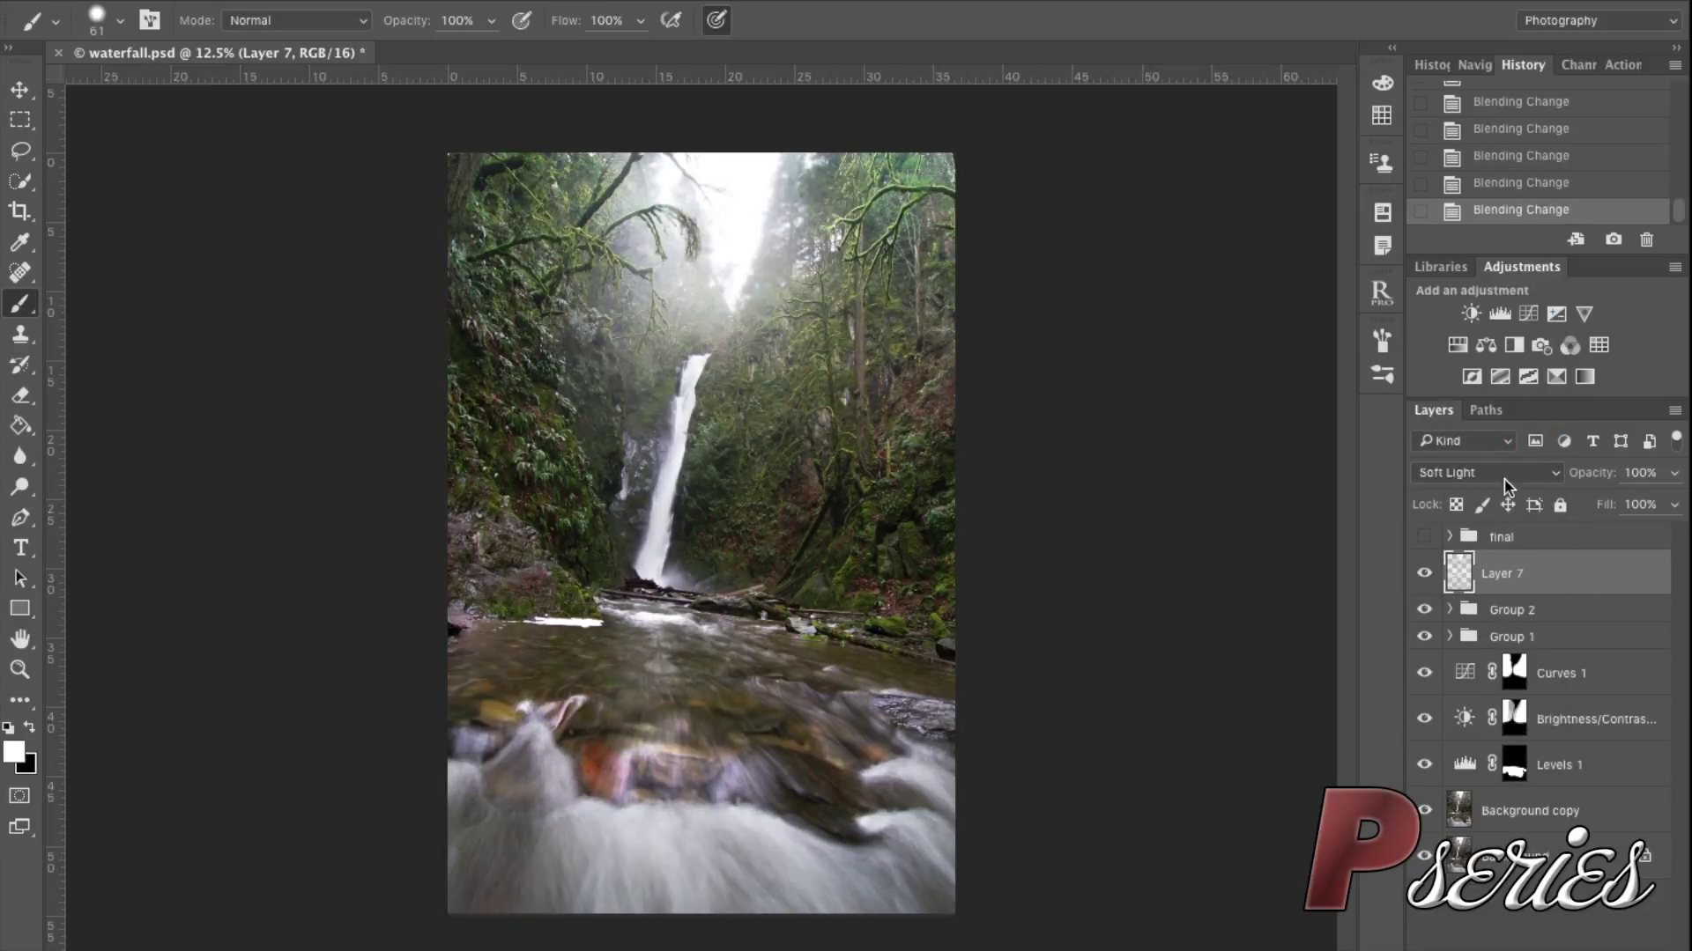
left_click(1504, 484)
left_click(1501, 492)
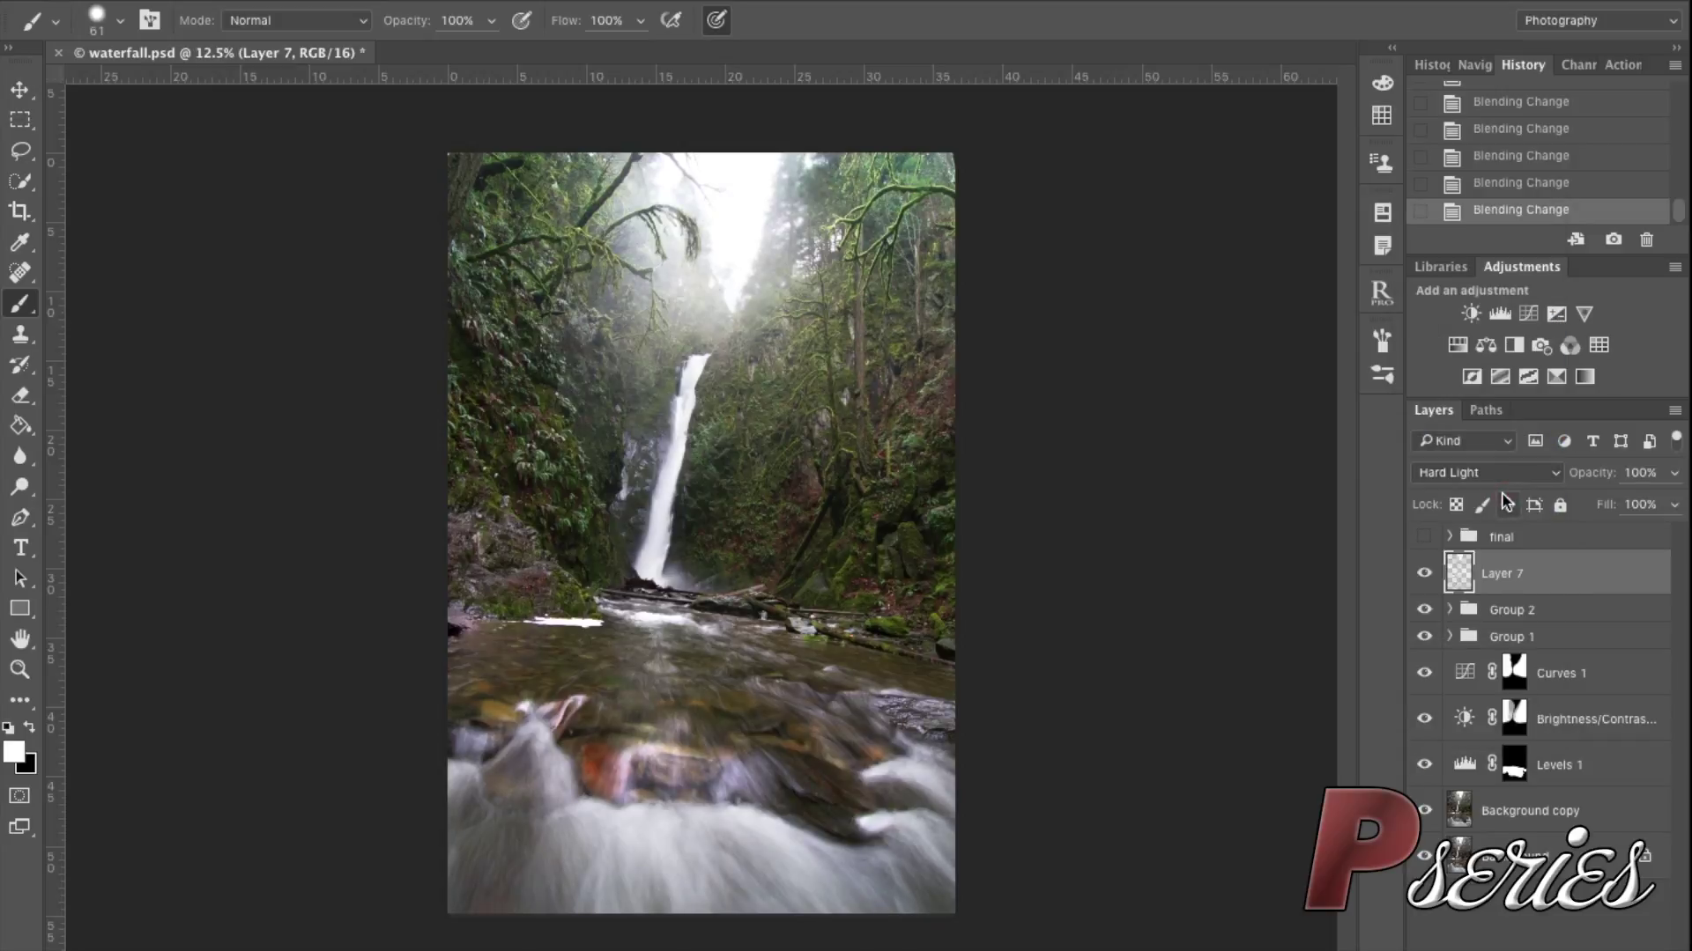
Lower Layer 7's opacity to 70%
left_click_drag(1598, 473, 1586, 482)
type("98")
key("Return")
type("64")
key("Return")
left_click_drag(1524, 508, 1532, 508)
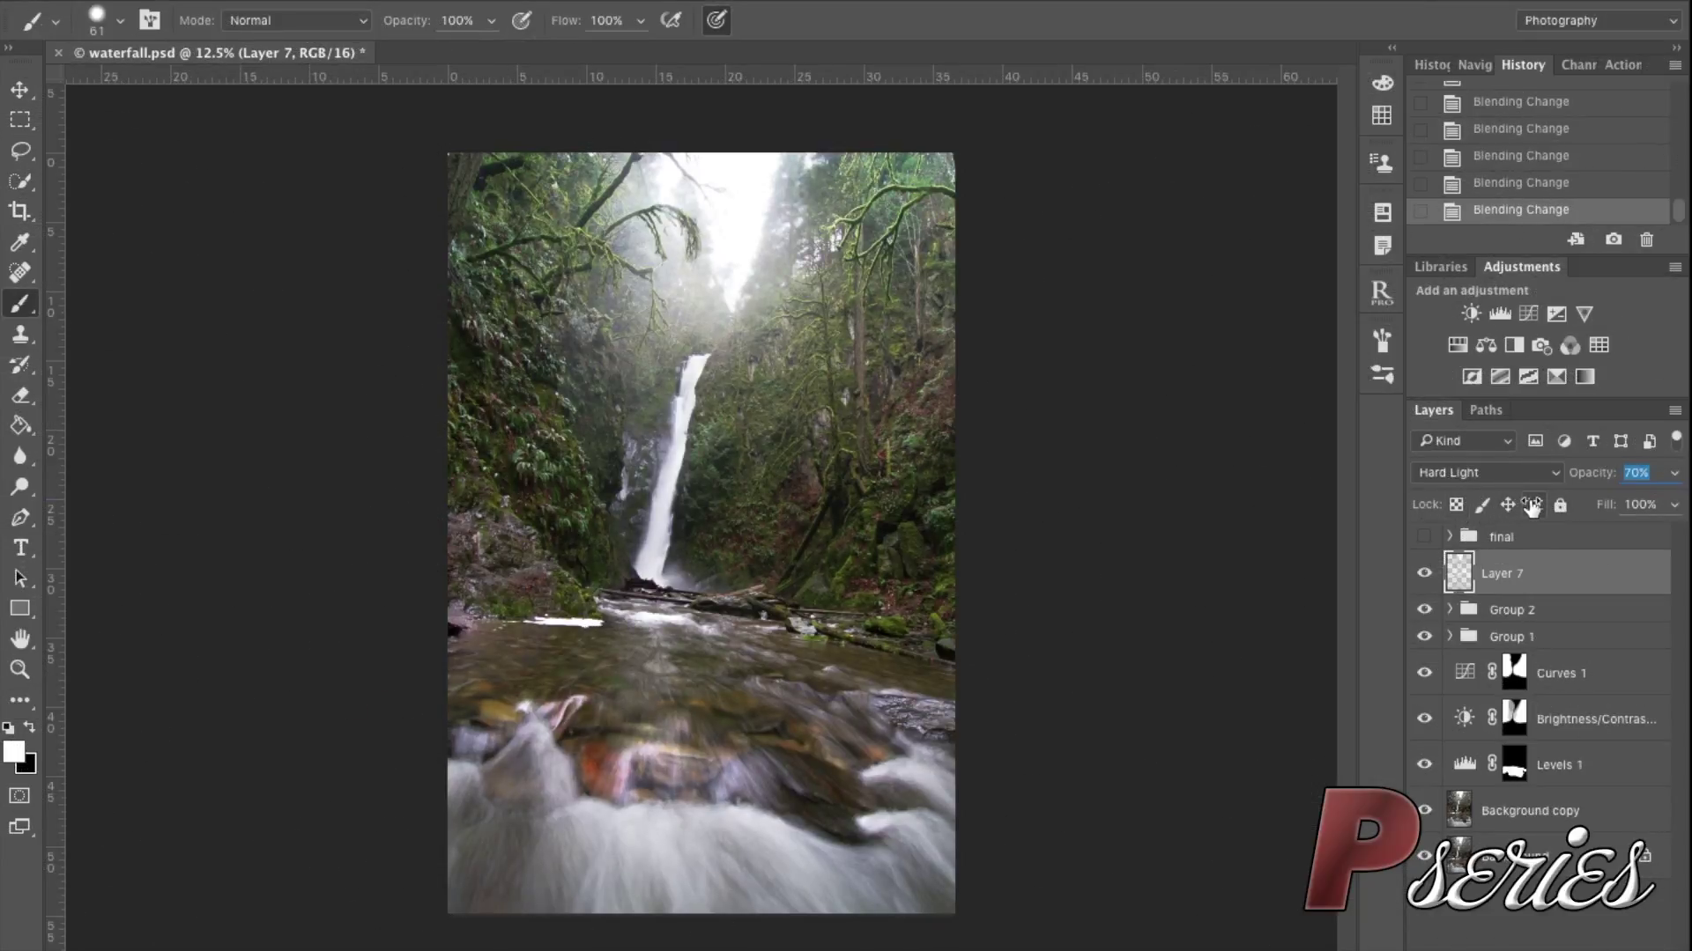
Toggle Layer 7's visibility repeatedly to compare the photo with and without the blended highlights
left_click(1424, 573)
left_click(1423, 574)
left_click(1424, 574)
left_click(1424, 573)
left_click(1424, 574)
left_click(1424, 574)
left_click(1424, 574)
left_click(1424, 574)
left_click(1424, 573)
left_click(1424, 573)
left_click(1423, 574)
left_click(1423, 574)
left_click(1424, 573)
left_click(1423, 574)
Group all layers and groups from Layer 7 down to Background copy into one group
left_click(1552, 803, "super")
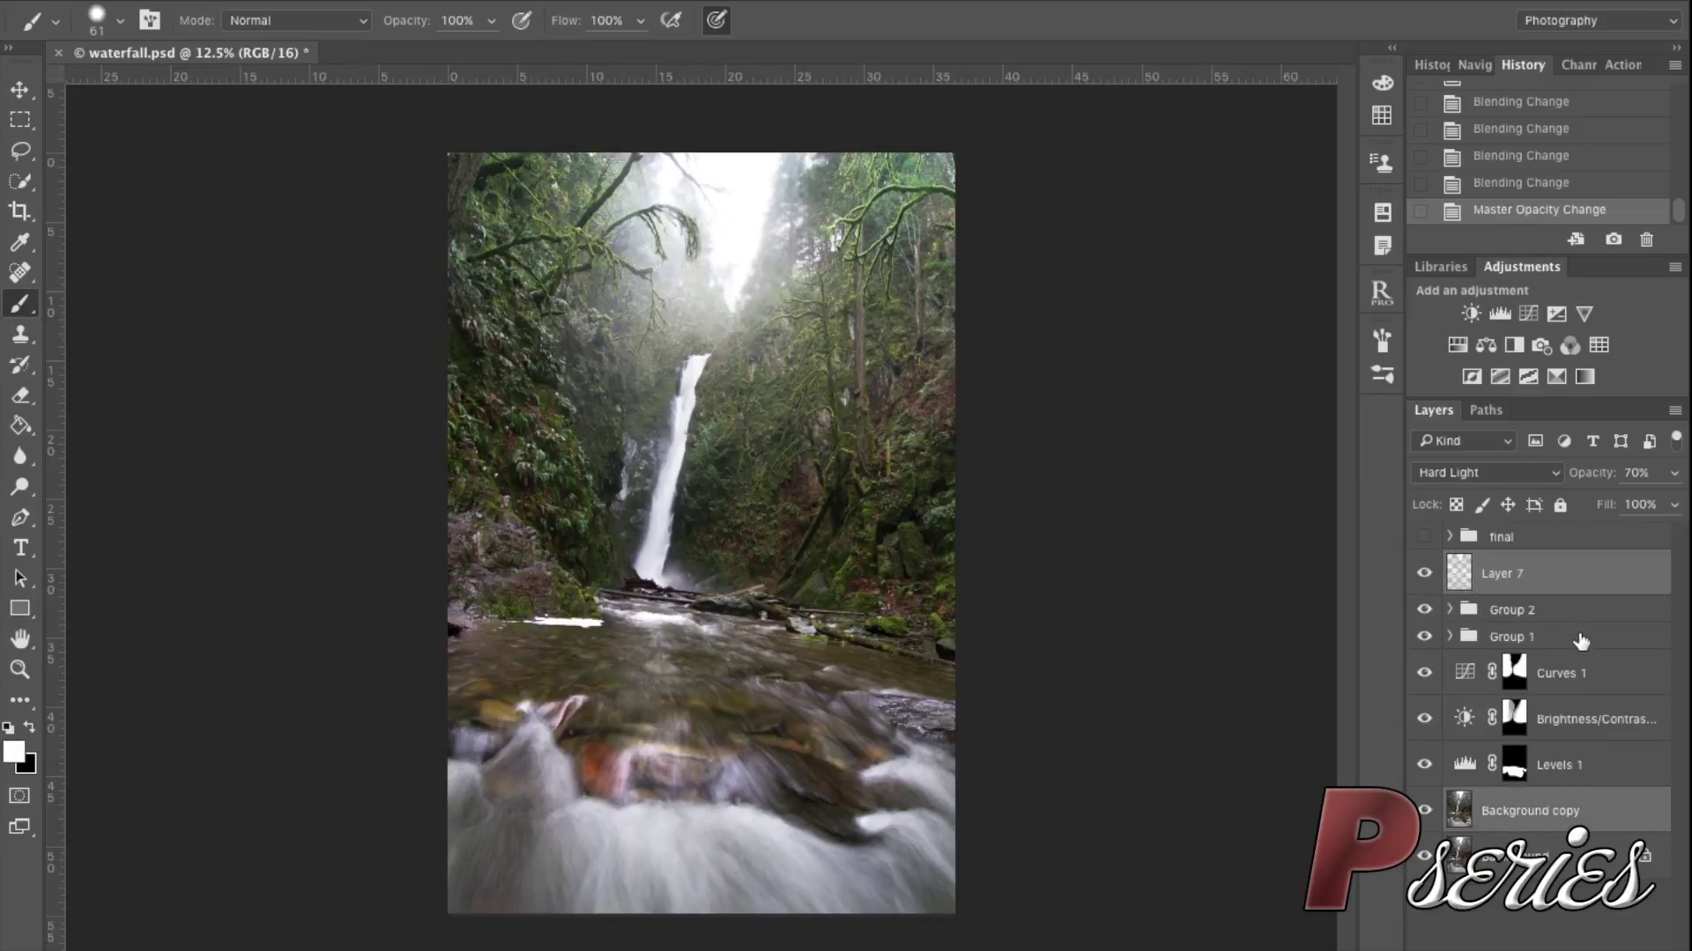
left_click(1601, 583, "shift")
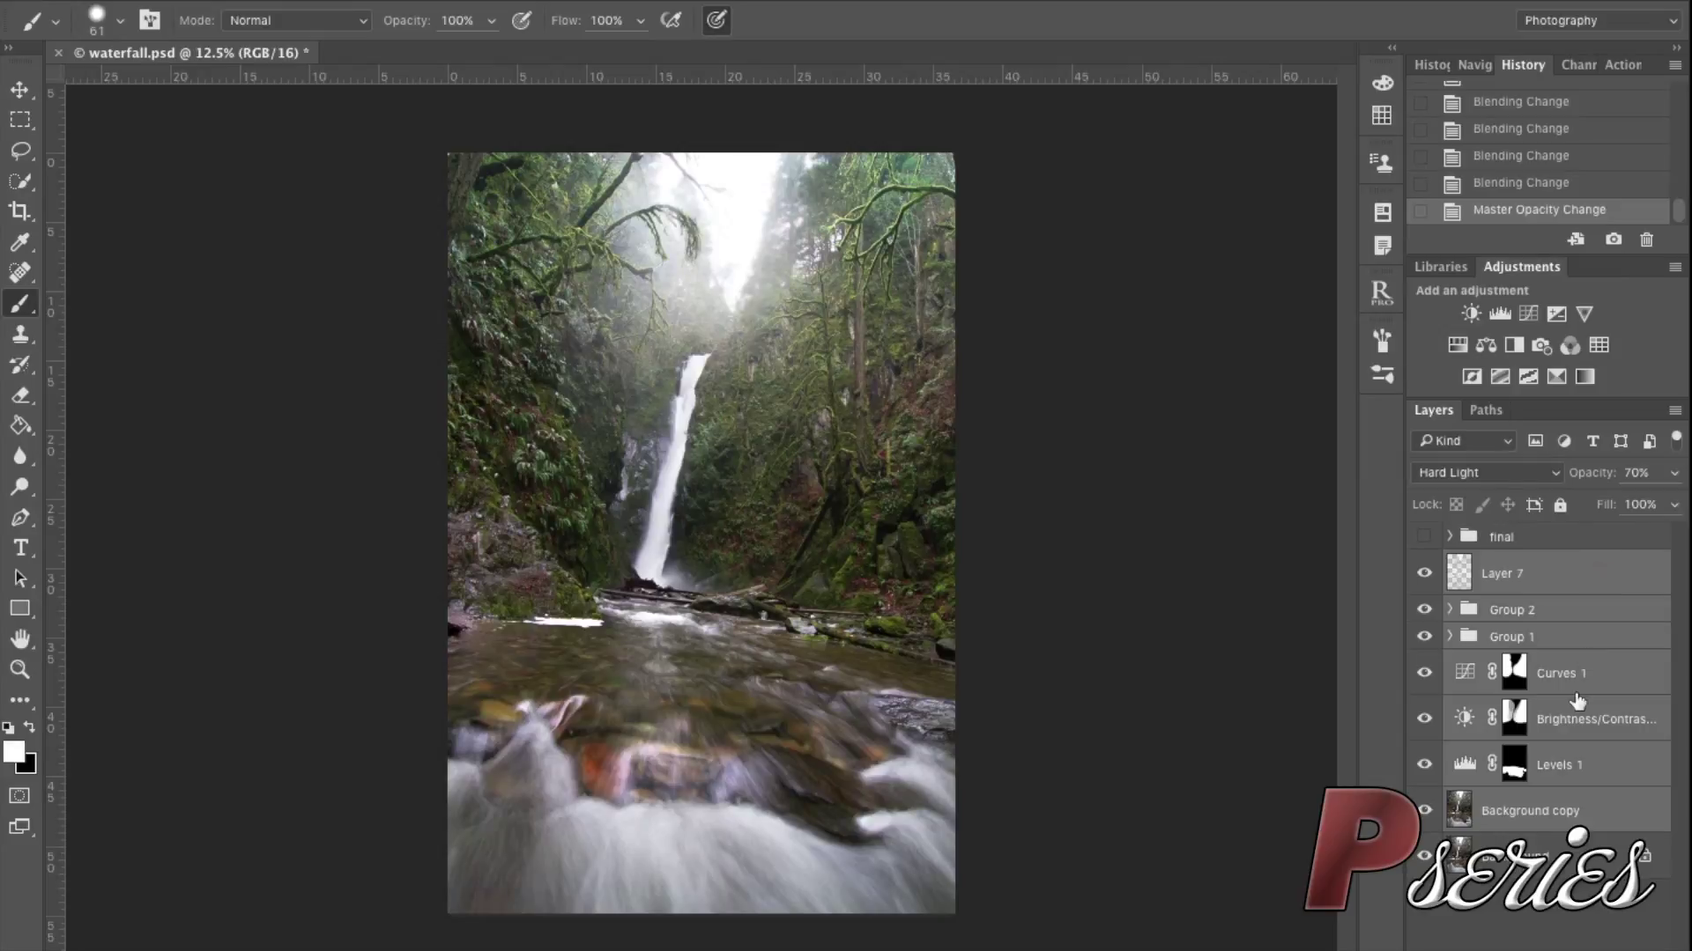
key("super+g")
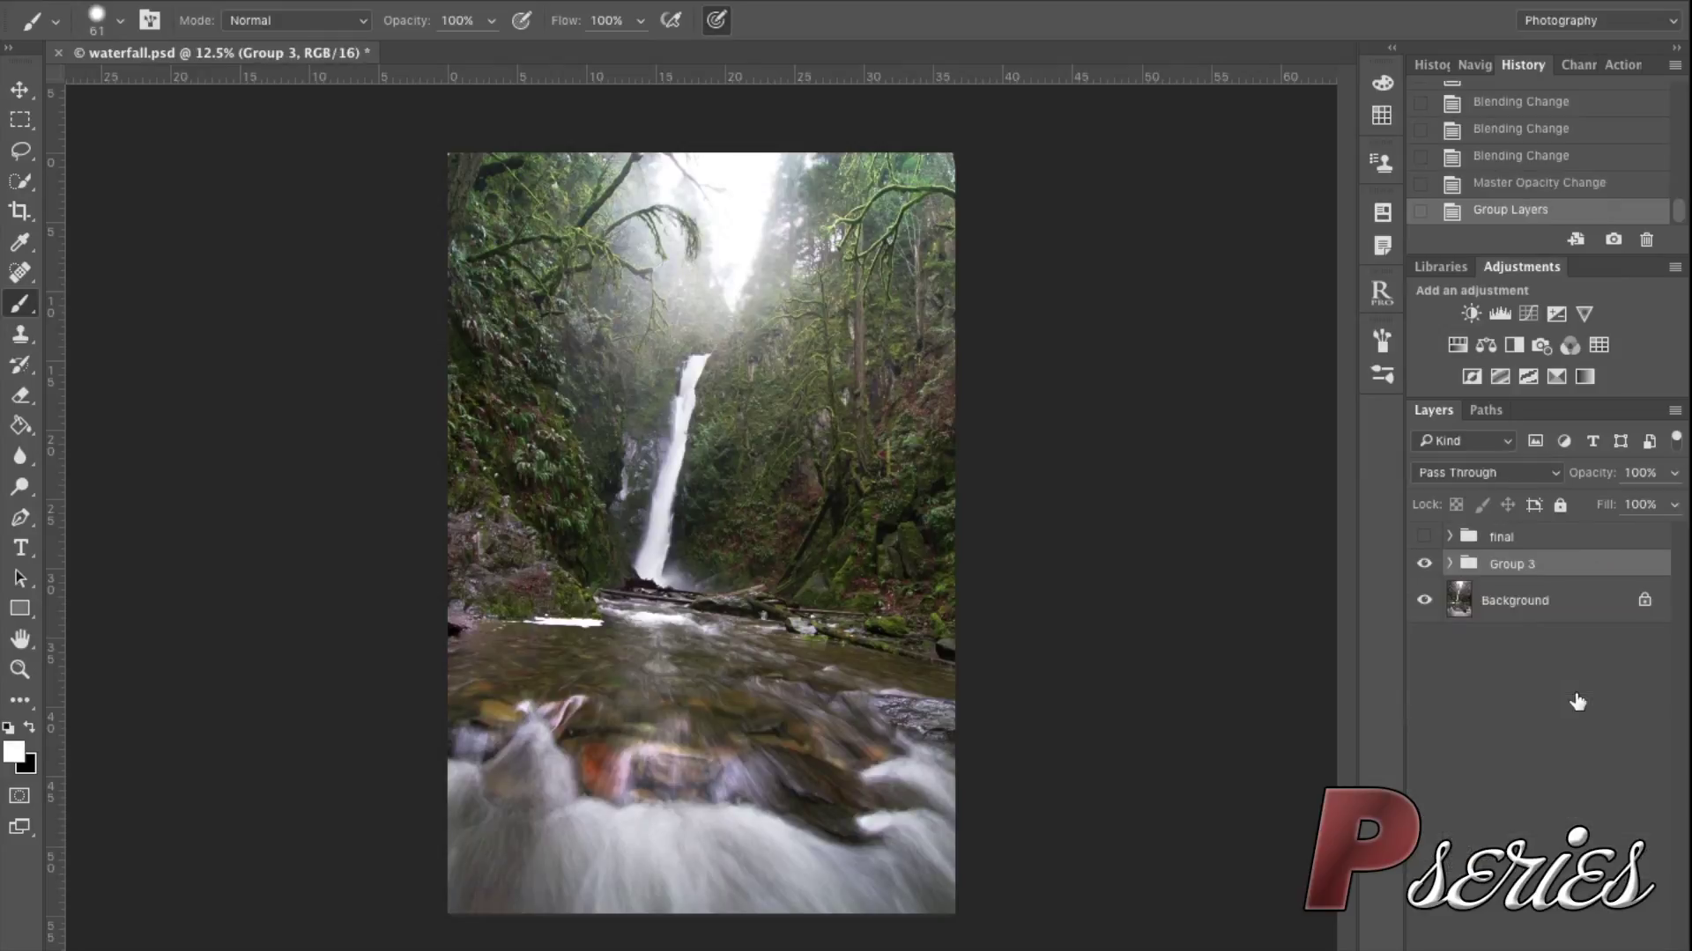
Toggle Group 3's visibility to compare the edited photo with the original Background
left_click(1423, 564)
left_click(1423, 567)
left_click(1424, 566)
left_click(1424, 566)
left_click(1424, 567)
left_click(1424, 536)
left_click(1424, 566)
Toggle the final group's visibility repeatedly to compare the earlier finished version with the new edit in Group 3
left_click(1425, 536)
left_click(1424, 536)
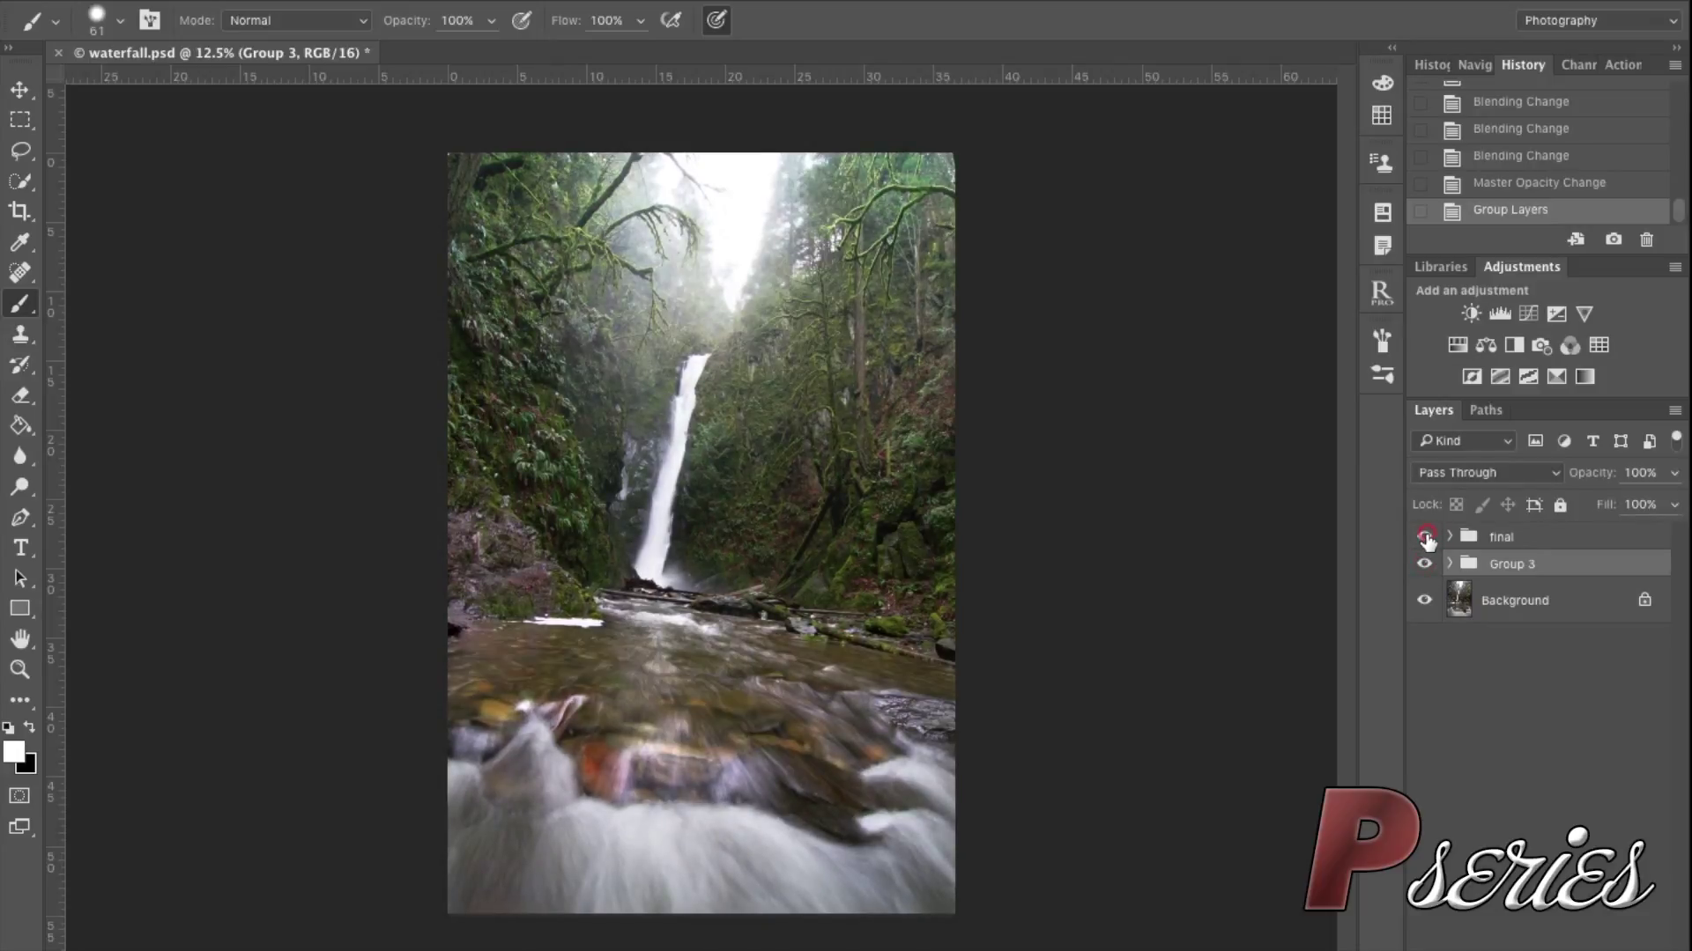
left_click(1424, 537)
left_click(1425, 537)
left_click(1425, 536)
left_click(1425, 536)
left_click(1424, 537)
left_click(1425, 536)
left_click(1425, 537)
left_click(1425, 536)
left_click(1425, 536)
left_click(1425, 537)
left_click(1425, 537)
left_click(1425, 537)
left_click(1424, 536)
left_click(1425, 536)
left_click(1425, 536)
left_click(1425, 537)
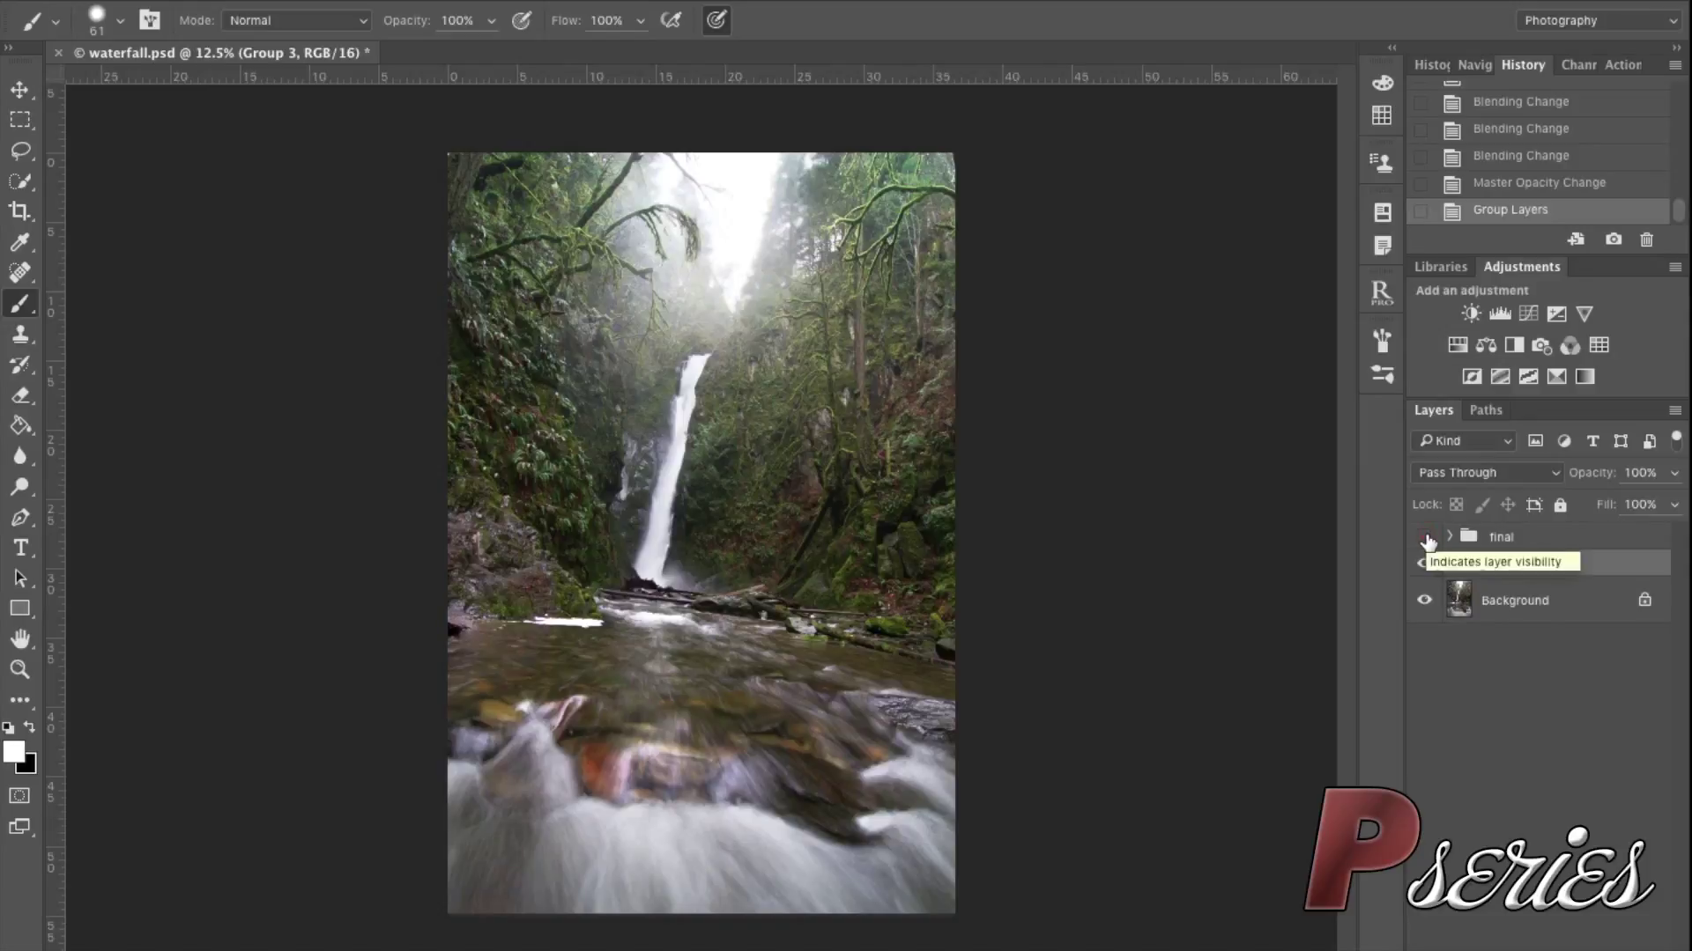
Compare the original Background, Group 3 and the final group by switching both groups off and on, leaving both shown
left_click(1427, 539)
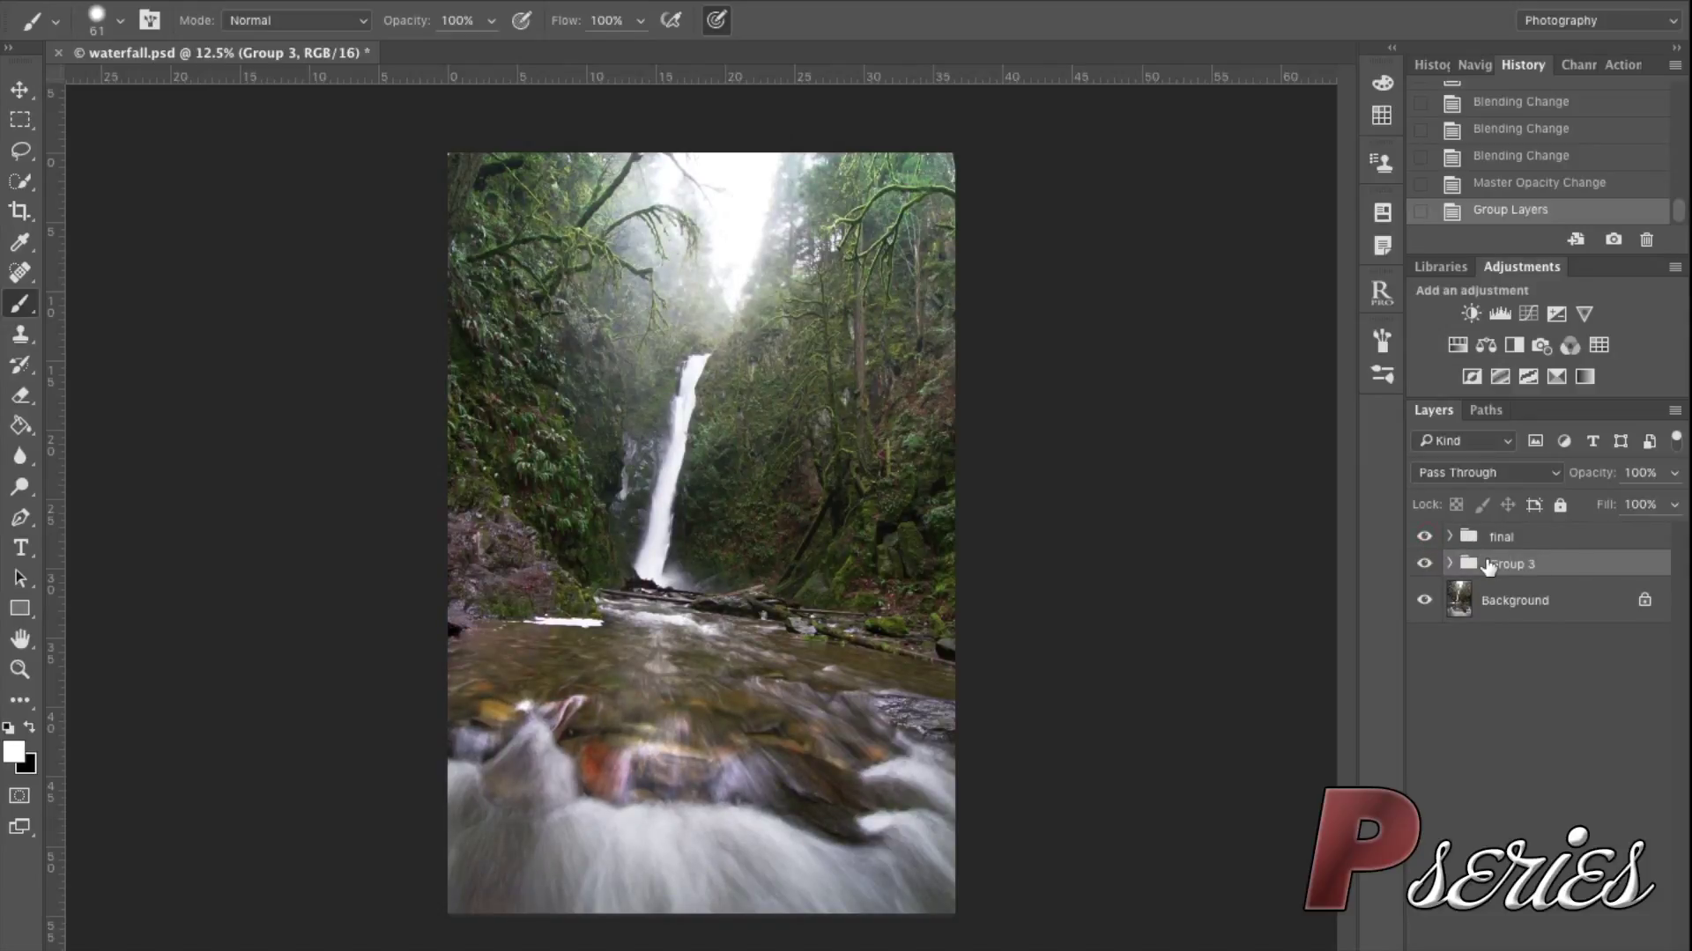
left_click(1425, 537)
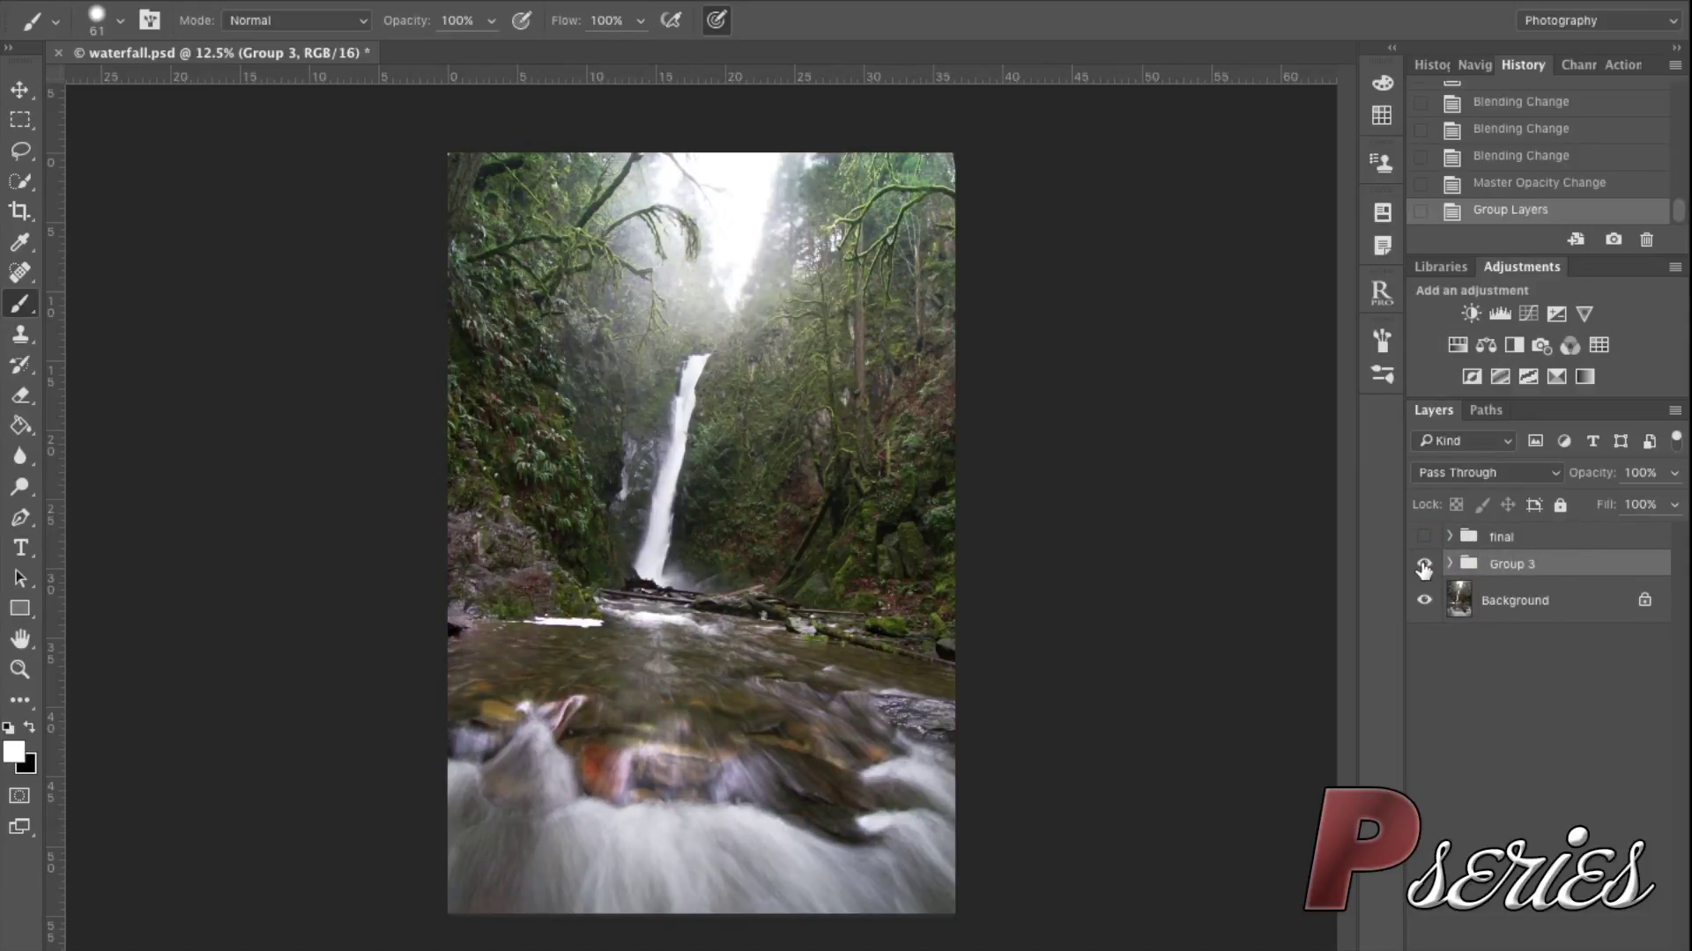
left_click(1423, 565)
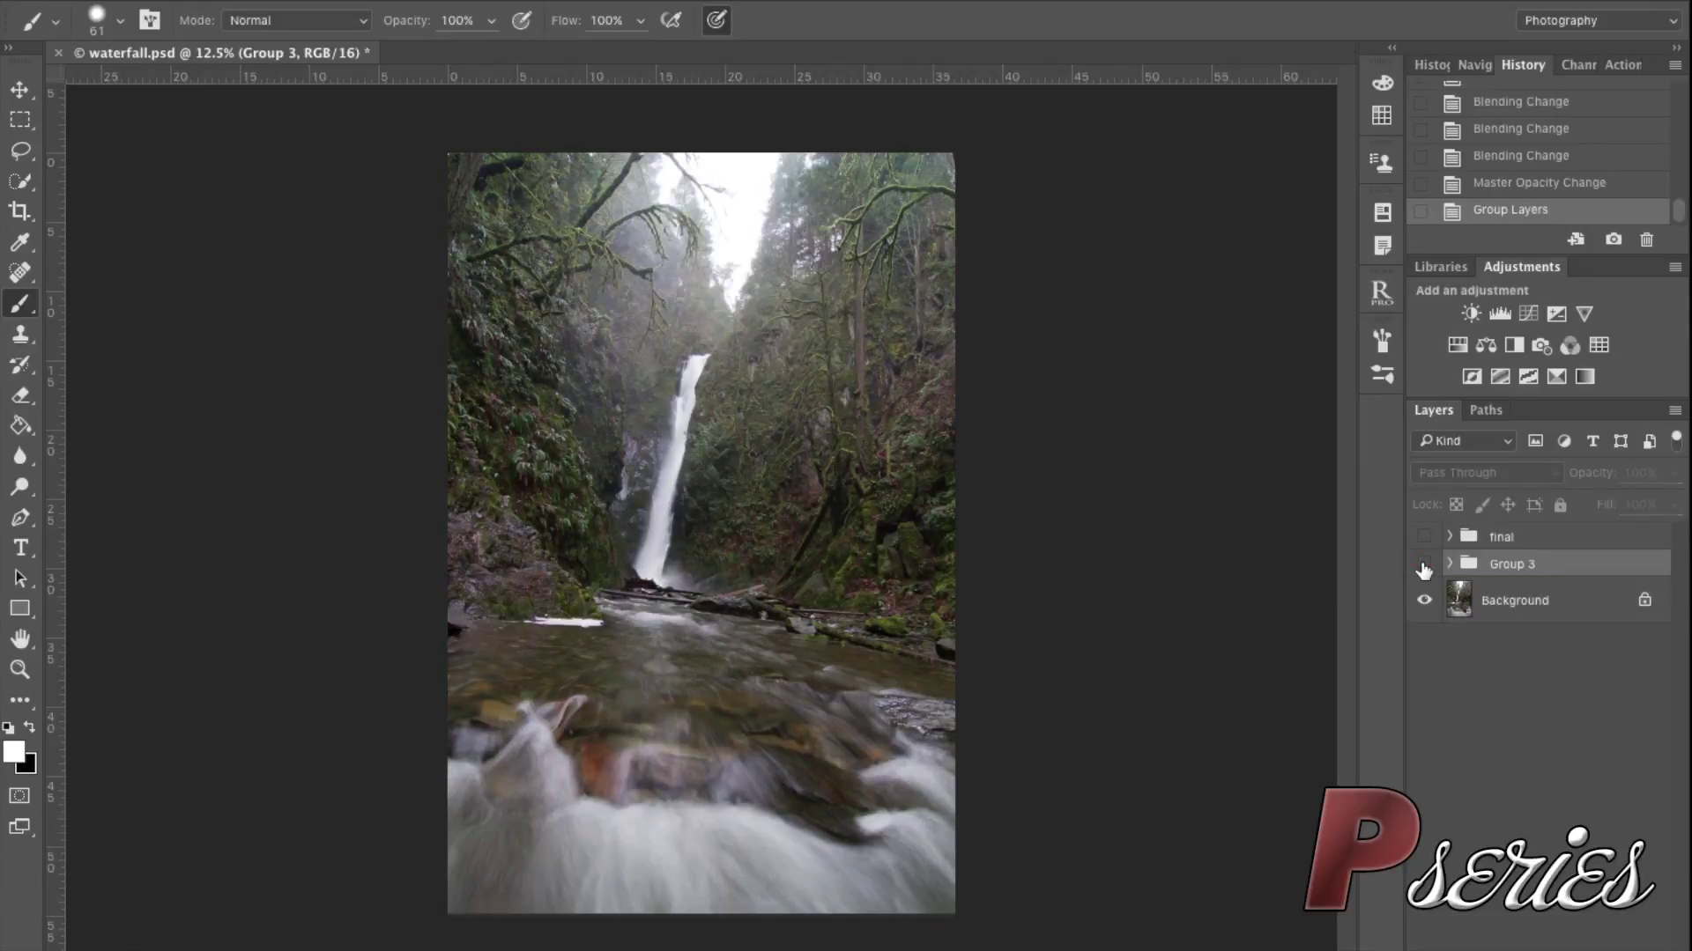
left_click(1424, 567)
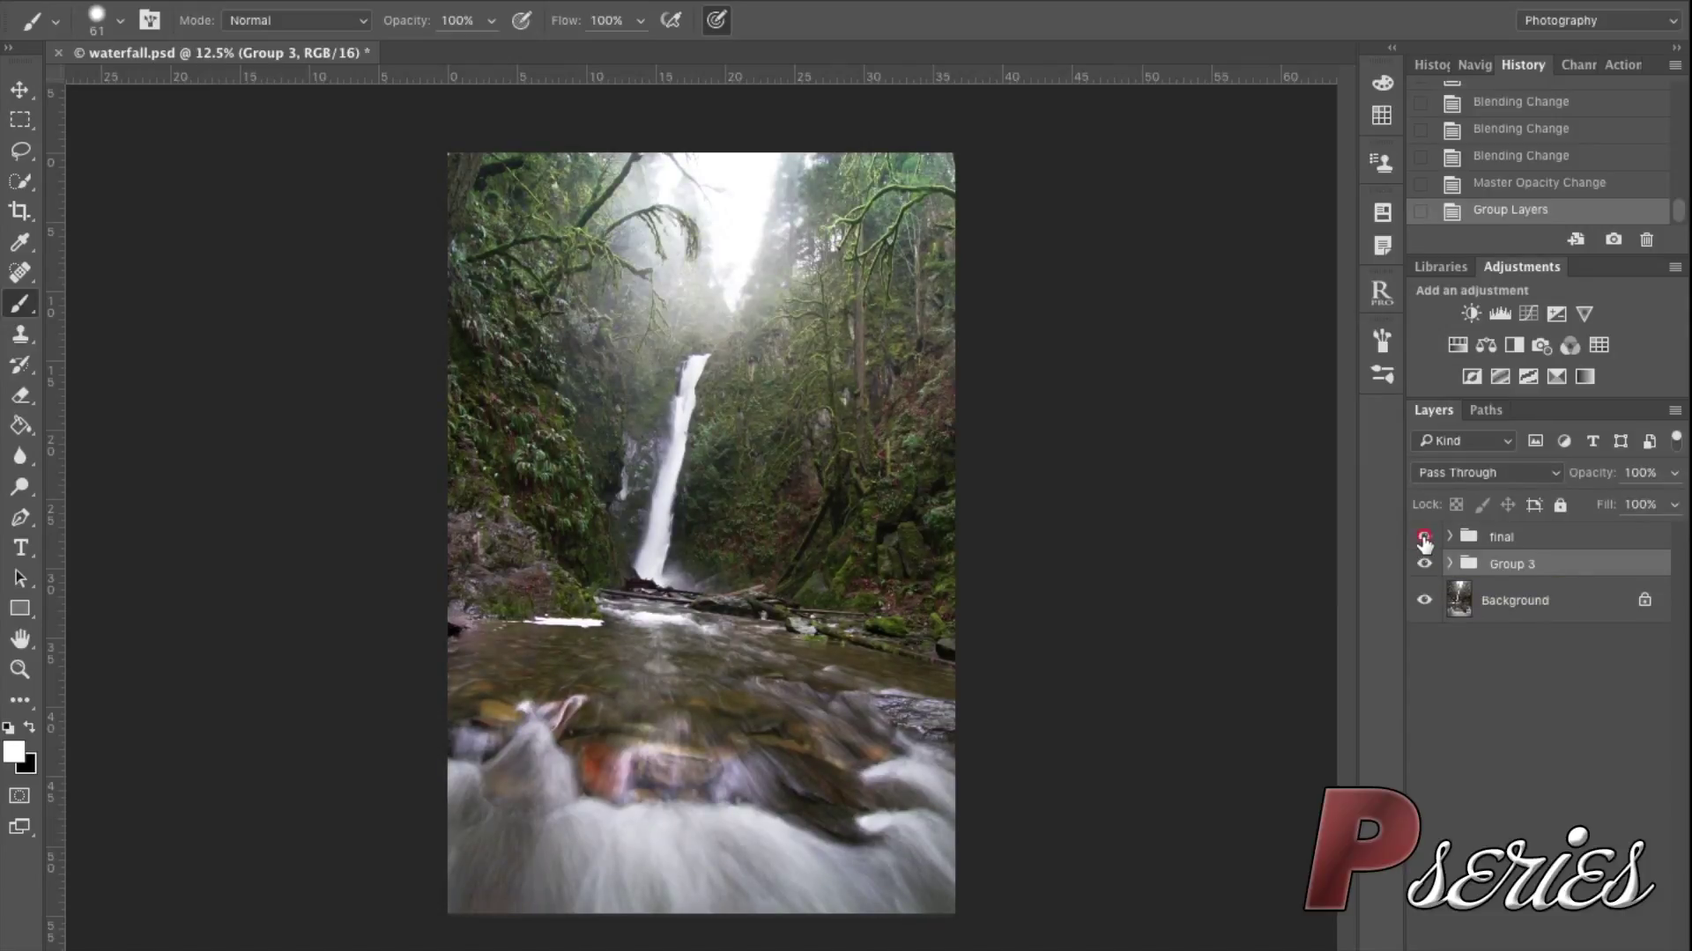
left_click(1425, 537)
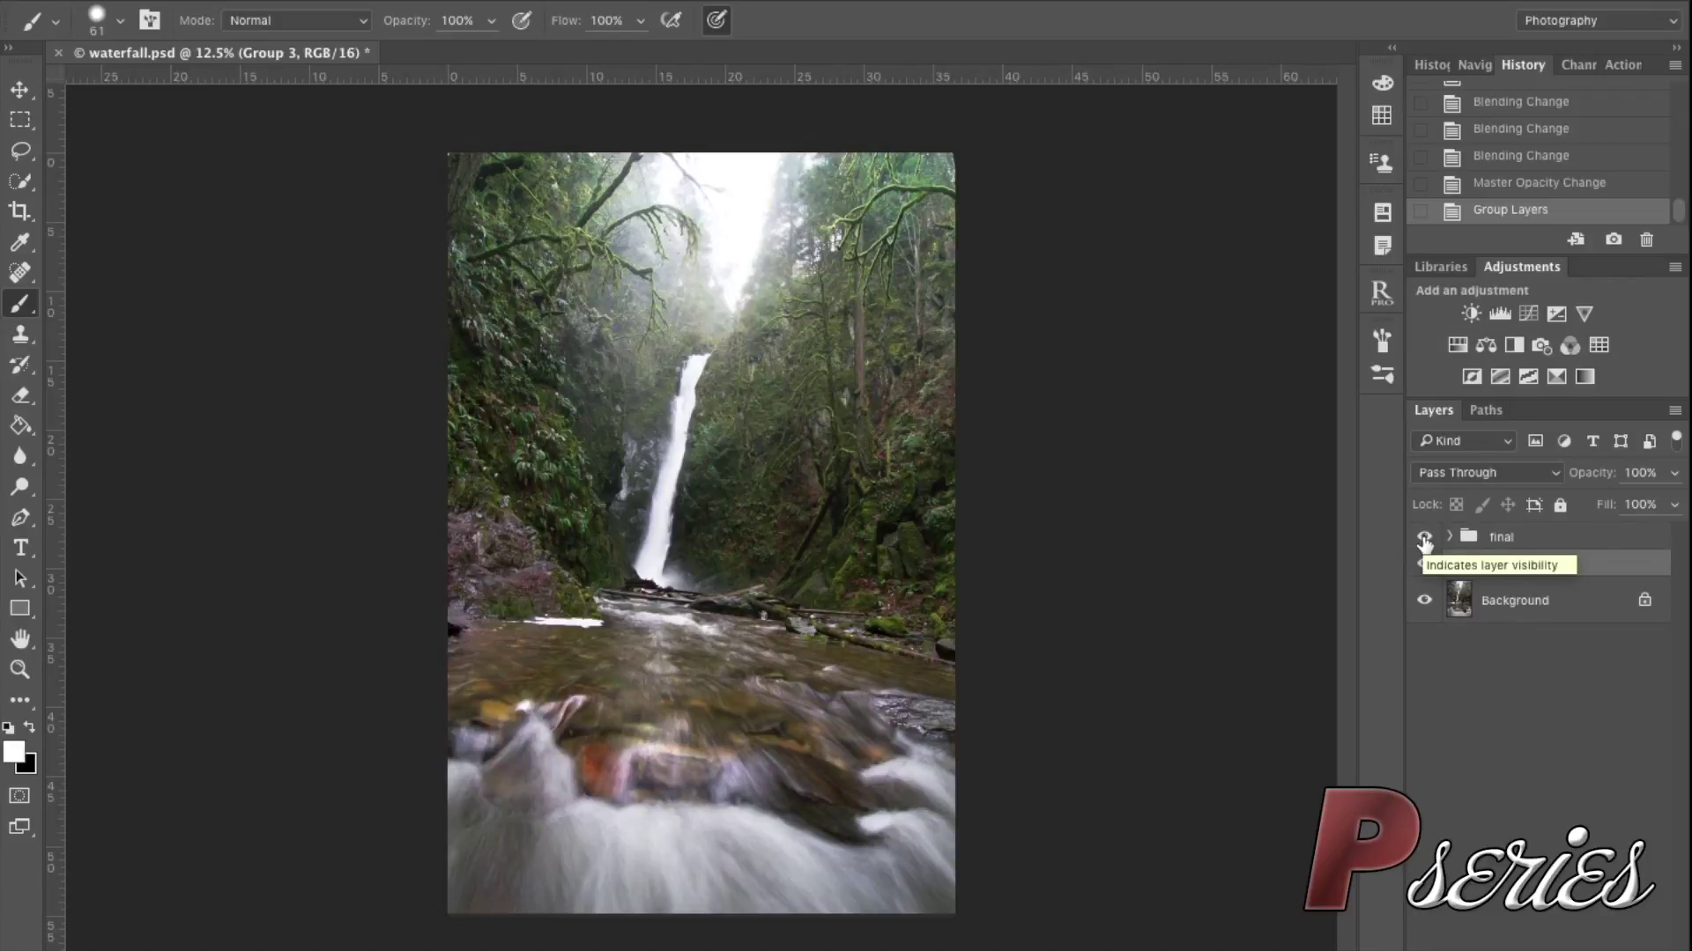